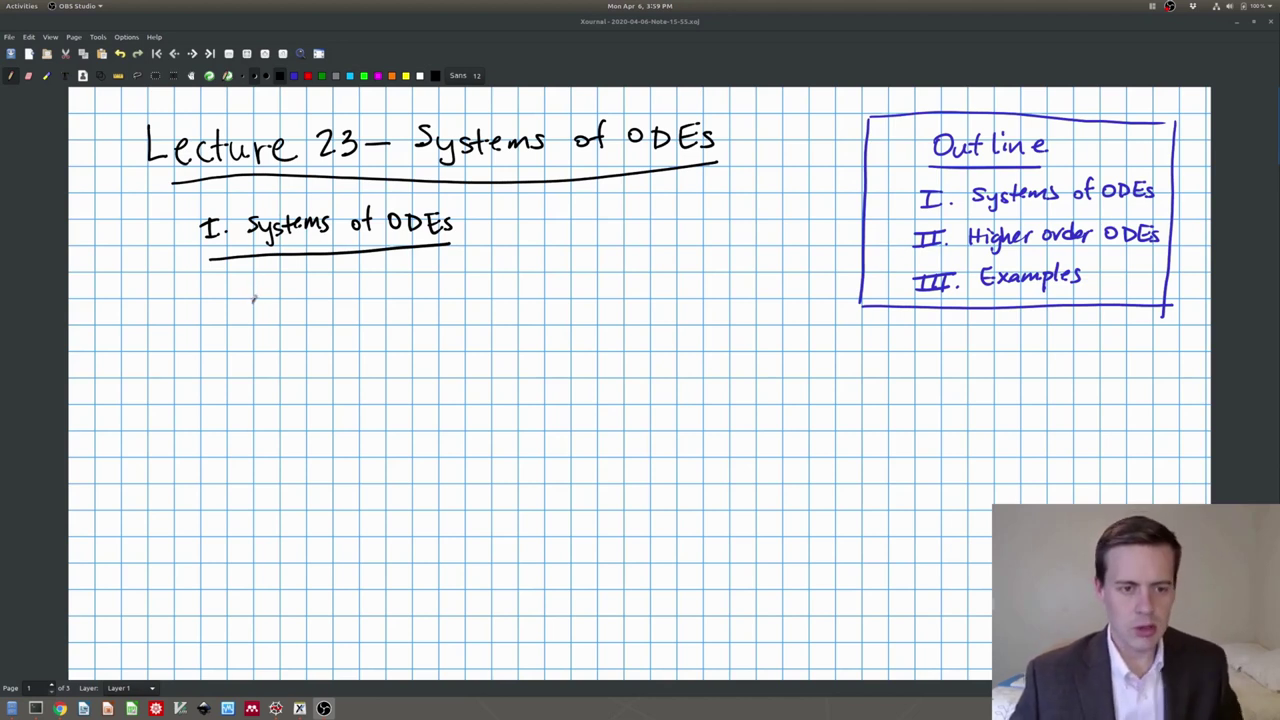
# - Handwrite the recap equation dy/dt = f(y, t) with initial condition y(0) = y₀
pyautogui.moveTo(258, 306)
pyautogui.mouseDown()
pyautogui.moveTo(259, 321)
pyautogui.moveTo(292, 325)
pyautogui.moveTo(346, 309)
pyautogui.moveTo(366, 318)
pyautogui.moveTo(392, 306)
pyautogui.moveTo(394, 318)
pyautogui.moveTo(452, 296)
pyautogui.moveTo(462, 326)
pyautogui.moveTo(440, 332)
pyautogui.moveTo(478, 336)
pyautogui.moveTo(455, 364)
pyautogui.moveTo(466, 360)
pyautogui.mouseUp()
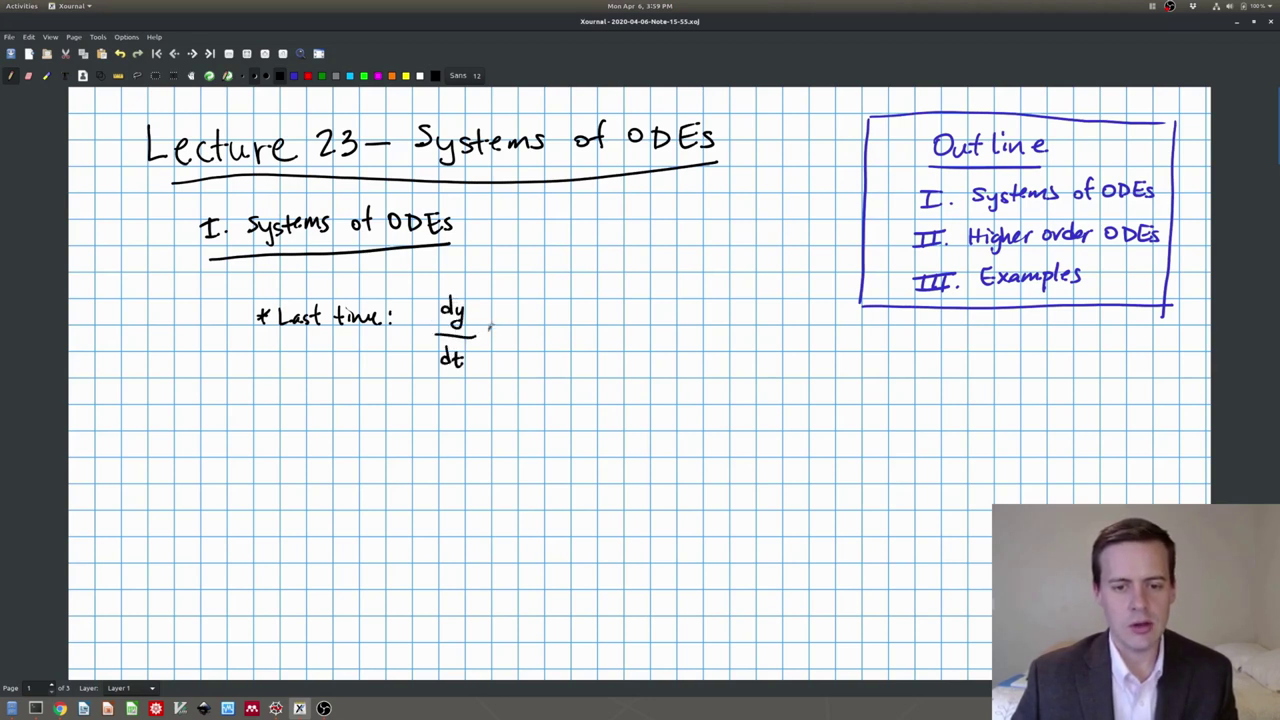
pyautogui.moveTo(524, 314)
pyautogui.mouseDown()
pyautogui.moveTo(516, 343)
pyautogui.moveTo(526, 330)
pyautogui.mouseUp()
pyautogui.moveTo(542, 318)
pyautogui.mouseDown()
pyautogui.moveTo(540, 342)
pyautogui.moveTo(574, 344)
pyautogui.mouseUp()
pyautogui.moveTo(567, 330); pyautogui.dragTo(613, 352)
pyautogui.moveTo(638, 332); pyautogui.dragTo(640, 358)
pyautogui.moveTo(665, 330); pyautogui.dragTo(664, 350)
pyautogui.moveTo(674, 333)
pyautogui.mouseDown()
pyautogui.moveTo(684, 348)
pyautogui.moveTo(718, 346)
pyautogui.mouseUp()
pyautogui.moveTo(725, 334)
pyautogui.mouseDown()
pyautogui.moveTo(716, 358)
pyautogui.moveTo(730, 345)
pyautogui.mouseUp()
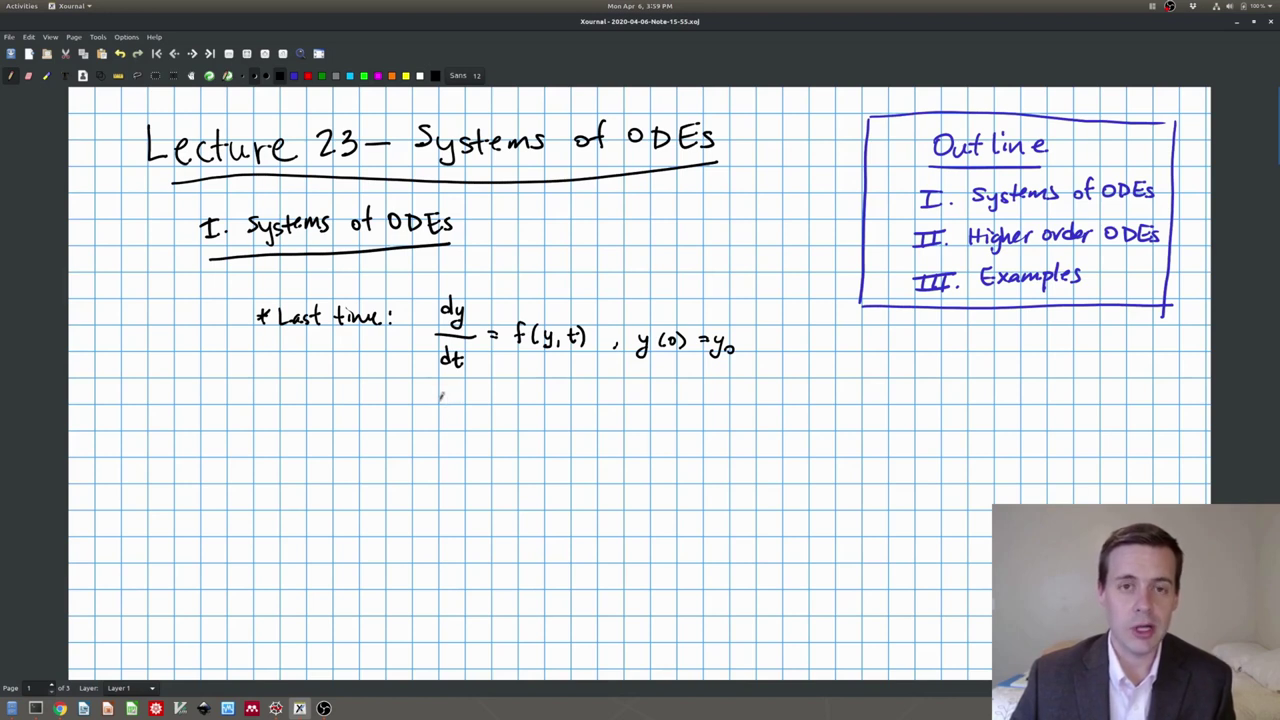
# - Annotate it as first order, linear or non-linear, ODE (only t), initial condition → IVP
pyautogui.moveTo(449, 408)
pyautogui.mouseDown()
pyautogui.moveTo(457, 397)
pyautogui.moveTo(541, 403)
pyautogui.mouseUp()
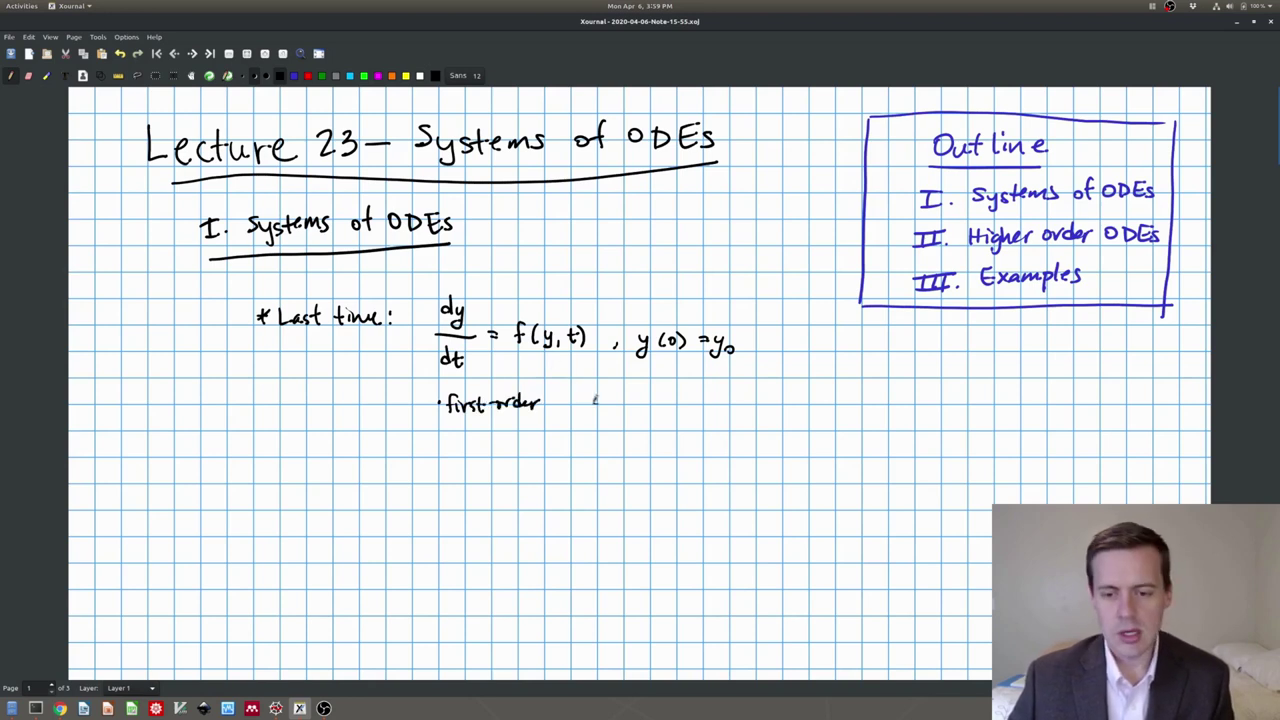
pyautogui.moveTo(611, 396); pyautogui.dragTo(806, 396)
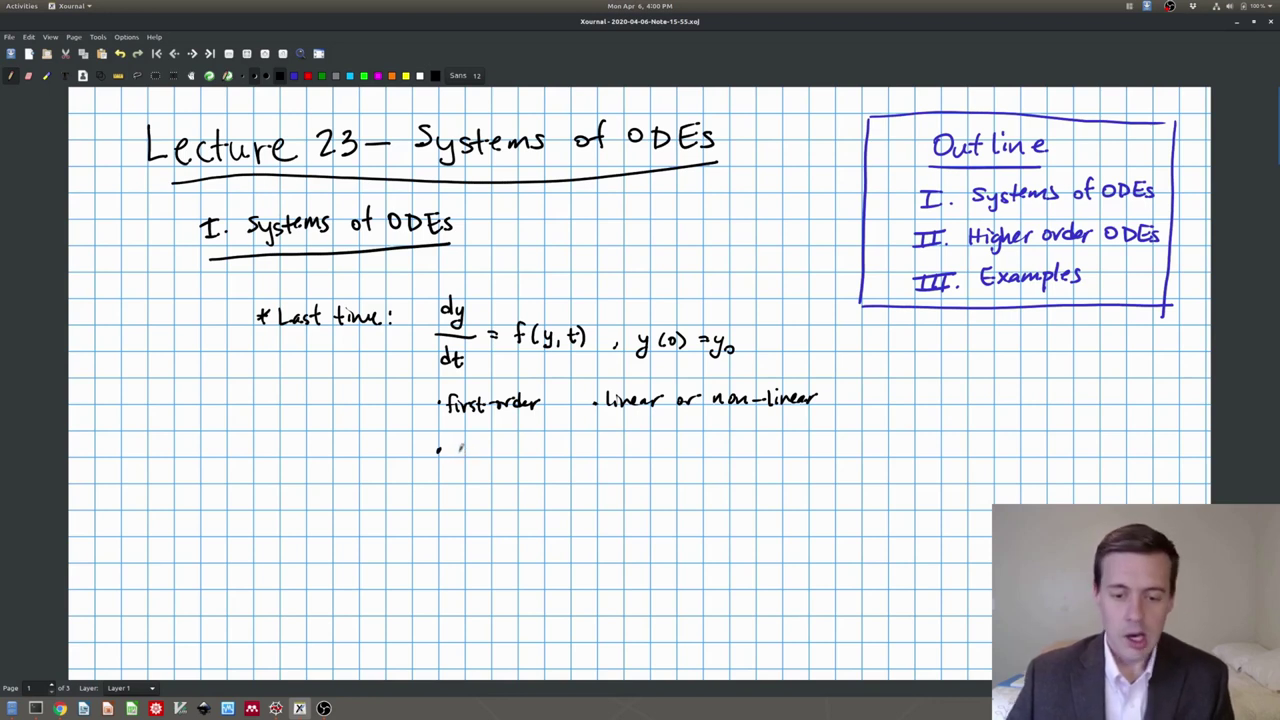
pyautogui.moveTo(456, 444); pyautogui.dragTo(490, 456)
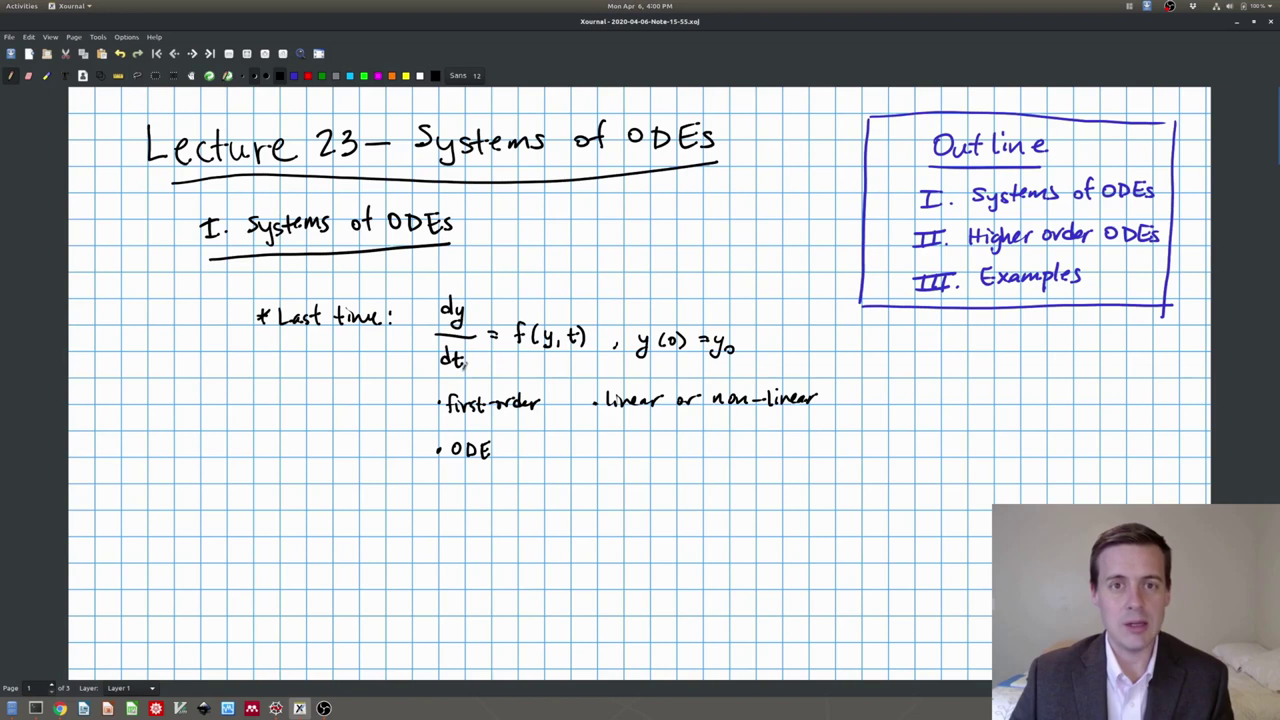
pyautogui.moveTo(510, 436)
pyautogui.mouseDown()
pyautogui.moveTo(516, 452)
pyautogui.moveTo(565, 452)
pyautogui.mouseUp()
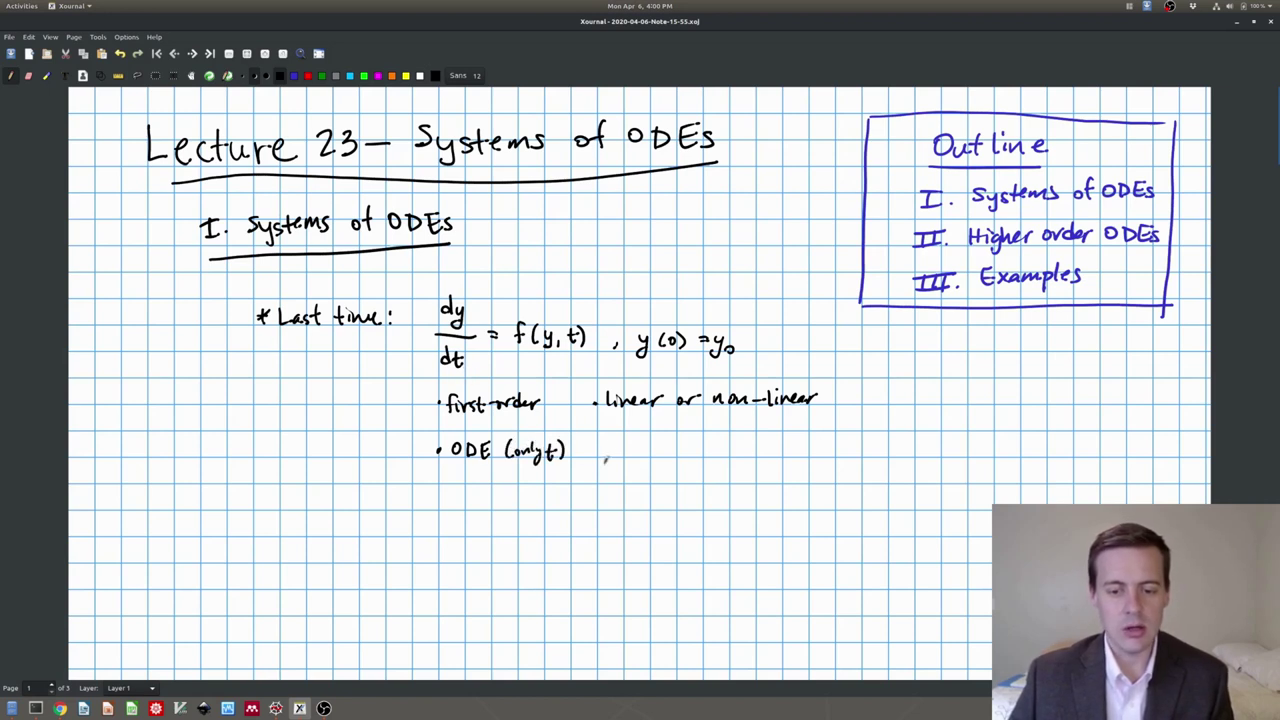
pyautogui.click(602, 450)
pyautogui.moveTo(636, 450); pyautogui.dragTo(838, 441)
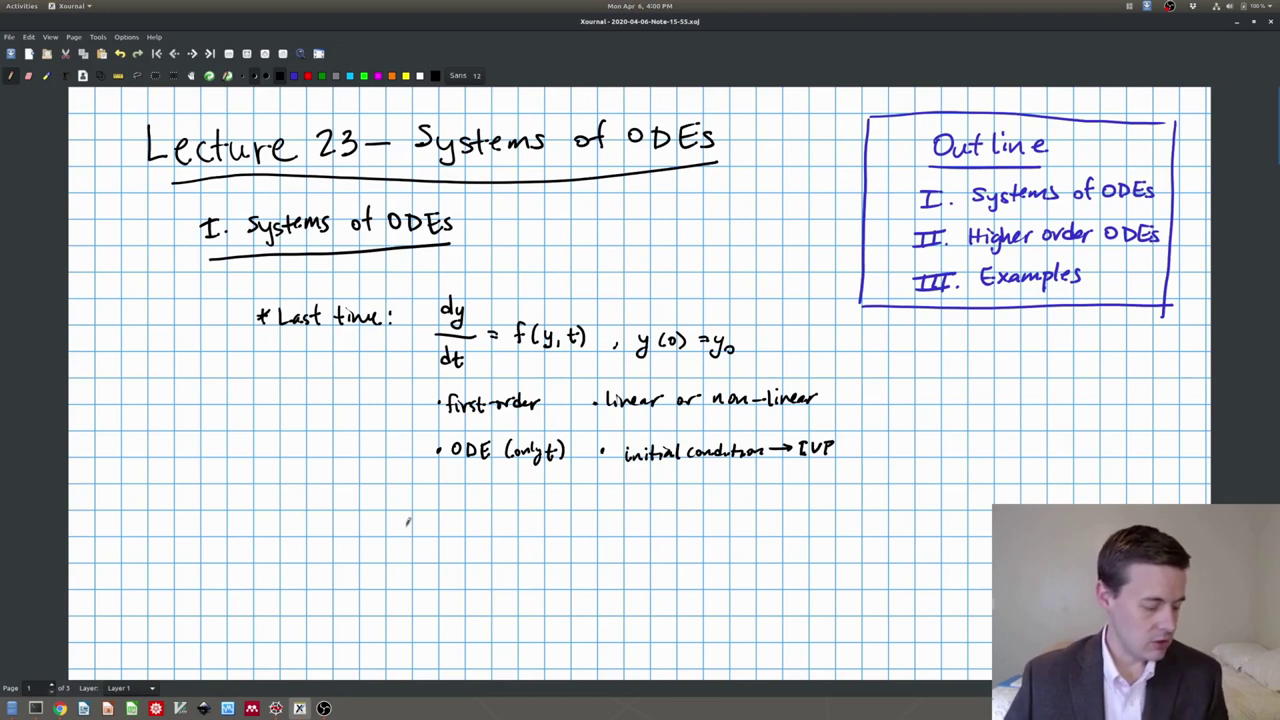
pyautogui.moveTo(254, 512); pyautogui.dragTo(261, 524)
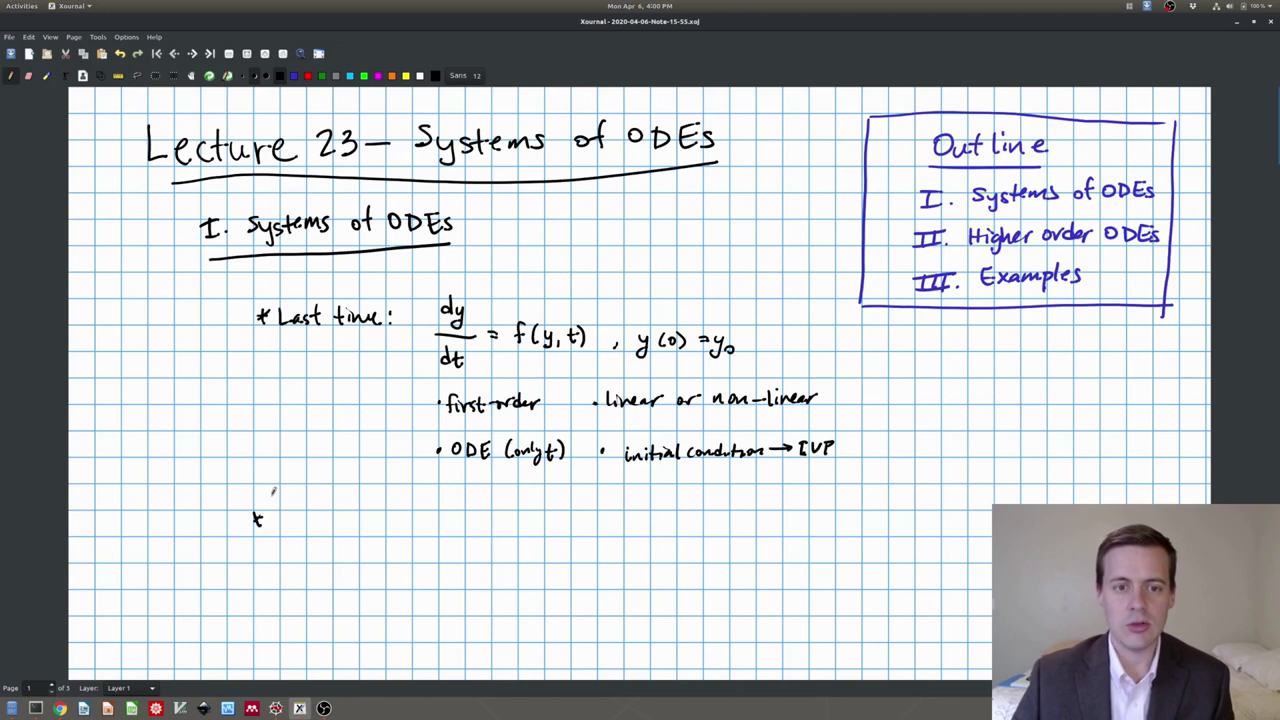
# - Write 'Many cases' with more than 1 dependent variable, labelling y(t)'s dependent and independent parts
pyautogui.scroll(-1, 273, 490)
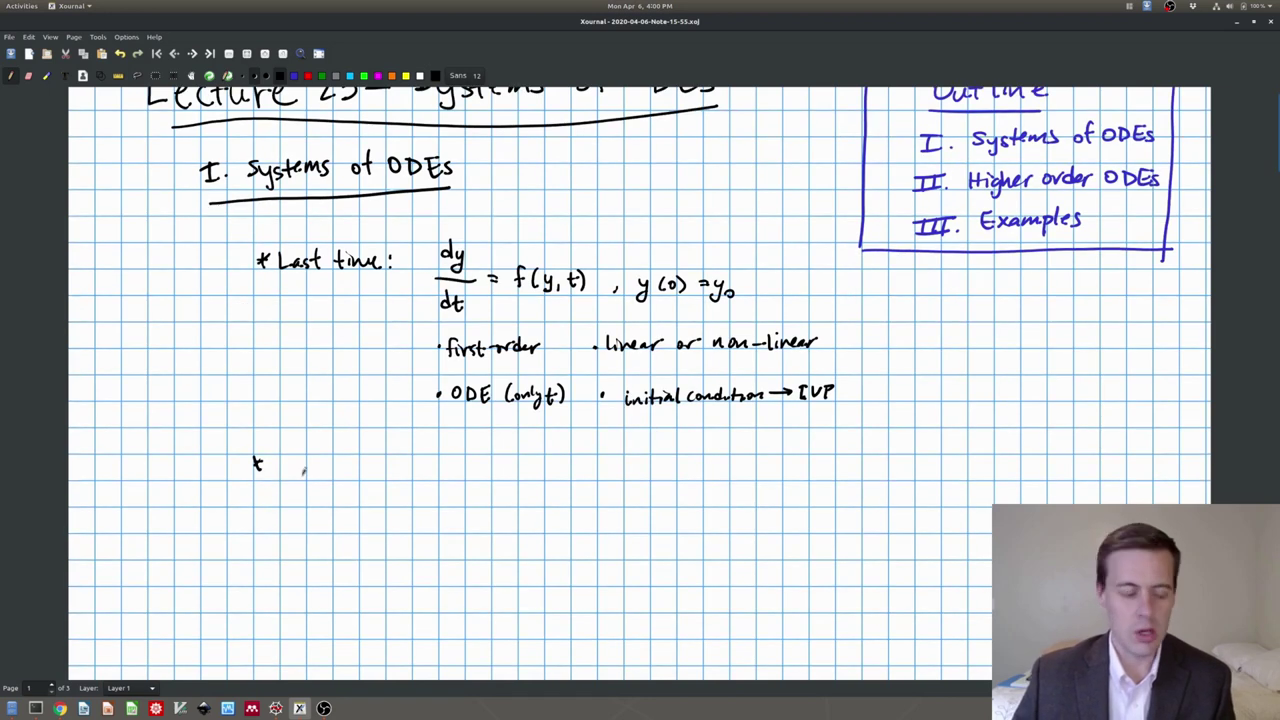
pyautogui.moveTo(278, 457)
pyautogui.mouseDown()
pyautogui.moveTo(286, 474)
pyautogui.moveTo(300, 460)
pyautogui.moveTo(338, 484)
pyautogui.moveTo(358, 462)
pyautogui.moveTo(394, 462)
pyautogui.mouseUp()
pyautogui.moveTo(286, 488)
pyautogui.mouseDown()
pyautogui.moveTo(432, 456)
pyautogui.moveTo(632, 452)
pyautogui.moveTo(656, 440)
pyautogui.moveTo(698, 458)
pyautogui.moveTo(836, 458)
pyautogui.mouseUp()
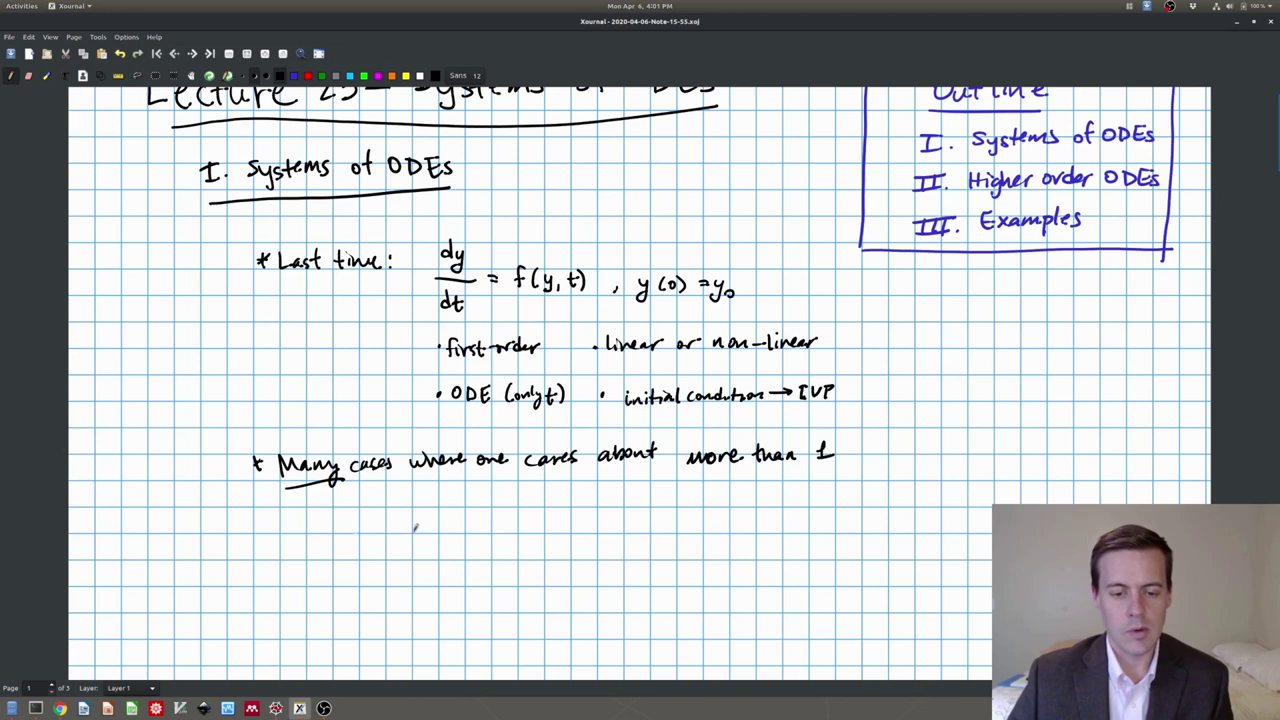
pyautogui.moveTo(318, 503)
pyautogui.mouseDown()
pyautogui.moveTo(410, 508)
pyautogui.moveTo(424, 492)
pyautogui.moveTo(428, 506)
pyautogui.moveTo(519, 505)
pyautogui.mouseUp()
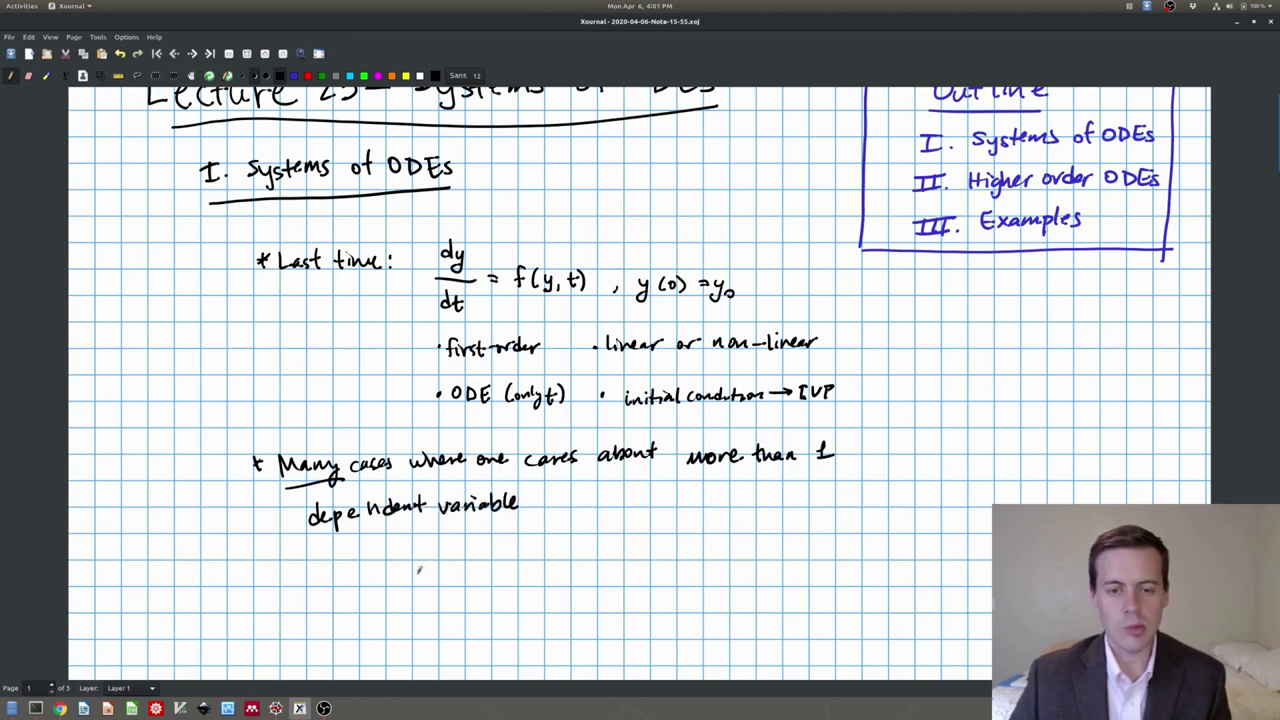
pyautogui.moveTo(409, 540)
pyautogui.mouseDown()
pyautogui.moveTo(404, 565)
pyautogui.moveTo(433, 547)
pyautogui.moveTo(440, 556)
pyautogui.mouseUp()
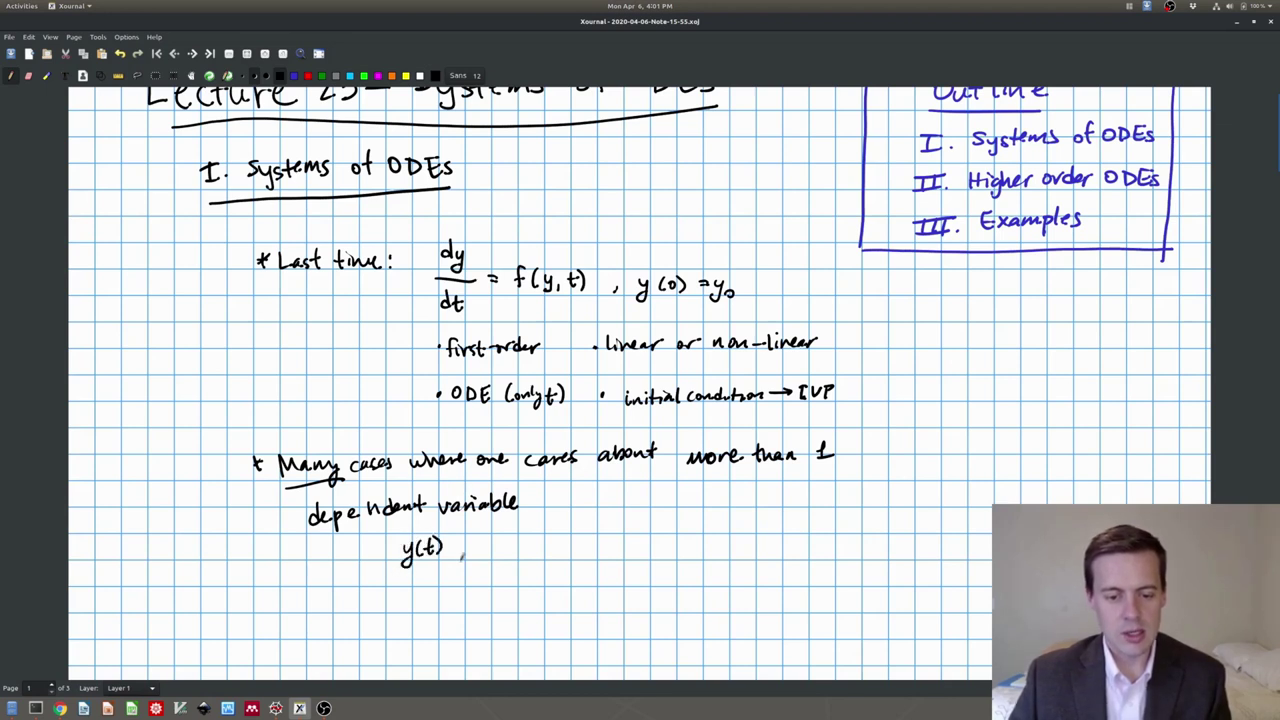
pyautogui.moveTo(394, 591)
pyautogui.mouseDown()
pyautogui.moveTo(405, 573)
pyautogui.moveTo(368, 611)
pyautogui.moveTo(440, 594)
pyautogui.mouseUp()
pyautogui.moveTo(446, 566)
pyautogui.mouseDown()
pyautogui.moveTo(474, 584)
pyautogui.moveTo(574, 561)
pyautogui.mouseUp()
pyautogui.click(569, 566)
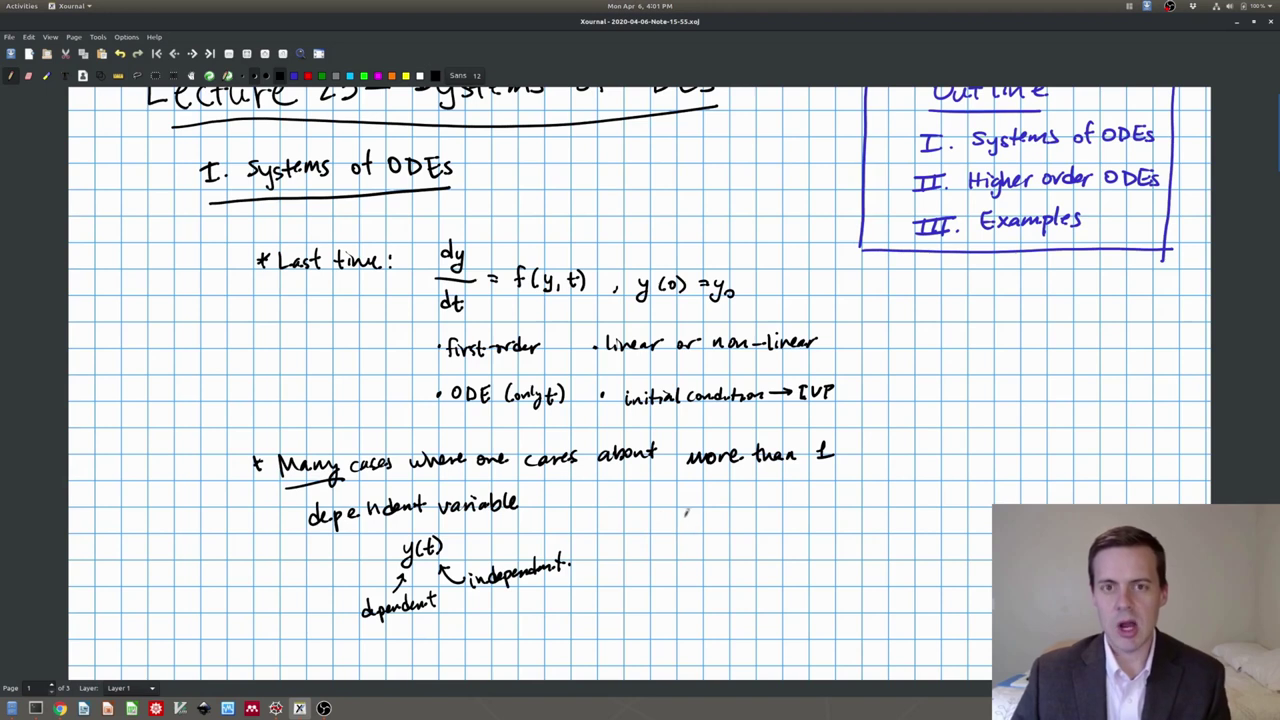
# - Undo a stray stroke, then branch ODEs to y(t), x(t), z(t) labelled dep. vars
pyautogui.moveTo(686, 505); pyautogui.dragTo(698, 505)
pyautogui.hotkey('ctrl', 'z')
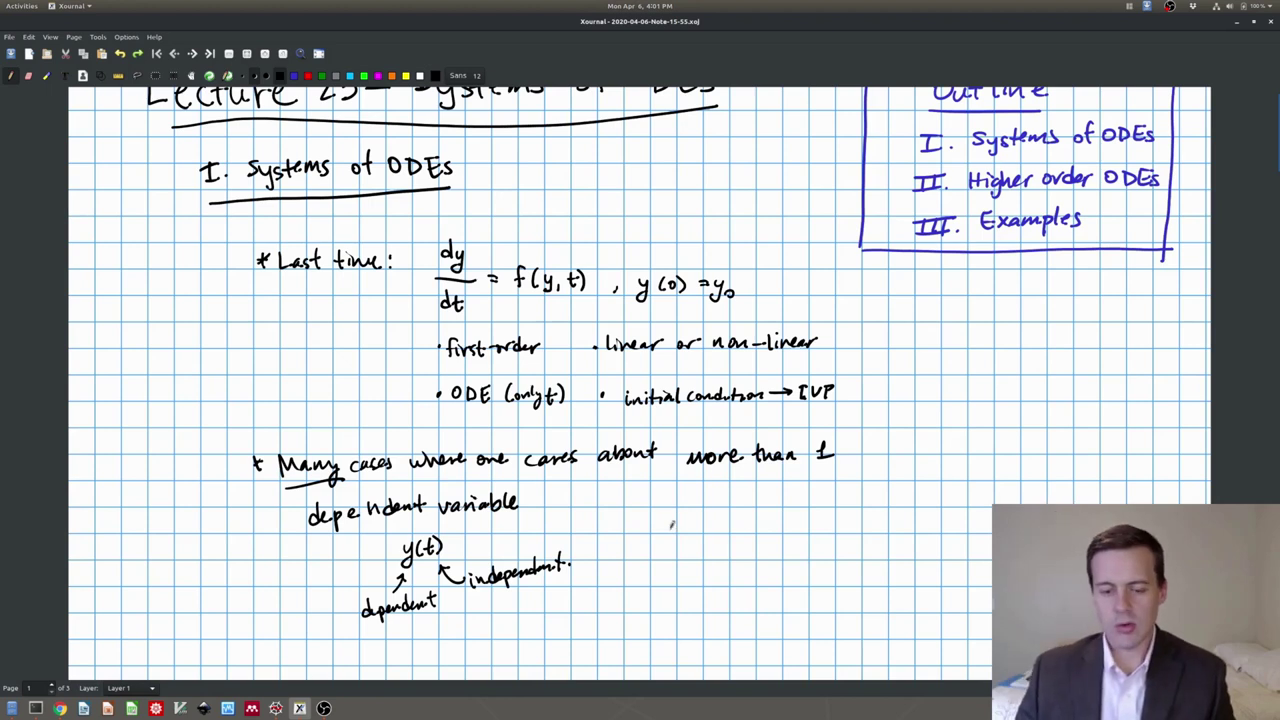
pyautogui.scroll(-3, 674, 510)
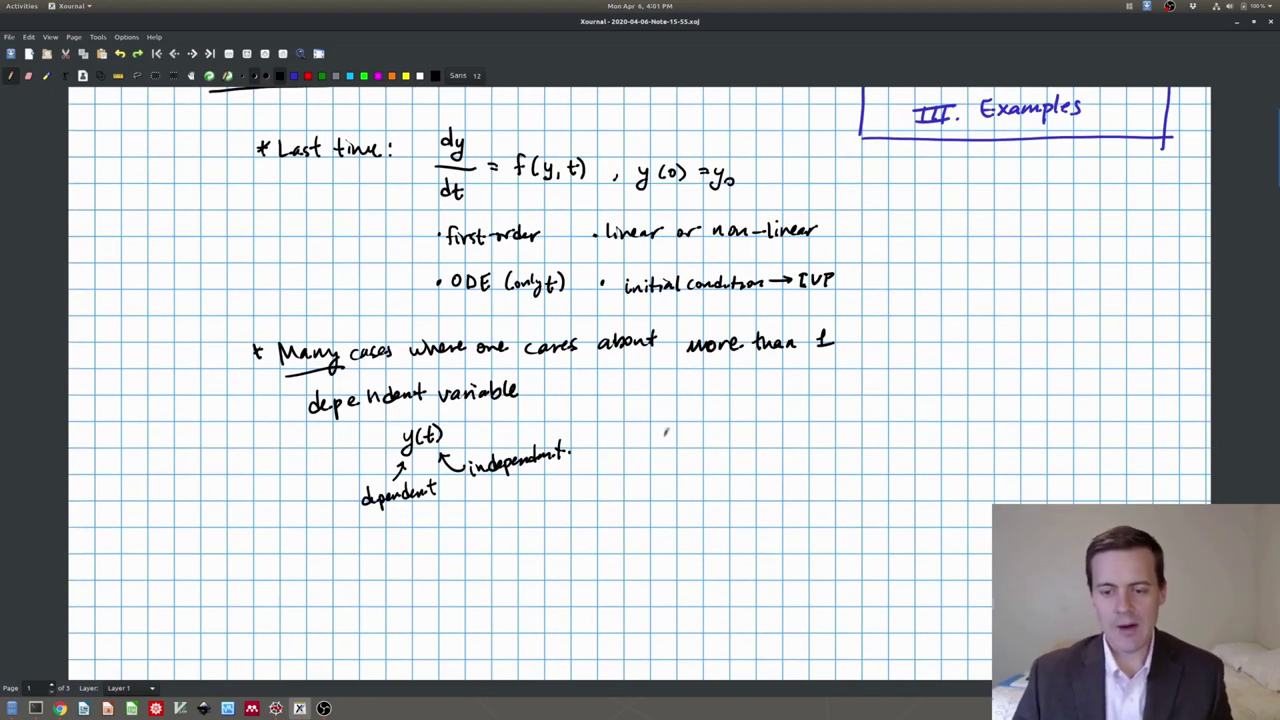
pyautogui.moveTo(651, 426)
pyautogui.mouseDown()
pyautogui.moveTo(696, 416)
pyautogui.moveTo(698, 436)
pyautogui.moveTo(656, 478)
pyautogui.moveTo(700, 478)
pyautogui.moveTo(670, 490)
pyautogui.moveTo(692, 512)
pyautogui.mouseUp()
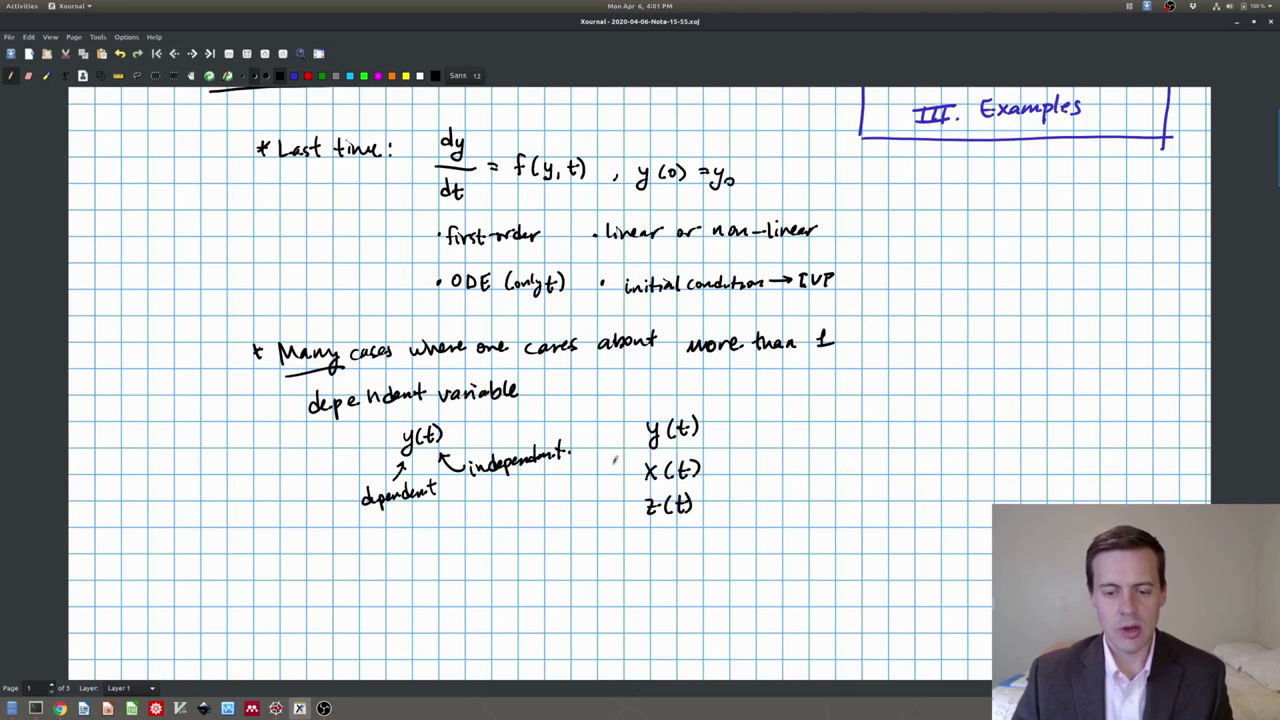
pyautogui.moveTo(710, 396)
pyautogui.mouseDown()
pyautogui.moveTo(688, 410)
pyautogui.moveTo(737, 384)
pyautogui.moveTo(766, 398)
pyautogui.mouseUp()
pyautogui.moveTo(617, 470); pyautogui.dragTo(637, 440)
pyautogui.moveTo(631, 460)
pyautogui.mouseDown()
pyautogui.moveTo(637, 493)
pyautogui.moveTo(586, 490)
pyautogui.mouseUp()
pyautogui.moveTo(588, 482)
pyautogui.mouseDown()
pyautogui.moveTo(584, 510)
pyautogui.moveTo(607, 512)
pyautogui.mouseUp()
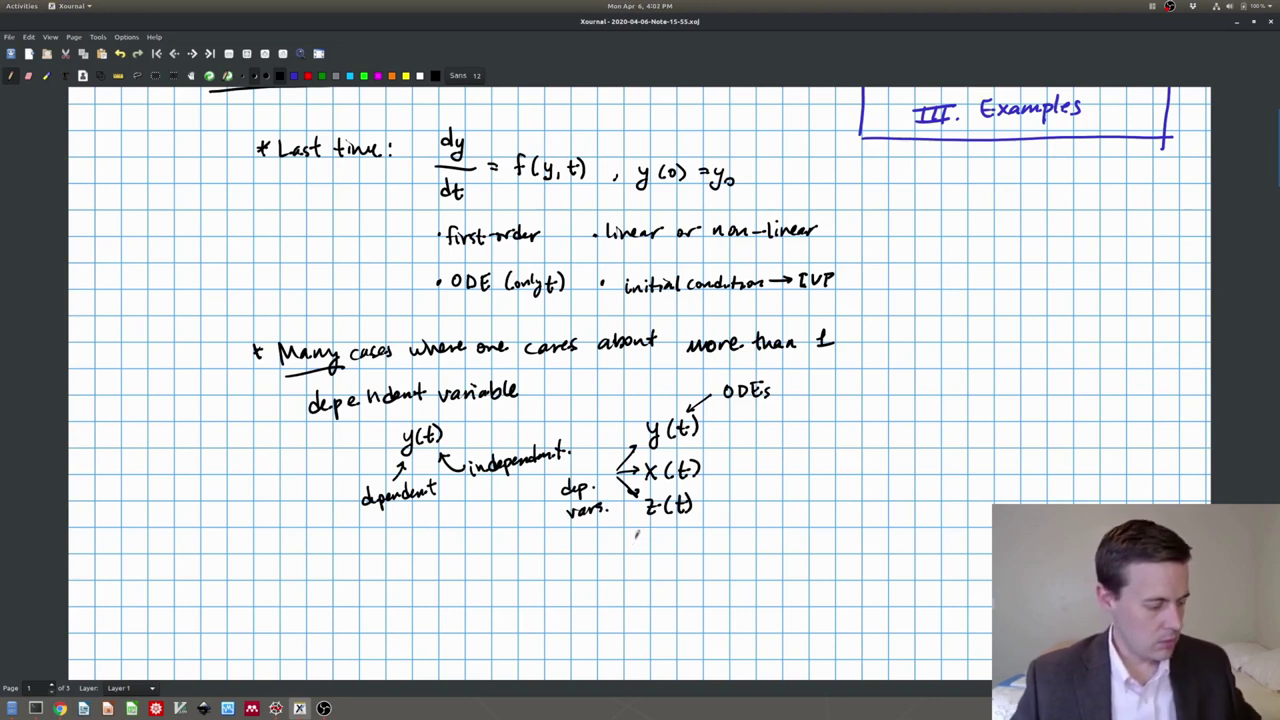
# - Write a starred, underlined Example heading with the reaction A + B → C
pyautogui.scroll(-3, 571, 514)
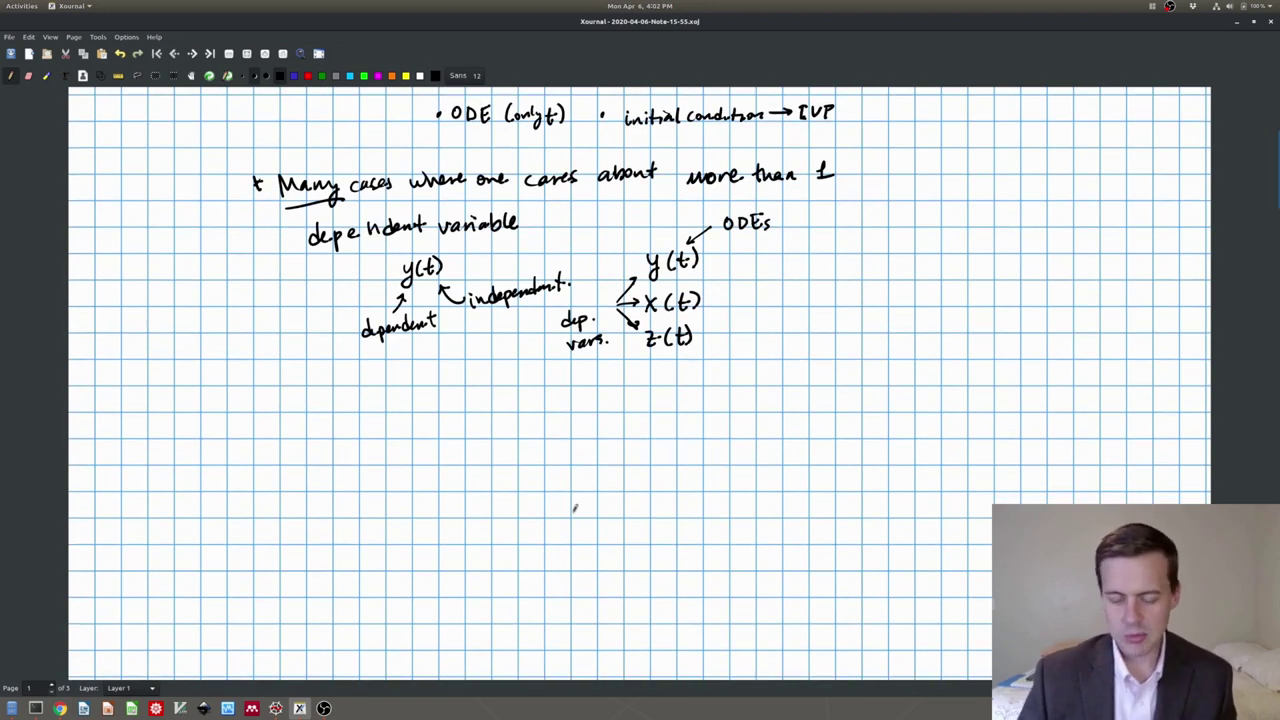
pyautogui.moveTo(268, 396); pyautogui.dragTo(266, 412)
pyautogui.moveTo(258, 392)
pyautogui.mouseDown()
pyautogui.moveTo(261, 414)
pyautogui.moveTo(288, 416)
pyautogui.mouseUp()
pyautogui.moveTo(280, 402); pyautogui.dragTo(359, 404)
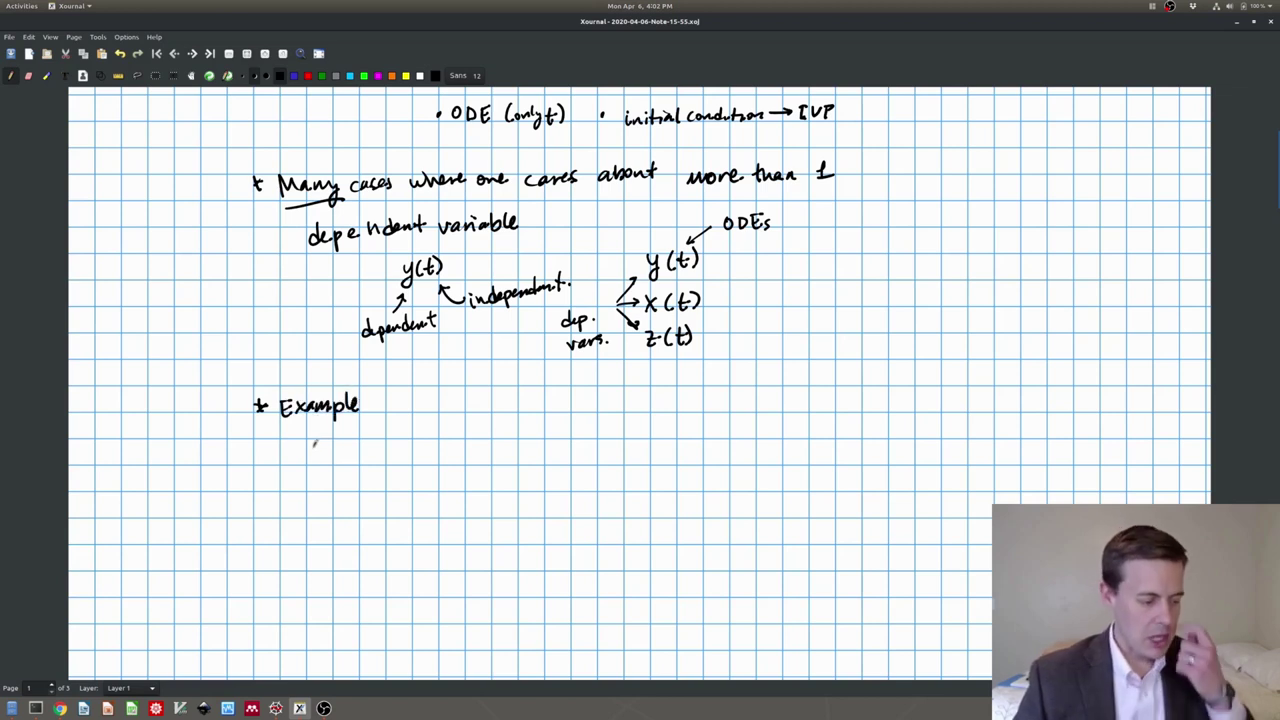
pyautogui.moveTo(286, 424)
pyautogui.mouseDown()
pyautogui.moveTo(431, 407)
pyautogui.moveTo(443, 424)
pyautogui.mouseUp()
pyautogui.moveTo(427, 416); pyautogui.dragTo(455, 421)
pyautogui.moveTo(447, 413); pyautogui.dragTo(472, 404)
pyautogui.moveTo(472, 404); pyautogui.dragTo(473, 420)
pyautogui.moveTo(495, 412); pyautogui.dragTo(540, 416)
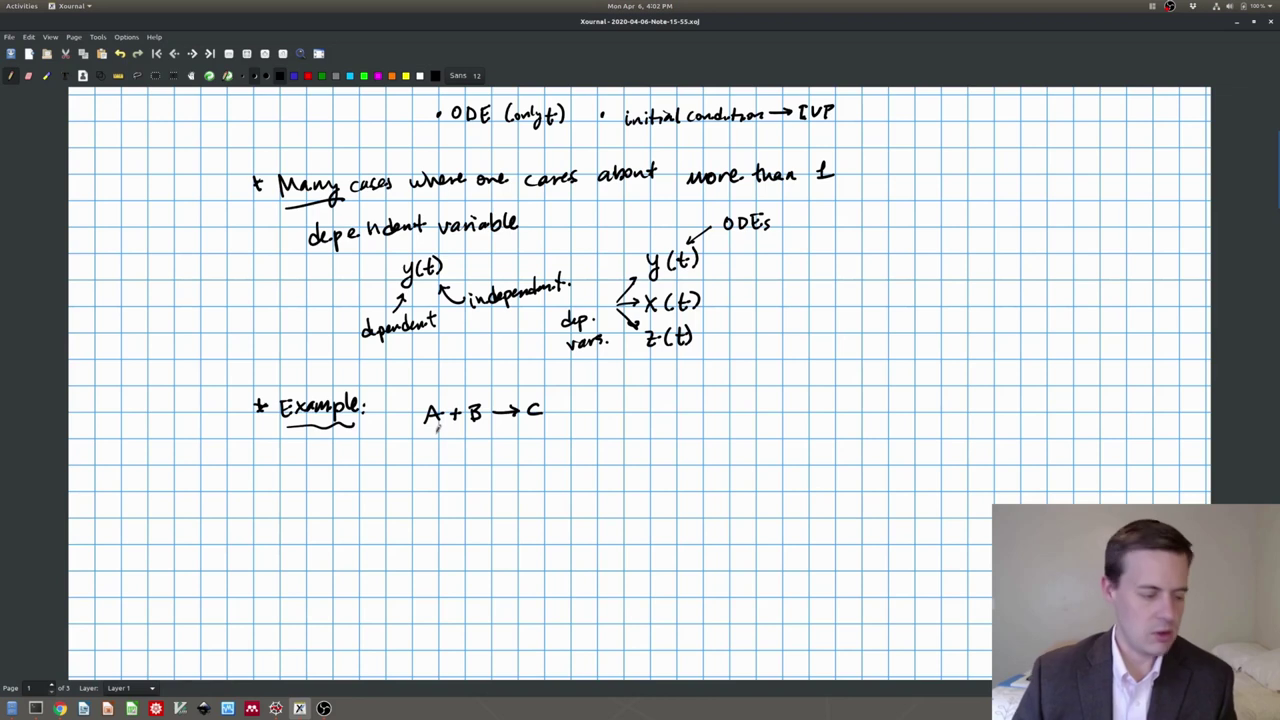
# - Write the rate equations dA/dt = -k A·B and dB/dt = -k A B
pyautogui.moveTo(369, 451)
pyautogui.mouseDown()
pyautogui.moveTo(369, 474)
pyautogui.moveTo(398, 479)
pyautogui.moveTo(370, 500)
pyautogui.moveTo(426, 469)
pyautogui.mouseUp()
pyautogui.moveTo(413, 476); pyautogui.dragTo(453, 467)
pyautogui.moveTo(460, 456)
pyautogui.mouseDown()
pyautogui.moveTo(456, 478)
pyautogui.moveTo(506, 477)
pyautogui.mouseUp()
pyautogui.moveTo(507, 459); pyautogui.dragTo(507, 477)
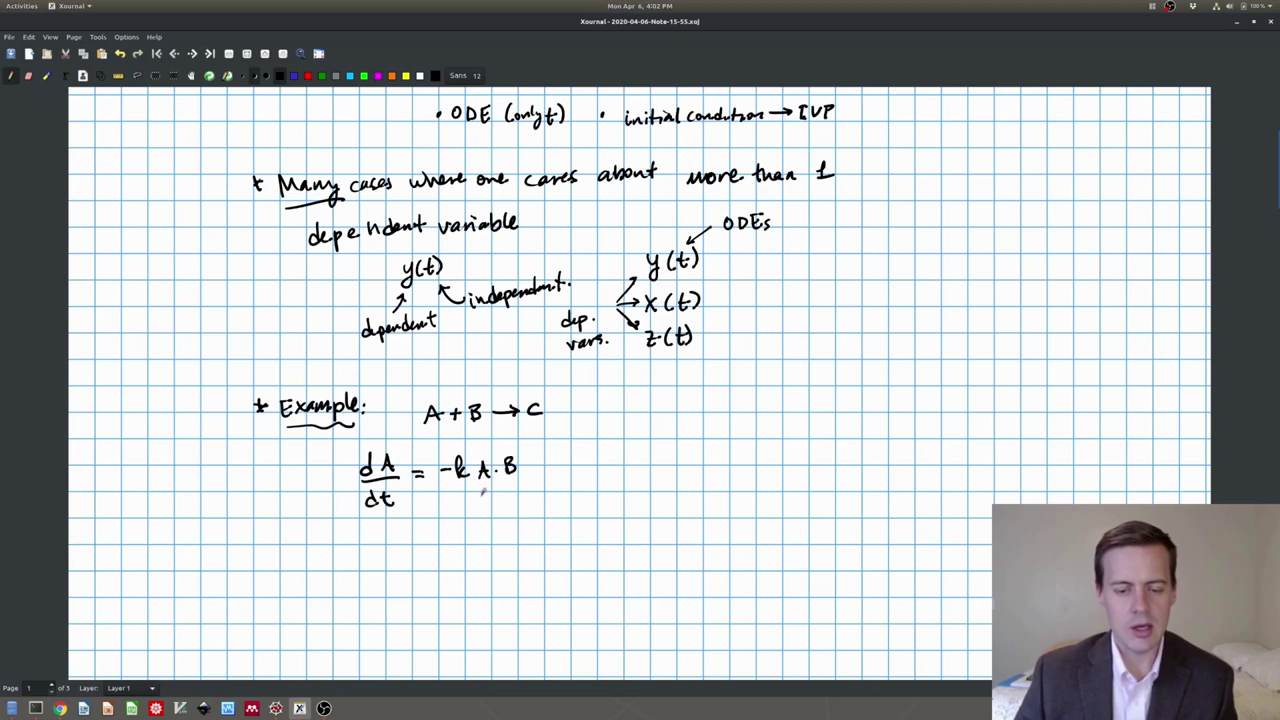
pyautogui.moveTo(368, 533); pyautogui.dragTo(372, 547)
pyautogui.moveTo(378, 542)
pyautogui.mouseDown()
pyautogui.moveTo(383, 530)
pyautogui.moveTo(390, 556)
pyautogui.moveTo(372, 580)
pyautogui.mouseUp()
pyautogui.moveTo(380, 566); pyautogui.dragTo(393, 572)
pyautogui.moveTo(409, 554); pyautogui.dragTo(474, 562)
pyautogui.moveTo(482, 551); pyautogui.dragTo(512, 559)
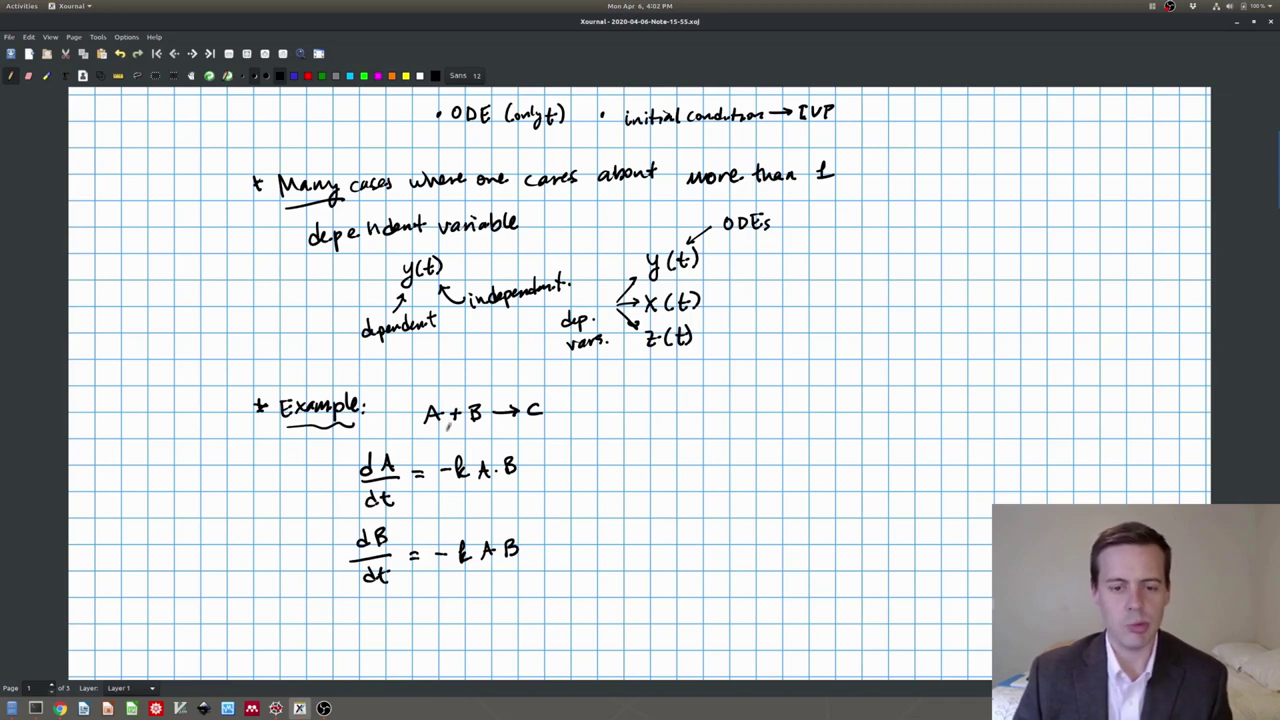
# - Write the third rate equation dC/dt = k·A·B below the others
pyautogui.scroll(-1, 434, 453)
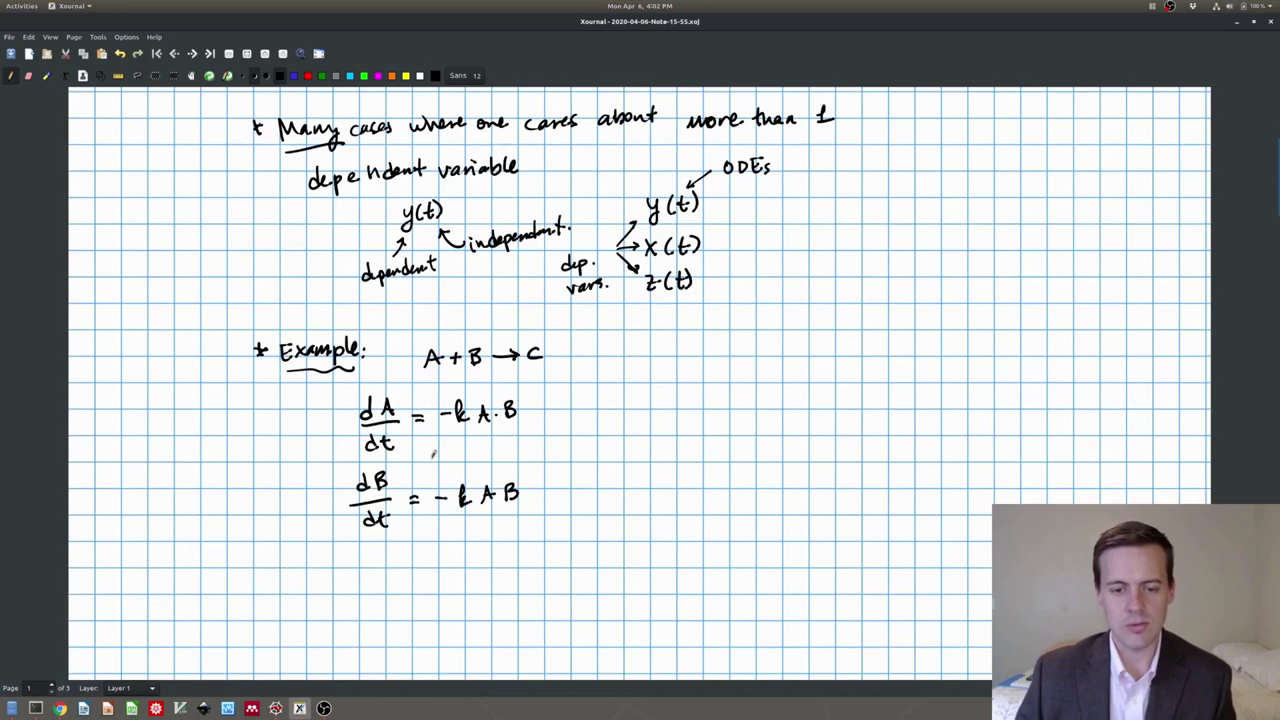
pyautogui.scroll(-1, 434, 453)
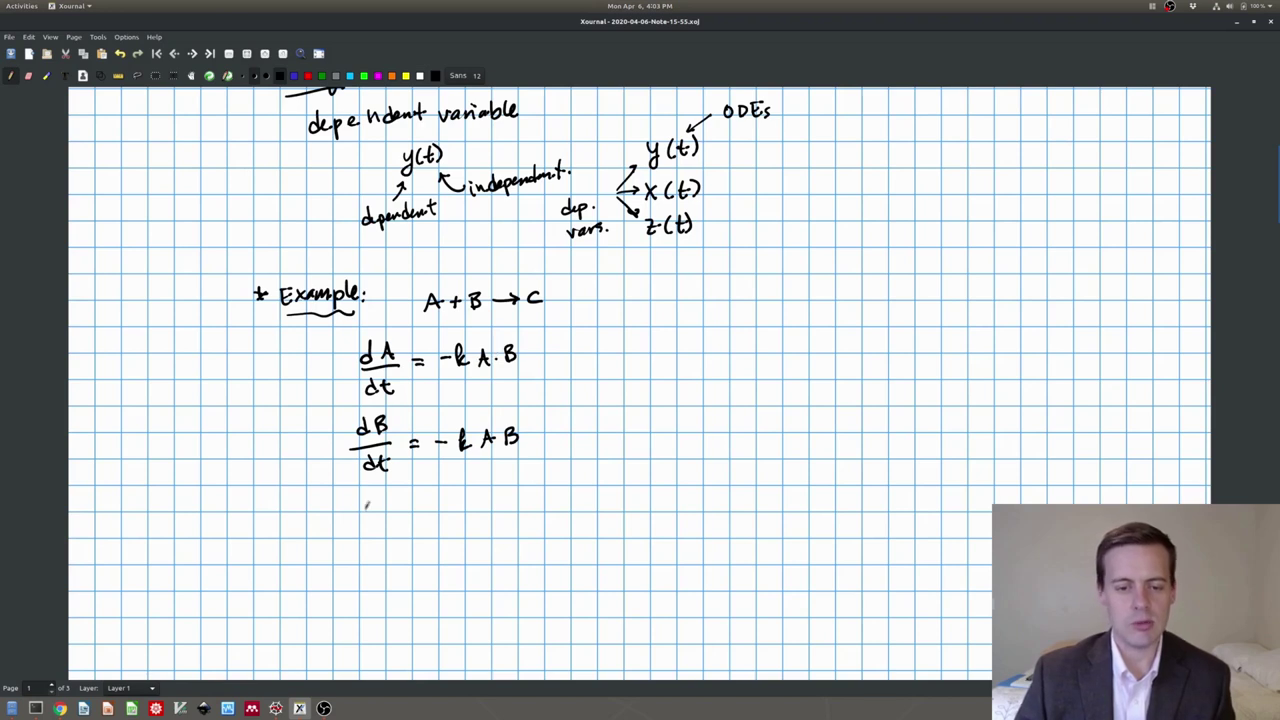
pyautogui.moveTo(375, 511)
pyautogui.mouseDown()
pyautogui.moveTo(370, 527)
pyautogui.moveTo(386, 522)
pyautogui.mouseUp()
pyautogui.moveTo(363, 532)
pyautogui.mouseDown()
pyautogui.moveTo(393, 531)
pyautogui.moveTo(371, 556)
pyautogui.moveTo(386, 558)
pyautogui.mouseUp()
pyautogui.moveTo(392, 540)
pyautogui.mouseDown()
pyautogui.moveTo(393, 558)
pyautogui.moveTo(397, 546)
pyautogui.mouseUp()
pyautogui.moveTo(405, 531); pyautogui.dragTo(440, 540)
pyautogui.moveTo(444, 530)
pyautogui.mouseDown()
pyautogui.moveTo(453, 541)
pyautogui.moveTo(474, 517)
pyautogui.moveTo(481, 540)
pyautogui.mouseUp()
pyautogui.click(447, 533)
pyautogui.moveTo(469, 533); pyautogui.dragTo(493, 540)
pyautogui.moveTo(493, 521)
pyautogui.mouseDown()
pyautogui.moveTo(510, 526)
pyautogui.moveTo(495, 540)
pyautogui.mouseUp()
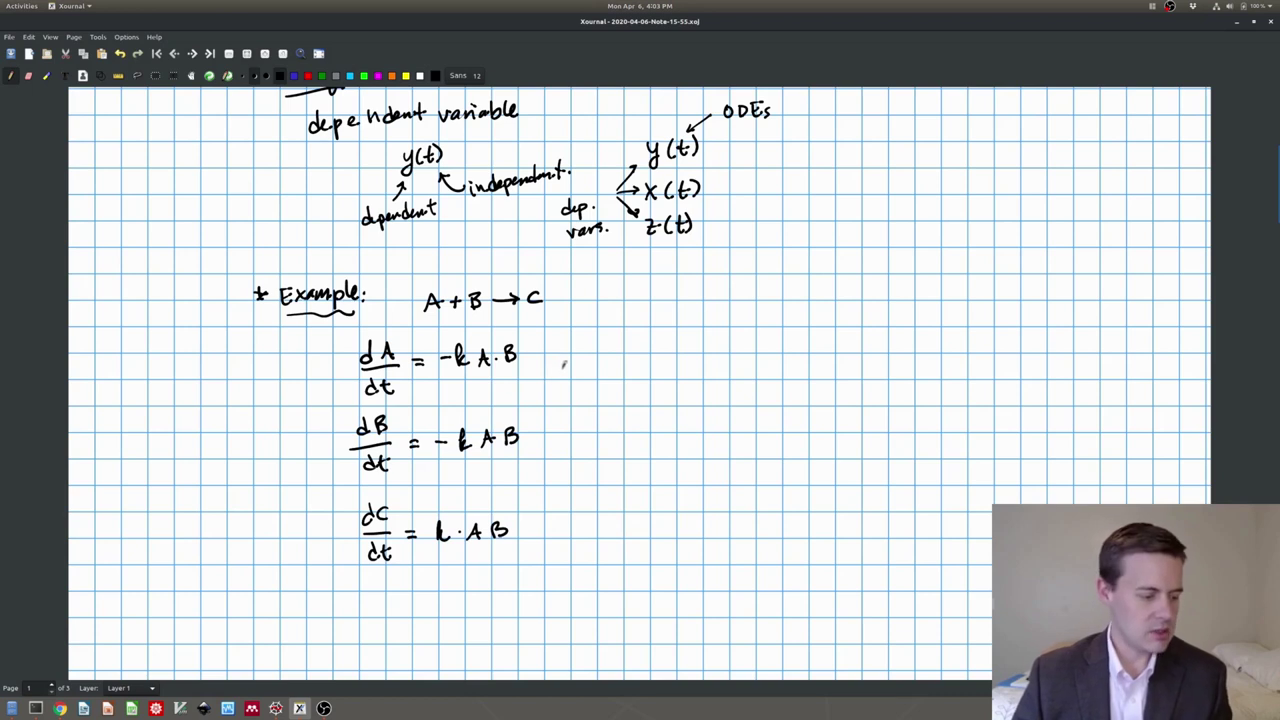
# - Add initial conditions A(0) = 2, B(0) = 1 and C(0) = 0 mol/L beside the equations
pyautogui.moveTo(580, 338)
pyautogui.mouseDown()
pyautogui.moveTo(572, 362)
pyautogui.moveTo(587, 361)
pyautogui.mouseUp()
pyautogui.moveTo(574, 352); pyautogui.dragTo(590, 360)
pyautogui.moveTo(603, 340)
pyautogui.mouseDown()
pyautogui.moveTo(601, 358)
pyautogui.moveTo(619, 360)
pyautogui.moveTo(712, 330)
pyautogui.mouseUp()
pyautogui.moveTo(684, 342)
pyautogui.mouseDown()
pyautogui.moveTo(716, 341)
pyautogui.moveTo(706, 358)
pyautogui.mouseUp()
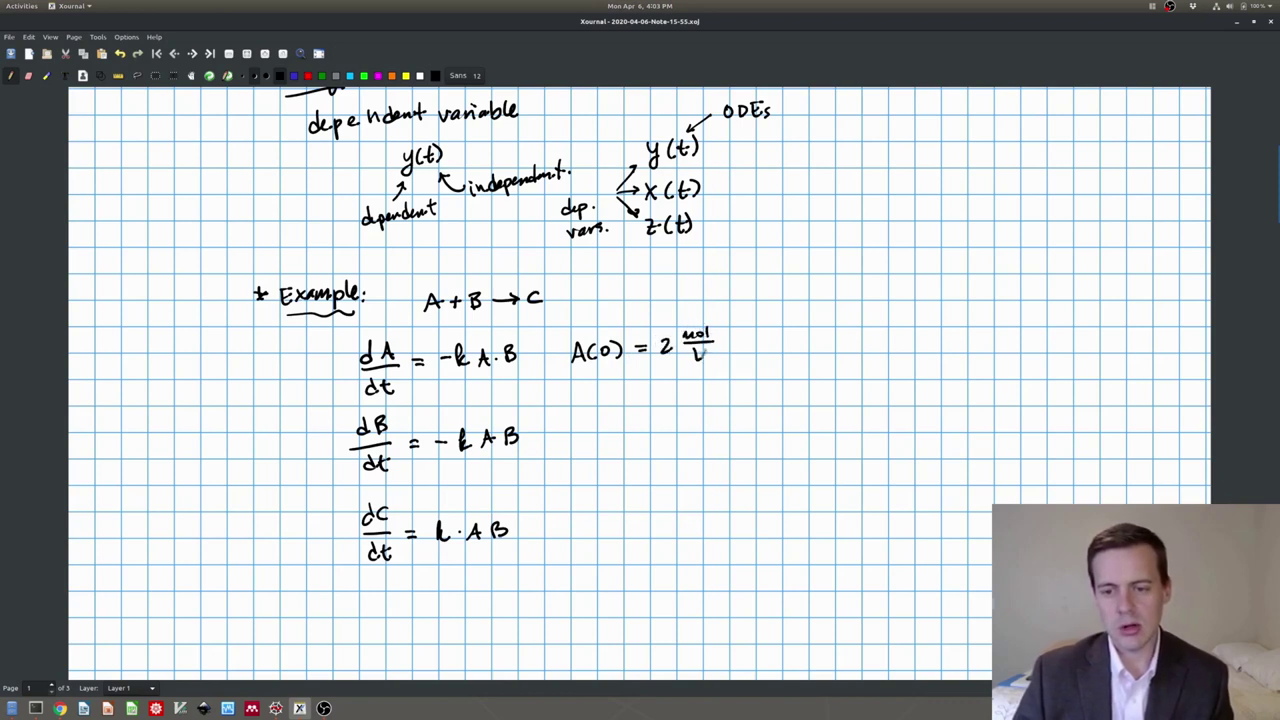
pyautogui.moveTo(579, 429)
pyautogui.mouseDown()
pyautogui.moveTo(579, 445)
pyautogui.moveTo(607, 446)
pyautogui.moveTo(609, 430)
pyautogui.mouseUp()
pyautogui.moveTo(618, 427)
pyautogui.mouseDown()
pyautogui.moveTo(618, 444)
pyautogui.moveTo(644, 430)
pyautogui.mouseUp()
pyautogui.moveTo(630, 437); pyautogui.dragTo(679, 439)
pyautogui.moveTo(689, 424); pyautogui.dragTo(714, 422)
pyautogui.moveTo(711, 438)
pyautogui.mouseDown()
pyautogui.moveTo(722, 415)
pyautogui.moveTo(732, 436)
pyautogui.mouseUp()
pyautogui.moveTo(596, 510); pyautogui.dragTo(590, 527)
pyautogui.moveTo(606, 507); pyautogui.dragTo(605, 527)
pyautogui.moveTo(614, 512)
pyautogui.mouseDown()
pyautogui.moveTo(622, 527)
pyautogui.moveTo(720, 506)
pyautogui.mouseUp()
pyautogui.moveTo(694, 514)
pyautogui.mouseDown()
pyautogui.moveTo(720, 511)
pyautogui.moveTo(720, 528)
pyautogui.mouseUp()
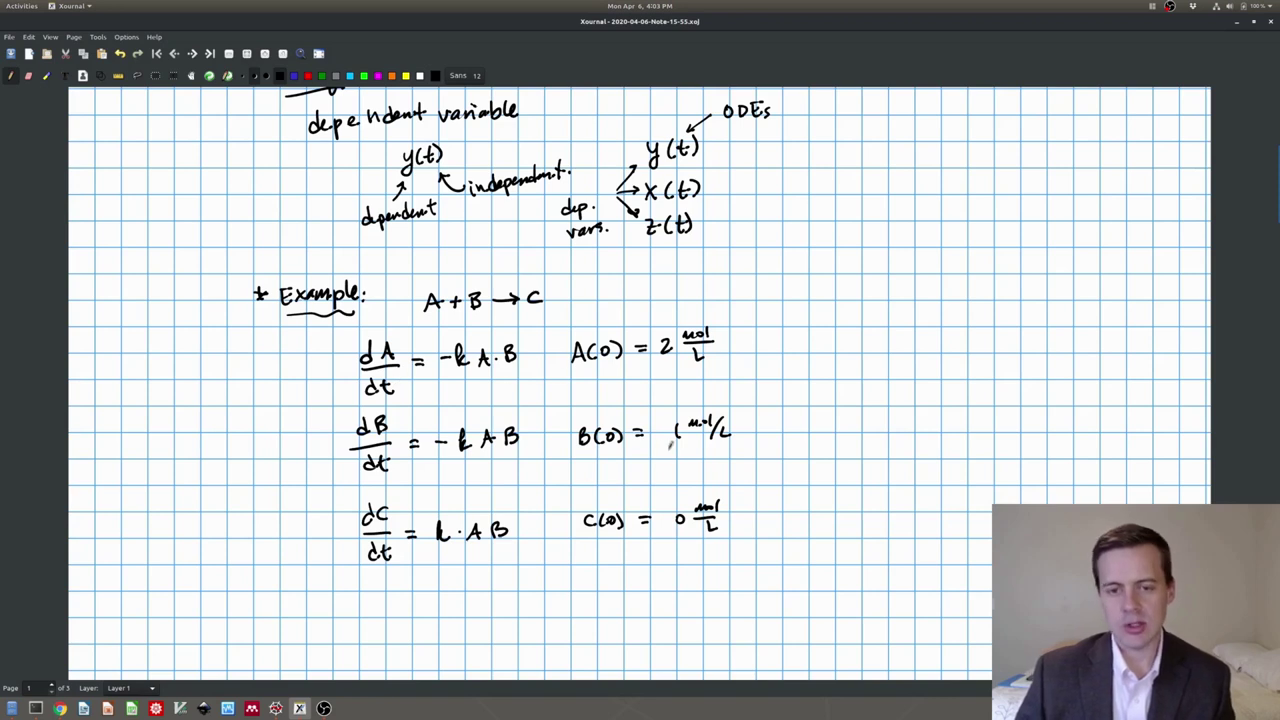
# - Start a checklist beside the example marking it first order and non-linear, with a tick
pyautogui.scroll(5, 680, 450)
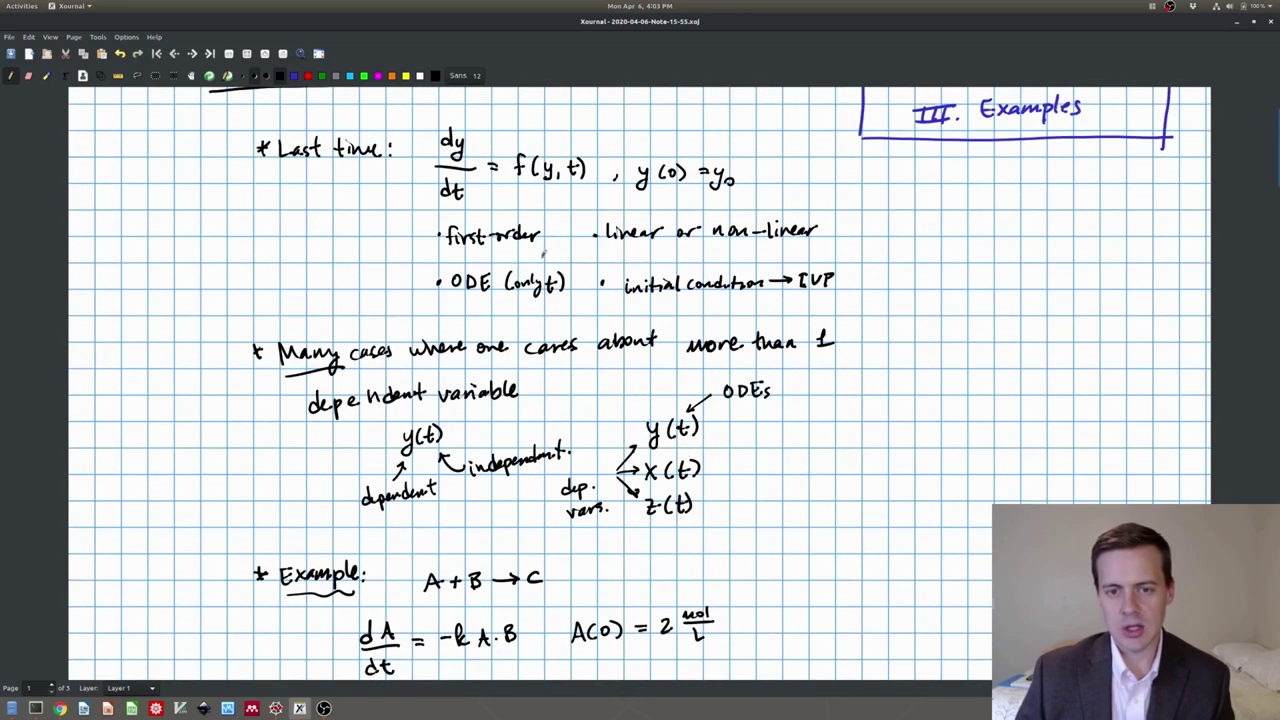
pyautogui.scroll(-1, 544, 252)
pyautogui.scroll(-1, 600, 305)
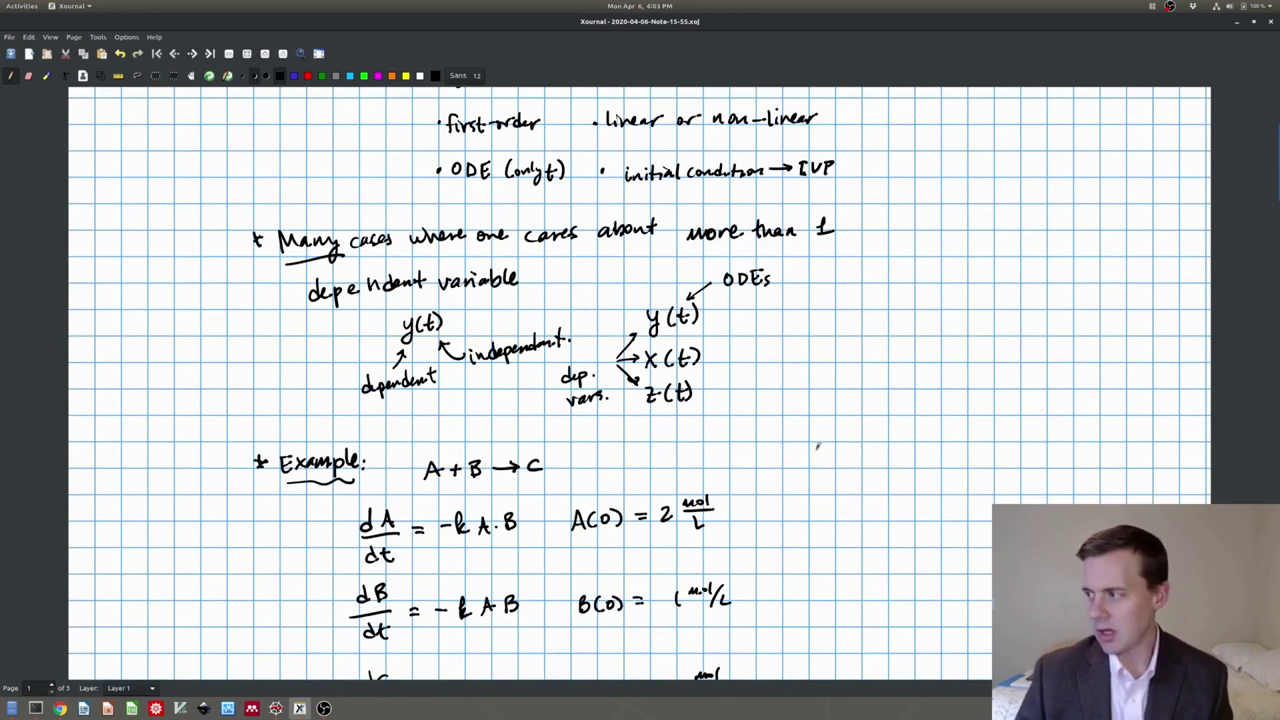
pyautogui.scroll(-4, 782, 400)
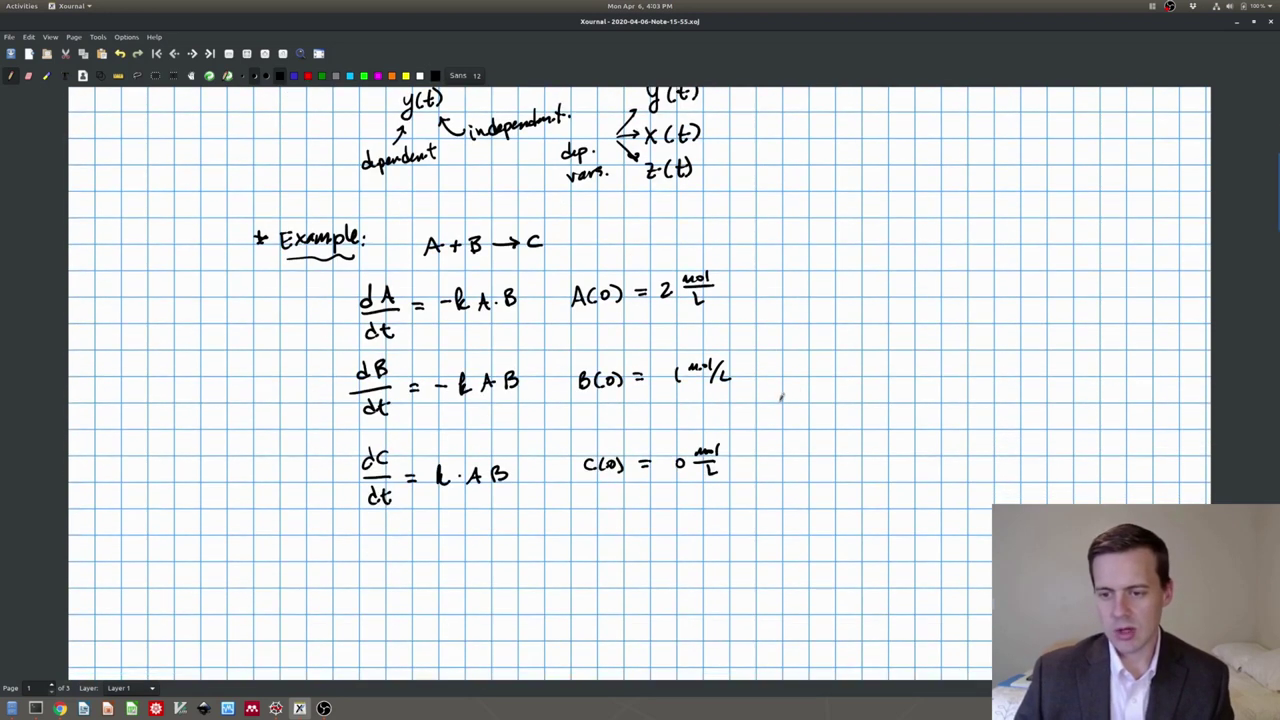
pyautogui.moveTo(858, 262)
pyautogui.mouseDown()
pyautogui.moveTo(848, 286)
pyautogui.moveTo(862, 284)
pyautogui.mouseUp()
pyautogui.moveTo(866, 284)
pyautogui.mouseDown()
pyautogui.moveTo(877, 272)
pyautogui.moveTo(879, 285)
pyautogui.moveTo(976, 268)
pyautogui.mouseUp()
pyautogui.moveTo(854, 328); pyautogui.dragTo(974, 318)
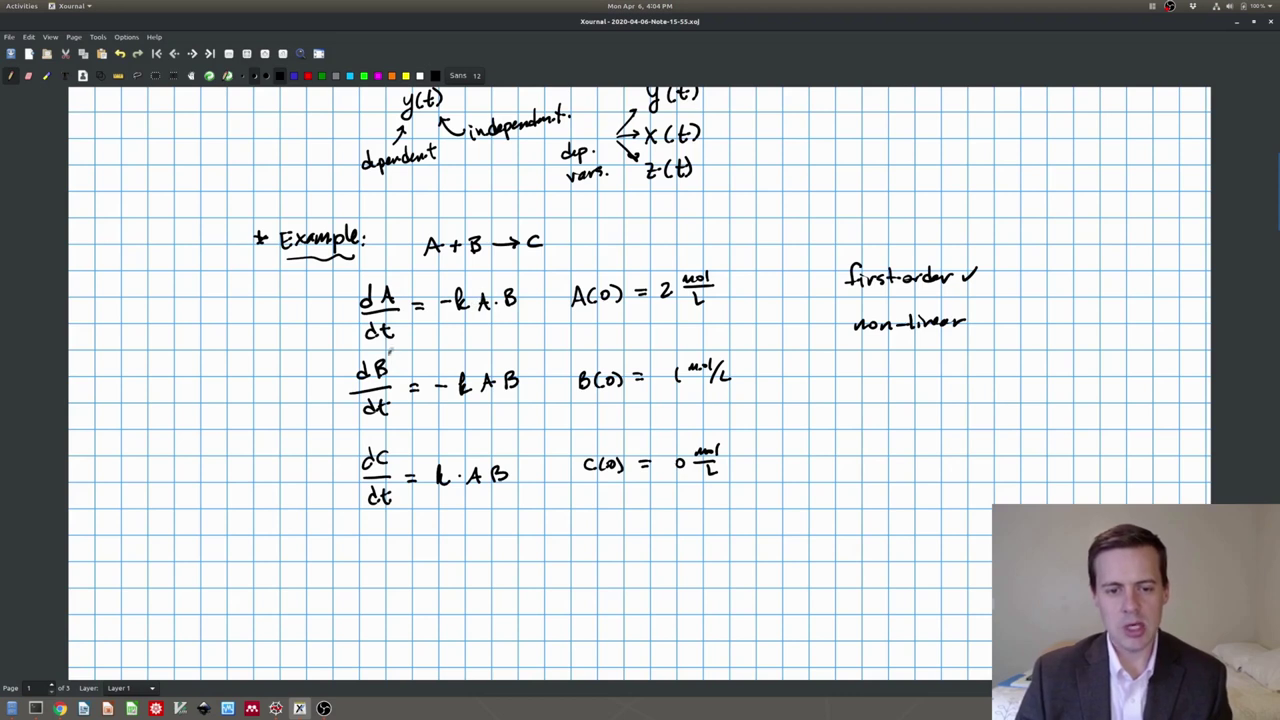
pyautogui.moveTo(975, 316); pyautogui.dragTo(998, 311)
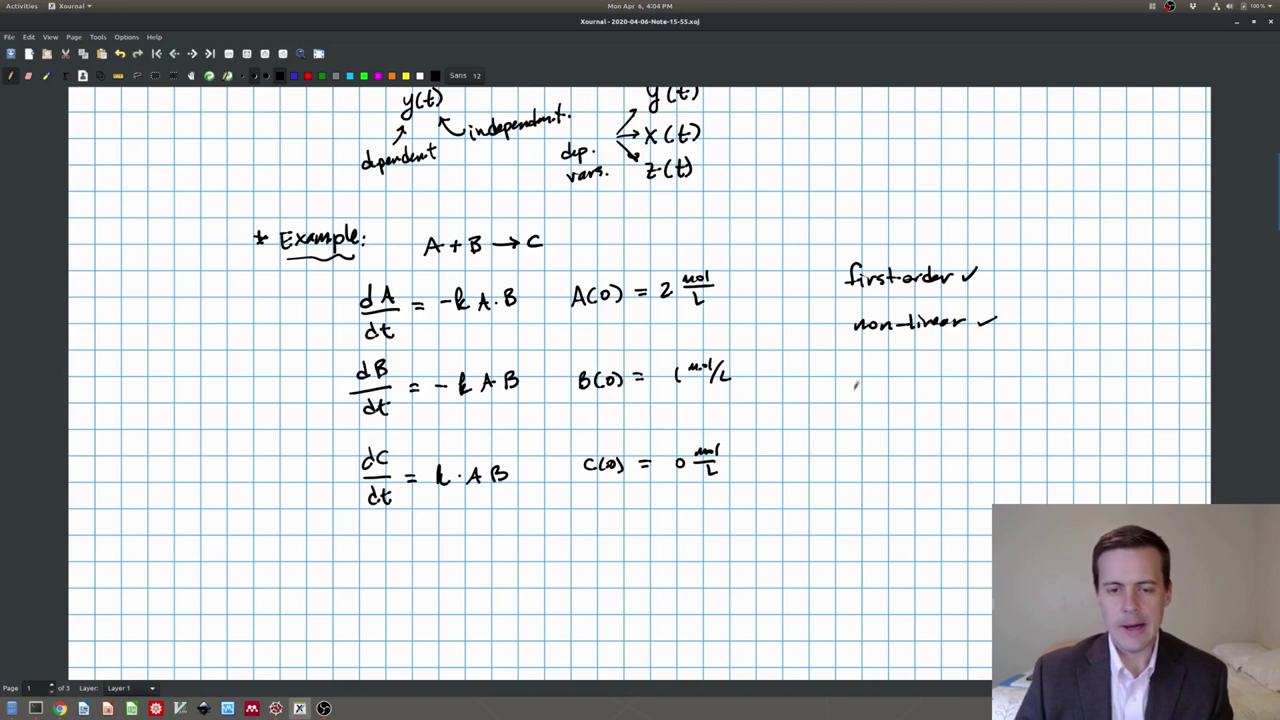
# - Add 'ODE (t)' and 'IVP' to the checklist
pyautogui.moveTo(864, 360)
pyautogui.mouseDown()
pyautogui.moveTo(876, 376)
pyautogui.moveTo(900, 376)
pyautogui.moveTo(904, 360)
pyautogui.moveTo(936, 362)
pyautogui.moveTo(937, 374)
pyautogui.mouseUp()
pyautogui.moveTo(951, 354); pyautogui.dragTo(963, 374)
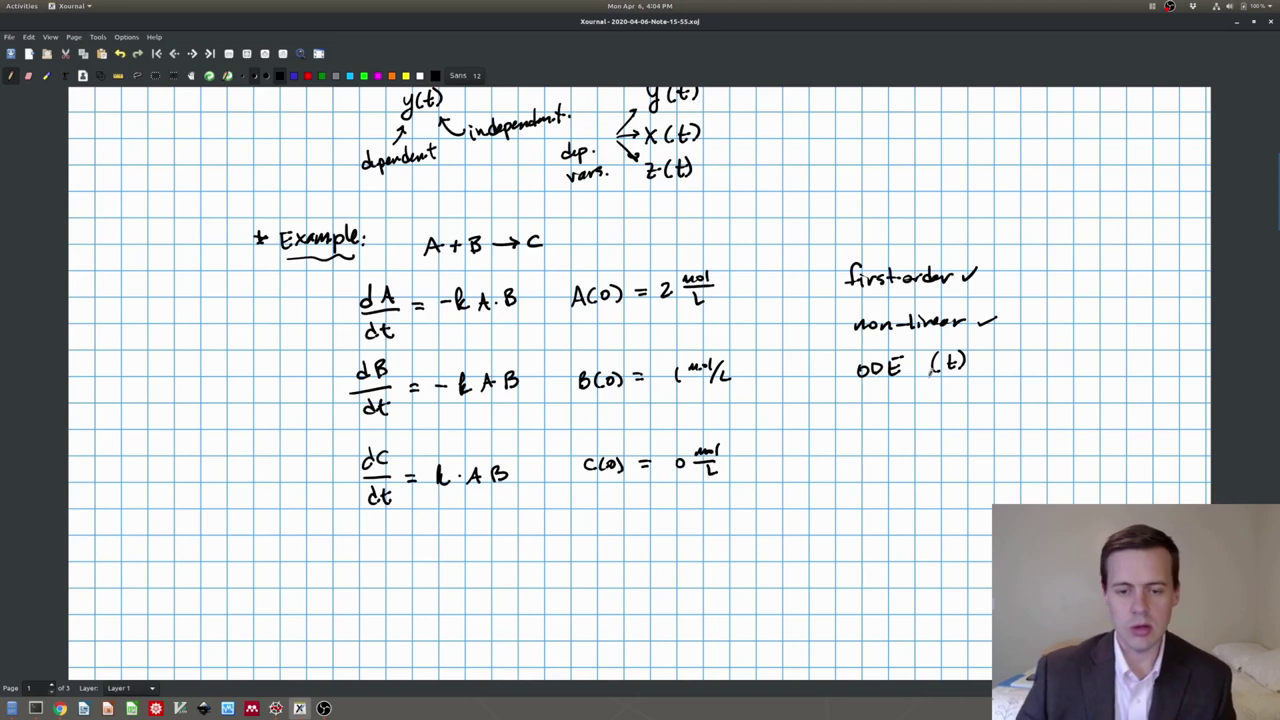
pyautogui.moveTo(863, 405)
pyautogui.mouseDown()
pyautogui.moveTo(868, 426)
pyautogui.moveTo(888, 404)
pyautogui.mouseUp()
pyautogui.moveTo(893, 402)
pyautogui.mouseDown()
pyautogui.moveTo(893, 426)
pyautogui.moveTo(906, 413)
pyautogui.mouseUp()
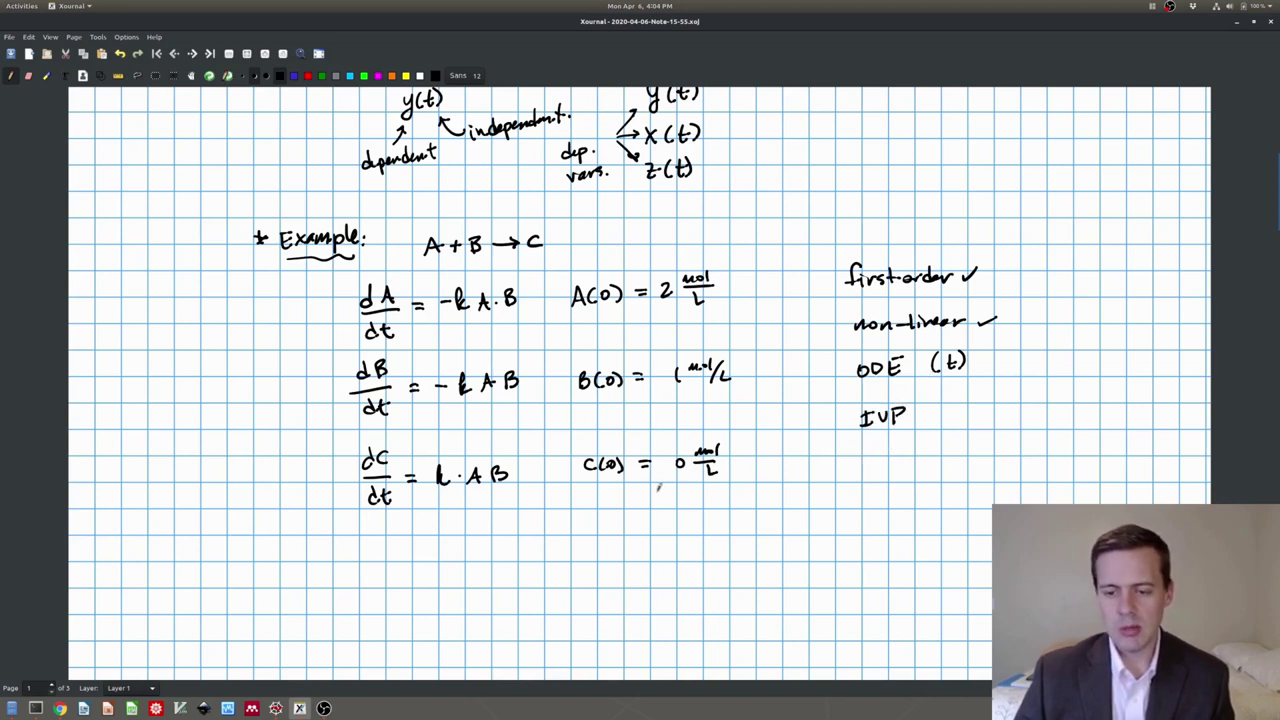
# - Note t=0 with an arrow under C(0), then complete 'IVP (t=0)' and tick the entries
pyautogui.moveTo(617, 476); pyautogui.dragTo(618, 531)
pyautogui.moveTo(614, 520); pyautogui.dragTo(636, 517)
pyautogui.moveTo(628, 523); pyautogui.dragTo(637, 523)
pyautogui.moveTo(642, 515); pyautogui.dragTo(643, 529)
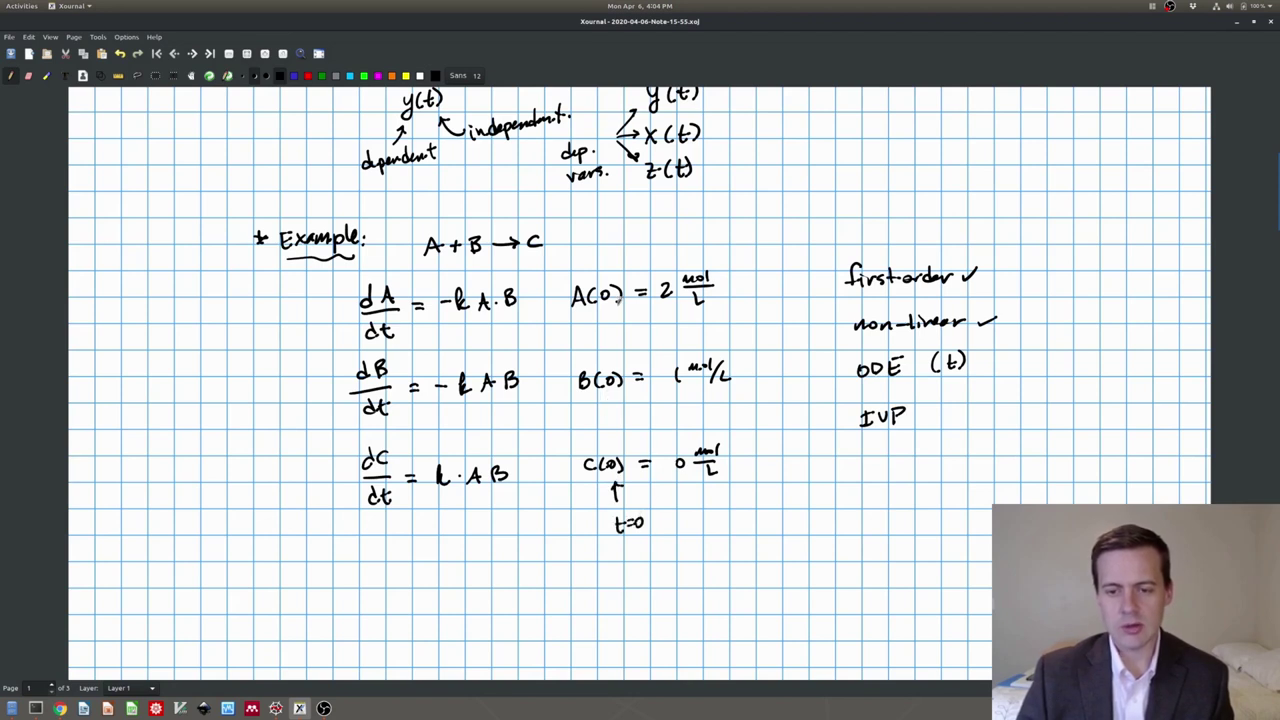
pyautogui.moveTo(928, 400)
pyautogui.mouseDown()
pyautogui.moveTo(940, 418)
pyautogui.moveTo(1002, 396)
pyautogui.mouseUp()
pyautogui.moveTo(982, 350); pyautogui.dragTo(1000, 346)
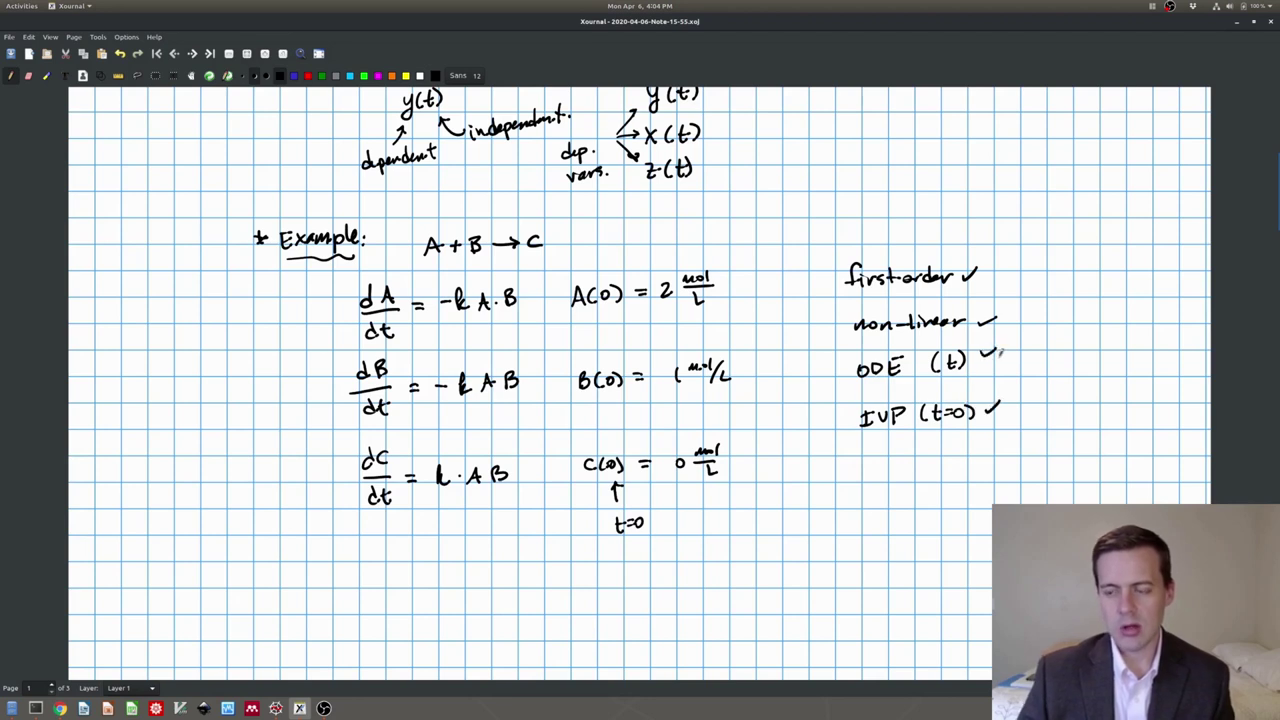
pyautogui.scroll(5, 840, 370)
# - Draw a double down-arrow under 'IVP (t=0)' leading to 'system!'
pyautogui.scroll(4, 836, 370)
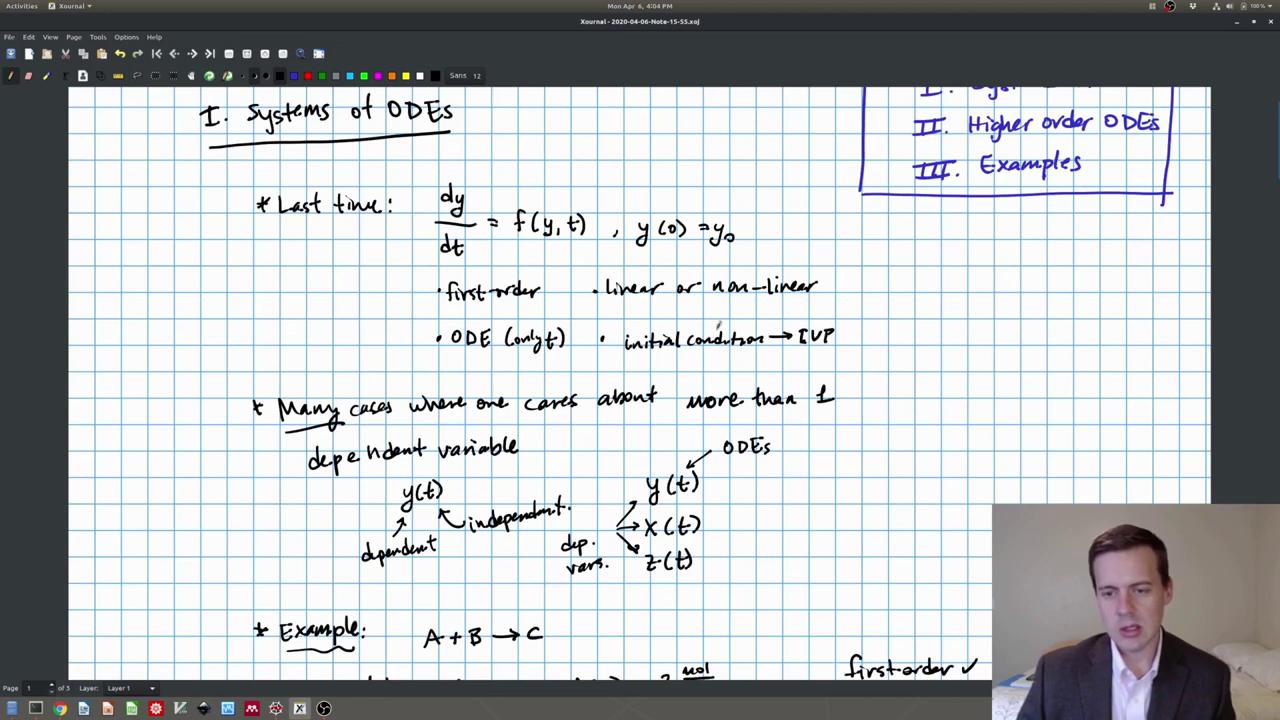
pyautogui.scroll(-8, 719, 320)
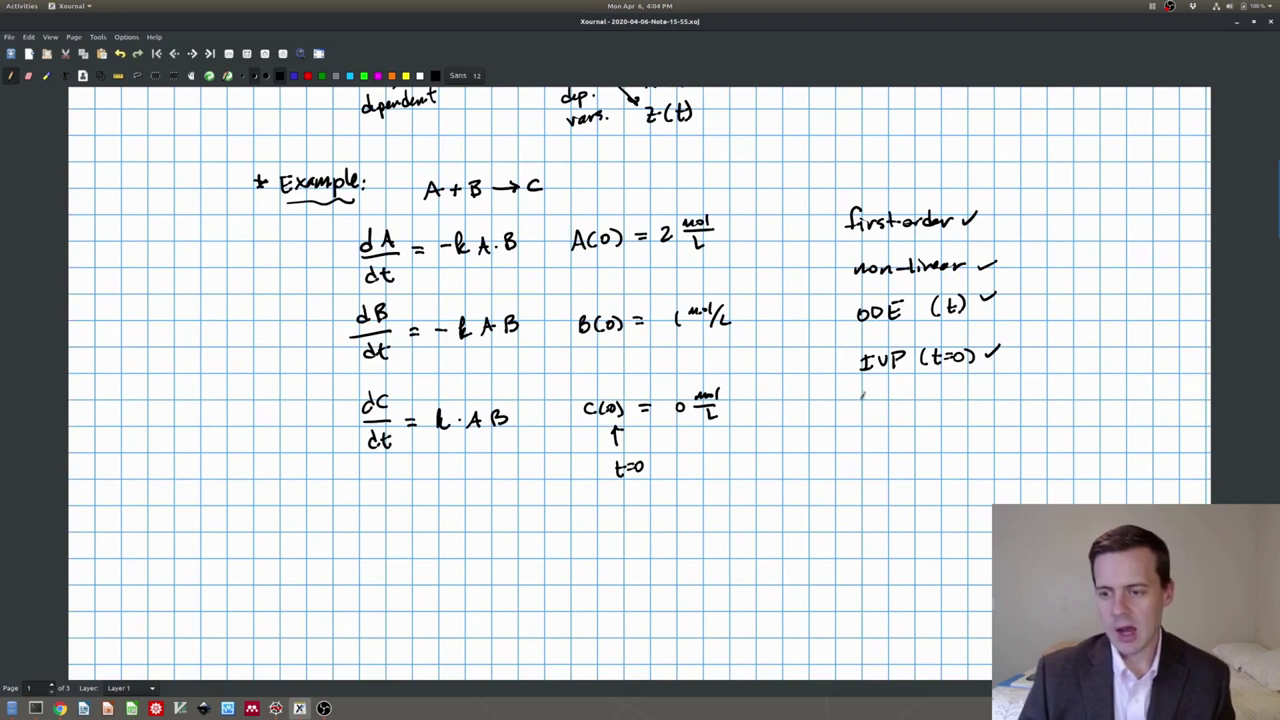
pyautogui.moveTo(872, 384)
pyautogui.mouseDown()
pyautogui.moveTo(874, 430)
pyautogui.moveTo(932, 425)
pyautogui.mouseUp()
pyautogui.click(932, 430)
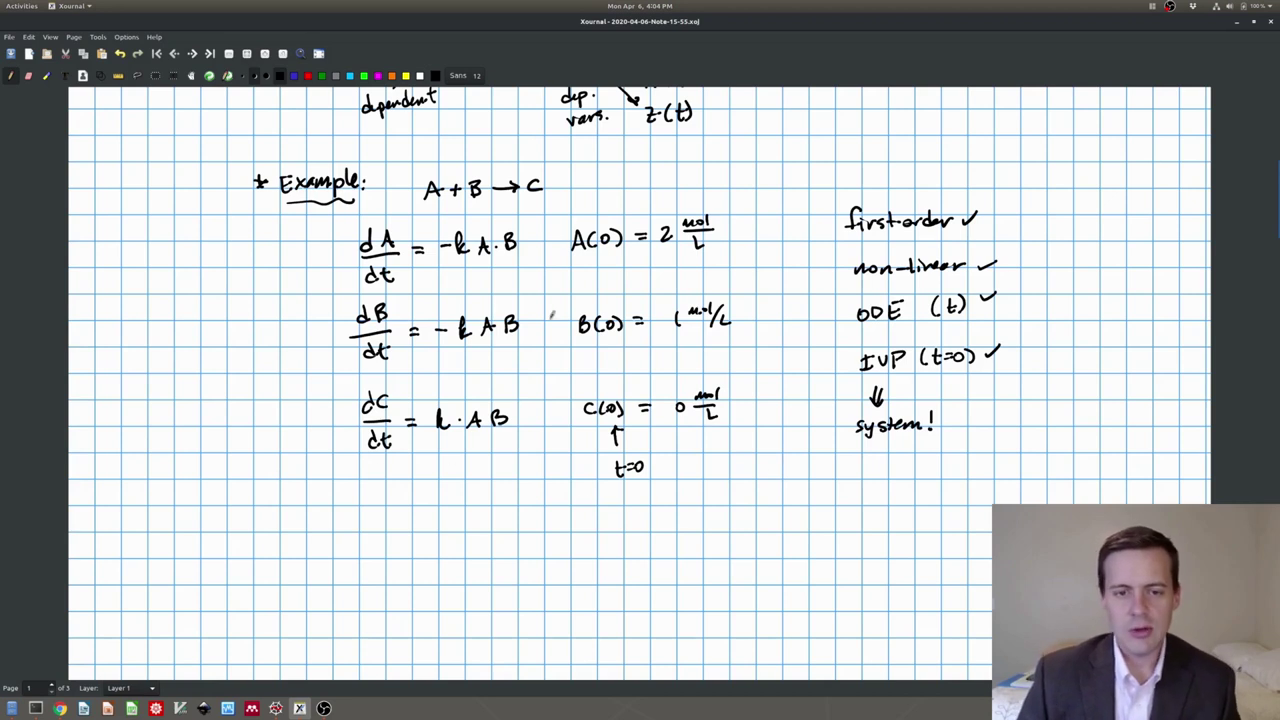
pyautogui.scroll(-1, 384, 404)
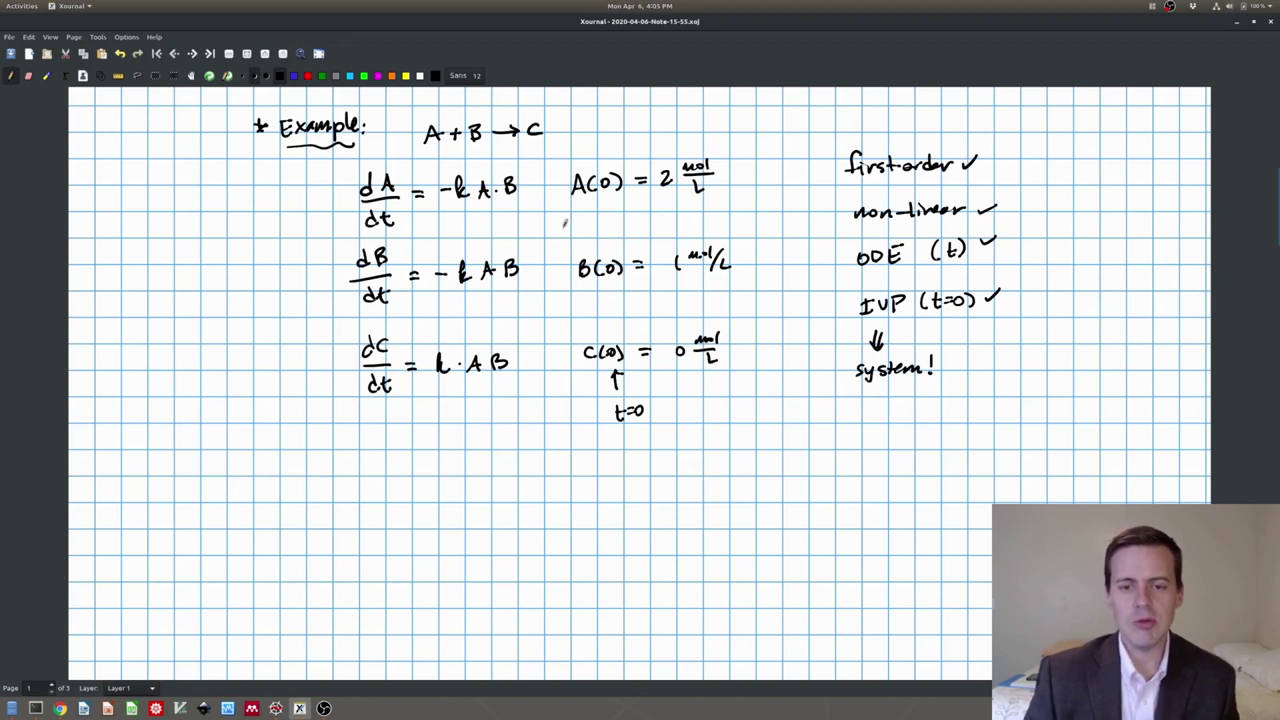
pyautogui.scroll(10, 494, 390)
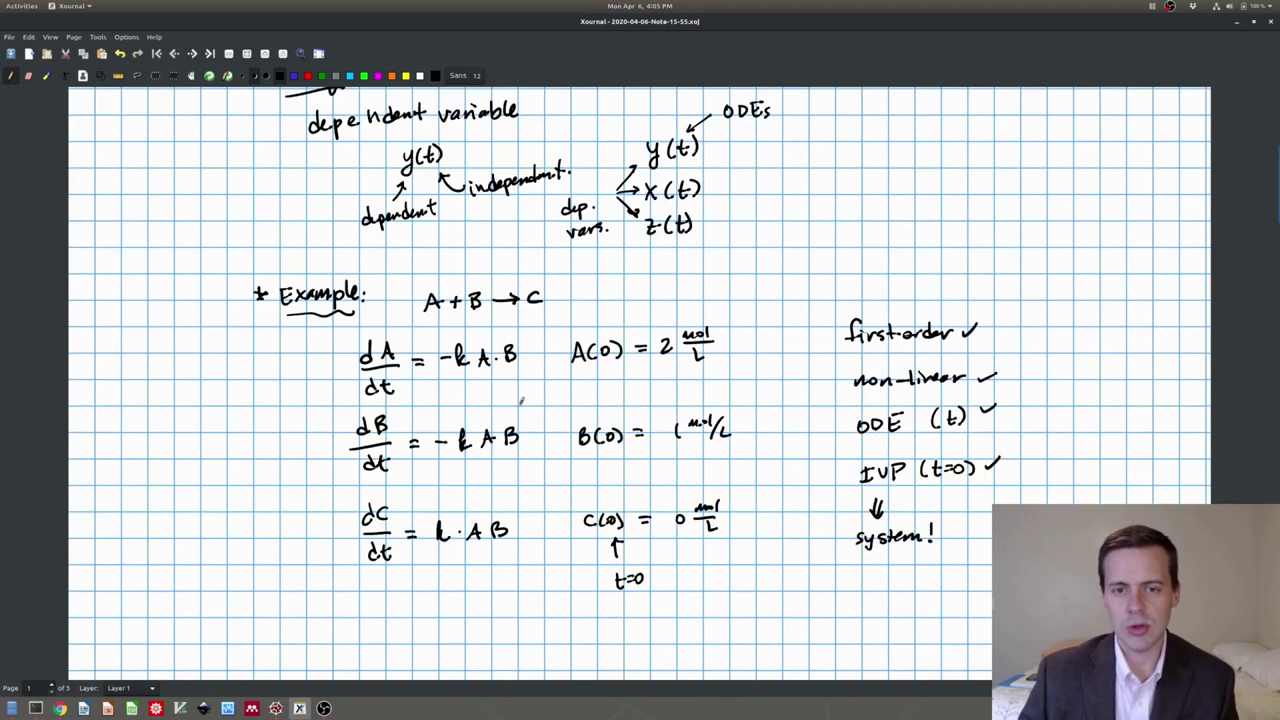
pyautogui.scroll(-10, 461, 226)
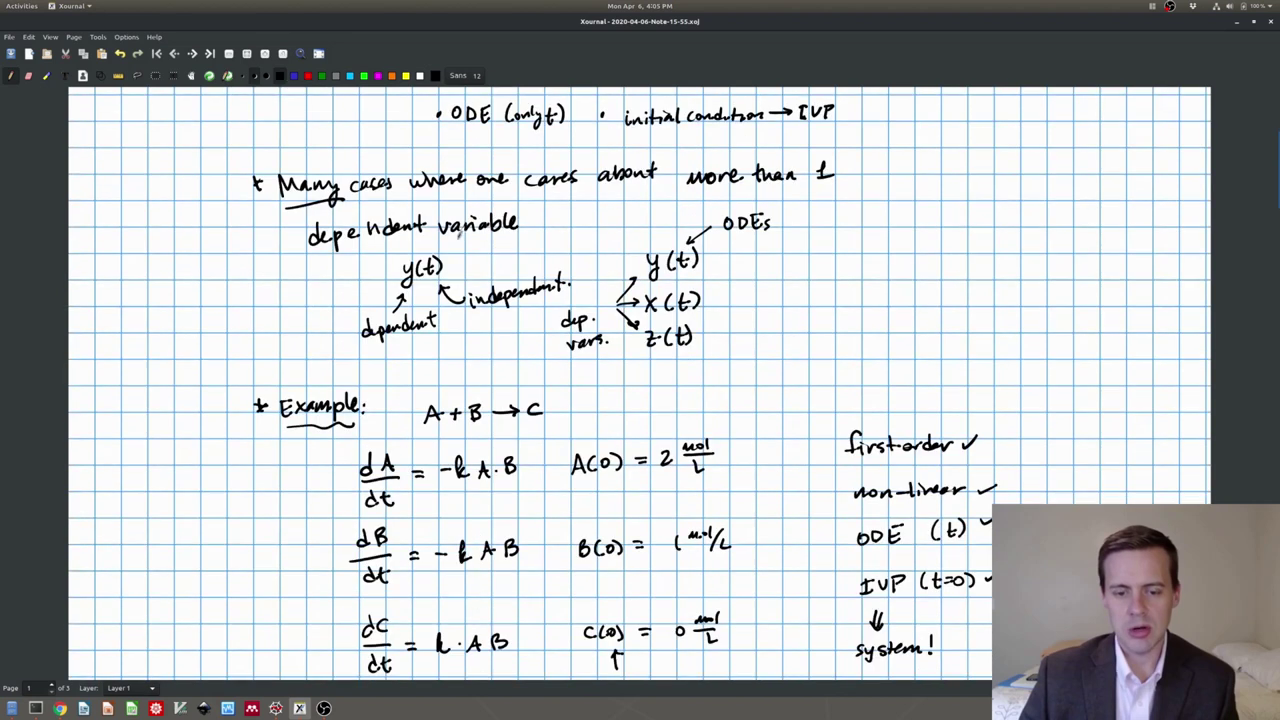
pyautogui.scroll(-3, 440, 510)
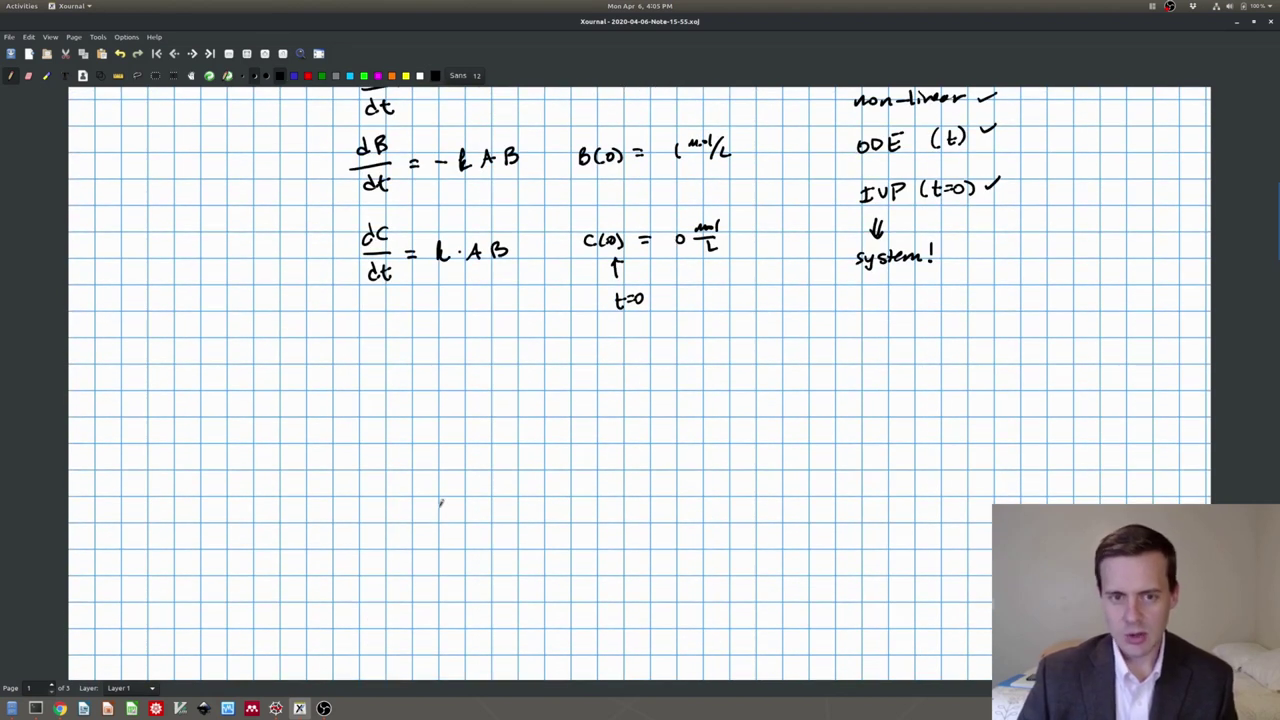
# - Write the renaming A → y0, B → y1, C → y2, add a (b) label, and begin dy0
pyautogui.scroll(1, 457, 505)
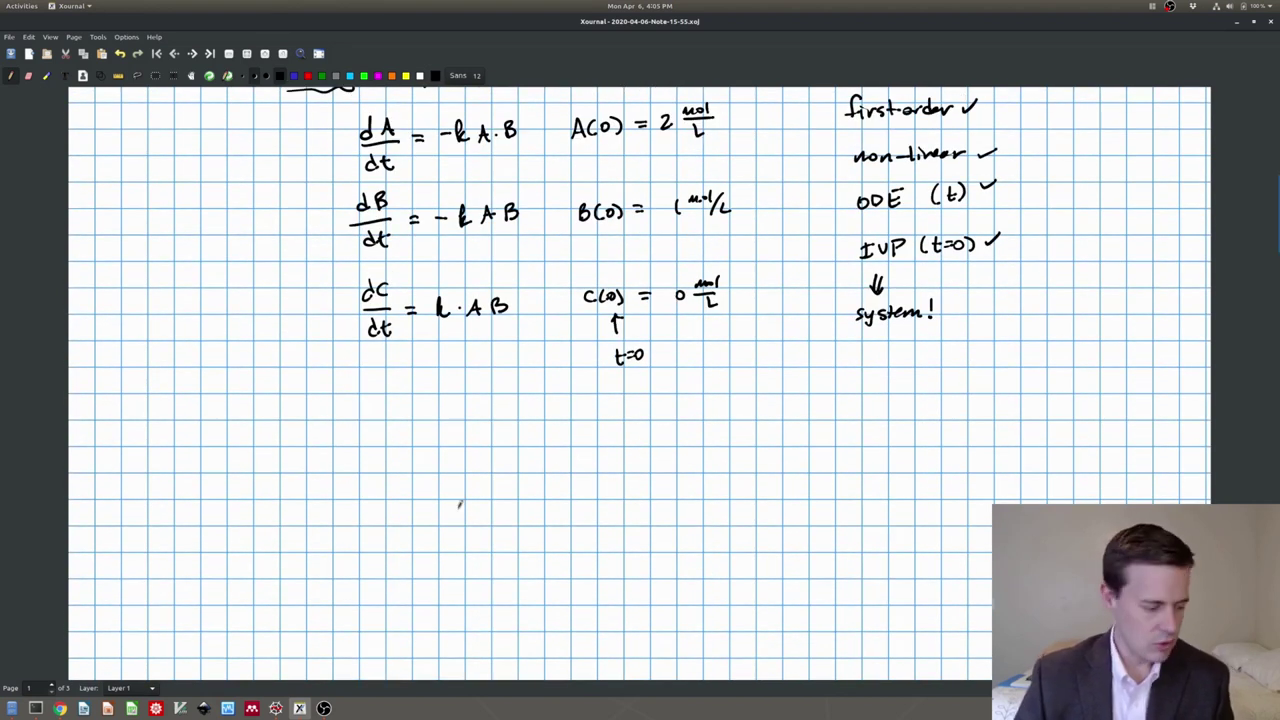
pyautogui.moveTo(348, 418); pyautogui.dragTo(360, 410)
pyautogui.moveTo(368, 408)
pyautogui.mouseDown()
pyautogui.moveTo(408, 412)
pyautogui.moveTo(405, 424)
pyautogui.moveTo(417, 413)
pyautogui.mouseUp()
pyautogui.moveTo(465, 404)
pyautogui.mouseDown()
pyautogui.moveTo(465, 420)
pyautogui.moveTo(503, 410)
pyautogui.mouseUp()
pyautogui.moveTo(510, 399)
pyautogui.mouseDown()
pyautogui.moveTo(510, 421)
pyautogui.moveTo(615, 405)
pyautogui.mouseUp()
pyautogui.moveTo(624, 396); pyautogui.dragTo(630, 406)
pyautogui.moveTo(636, 395)
pyautogui.mouseDown()
pyautogui.moveTo(624, 421)
pyautogui.moveTo(653, 414)
pyautogui.mouseUp()
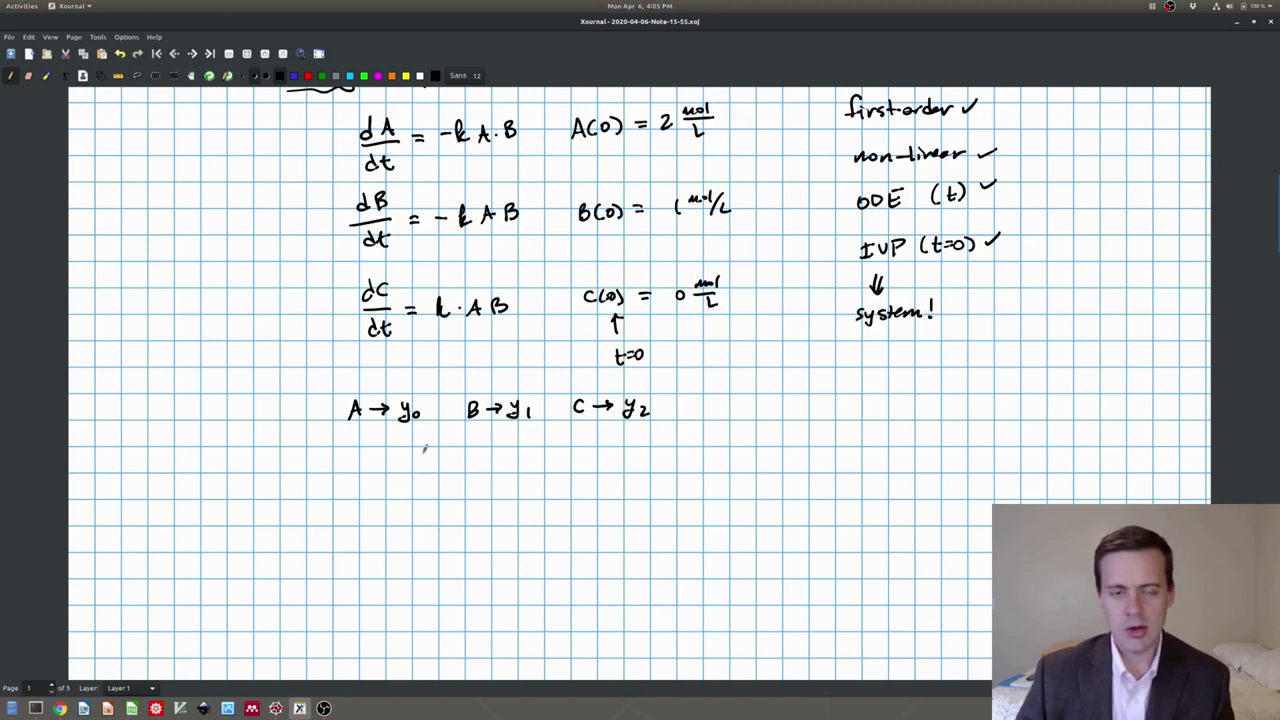
pyautogui.moveTo(308, 136)
pyautogui.mouseDown()
pyautogui.moveTo(318, 153)
pyautogui.moveTo(302, 158)
pyautogui.mouseUp()
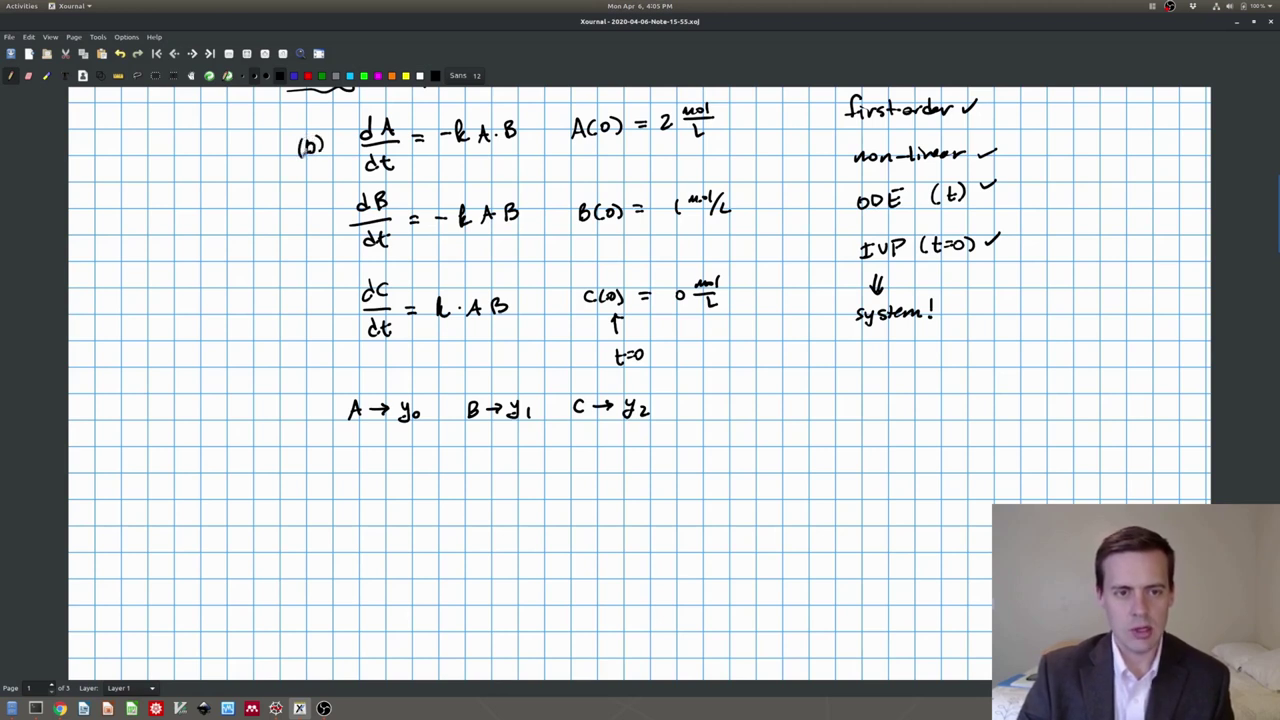
pyautogui.moveTo(378, 446)
pyautogui.mouseDown()
pyautogui.moveTo(370, 470)
pyautogui.moveTo(408, 489)
pyautogui.moveTo(395, 520)
pyautogui.mouseUp()
# - Complete dy0/dt = f0(t, y0, y1, y2) below the mappings
pyautogui.moveTo(389, 508); pyautogui.dragTo(403, 508)
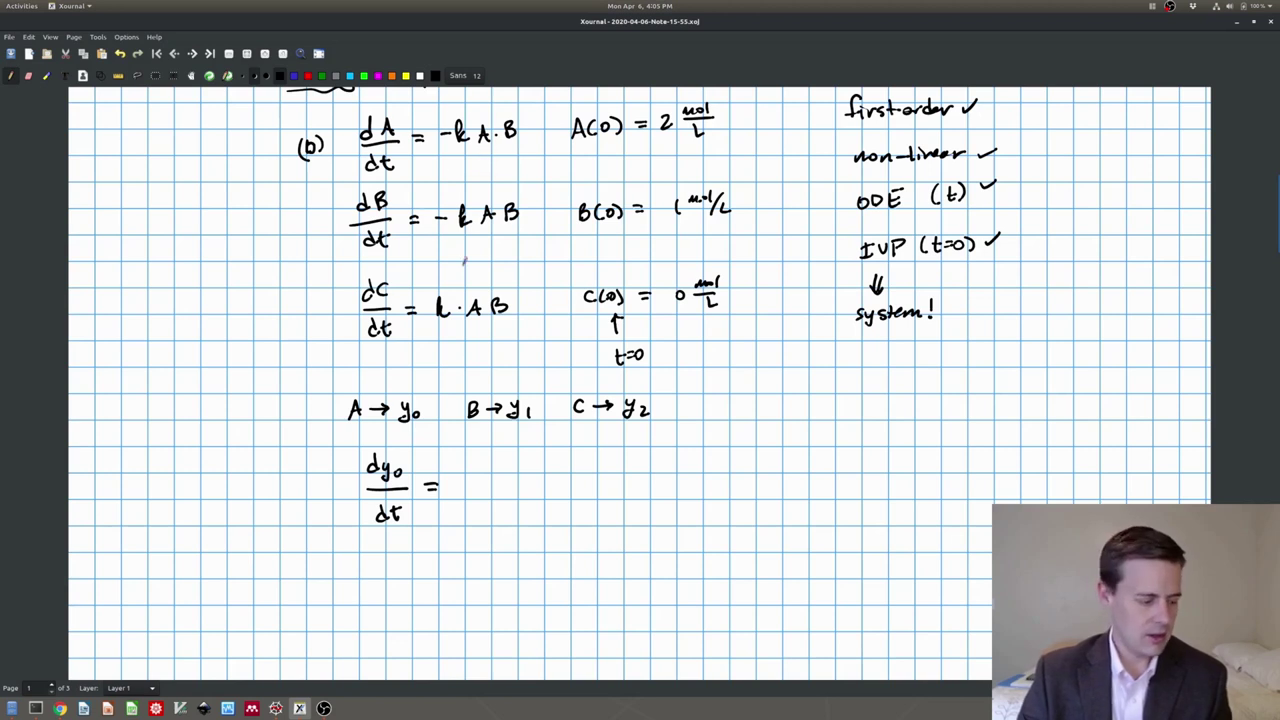
pyautogui.moveTo(471, 474)
pyautogui.mouseDown()
pyautogui.moveTo(465, 495)
pyautogui.moveTo(474, 486)
pyautogui.mouseUp()
pyautogui.moveTo(481, 488); pyautogui.dragTo(494, 495)
pyautogui.moveTo(504, 474)
pyautogui.mouseDown()
pyautogui.moveTo(505, 494)
pyautogui.moveTo(515, 482)
pyautogui.moveTo(537, 502)
pyautogui.mouseUp()
pyautogui.moveTo(546, 482); pyautogui.dragTo(578, 492)
pyautogui.moveTo(585, 481)
pyautogui.mouseDown()
pyautogui.moveTo(580, 497)
pyautogui.moveTo(612, 492)
pyautogui.mouseUp()
pyautogui.moveTo(622, 480)
pyautogui.mouseDown()
pyautogui.moveTo(616, 500)
pyautogui.moveTo(750, 489)
pyautogui.mouseUp()
pyautogui.click(451, 496)
# - Continue the equation with = -k y0y1, followed by y0(0) = 2 mol/L
pyautogui.moveTo(762, 470)
pyautogui.mouseDown()
pyautogui.moveTo(775, 476)
pyautogui.moveTo(768, 492)
pyautogui.mouseUp()
pyautogui.moveTo(783, 480); pyautogui.dragTo(785, 492)
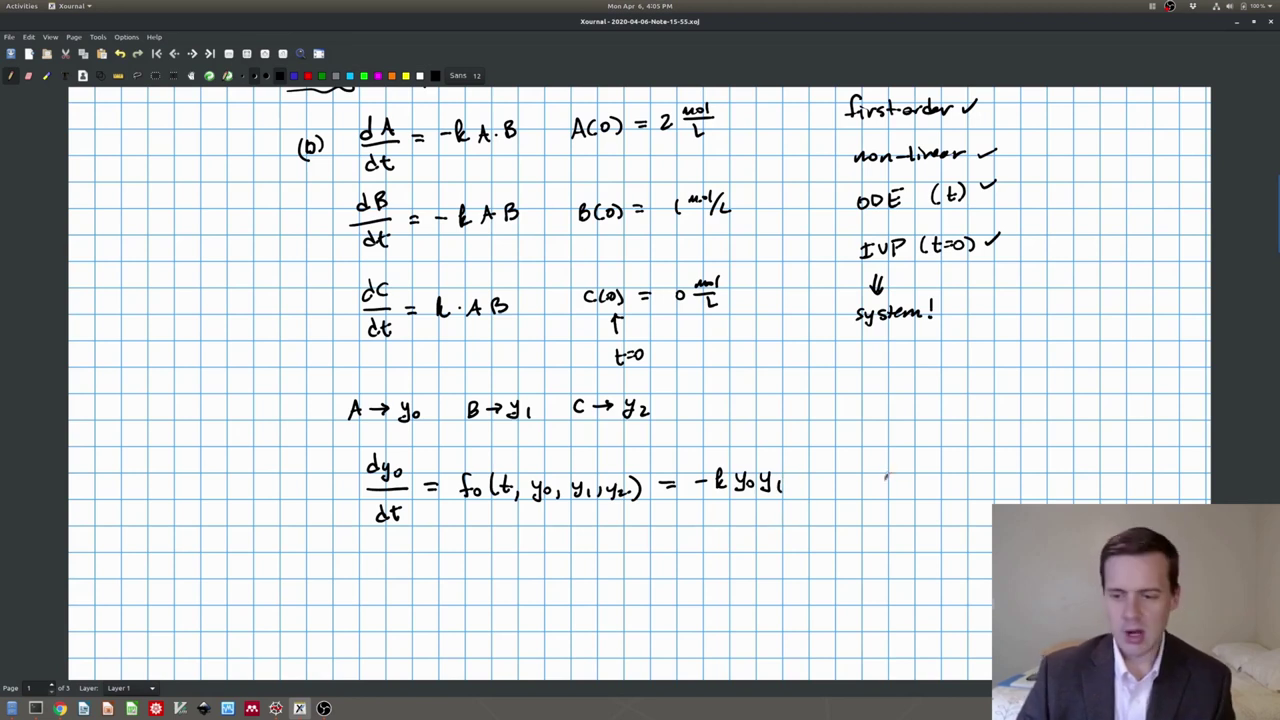
pyautogui.moveTo(846, 484)
pyautogui.mouseDown()
pyautogui.moveTo(894, 475)
pyautogui.moveTo(886, 495)
pyautogui.moveTo(953, 468)
pyautogui.mouseUp()
pyautogui.moveTo(941, 476); pyautogui.dragTo(1012, 464)
pyautogui.moveTo(984, 470); pyautogui.dragTo(1005, 484)
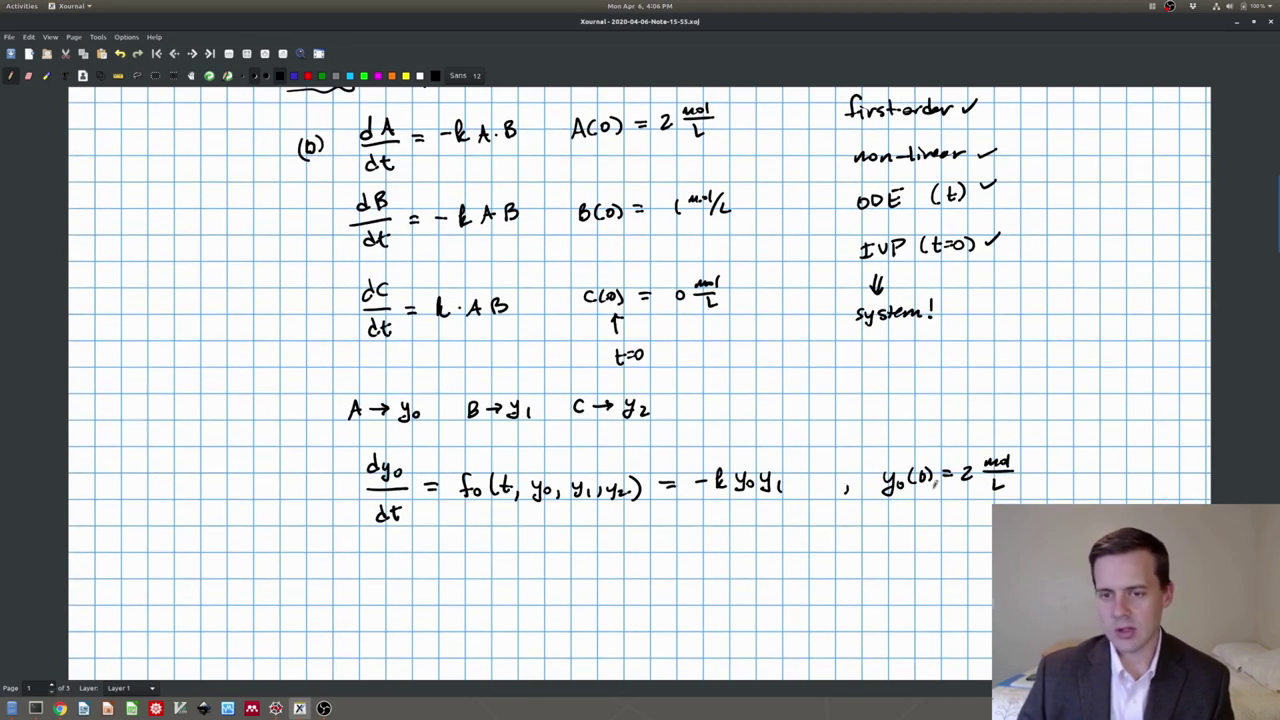
pyautogui.scroll(-1, 935, 481)
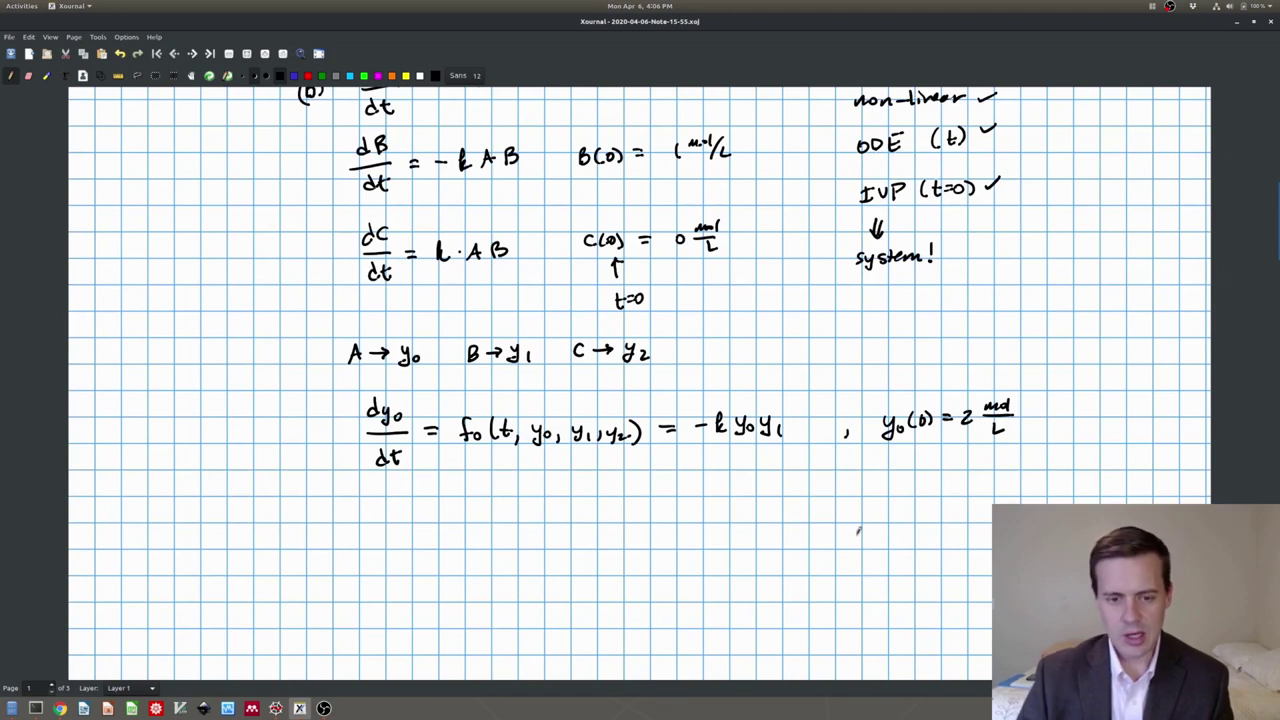
# - Number the equations with labels (0) and (1)
pyautogui.moveTo(318, 422); pyautogui.dragTo(321, 446)
pyautogui.moveTo(300, 424); pyautogui.dragTo(297, 448)
pyautogui.moveTo(316, 506); pyautogui.dragTo(306, 528)
pyautogui.moveTo(312, 163)
pyautogui.mouseDown()
pyautogui.moveTo(320, 181)
pyautogui.moveTo(300, 186)
pyautogui.mouseUp()
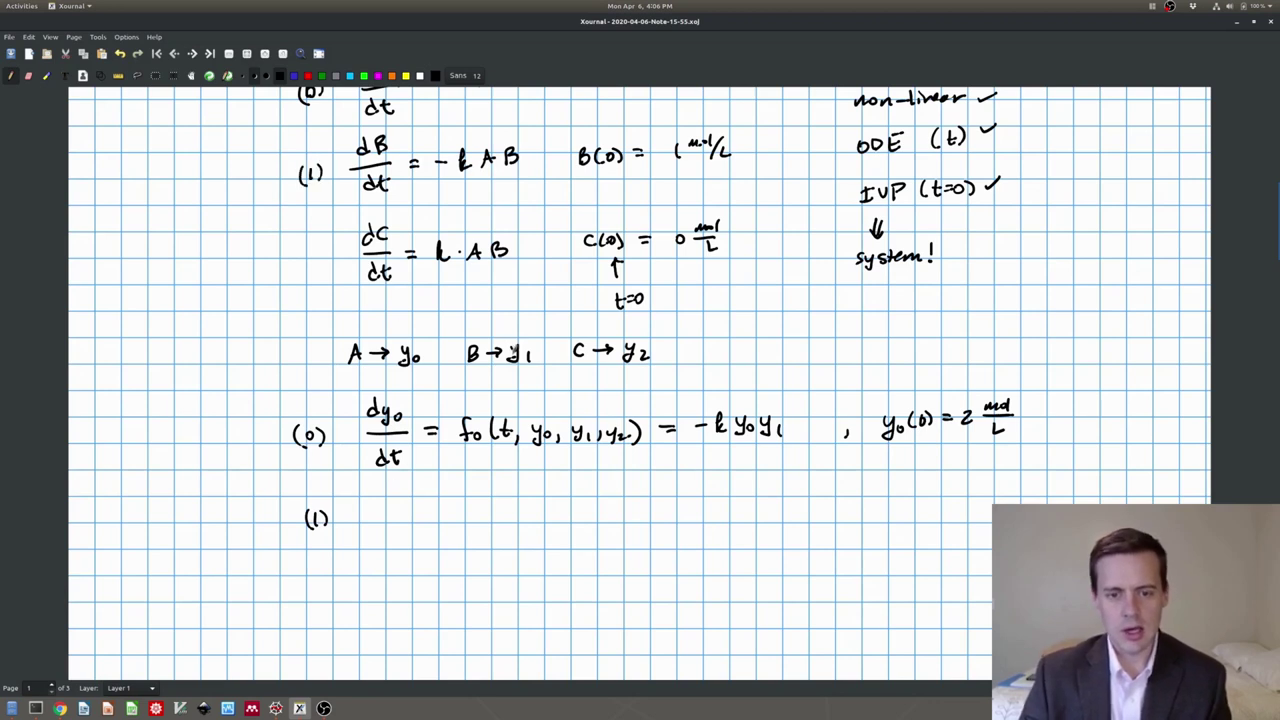
# - Write dy1/dt = f1(t, y0, y1, y2) below equation (0)
pyautogui.moveTo(374, 496)
pyautogui.mouseDown()
pyautogui.moveTo(398, 512)
pyautogui.moveTo(384, 534)
pyautogui.moveTo(398, 540)
pyautogui.moveTo(431, 515)
pyautogui.mouseUp()
pyautogui.moveTo(418, 523); pyautogui.dragTo(432, 522)
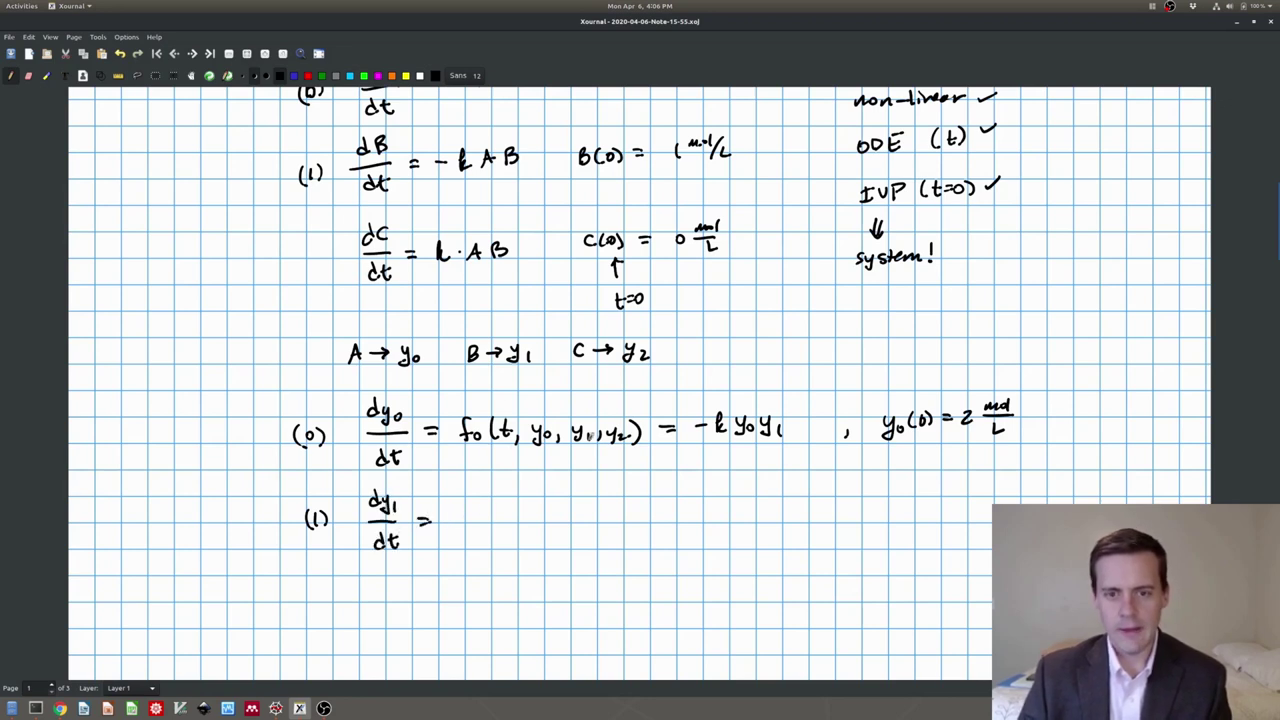
pyautogui.moveTo(461, 505)
pyautogui.mouseDown()
pyautogui.moveTo(470, 532)
pyautogui.moveTo(511, 520)
pyautogui.moveTo(525, 533)
pyautogui.mouseUp()
pyautogui.moveTo(538, 516)
pyautogui.mouseDown()
pyautogui.moveTo(578, 528)
pyautogui.moveTo(596, 514)
pyautogui.moveTo(618, 528)
pyautogui.moveTo(670, 507)
pyautogui.mouseUp()
pyautogui.moveTo(656, 516); pyautogui.dragTo(672, 515)
pyautogui.scroll(-3, 688, 493)
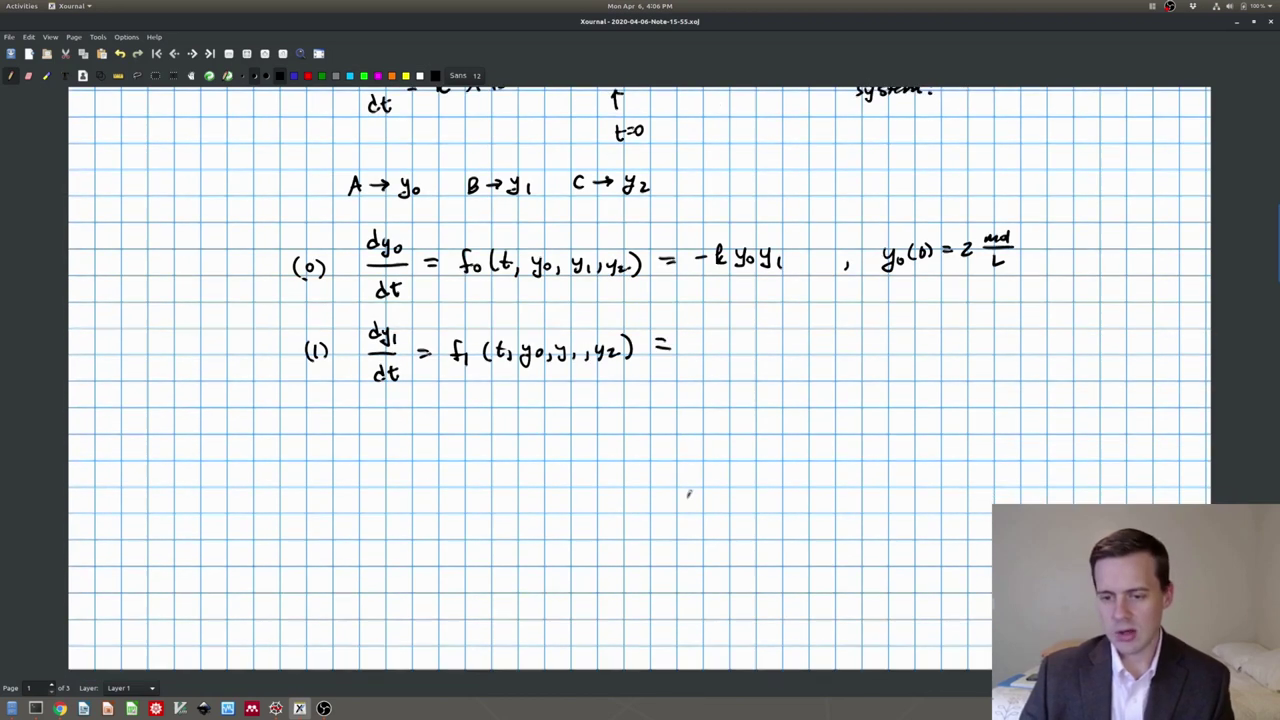
pyautogui.scroll(2, 690, 492)
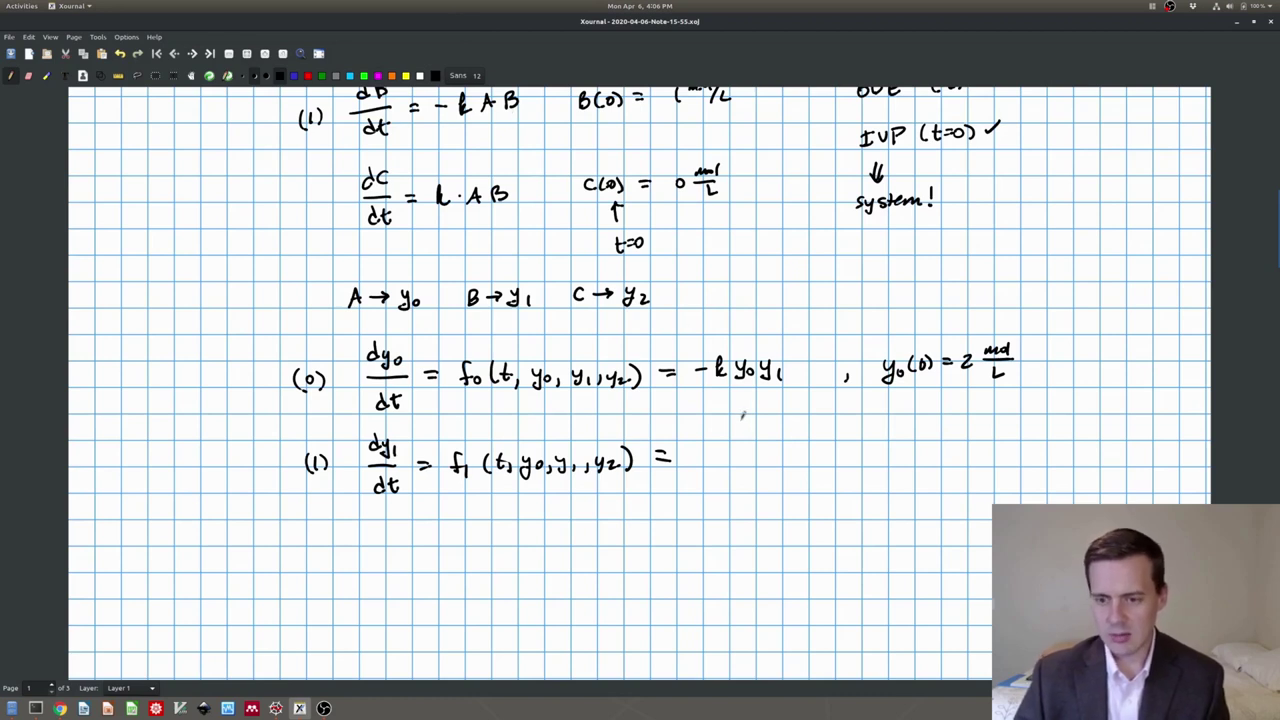
# - Finish the right side as -k y0y1 and begin the initial condition y1(0)
pyautogui.moveTo(694, 455)
pyautogui.mouseDown()
pyautogui.moveTo(745, 452)
pyautogui.moveTo(752, 470)
pyautogui.moveTo(786, 454)
pyautogui.moveTo(772, 452)
pyautogui.moveTo(770, 474)
pyautogui.mouseUp()
pyautogui.moveTo(784, 458); pyautogui.dragTo(786, 472)
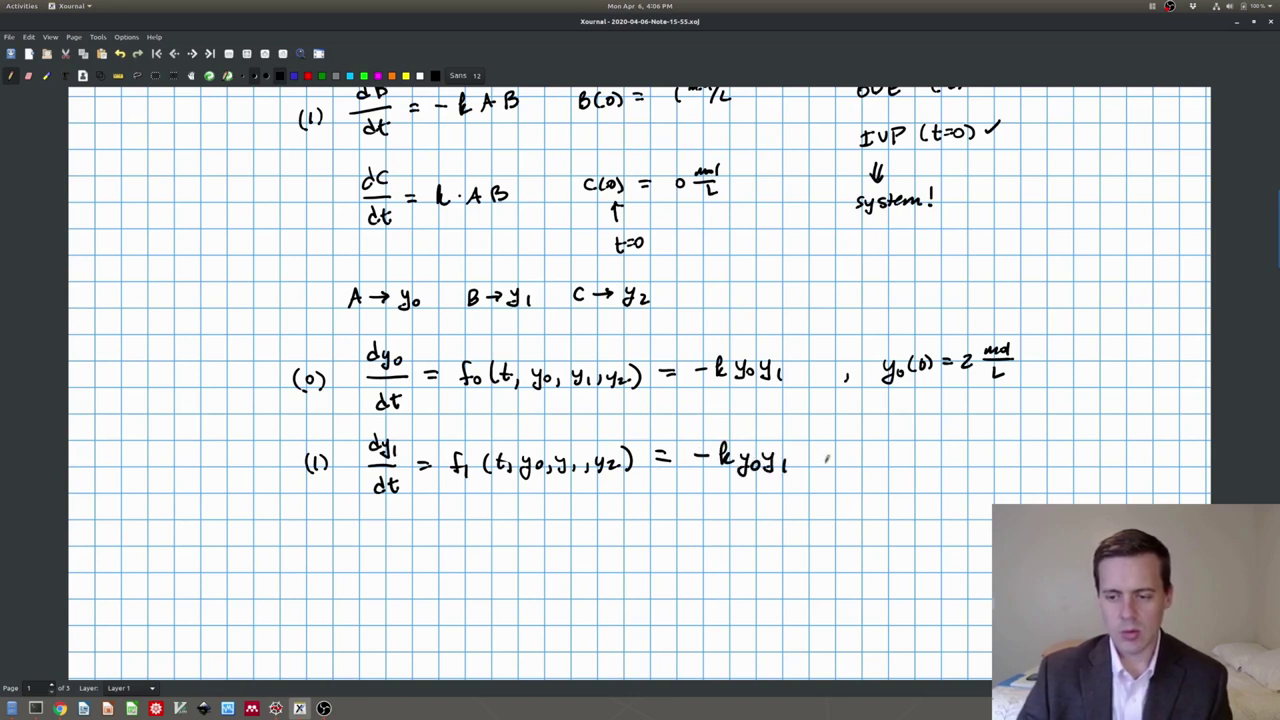
pyautogui.moveTo(871, 449); pyautogui.dragTo(903, 465)
pyautogui.moveTo(914, 451); pyautogui.dragTo(926, 463)
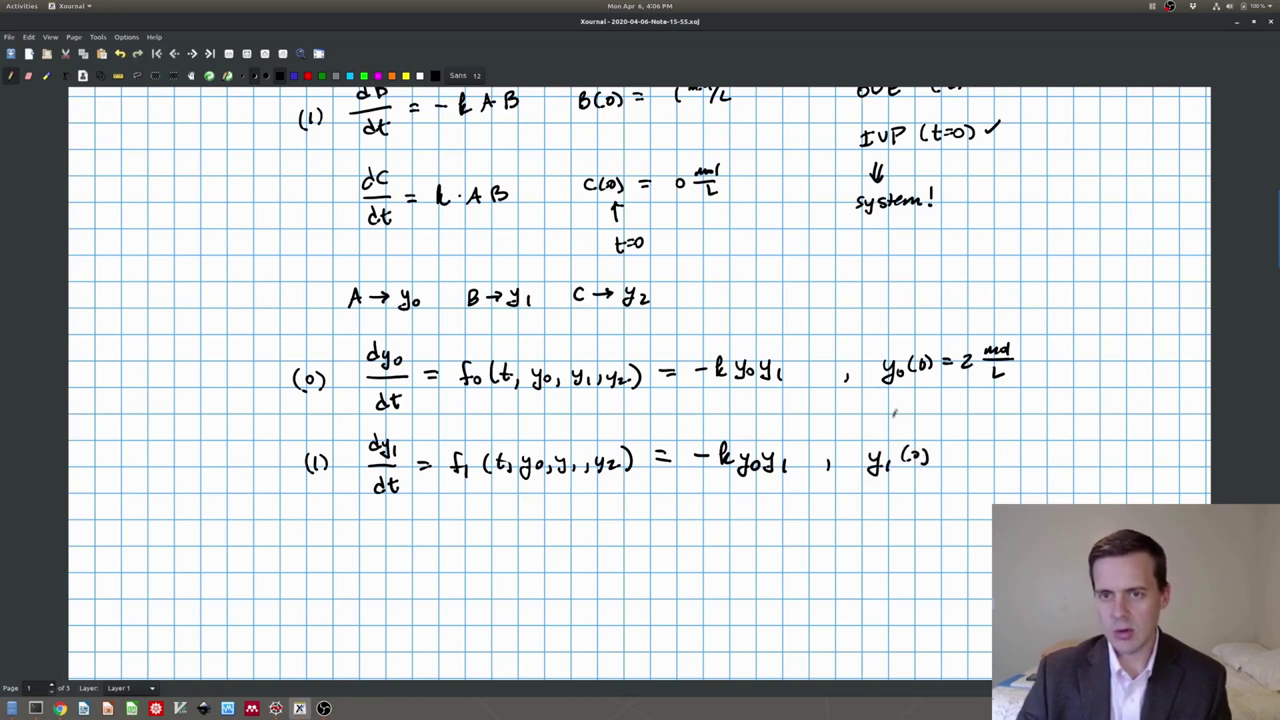
pyautogui.scroll(2, 868, 346)
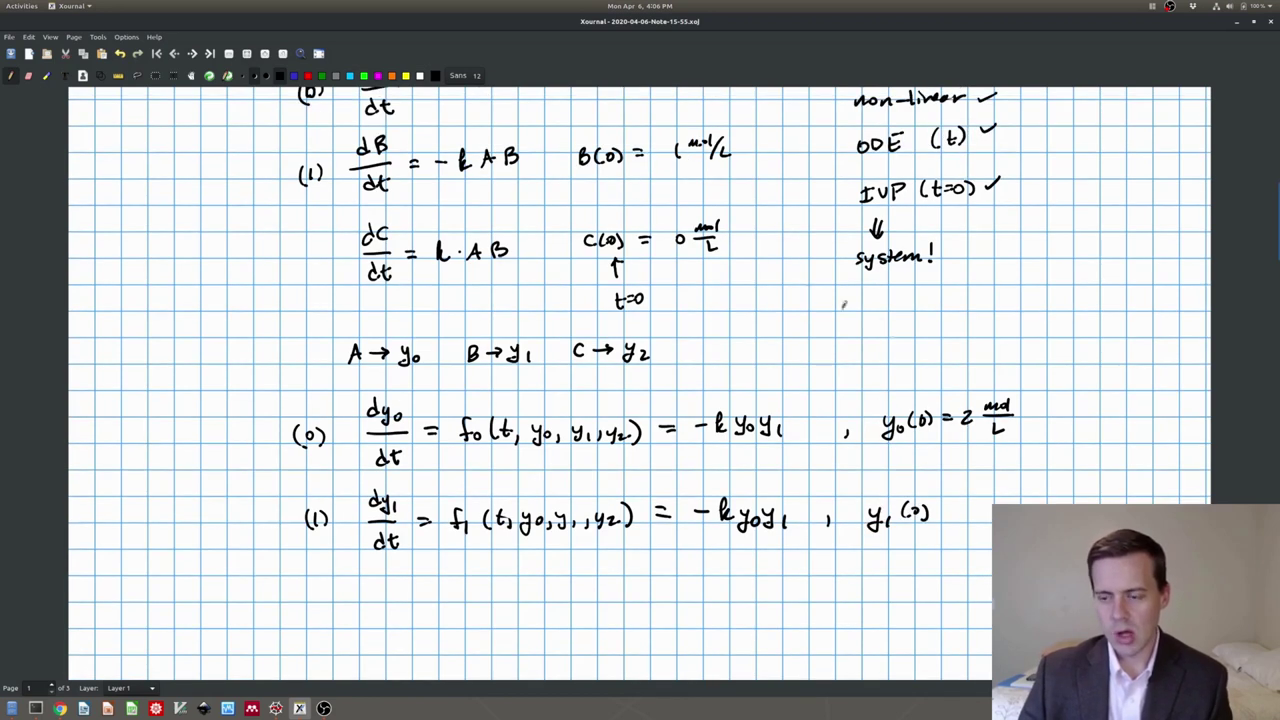
pyautogui.scroll(-4, 843, 305)
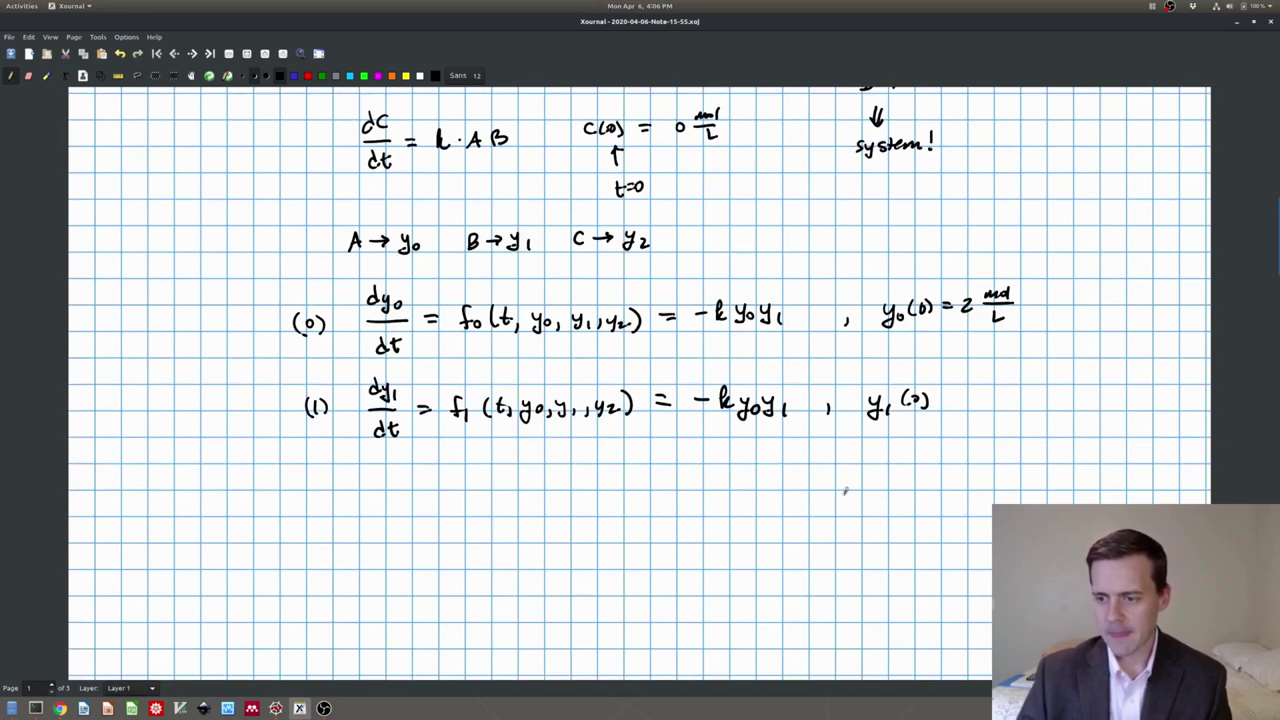
# - Finish y₁'s initial condition as y₁(0) = 1 mol/L
pyautogui.moveTo(937, 396); pyautogui.dragTo(950, 395)
pyautogui.moveTo(937, 403); pyautogui.dragTo(970, 385)
pyautogui.moveTo(977, 384); pyautogui.dragTo(1005, 385)
pyautogui.moveTo(968, 392)
pyautogui.mouseDown()
pyautogui.moveTo(1008, 390)
pyautogui.moveTo(992, 414)
pyautogui.mouseUp()
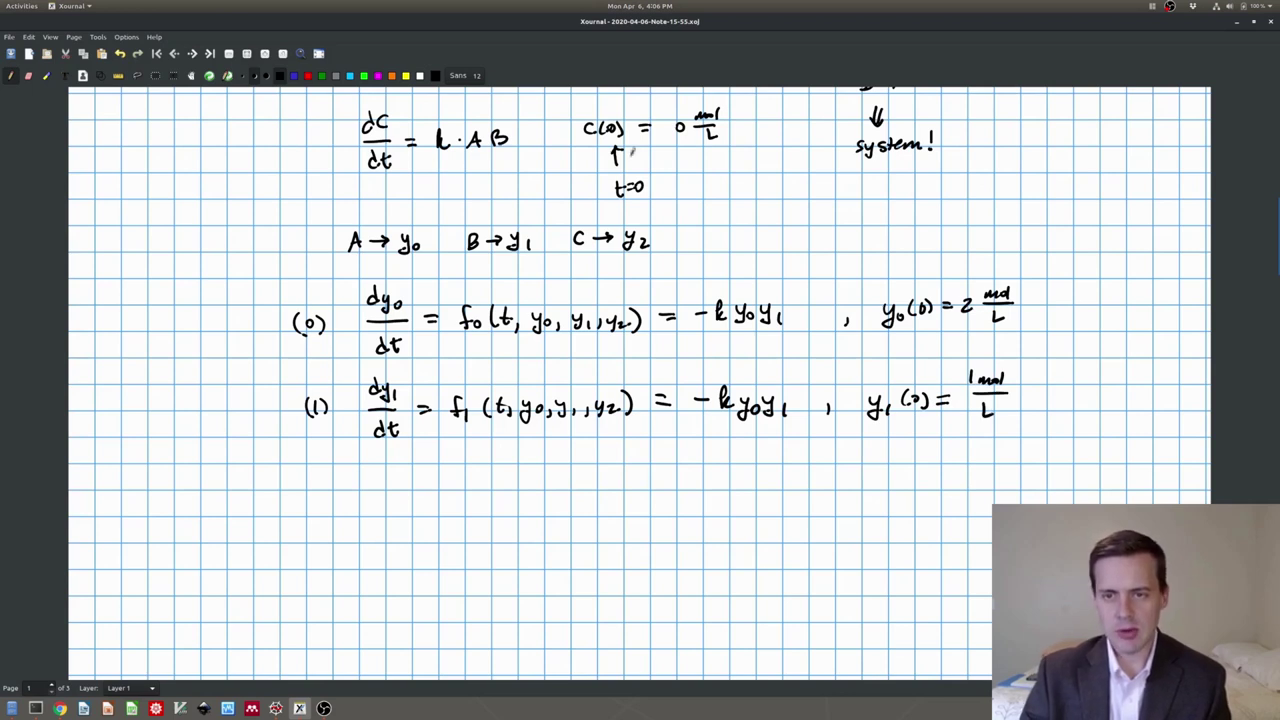
# - Label the third equation (2) and write dy₂/dt =
pyautogui.moveTo(310, 478)
pyautogui.mouseDown()
pyautogui.moveTo(320, 494)
pyautogui.moveTo(302, 498)
pyautogui.mouseUp()
pyautogui.moveTo(318, 480); pyautogui.dragTo(320, 497)
pyautogui.moveTo(298, 138)
pyautogui.mouseDown()
pyautogui.moveTo(316, 160)
pyautogui.moveTo(291, 168)
pyautogui.mouseUp()
pyautogui.moveTo(382, 474)
pyautogui.mouseDown()
pyautogui.moveTo(384, 486)
pyautogui.moveTo(403, 481)
pyautogui.moveTo(409, 502)
pyautogui.mouseUp()
pyautogui.moveTo(392, 516)
pyautogui.mouseDown()
pyautogui.moveTo(384, 528)
pyautogui.moveTo(399, 530)
pyautogui.mouseUp()
pyautogui.moveTo(421, 493)
pyautogui.mouseDown()
pyautogui.moveTo(455, 510)
pyautogui.moveTo(470, 496)
pyautogui.mouseUp()
# - Write the right side of equation (2) as f₂(t, y0, y1, y2) = k y0 y1
pyautogui.moveTo(469, 499); pyautogui.dragTo(489, 509)
pyautogui.moveTo(505, 484)
pyautogui.mouseDown()
pyautogui.moveTo(508, 503)
pyautogui.moveTo(513, 492)
pyautogui.mouseUp()
pyautogui.moveTo(519, 499)
pyautogui.mouseDown()
pyautogui.moveTo(538, 502)
pyautogui.moveTo(531, 515)
pyautogui.moveTo(558, 510)
pyautogui.mouseUp()
pyautogui.moveTo(572, 491); pyautogui.dragTo(605, 512)
pyautogui.moveTo(618, 494)
pyautogui.mouseDown()
pyautogui.moveTo(632, 506)
pyautogui.moveTo(674, 490)
pyautogui.mouseUp()
pyautogui.moveTo(661, 499); pyautogui.dragTo(710, 497)
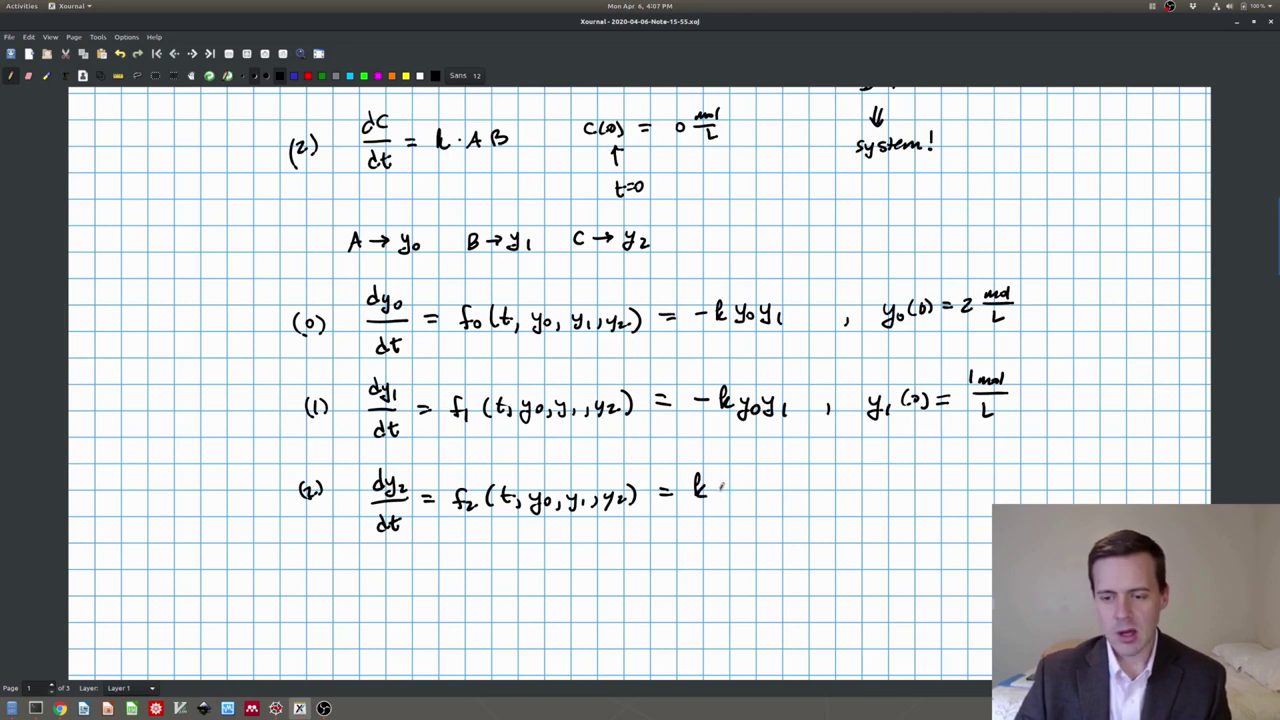
pyautogui.moveTo(724, 483)
pyautogui.mouseDown()
pyautogui.moveTo(748, 482)
pyautogui.moveTo(758, 500)
pyautogui.moveTo(823, 500)
pyautogui.mouseUp()
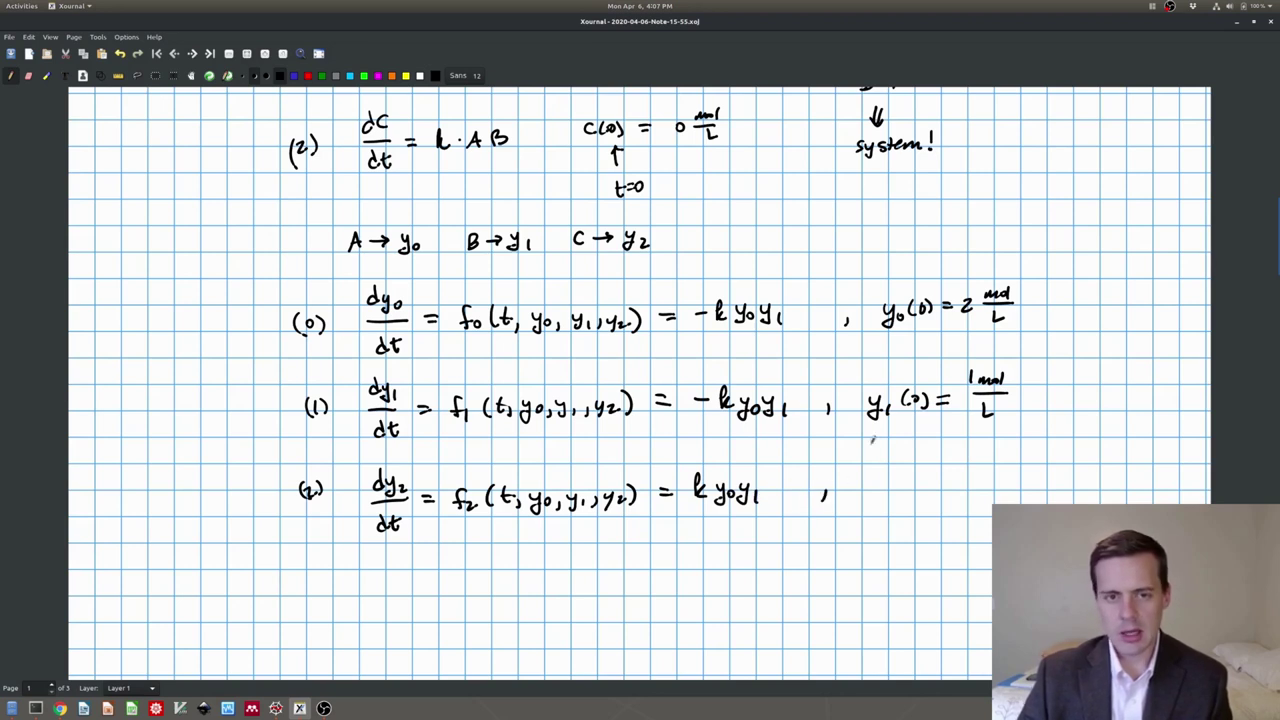
# - Add the initial condition y₂(0) = 0 mol/L after equation (2)
pyautogui.scroll(2, 872, 439)
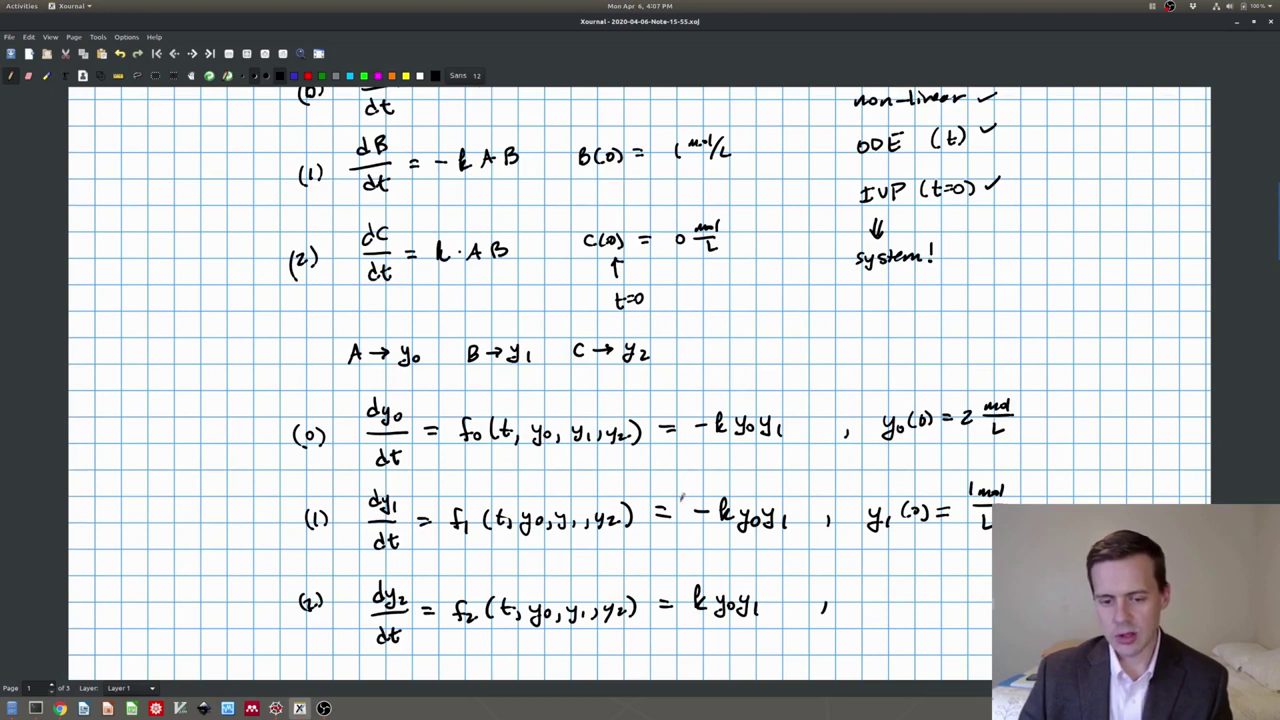
pyautogui.scroll(3, 682, 495)
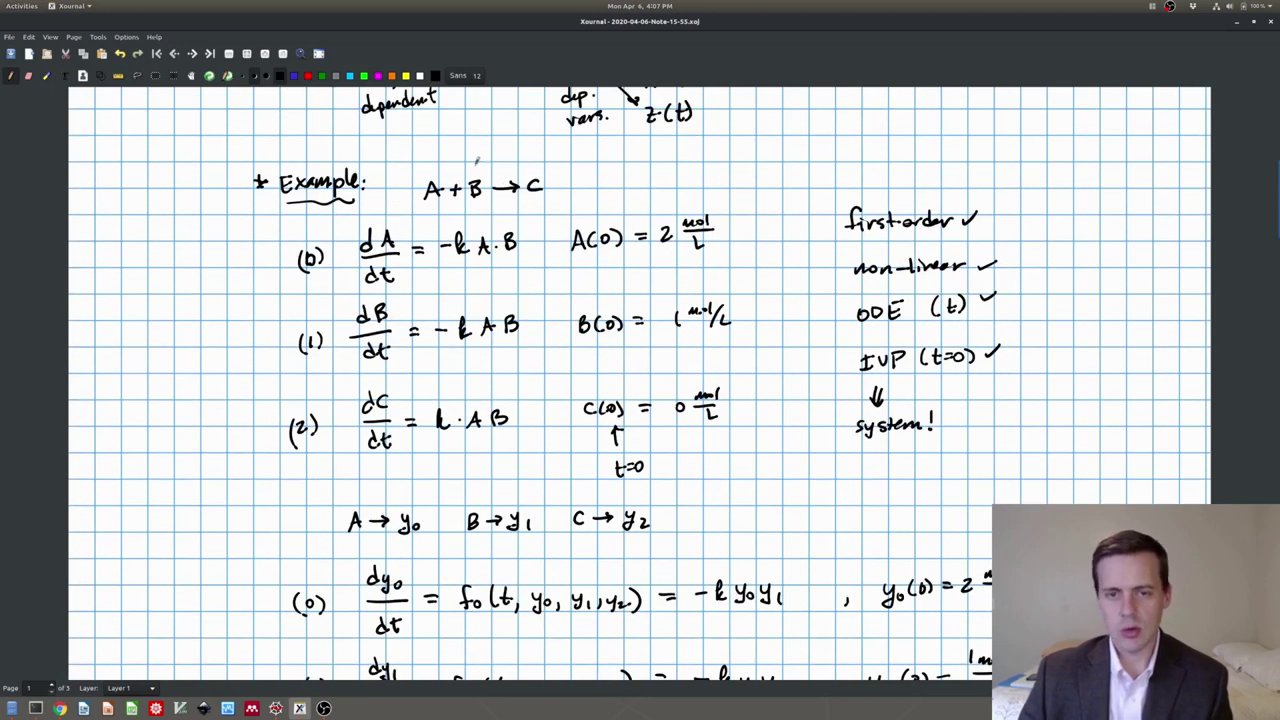
pyautogui.scroll(-4, 893, 592)
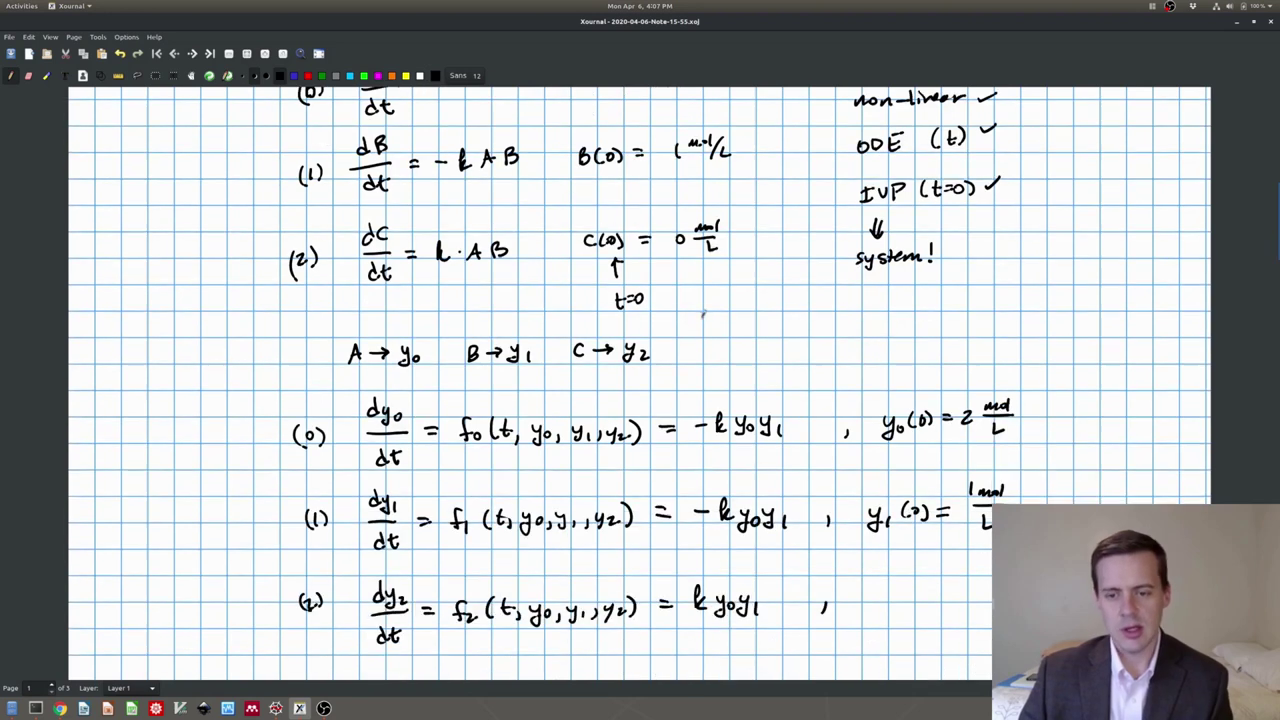
pyautogui.scroll(-2, 1045, 660)
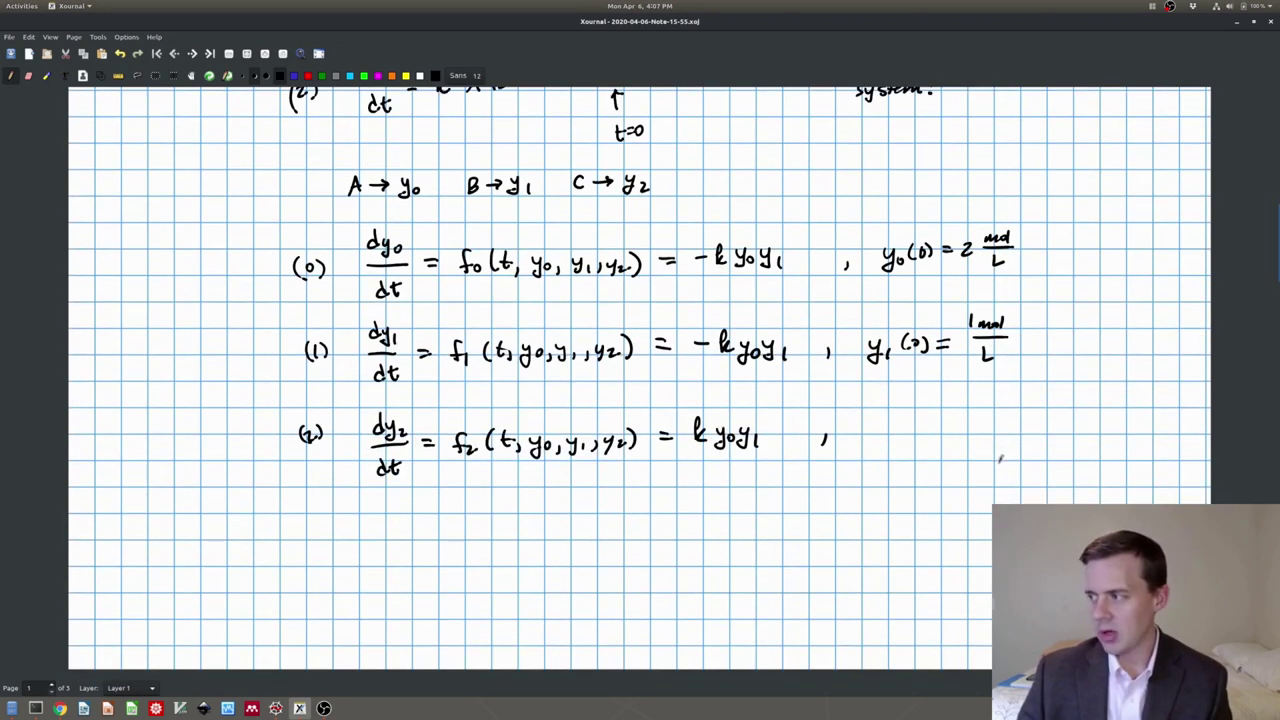
pyautogui.moveTo(861, 428)
pyautogui.mouseDown()
pyautogui.moveTo(862, 450)
pyautogui.moveTo(889, 440)
pyautogui.mouseUp()
pyautogui.moveTo(899, 424)
pyautogui.mouseDown()
pyautogui.moveTo(907, 439)
pyautogui.moveTo(942, 420)
pyautogui.mouseUp()
pyautogui.moveTo(928, 430)
pyautogui.mouseDown()
pyautogui.moveTo(997, 409)
pyautogui.moveTo(1008, 418)
pyautogui.moveTo(999, 440)
pyautogui.mouseUp()
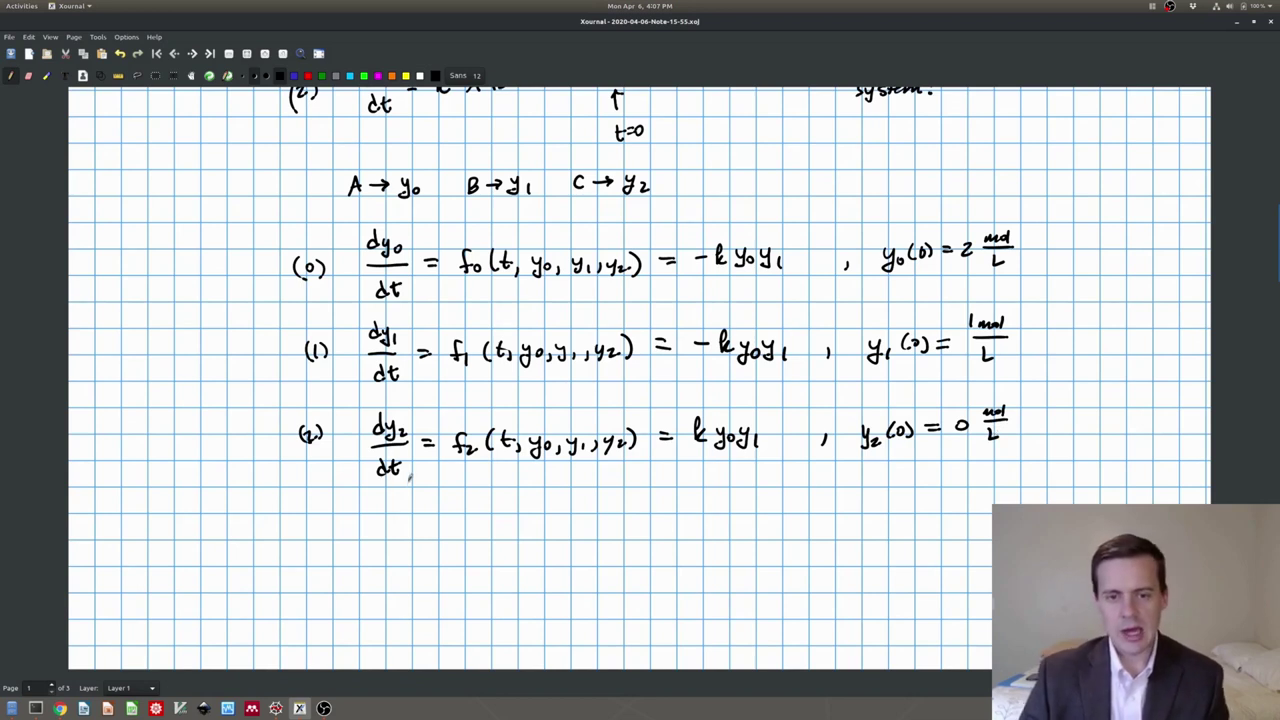
pyautogui.scroll(3, 409, 478)
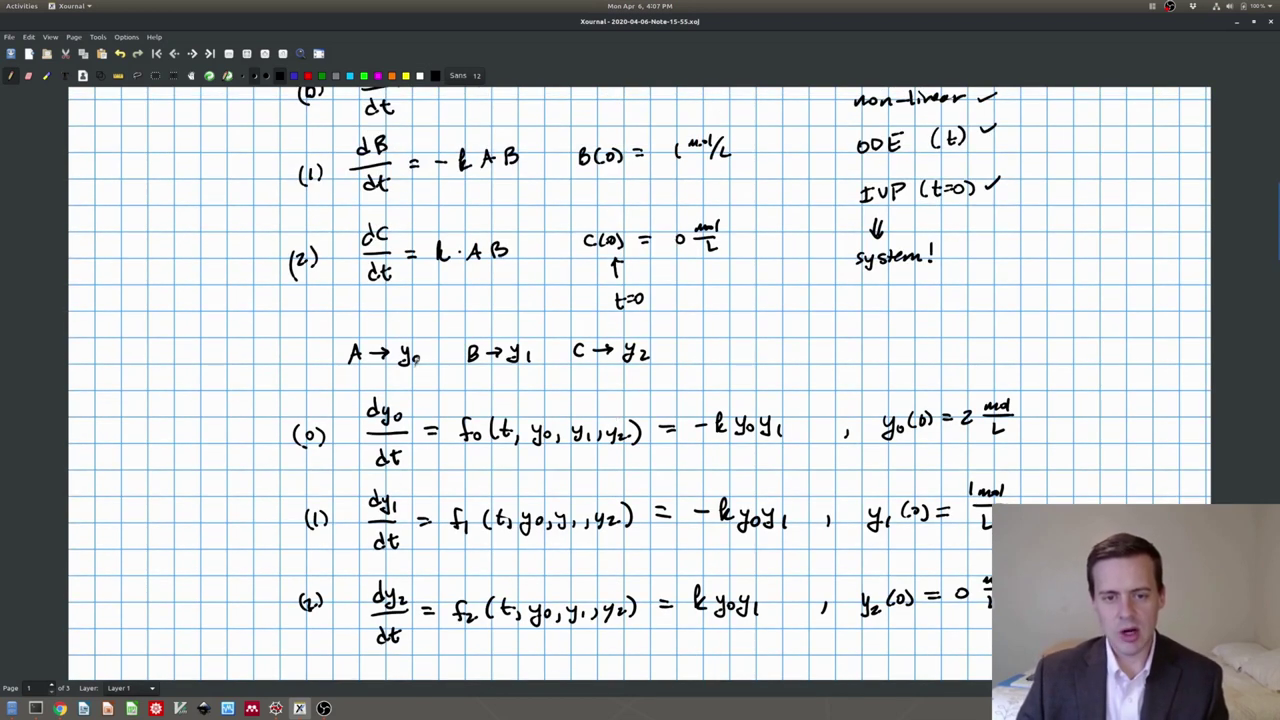
pyautogui.scroll(-3, 506, 362)
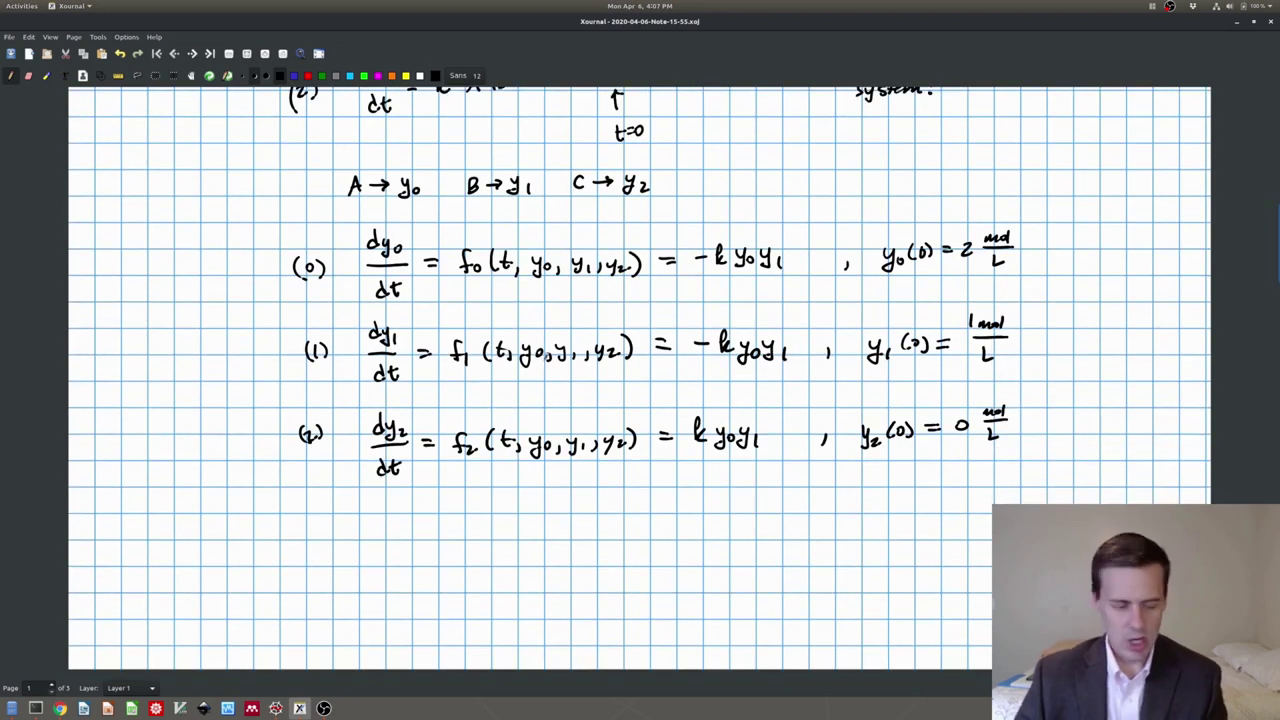
pyautogui.scroll(-2, 665, 315)
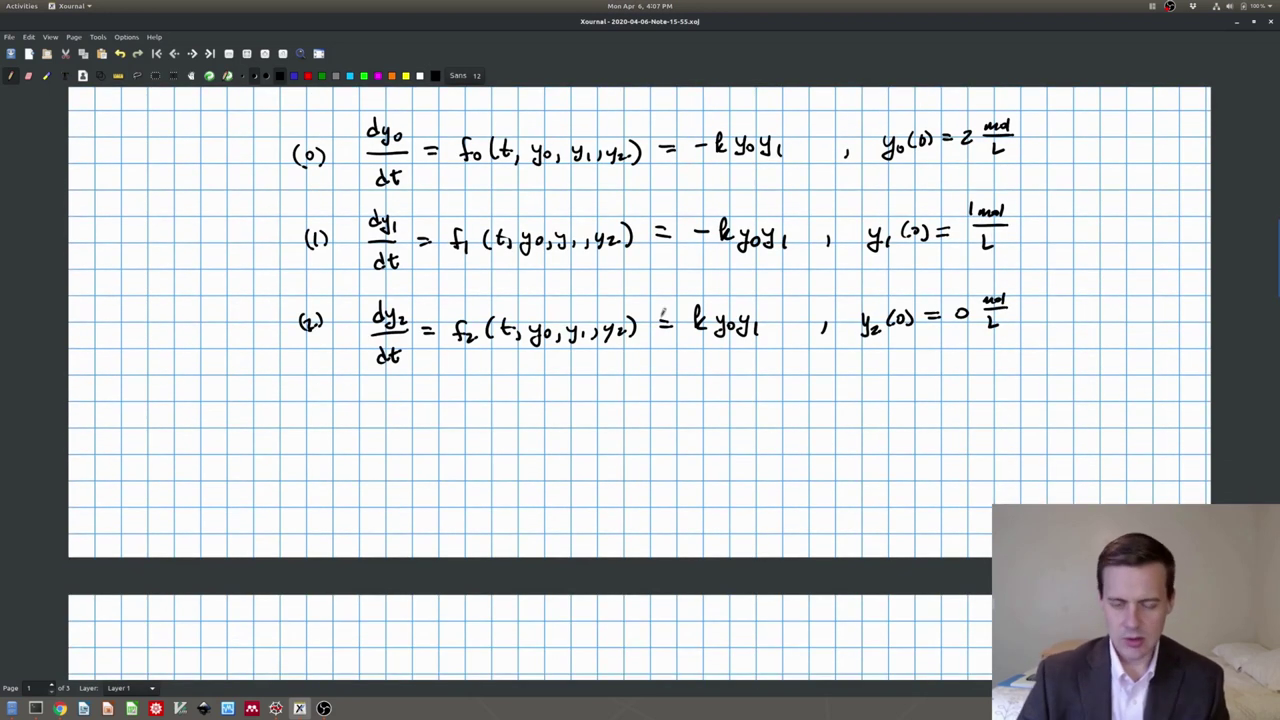
# - Write the compact equation dy/dt = f(t, y)
pyautogui.moveTo(386, 404); pyautogui.dragTo(384, 418)
pyautogui.moveTo(393, 411); pyautogui.dragTo(418, 440)
pyautogui.moveTo(394, 452); pyautogui.dragTo(406, 476)
pyautogui.moveTo(397, 464); pyautogui.dragTo(447, 437)
pyautogui.moveTo(433, 444)
pyautogui.mouseDown()
pyautogui.moveTo(483, 420)
pyautogui.moveTo(477, 452)
pyautogui.moveTo(486, 438)
pyautogui.mouseUp()
pyautogui.moveTo(476, 455); pyautogui.dragTo(504, 450)
pyautogui.moveTo(518, 420)
pyautogui.mouseDown()
pyautogui.moveTo(522, 444)
pyautogui.moveTo(534, 428)
pyautogui.mouseUp()
pyautogui.moveTo(532, 436)
pyautogui.mouseDown()
pyautogui.moveTo(528, 448)
pyautogui.moveTo(566, 434)
pyautogui.mouseUp()
pyautogui.moveTo(572, 420)
pyautogui.mouseDown()
pyautogui.moveTo(564, 446)
pyautogui.moveTo(576, 444)
pyautogui.mouseUp()
pyautogui.moveTo(580, 418); pyautogui.dragTo(578, 446)
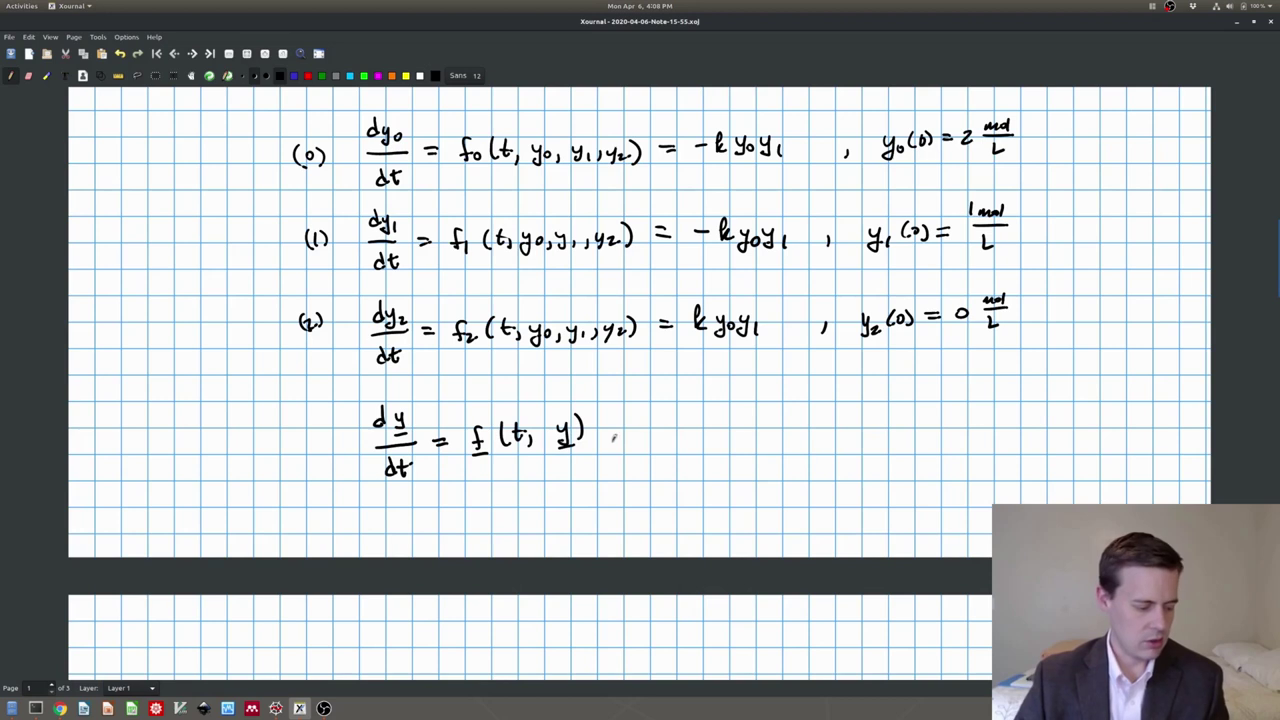
pyautogui.moveTo(649, 420)
pyautogui.mouseDown()
pyautogui.moveTo(660, 422)
pyautogui.moveTo(654, 446)
pyautogui.mouseUp()
# - Add the initial condition y(0) = y₀ with an underlined y₀
pyautogui.moveTo(647, 444)
pyautogui.mouseDown()
pyautogui.moveTo(688, 420)
pyautogui.moveTo(697, 434)
pyautogui.mouseUp()
pyautogui.moveTo(704, 420); pyautogui.dragTo(716, 418)
pyautogui.moveTo(706, 428); pyautogui.dragTo(740, 428)
pyautogui.moveTo(748, 418)
pyautogui.mouseDown()
pyautogui.moveTo(736, 442)
pyautogui.moveTo(748, 436)
pyautogui.mouseUp()
pyautogui.moveTo(756, 422); pyautogui.dragTo(757, 424)
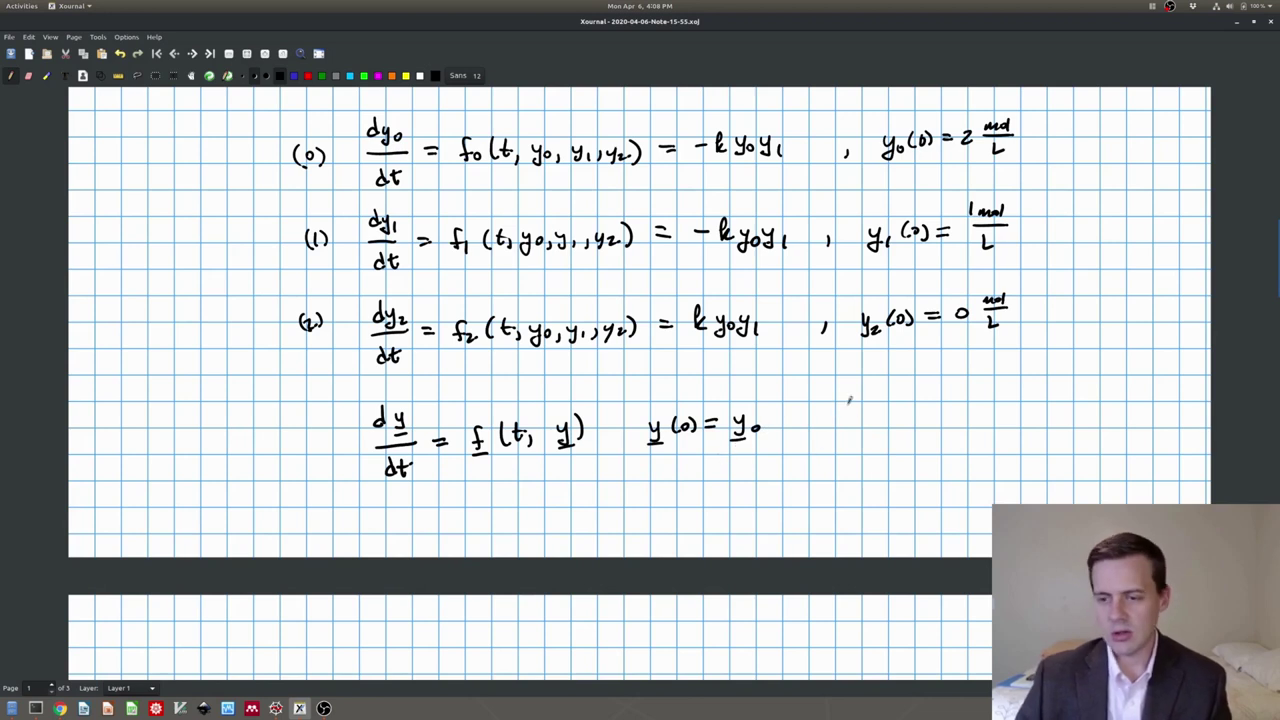
# - Define the column vector y = [y0; y1; y2]
pyautogui.scroll(-1, 849, 398)
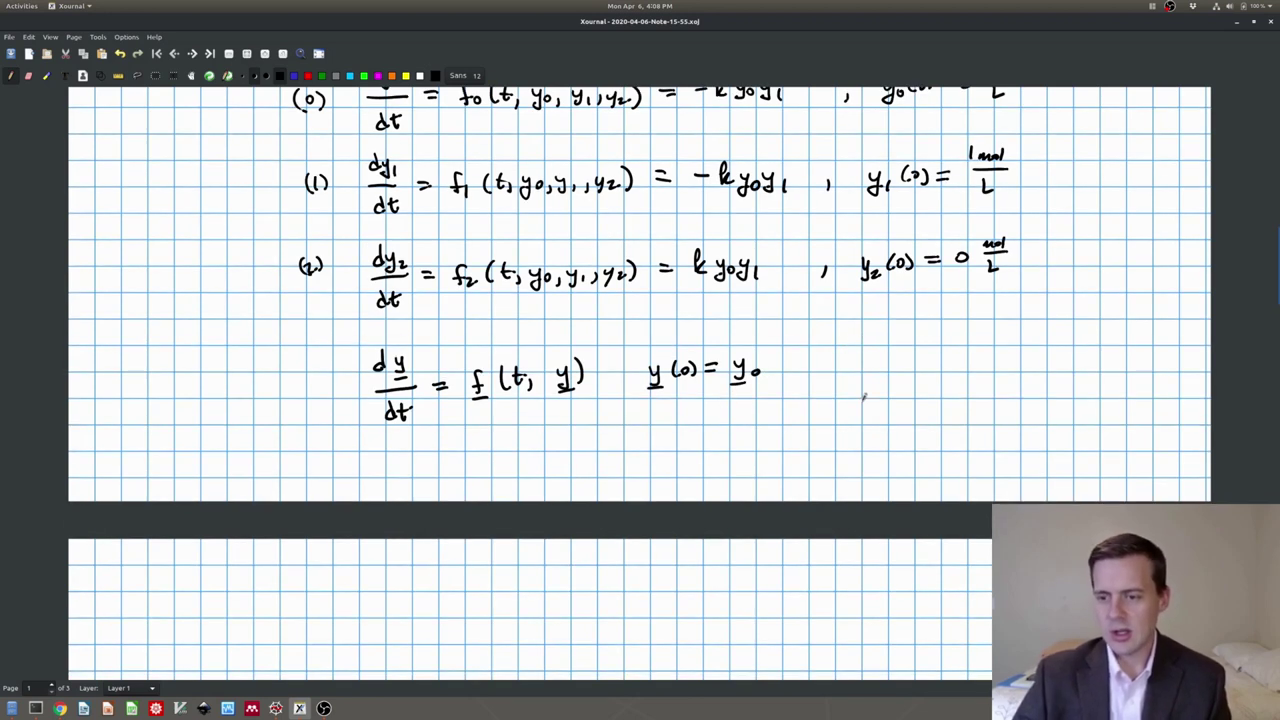
pyautogui.moveTo(820, 356); pyautogui.dragTo(820, 375)
pyautogui.moveTo(814, 379); pyautogui.dragTo(855, 354)
pyautogui.moveTo(844, 361); pyautogui.dragTo(881, 384)
pyautogui.moveTo(899, 318)
pyautogui.mouseDown()
pyautogui.moveTo(917, 324)
pyautogui.moveTo(910, 398)
pyautogui.moveTo(922, 395)
pyautogui.mouseUp()
pyautogui.moveTo(938, 318); pyautogui.dragTo(932, 381)
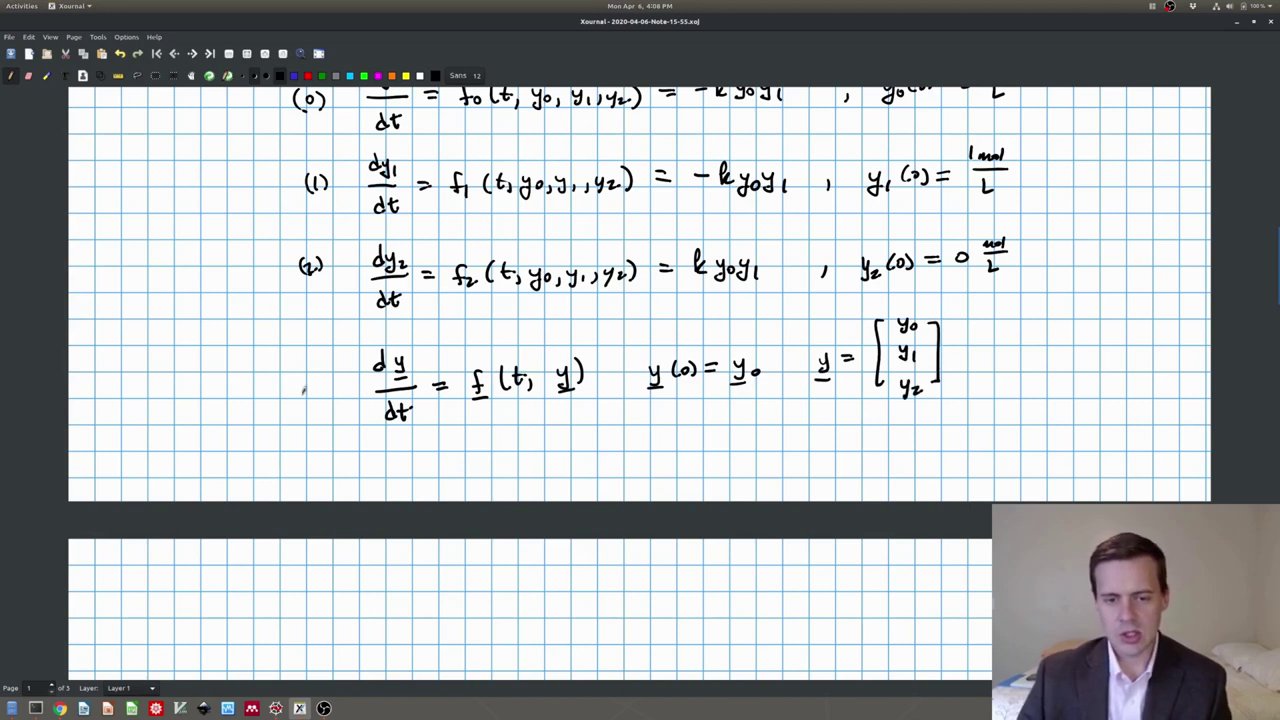
# - Draw a curved arrow beside the compact equation labelled 'more compact'
pyautogui.scroll(1, 333, 390)
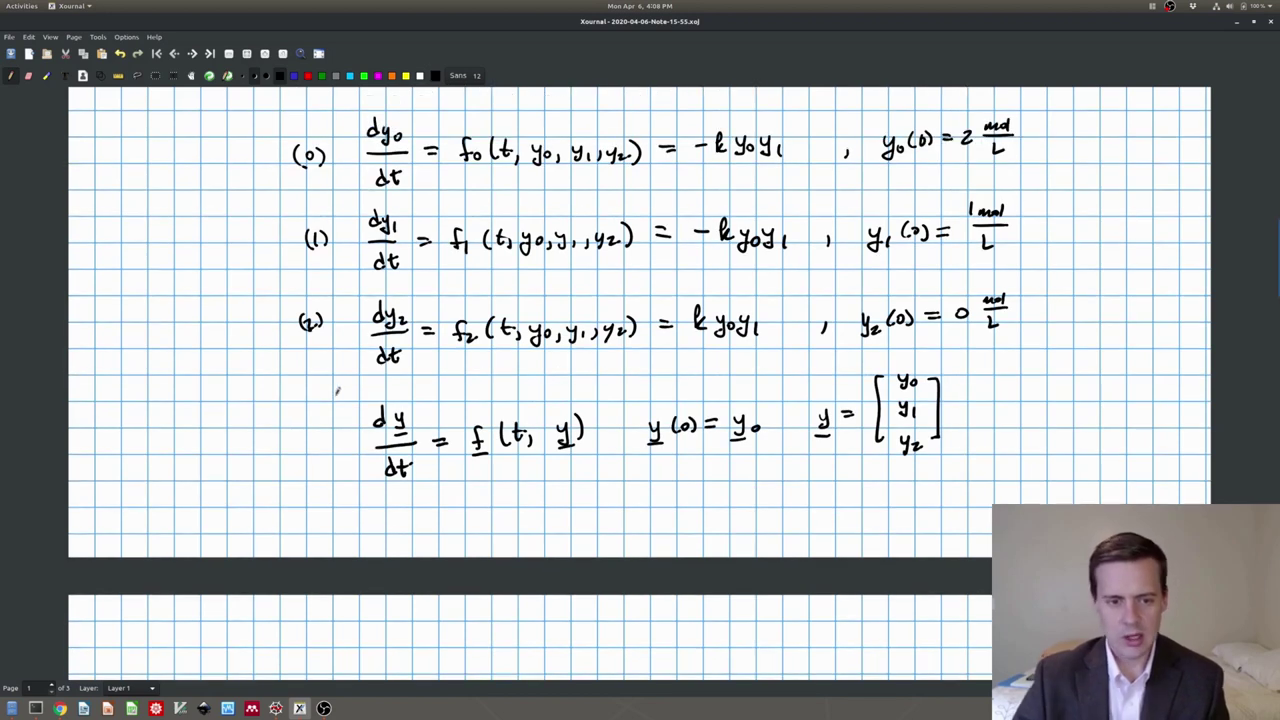
pyautogui.moveTo(344, 433)
pyautogui.mouseDown()
pyautogui.moveTo(326, 401)
pyautogui.moveTo(332, 379)
pyautogui.moveTo(345, 391)
pyautogui.mouseUp()
pyautogui.moveTo(228, 425); pyautogui.dragTo(276, 405)
pyautogui.moveTo(240, 447)
pyautogui.mouseDown()
pyautogui.moveTo(250, 455)
pyautogui.moveTo(306, 410)
pyautogui.moveTo(316, 418)
pyautogui.mouseUp()
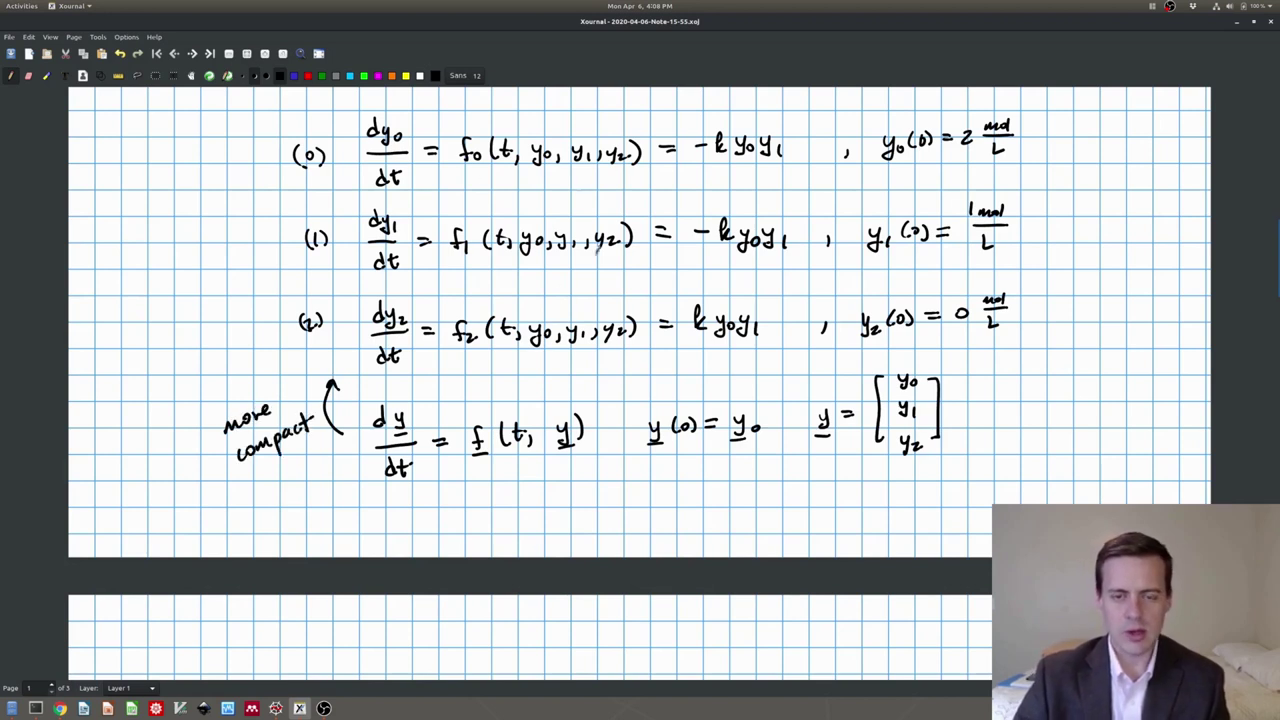
# - Define the column vector f = [f0; f1; f2] and begin writing y₀ below
pyautogui.moveTo(967, 420); pyautogui.dragTo(963, 436)
pyautogui.moveTo(1012, 394)
pyautogui.mouseDown()
pyautogui.moveTo(1006, 420)
pyautogui.moveTo(1024, 424)
pyautogui.moveTo(1046, 396)
pyautogui.mouseUp()
pyautogui.moveTo(1032, 408)
pyautogui.mouseDown()
pyautogui.moveTo(1058, 382)
pyautogui.moveTo(1066, 422)
pyautogui.mouseUp()
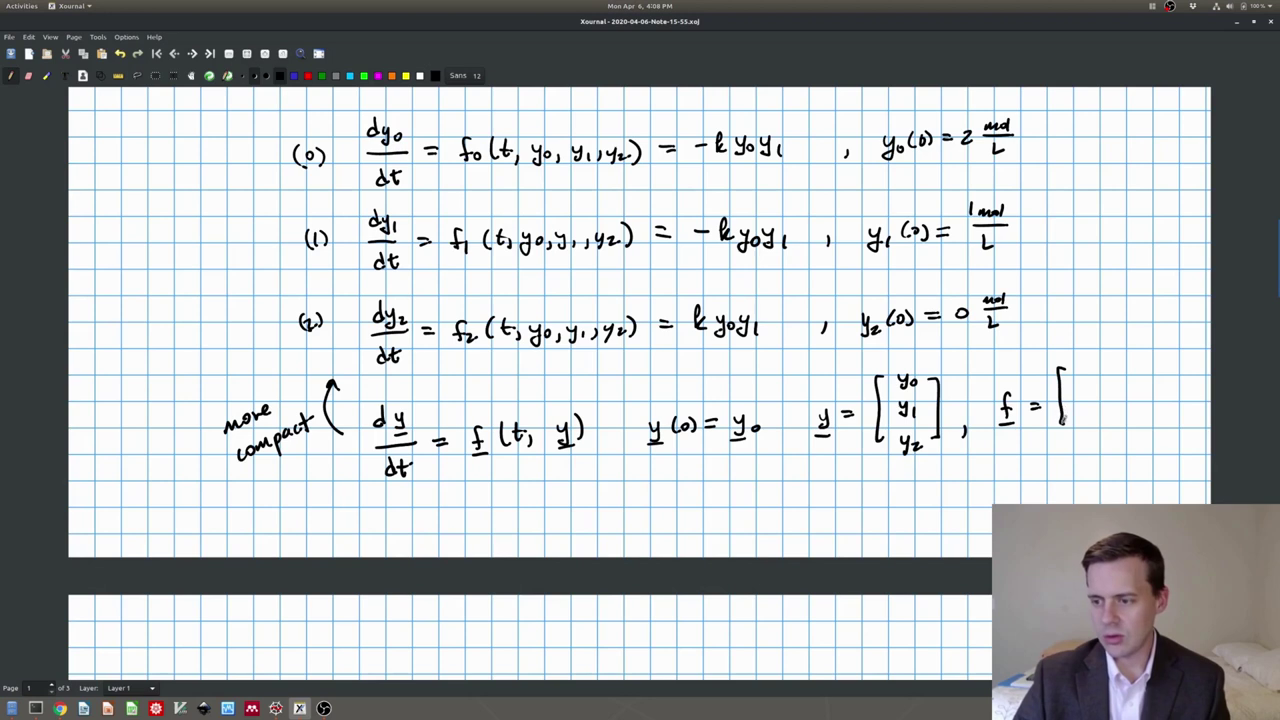
pyautogui.moveTo(1088, 364)
pyautogui.mouseDown()
pyautogui.moveTo(1072, 384)
pyautogui.moveTo(1082, 374)
pyautogui.mouseUp()
pyautogui.moveTo(1084, 372); pyautogui.dragTo(1086, 380)
pyautogui.moveTo(1078, 392); pyautogui.dragTo(1078, 442)
pyautogui.moveTo(1084, 432); pyautogui.dragTo(1093, 437)
pyautogui.moveTo(1095, 366); pyautogui.dragTo(1108, 434)
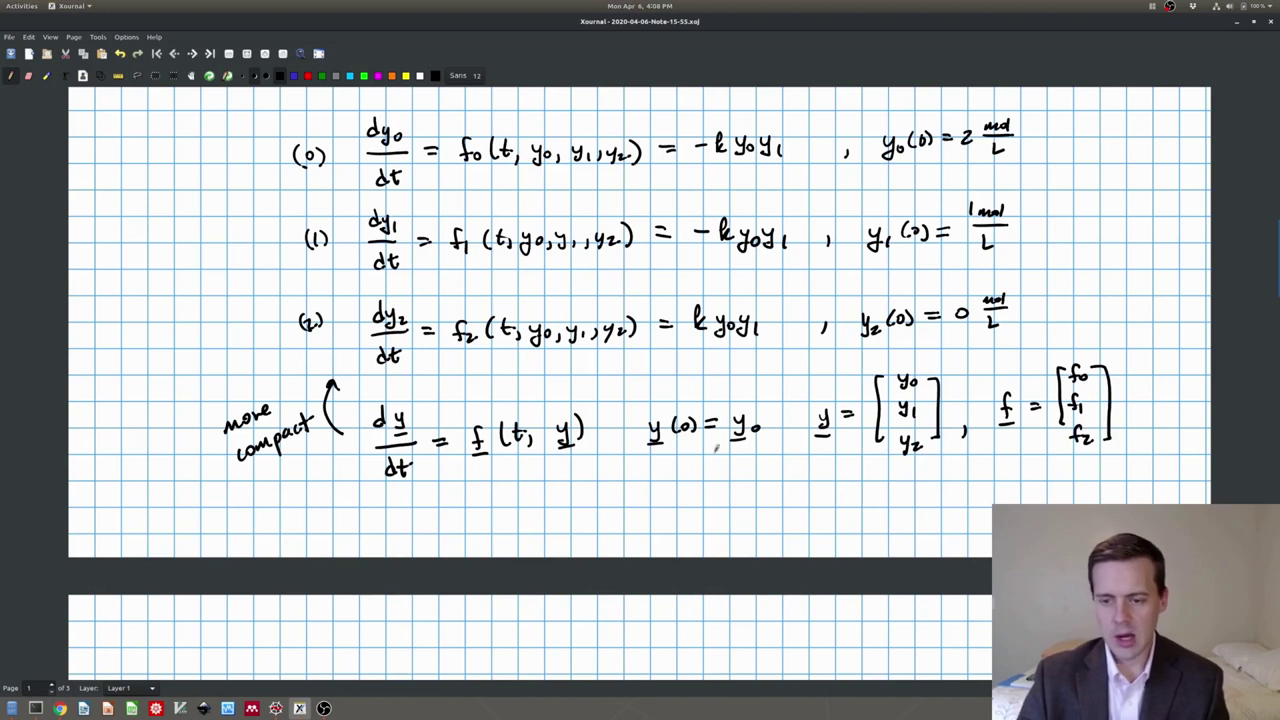
pyautogui.moveTo(826, 482); pyautogui.dragTo(815, 508)
pyautogui.moveTo(811, 509); pyautogui.dragTo(824, 507)
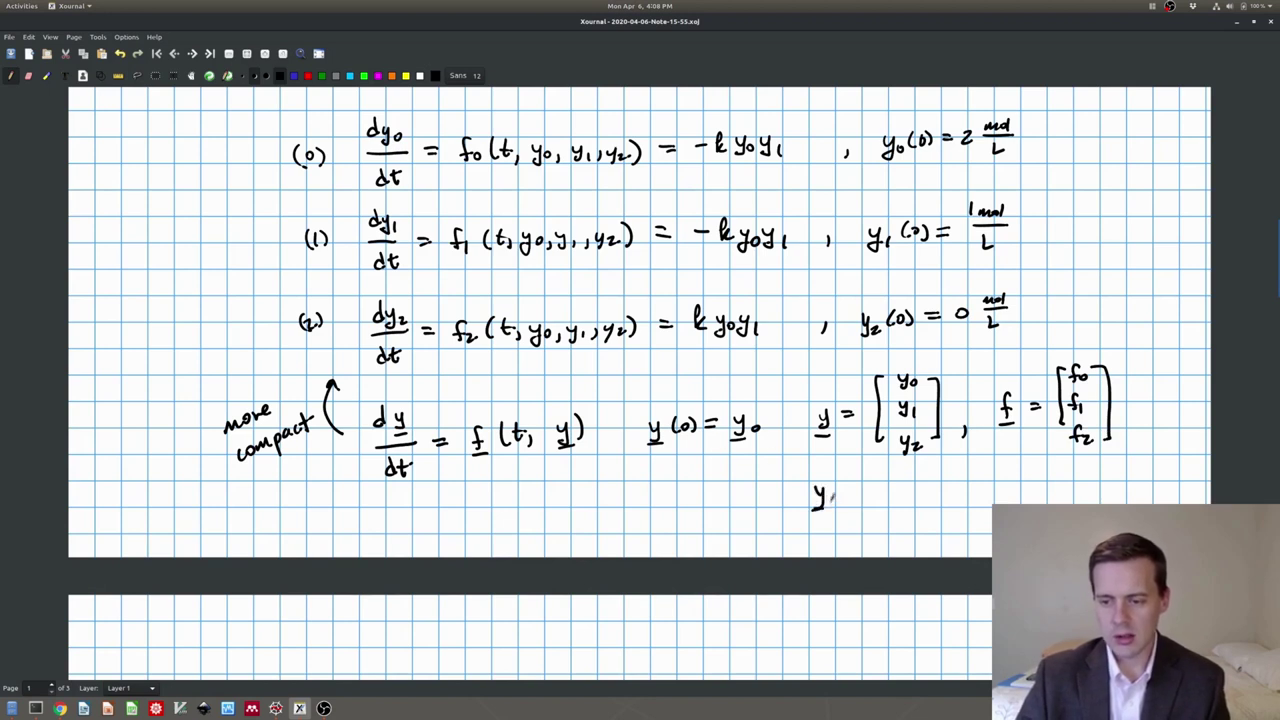
# - Write y₀ as the vector [y₀(0); y₁(0); y₂(0)] followed by an equals sign
pyautogui.moveTo(875, 464); pyautogui.dragTo(884, 525)
pyautogui.moveTo(898, 468); pyautogui.dragTo(889, 490)
pyautogui.moveTo(902, 476); pyautogui.dragTo(914, 478)
pyautogui.moveTo(924, 464)
pyautogui.mouseDown()
pyautogui.moveTo(933, 478)
pyautogui.moveTo(889, 517)
pyautogui.moveTo(925, 496)
pyautogui.mouseUp()
pyautogui.moveTo(932, 492)
pyautogui.mouseDown()
pyautogui.moveTo(935, 507)
pyautogui.moveTo(896, 526)
pyautogui.mouseUp()
pyautogui.moveTo(901, 516)
pyautogui.mouseDown()
pyautogui.moveTo(894, 539)
pyautogui.moveTo(923, 535)
pyautogui.mouseUp()
pyautogui.moveTo(934, 520); pyautogui.dragTo(935, 522)
pyautogui.moveTo(943, 463)
pyautogui.mouseDown()
pyautogui.moveTo(958, 505)
pyautogui.moveTo(950, 531)
pyautogui.mouseUp()
pyautogui.moveTo(978, 485); pyautogui.dragTo(989, 492)
# - Write the numeric initial values [2; 1; 0] mol/L
pyautogui.scroll(-3, 995, 478)
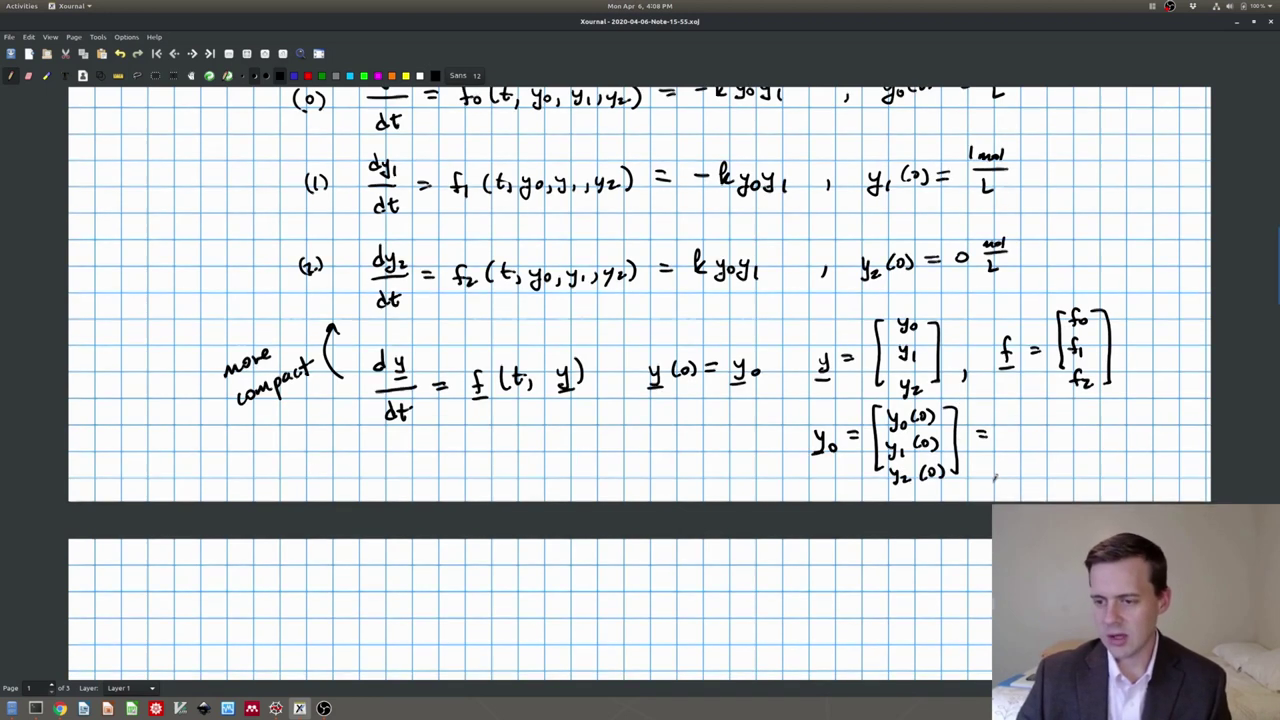
pyautogui.scroll(4, 997, 479)
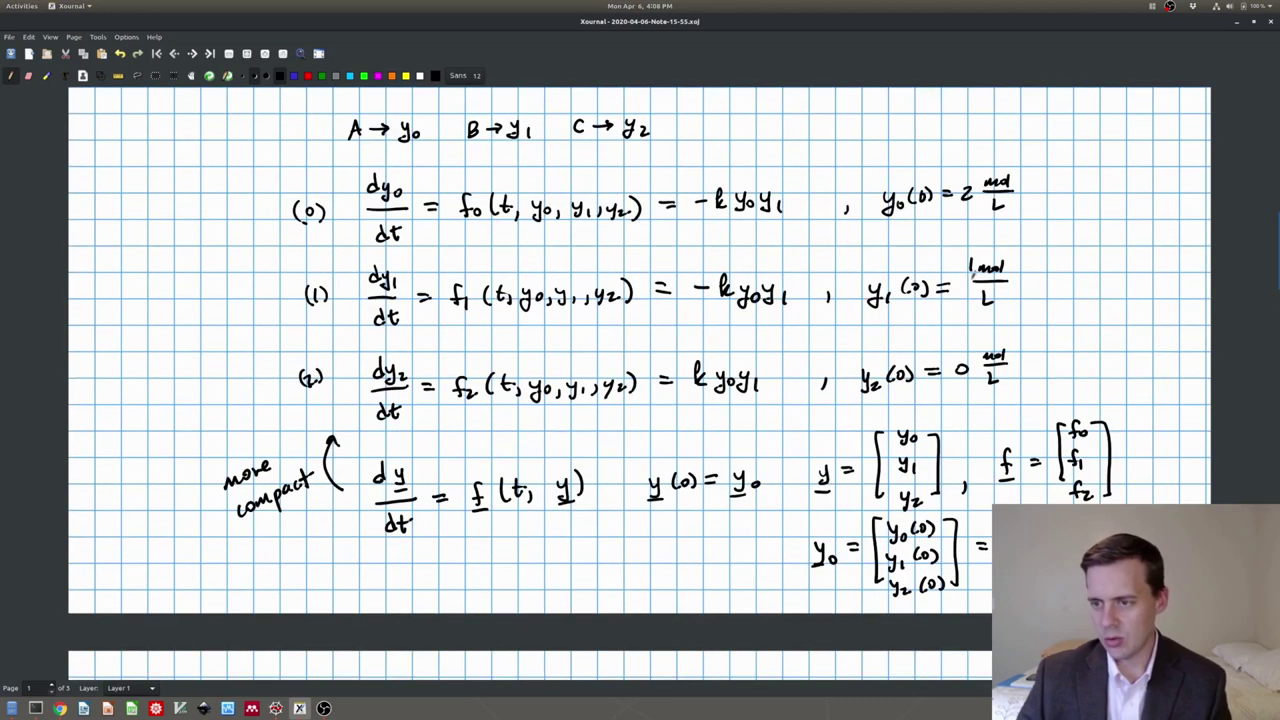
pyautogui.scroll(-2, 950, 487)
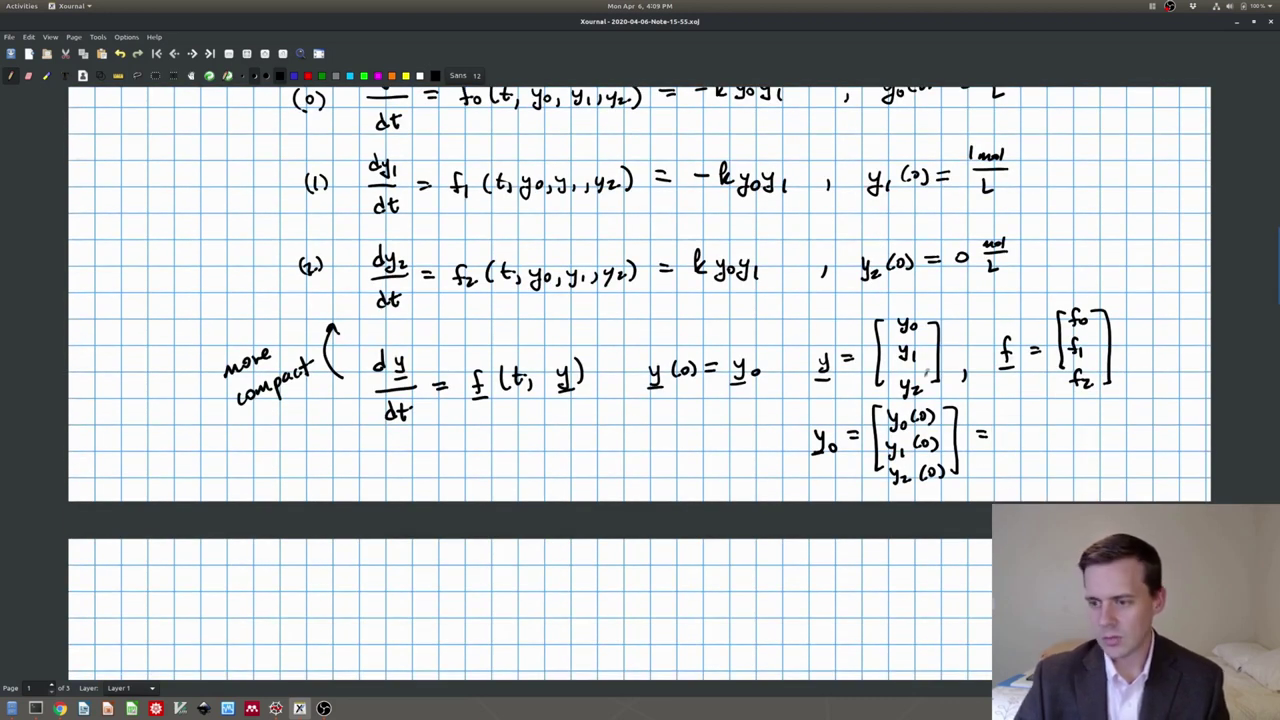
pyautogui.moveTo(1013, 400)
pyautogui.mouseDown()
pyautogui.moveTo(998, 402)
pyautogui.moveTo(1010, 468)
pyautogui.moveTo(1027, 453)
pyautogui.mouseUp()
pyautogui.moveTo(1042, 402)
pyautogui.mouseDown()
pyautogui.moveTo(1053, 440)
pyautogui.moveTo(1042, 464)
pyautogui.mouseUp()
pyautogui.moveTo(1076, 430); pyautogui.dragTo(1090, 430)
pyautogui.moveTo(1094, 424); pyautogui.dragTo(1106, 432)
pyautogui.moveTo(1114, 416)
pyautogui.mouseDown()
pyautogui.moveTo(1102, 446)
pyautogui.moveTo(1128, 444)
pyautogui.mouseUp()
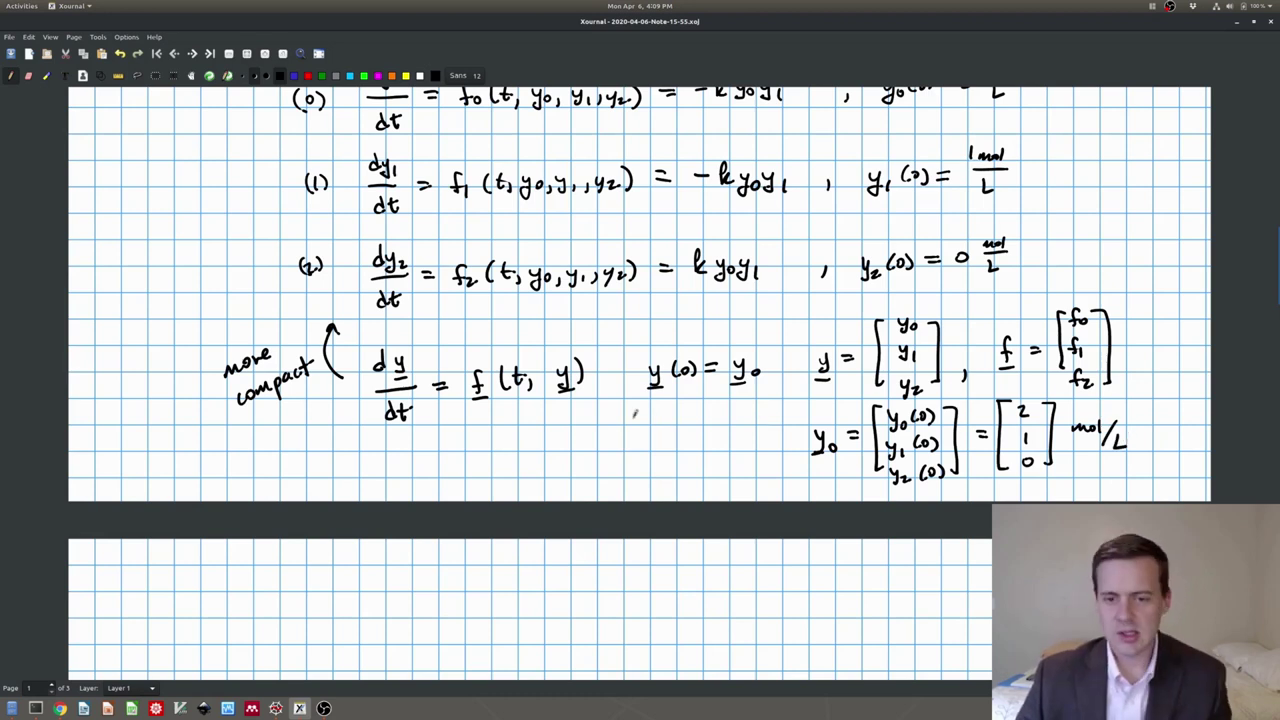
# - Draw a box around dy/dt = f(t, y), y(0) = y₀, adding a comma before y(0)
pyautogui.scroll(1, 635, 412)
pyautogui.moveTo(361, 393); pyautogui.dragTo(374, 492)
pyautogui.moveTo(358, 390)
pyautogui.mouseDown()
pyautogui.moveTo(762, 370)
pyautogui.moveTo(777, 490)
pyautogui.mouseUp()
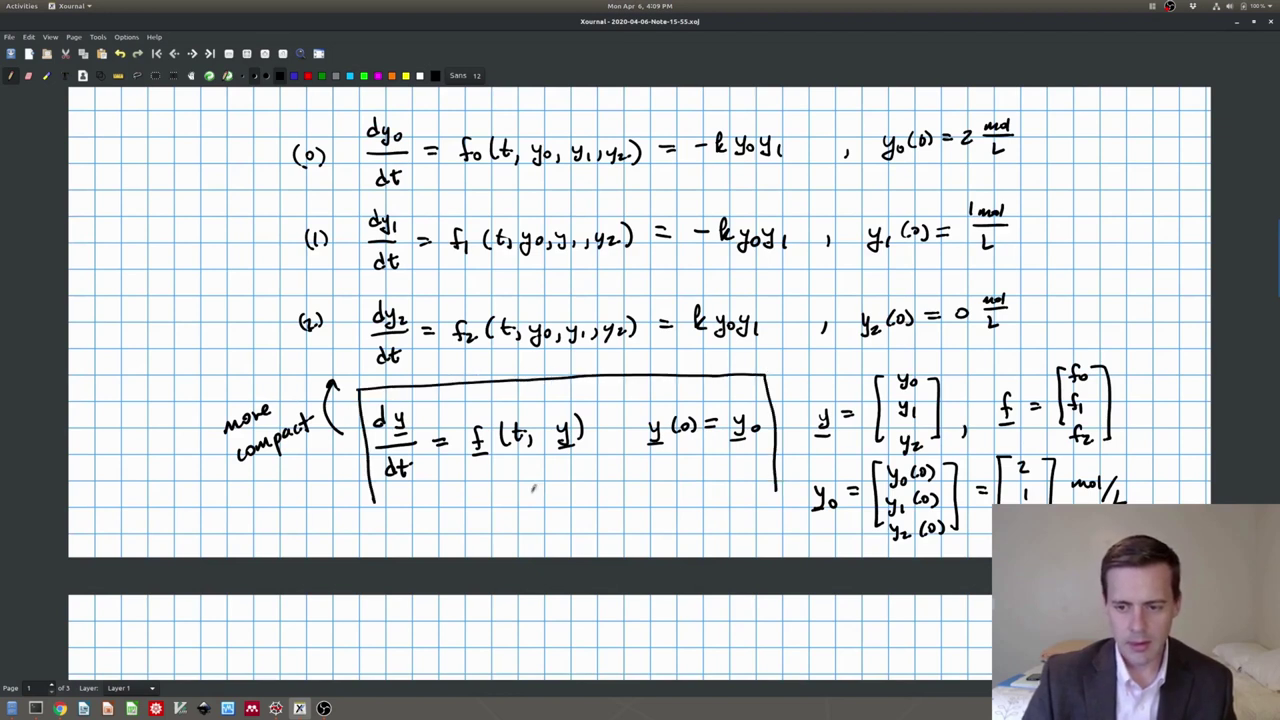
pyautogui.moveTo(376, 500); pyautogui.dragTo(792, 483)
pyautogui.moveTo(611, 441); pyautogui.dragTo(608, 453)
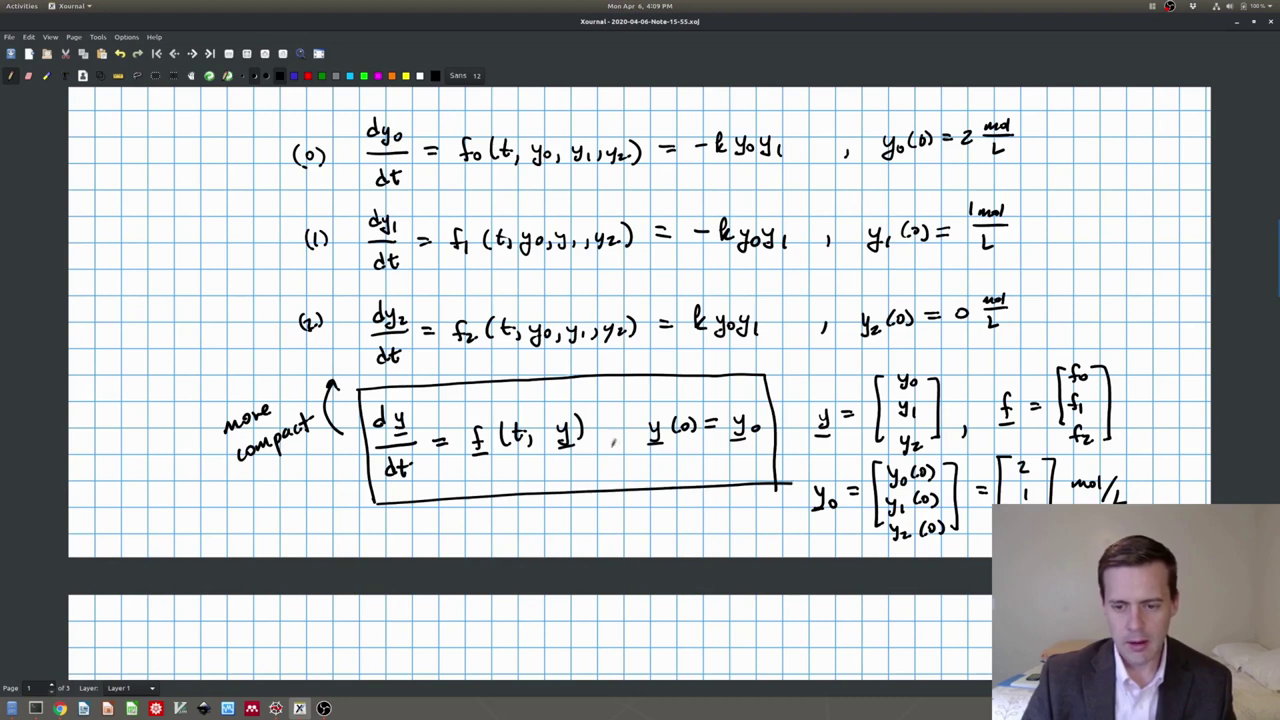
pyautogui.scroll(-1, 487, 357)
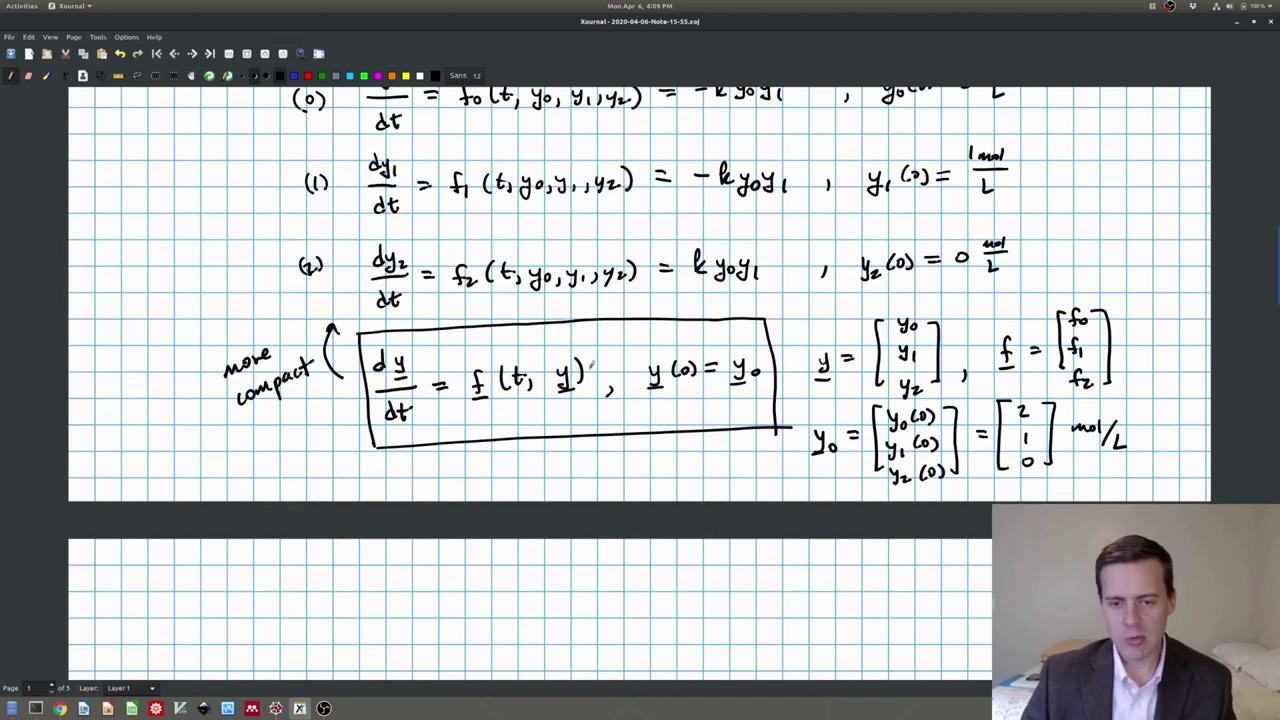
pyautogui.scroll(1, 464, 384)
pyautogui.scroll(-4, 582, 370)
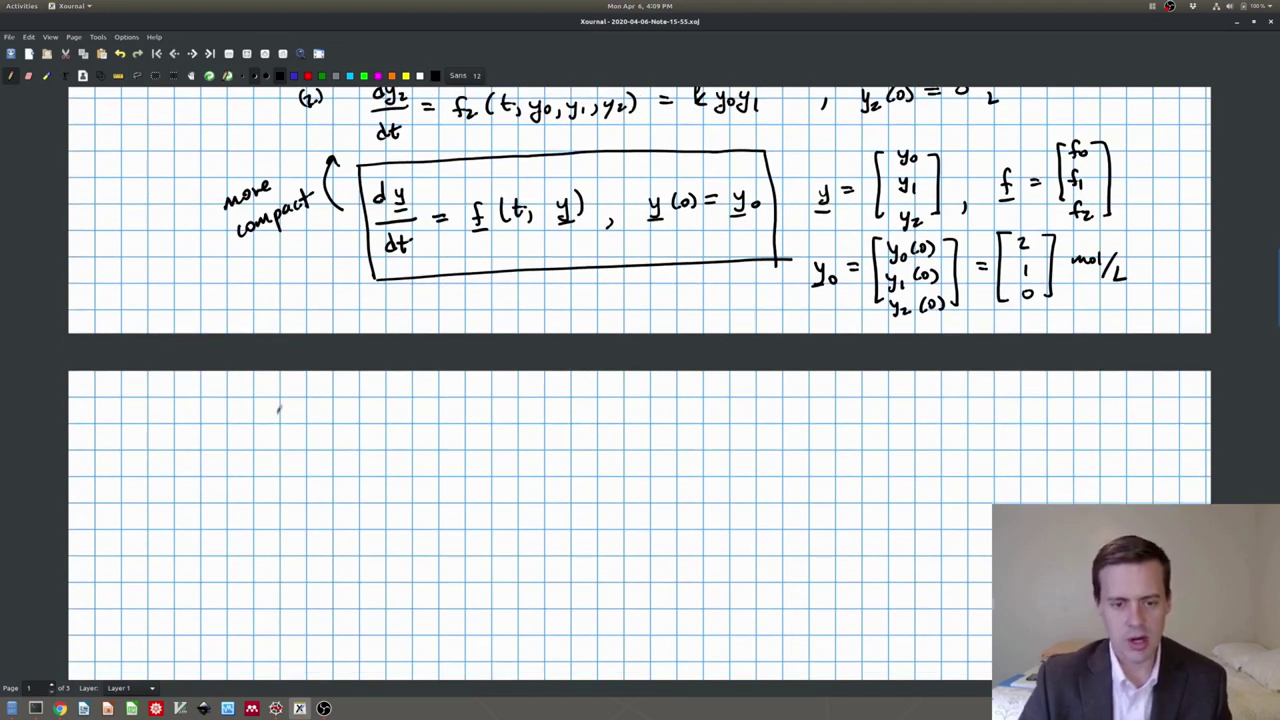
# - Write 'In general, the same equation applies', undoing one stray stroke
pyautogui.moveTo(312, 418)
pyautogui.mouseDown()
pyautogui.moveTo(318, 439)
pyautogui.moveTo(430, 424)
pyautogui.moveTo(436, 441)
pyautogui.mouseUp()
pyautogui.moveTo(460, 408)
pyautogui.mouseDown()
pyautogui.moveTo(462, 432)
pyautogui.moveTo(612, 410)
pyautogui.moveTo(604, 440)
pyautogui.moveTo(646, 408)
pyautogui.moveTo(702, 420)
pyautogui.mouseUp()
pyautogui.moveTo(704, 420); pyautogui.dragTo(716, 410)
pyautogui.hotkey('ctrl', 'z')
pyautogui.hotkey('ctrl', 'z')
pyautogui.moveTo(700, 412); pyautogui.dragTo(758, 414)
# - Define the general vector y = [y0; y1; …; yn-1]
pyautogui.moveTo(380, 492); pyautogui.dragTo(392, 518)
pyautogui.moveTo(402, 500); pyautogui.dragTo(418, 506)
pyautogui.moveTo(446, 472); pyautogui.dragTo(442, 536)
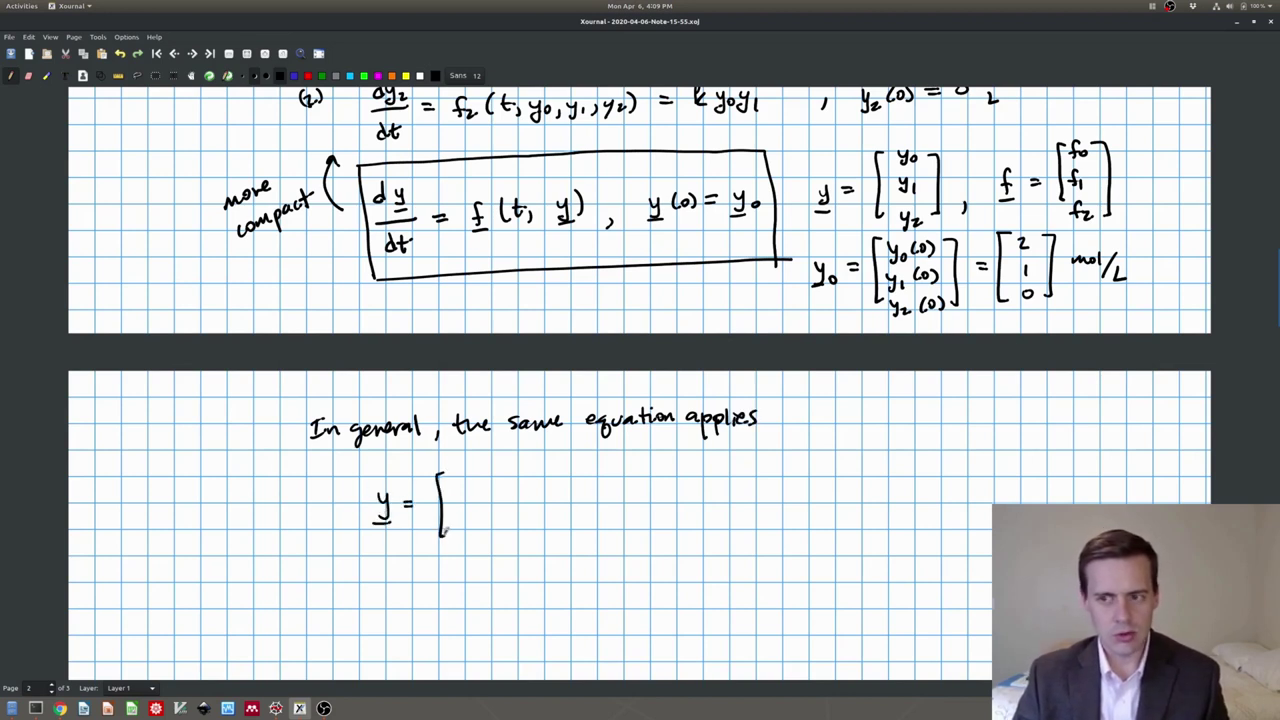
pyautogui.moveTo(462, 464); pyautogui.dragTo(478, 476)
pyautogui.moveTo(468, 486); pyautogui.dragTo(478, 498)
pyautogui.moveTo(480, 484); pyautogui.dragTo(464, 558)
pyautogui.moveTo(475, 546); pyautogui.dragTo(482, 552)
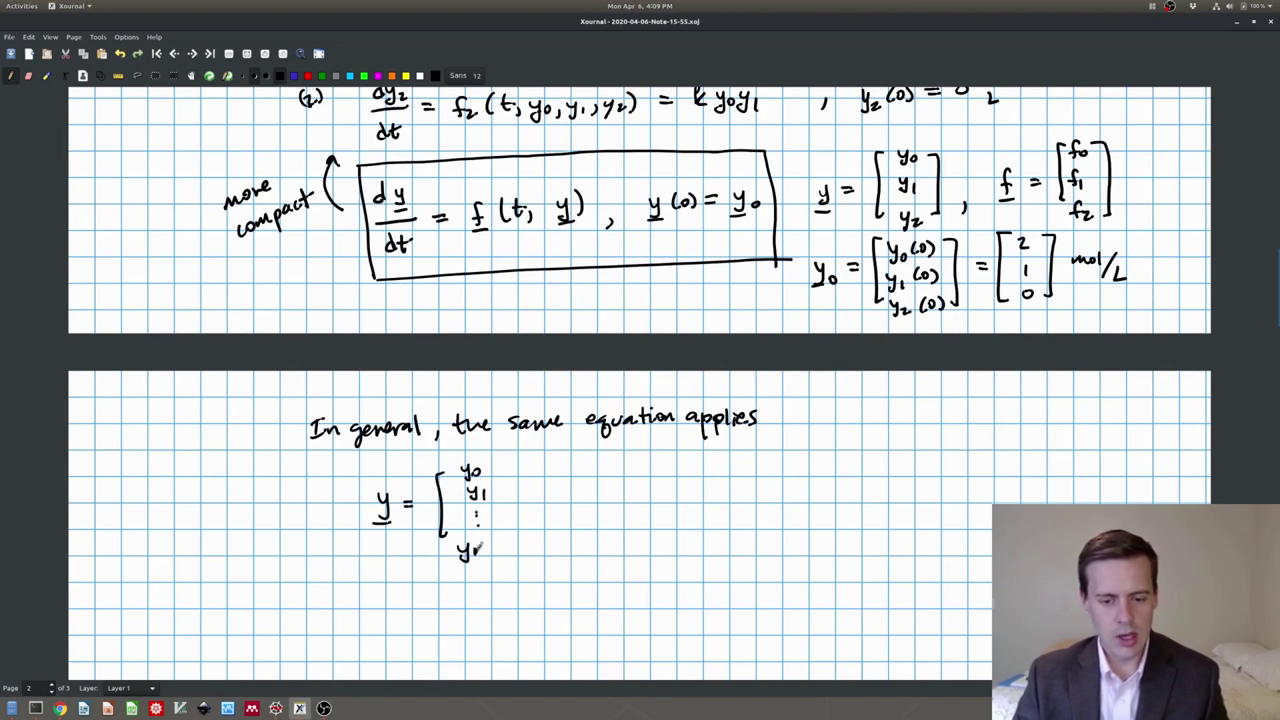
pyautogui.moveTo(502, 465); pyautogui.dragTo(517, 533)
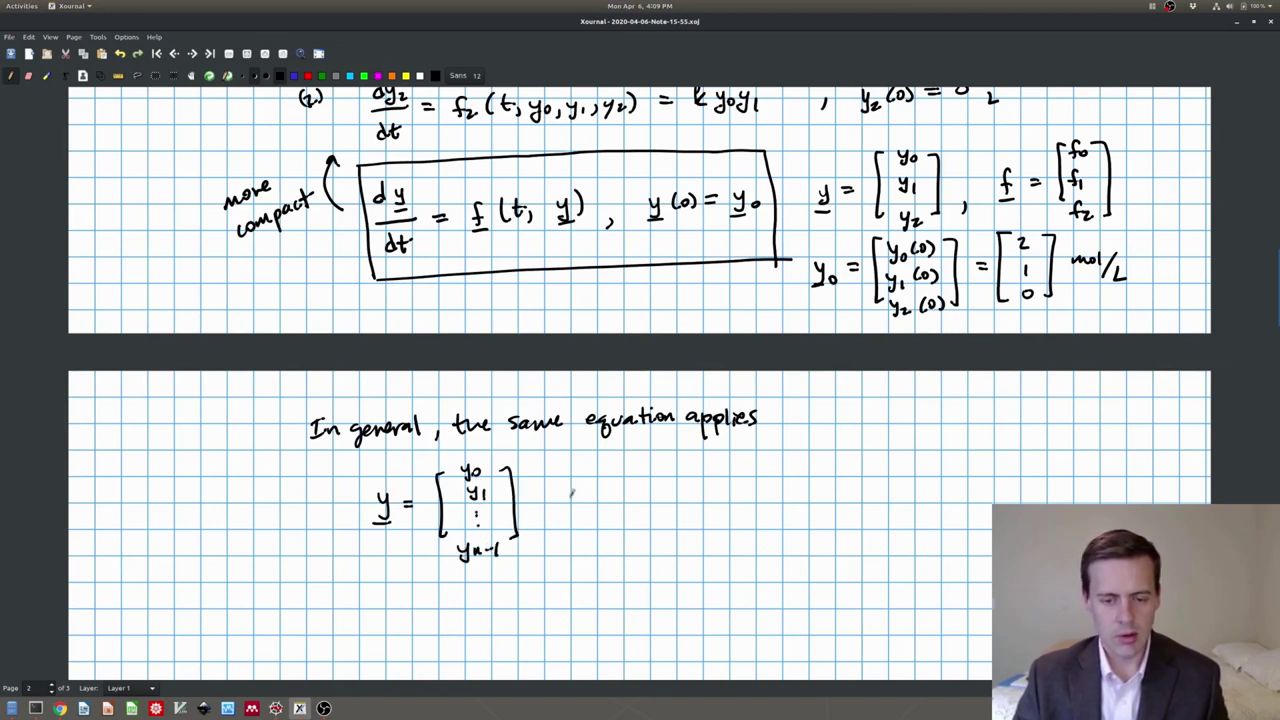
# - Define the general vector f = [f0; f1; …; fn-1] followed by a comma
pyautogui.moveTo(583, 480); pyautogui.dragTo(571, 508)
pyautogui.moveTo(566, 495); pyautogui.dragTo(602, 493)
pyautogui.moveTo(588, 501); pyautogui.dragTo(602, 500)
pyautogui.moveTo(634, 456); pyautogui.dragTo(630, 534)
pyautogui.moveTo(655, 448); pyautogui.dragTo(645, 468)
pyautogui.moveTo(642, 462)
pyautogui.mouseDown()
pyautogui.moveTo(660, 460)
pyautogui.moveTo(645, 496)
pyautogui.mouseUp()
pyautogui.moveTo(643, 487); pyautogui.dragTo(655, 486)
pyautogui.moveTo(657, 484); pyautogui.dragTo(641, 550)
pyautogui.moveTo(638, 542); pyautogui.dragTo(662, 546)
pyautogui.moveTo(664, 543); pyautogui.dragTo(671, 543)
pyautogui.moveTo(676, 536); pyautogui.dragTo(677, 548)
pyautogui.moveTo(683, 459)
pyautogui.mouseDown()
pyautogui.moveTo(688, 530)
pyautogui.moveTo(788, 498)
pyautogui.moveTo(784, 508)
pyautogui.mouseUp()
# - Define the general initial vector y₀ = [y0(0); y1(0); …; yn-1(0)]
pyautogui.moveTo(796, 494)
pyautogui.mouseDown()
pyautogui.moveTo(782, 512)
pyautogui.moveTo(797, 512)
pyautogui.mouseUp()
pyautogui.moveTo(812, 482); pyautogui.dragTo(822, 488)
pyautogui.moveTo(858, 433)
pyautogui.mouseDown()
pyautogui.moveTo(856, 536)
pyautogui.moveTo(873, 462)
pyautogui.moveTo(893, 453)
pyautogui.mouseUp()
pyautogui.moveTo(901, 441); pyautogui.dragTo(903, 448)
pyautogui.moveTo(909, 437); pyautogui.dragTo(872, 492)
pyautogui.moveTo(878, 478); pyautogui.dragTo(894, 484)
pyautogui.moveTo(908, 466); pyautogui.dragTo(906, 476)
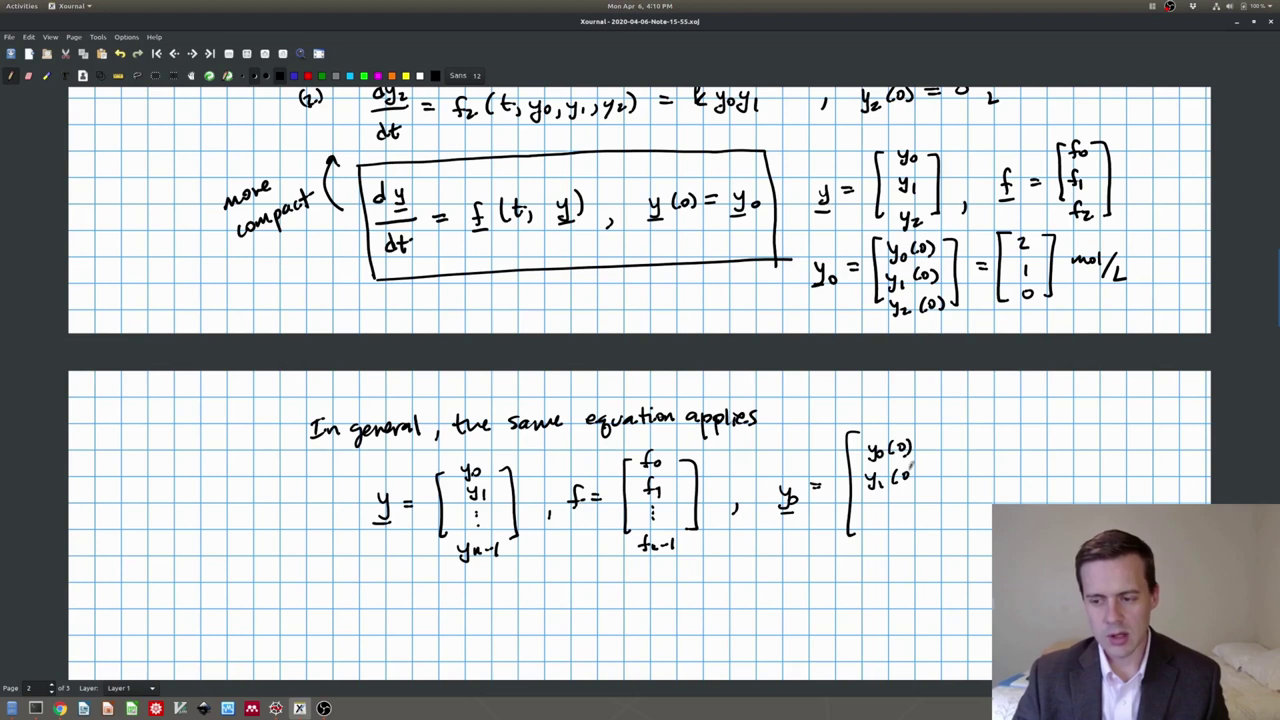
pyautogui.moveTo(884, 541); pyautogui.dragTo(890, 539)
pyautogui.moveTo(894, 531); pyautogui.dragTo(893, 546)
pyautogui.moveTo(912, 526)
pyautogui.mouseDown()
pyautogui.moveTo(908, 544)
pyautogui.moveTo(920, 527)
pyautogui.mouseUp()
pyautogui.moveTo(927, 522); pyautogui.dragTo(931, 538)
pyautogui.moveTo(931, 438)
pyautogui.mouseDown()
pyautogui.moveTo(955, 515)
pyautogui.moveTo(943, 530)
pyautogui.mouseUp()
# - Extend the sentence with the word 'for'
pyautogui.moveTo(789, 402); pyautogui.dragTo(783, 422)
pyautogui.moveTo(778, 413); pyautogui.dragTo(802, 413)
pyautogui.moveTo(808, 411); pyautogui.dragTo(1070, 414)
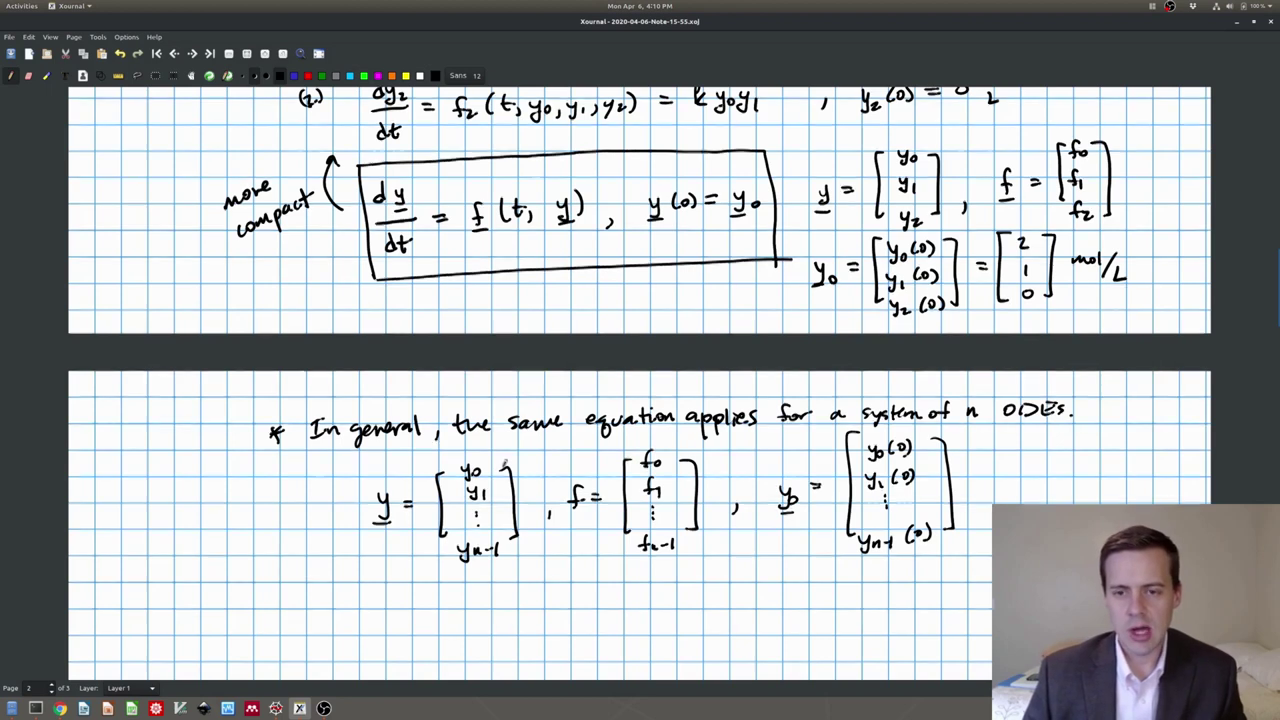
# - Scroll up to review the A+B→C example on page 1, then back to page 2's general section
pyautogui.scroll(1, 504, 463)
pyautogui.scroll(2, 494, 451)
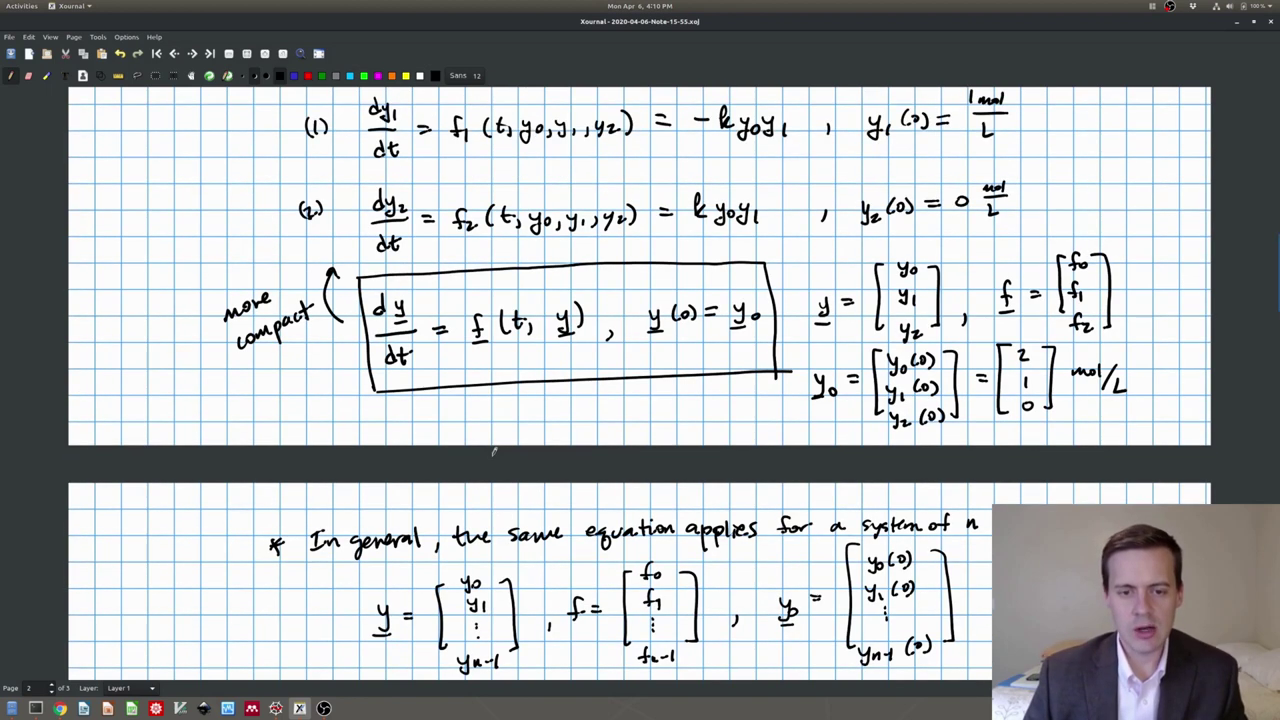
pyautogui.scroll(1, 486, 418)
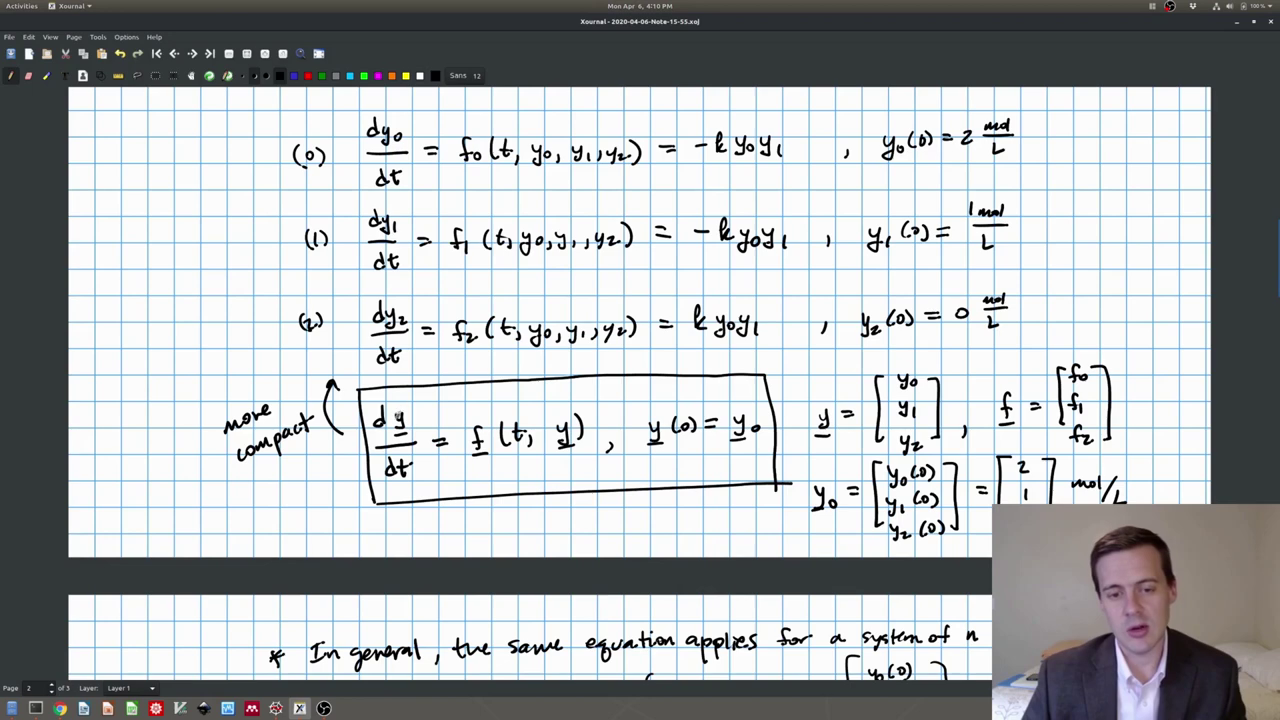
pyautogui.scroll(12, 398, 418)
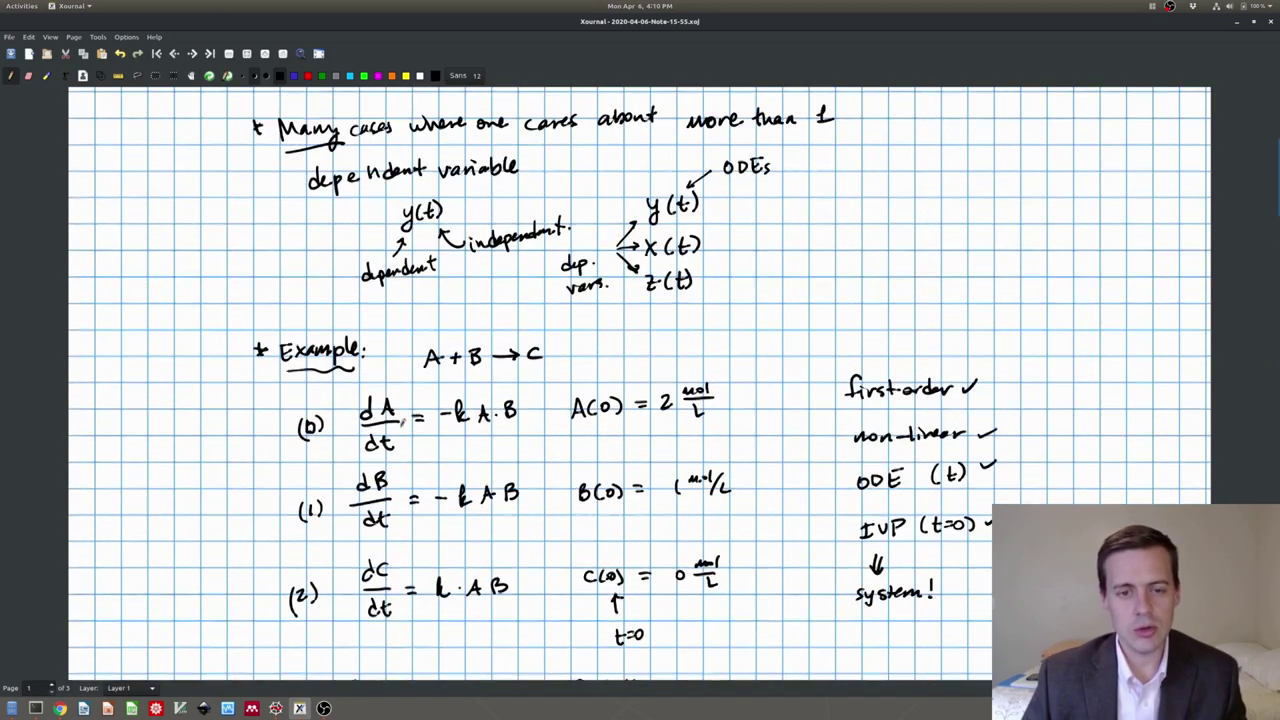
pyautogui.scroll(6, 403, 423)
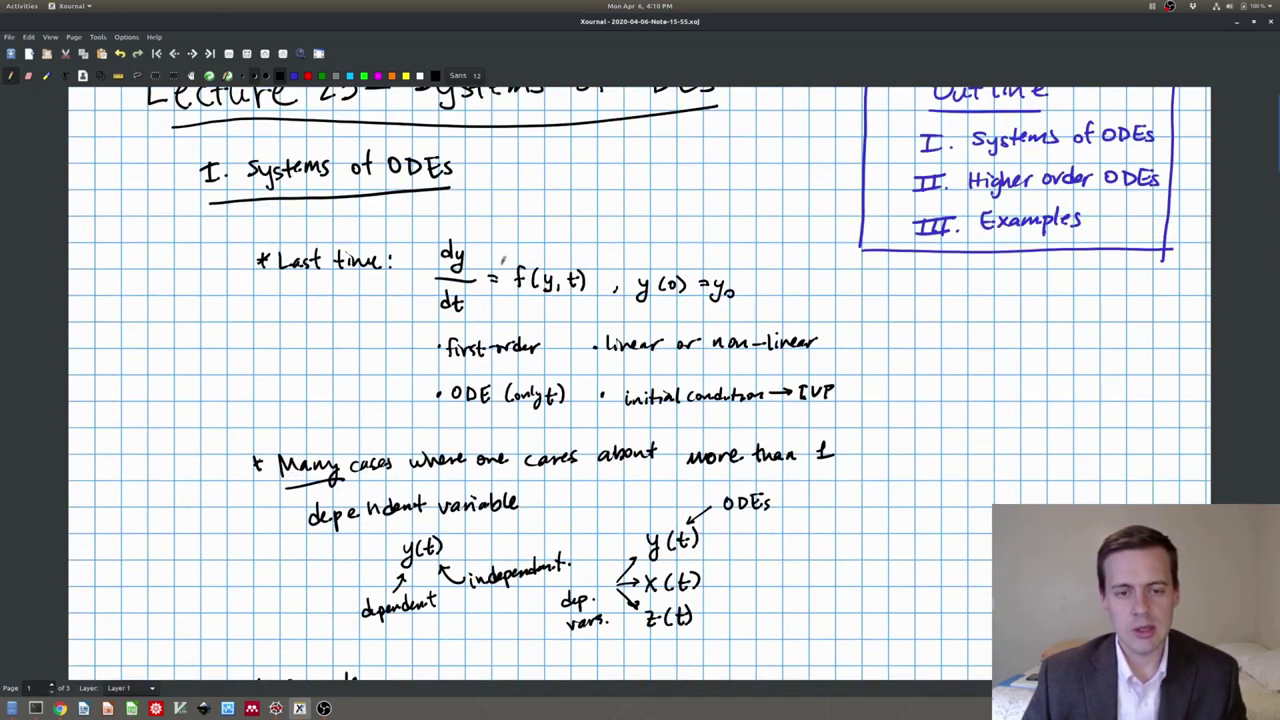
pyautogui.scroll(-6, 477, 460)
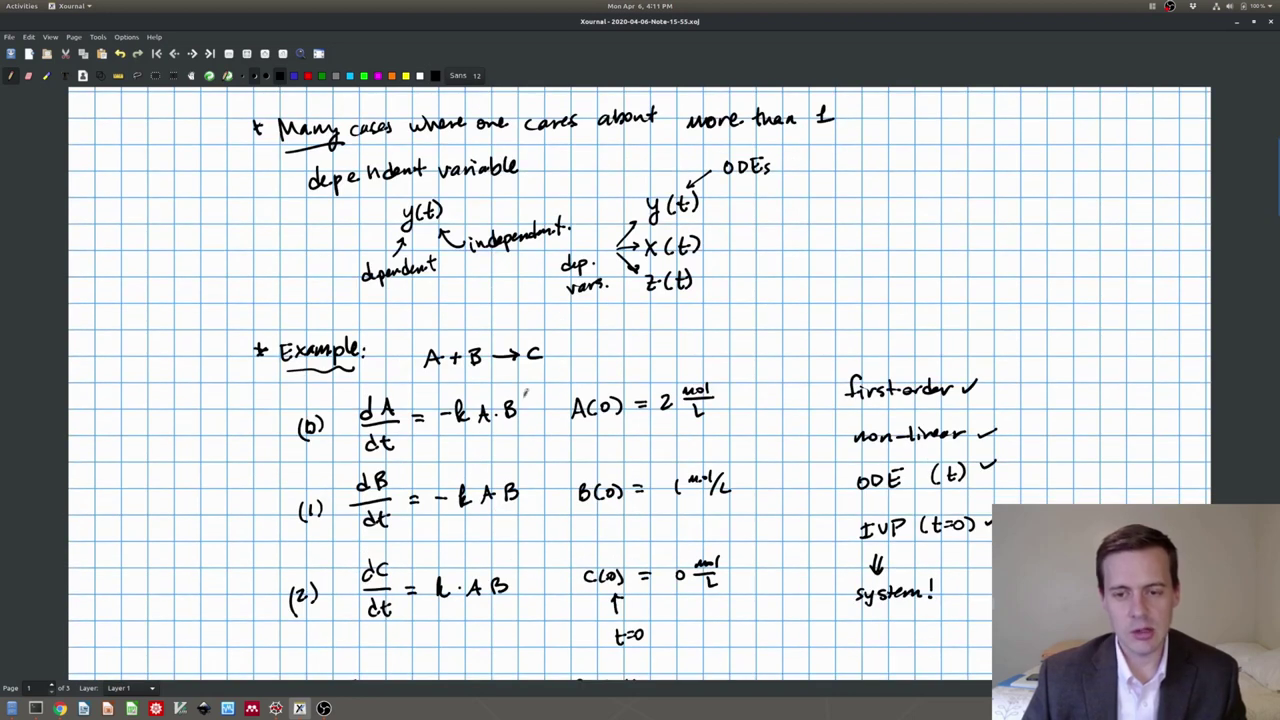
pyautogui.scroll(-6, 470, 537)
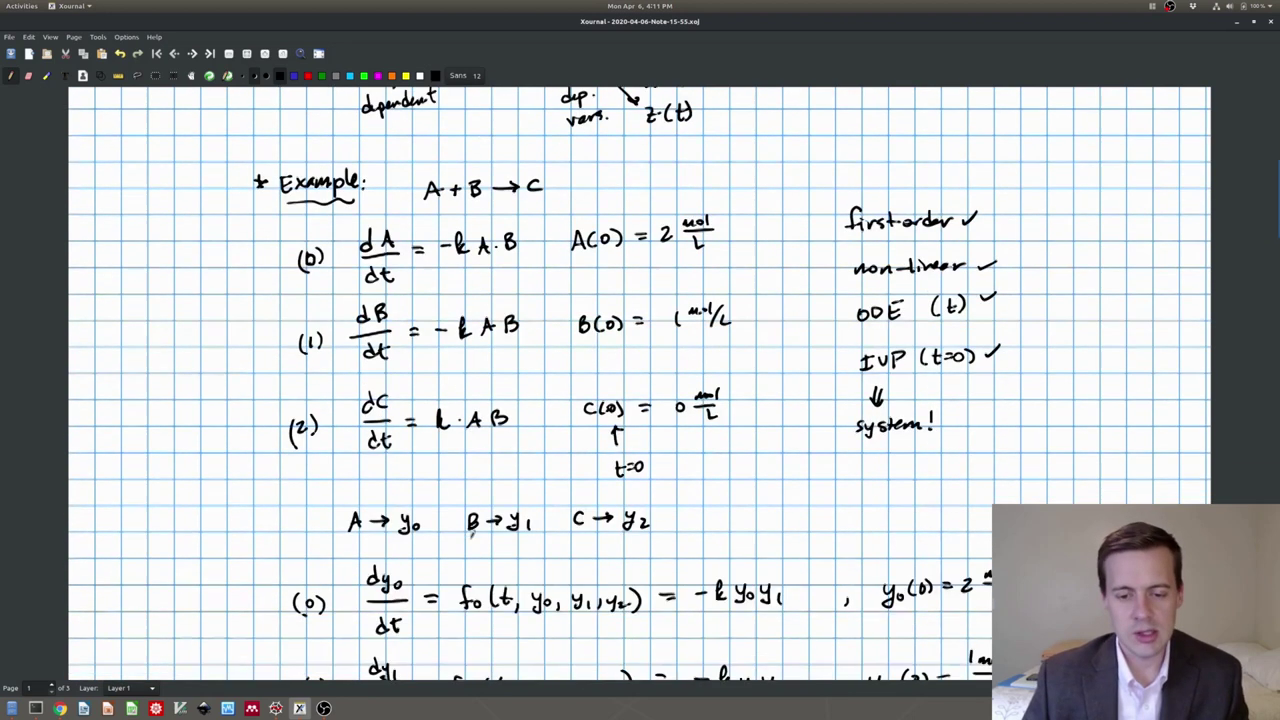
pyautogui.scroll(-4, 472, 535)
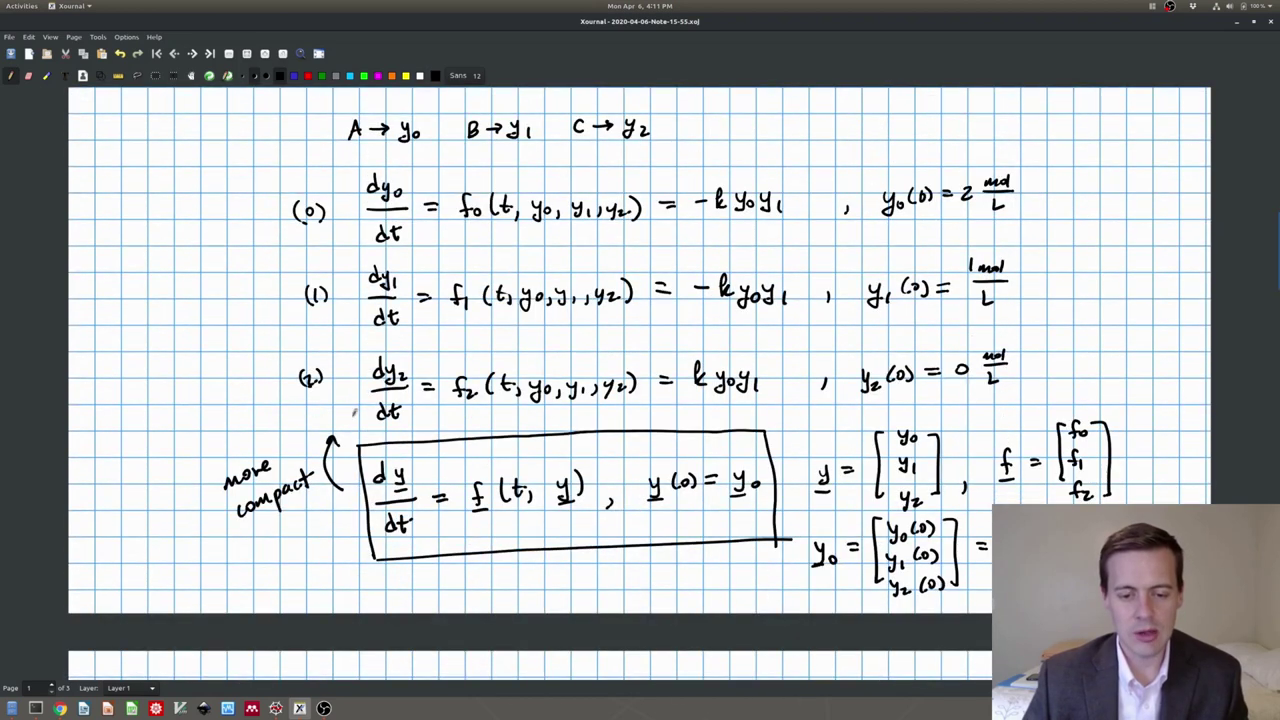
pyautogui.scroll(16, 471, 462)
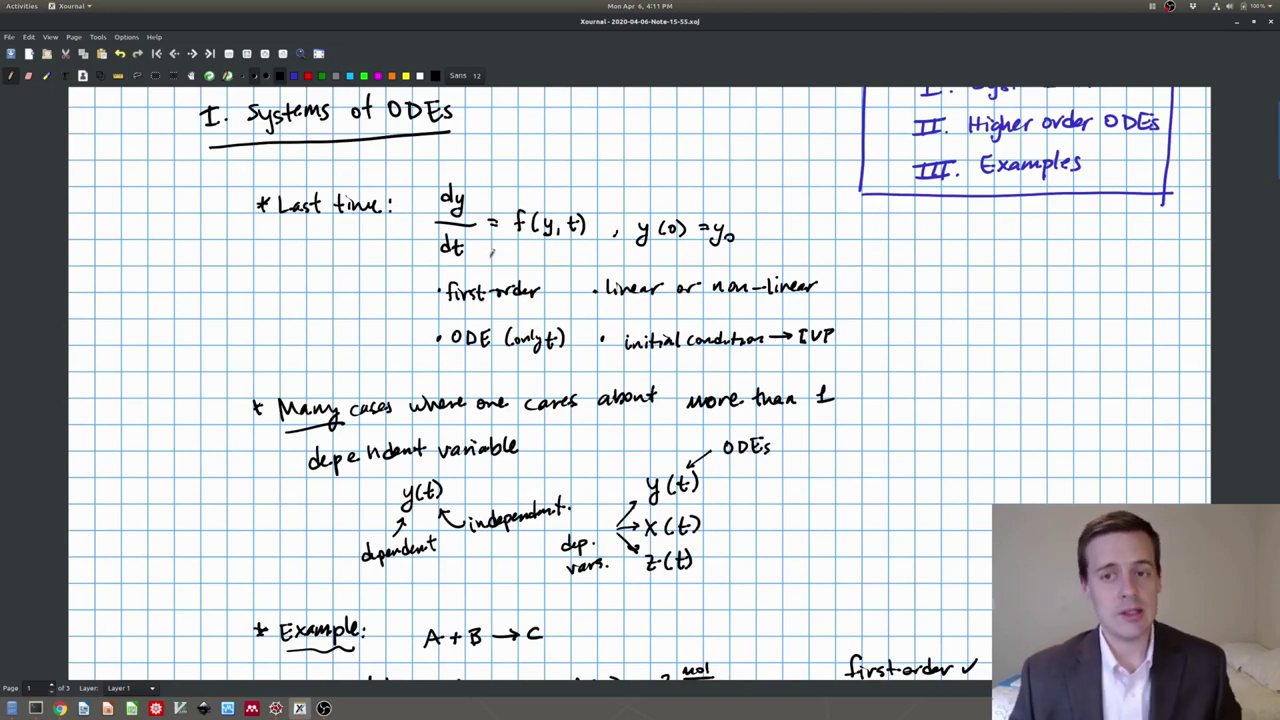
pyautogui.scroll(-6, 517, 265)
pyautogui.scroll(-18, 517, 265)
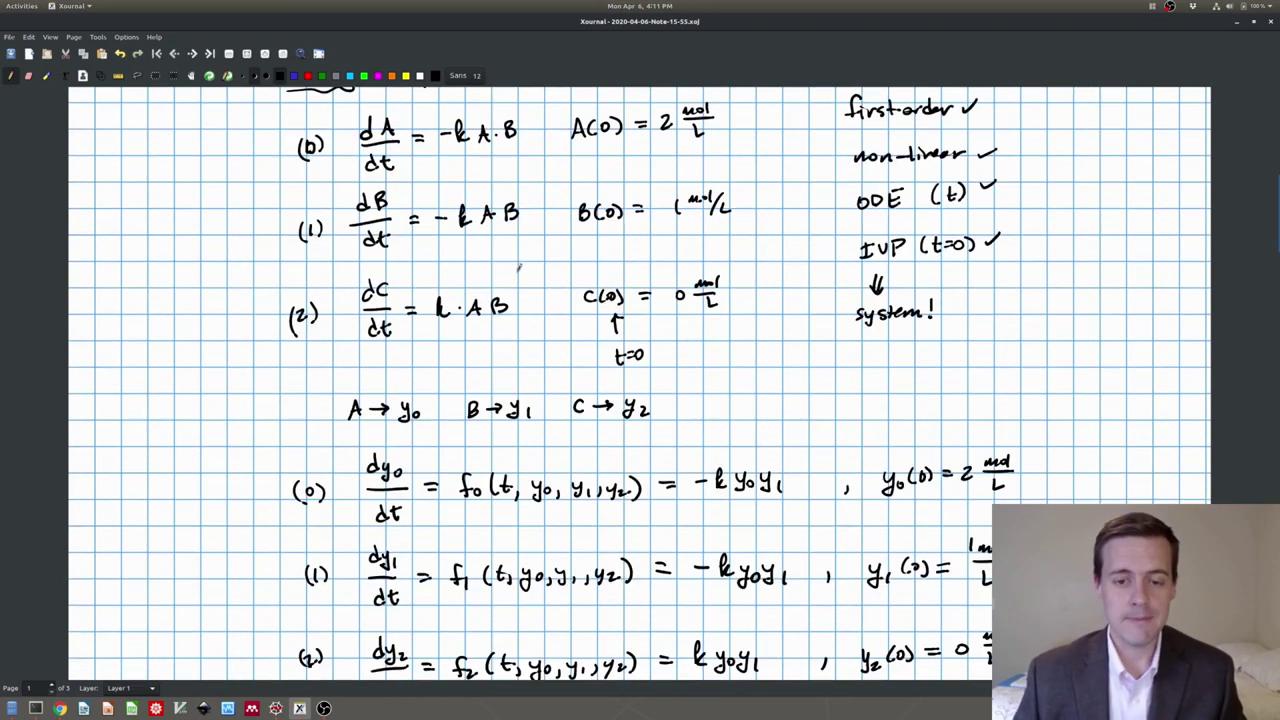
pyautogui.scroll(-1, 518, 265)
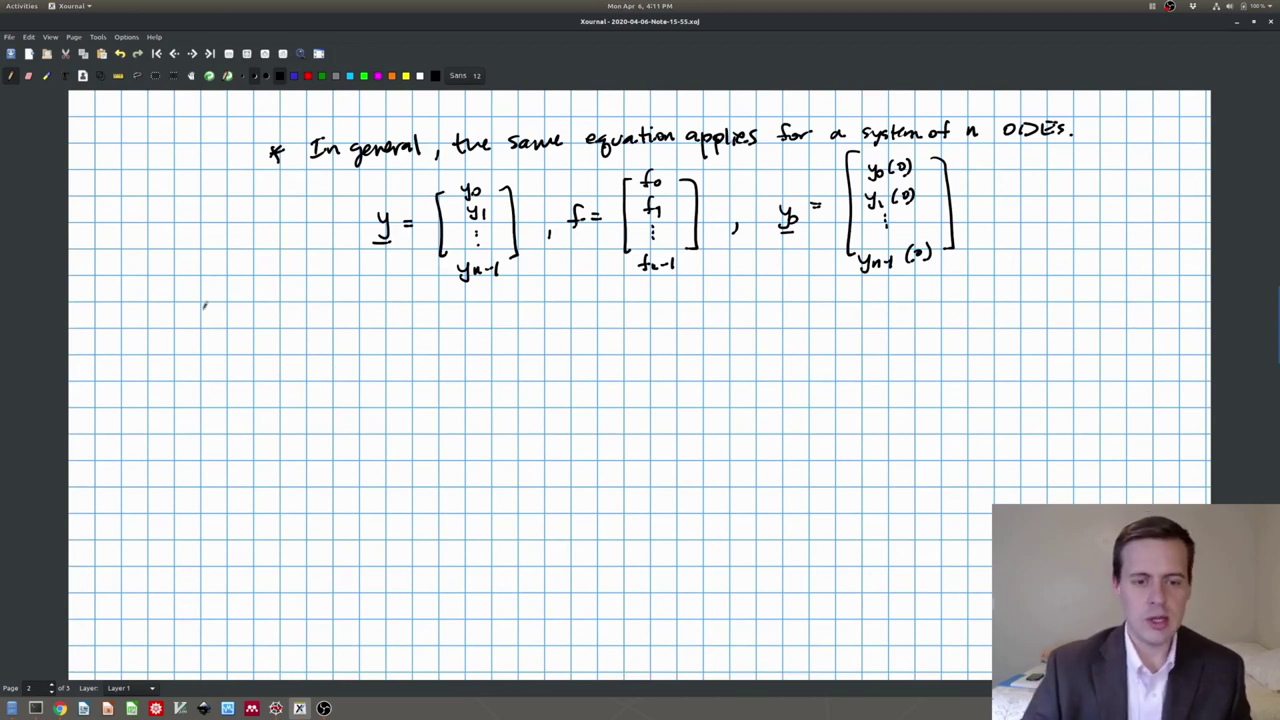
# - Handwrite the section heading 'II. Higher order ODEs'
pyautogui.moveTo(236, 312)
pyautogui.mouseDown()
pyautogui.moveTo(233, 331)
pyautogui.moveTo(253, 312)
pyautogui.moveTo(252, 330)
pyautogui.moveTo(492, 308)
pyautogui.moveTo(484, 330)
pyautogui.mouseUp()
pyautogui.click(256, 326)
pyautogui.moveTo(224, 348); pyautogui.dragTo(491, 340)
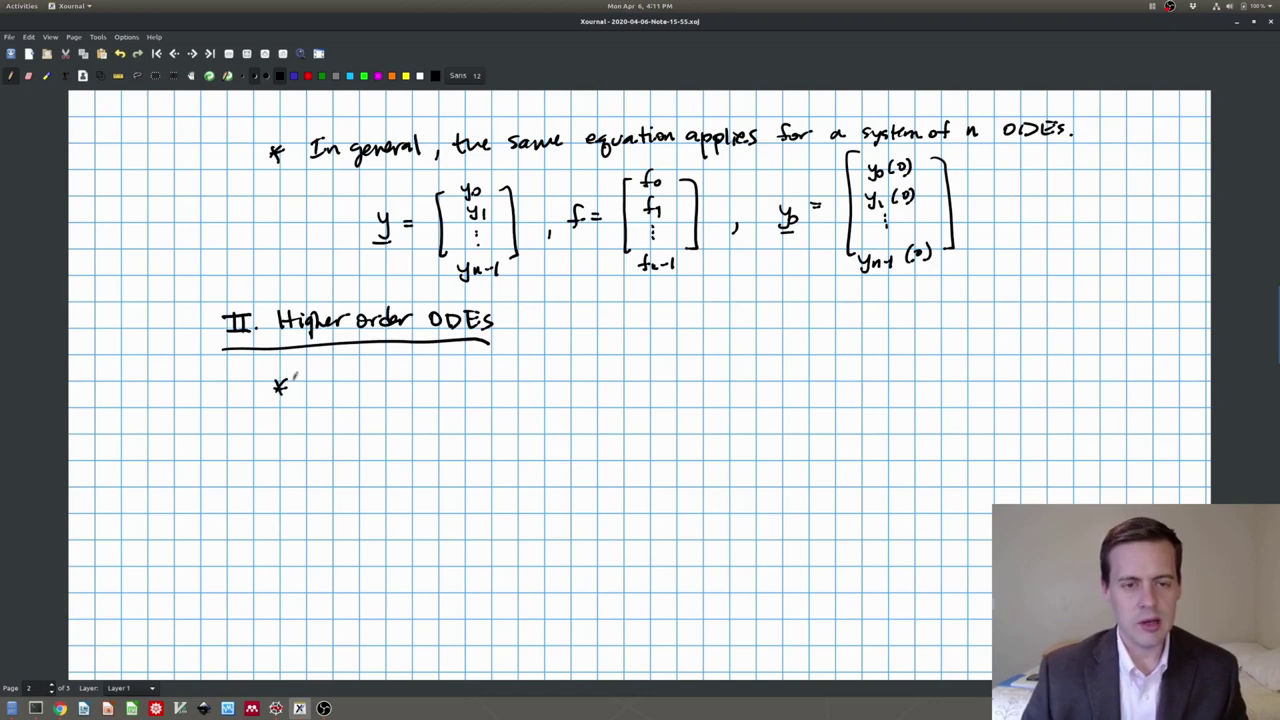
pyautogui.scroll(6, 278, 385)
pyautogui.scroll(9, 274, 386)
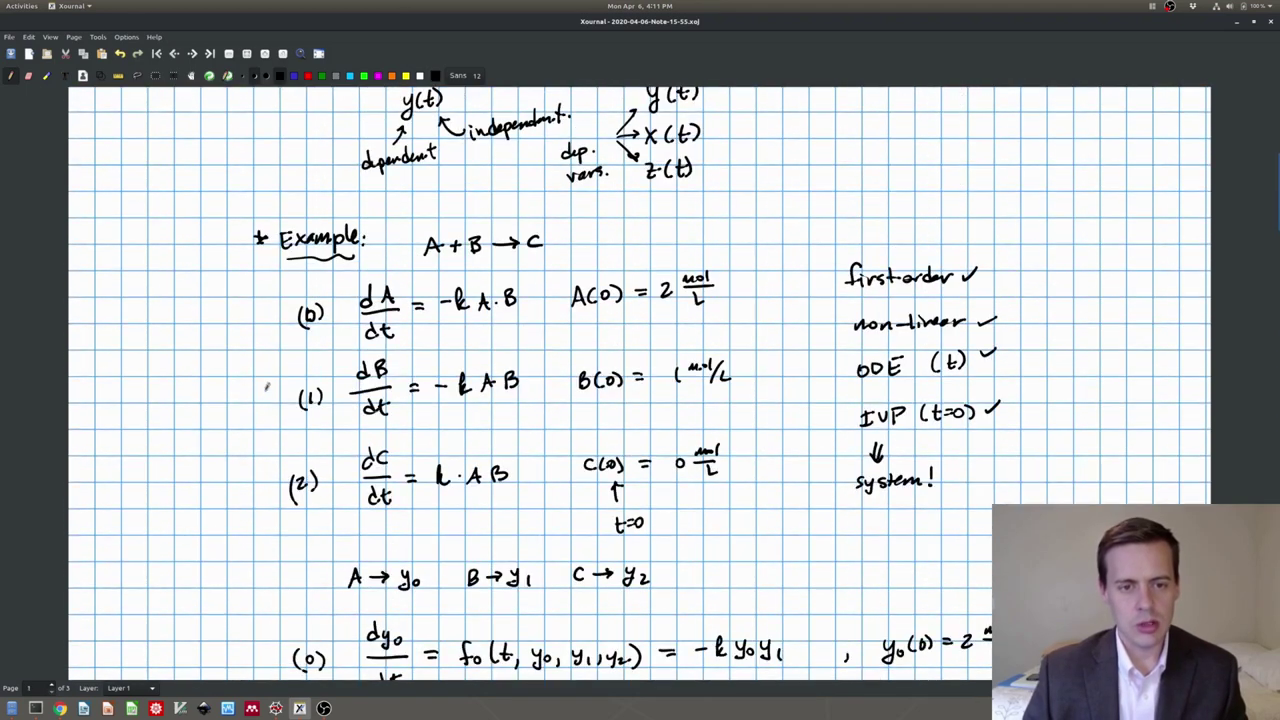
pyautogui.scroll(-15, 305, 432)
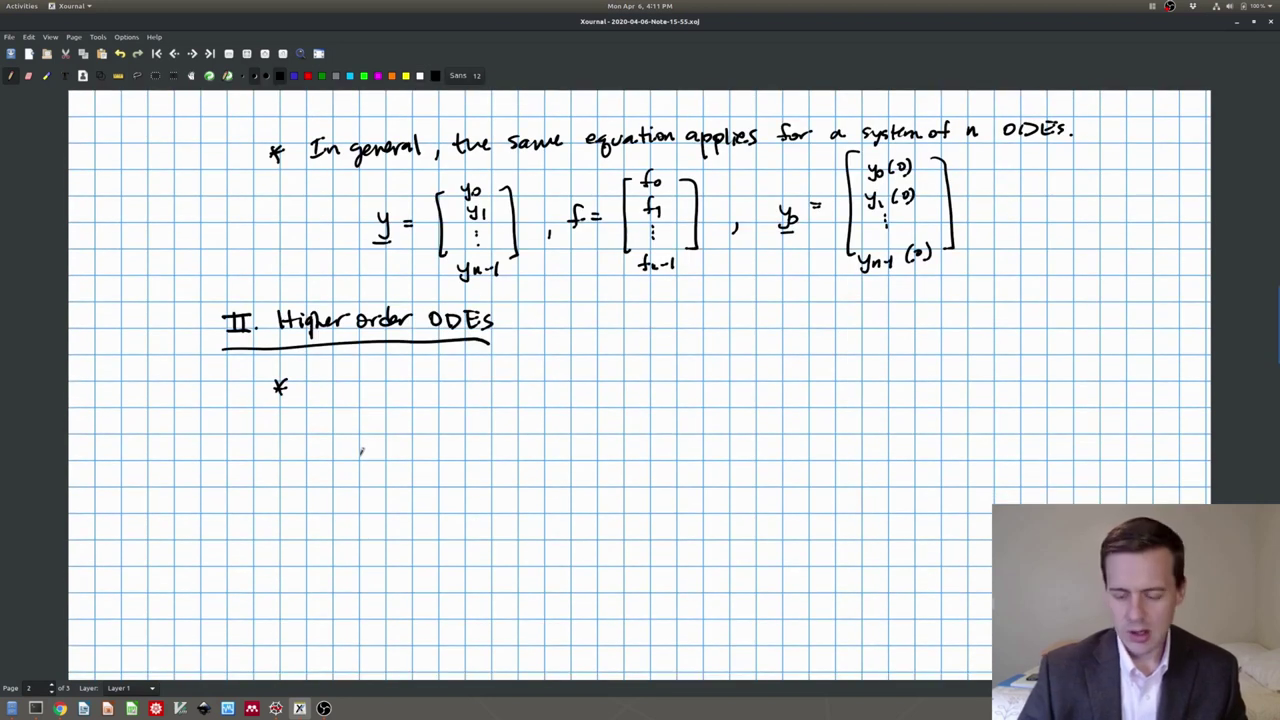
# - Write the bullet sentence on examples needing higher-order ODEs, underlining 'a lot of'
pyautogui.moveTo(317, 372)
pyautogui.mouseDown()
pyautogui.moveTo(340, 386)
pyautogui.moveTo(692, 366)
pyautogui.mouseUp()
pyautogui.moveTo(492, 394); pyautogui.dragTo(590, 388)
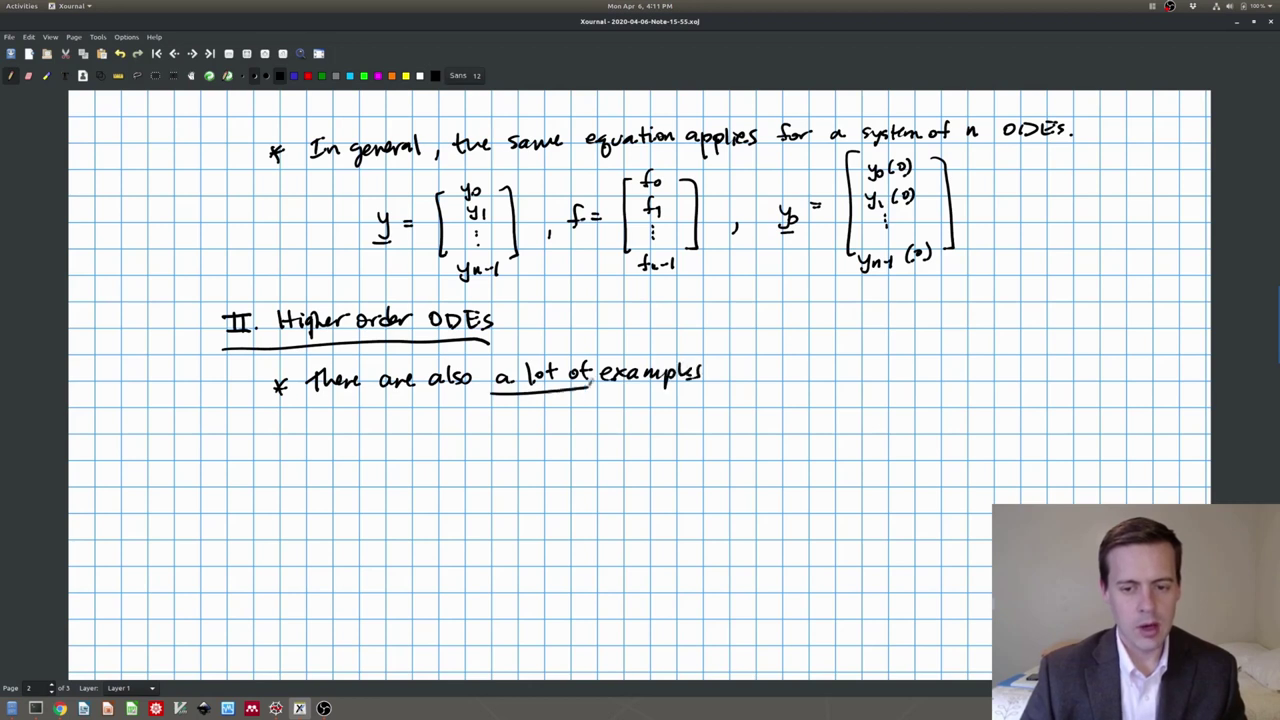
pyautogui.moveTo(733, 358); pyautogui.dragTo(760, 374)
pyautogui.moveTo(762, 370); pyautogui.dragTo(840, 368)
pyautogui.moveTo(860, 366); pyautogui.dragTo(1028, 370)
pyautogui.moveTo(318, 423)
pyautogui.mouseDown()
pyautogui.moveTo(340, 432)
pyautogui.moveTo(472, 413)
pyautogui.moveTo(490, 430)
pyautogui.moveTo(526, 430)
pyautogui.mouseUp()
pyautogui.click(546, 426)
# - Add an underlined '* Example:' bullet below the sentence
pyautogui.moveTo(288, 476)
pyautogui.mouseDown()
pyautogui.moveTo(278, 496)
pyautogui.moveTo(394, 484)
pyautogui.moveTo(416, 498)
pyautogui.mouseUp()
pyautogui.moveTo(322, 512); pyautogui.dragTo(406, 508)
pyautogui.click(430, 484)
pyautogui.click(430, 496)
pyautogui.scroll(-3, 436, 484)
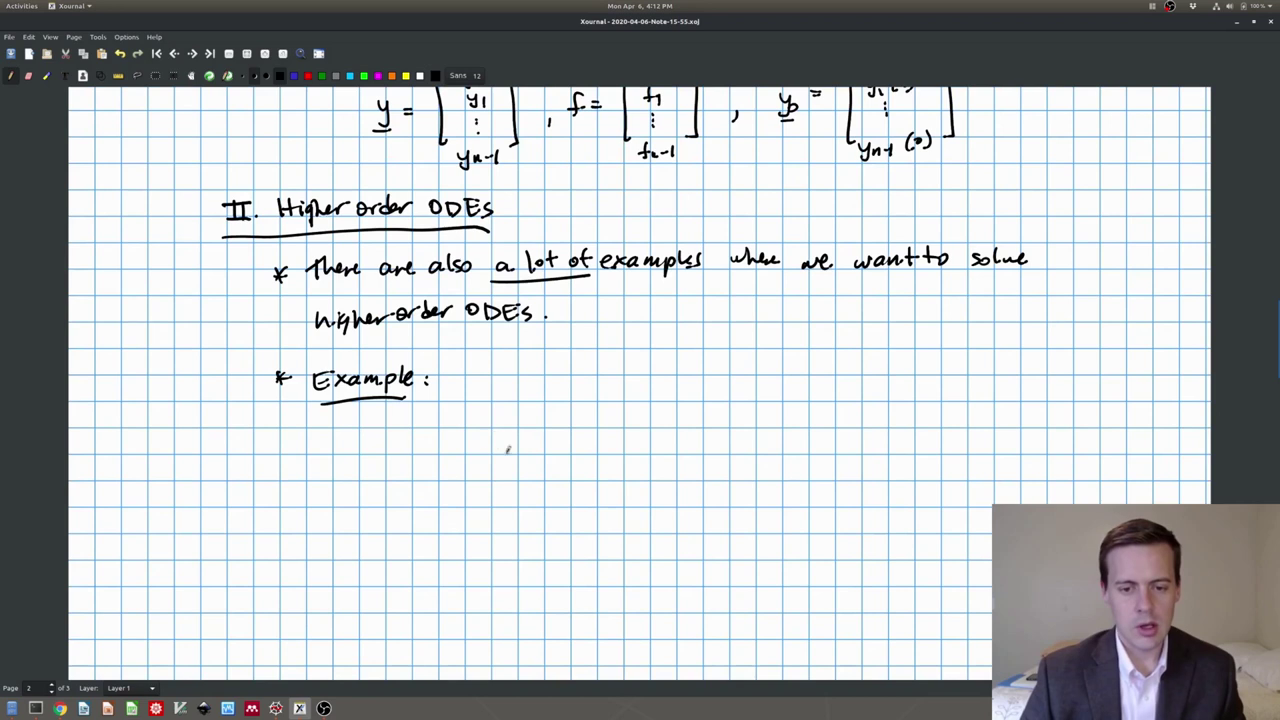
# - Write the equation m d²x/dt² = -g, undoing a misplaced d stroke
pyautogui.moveTo(472, 412)
pyautogui.mouseDown()
pyautogui.moveTo(462, 420)
pyautogui.moveTo(481, 405)
pyautogui.mouseUp()
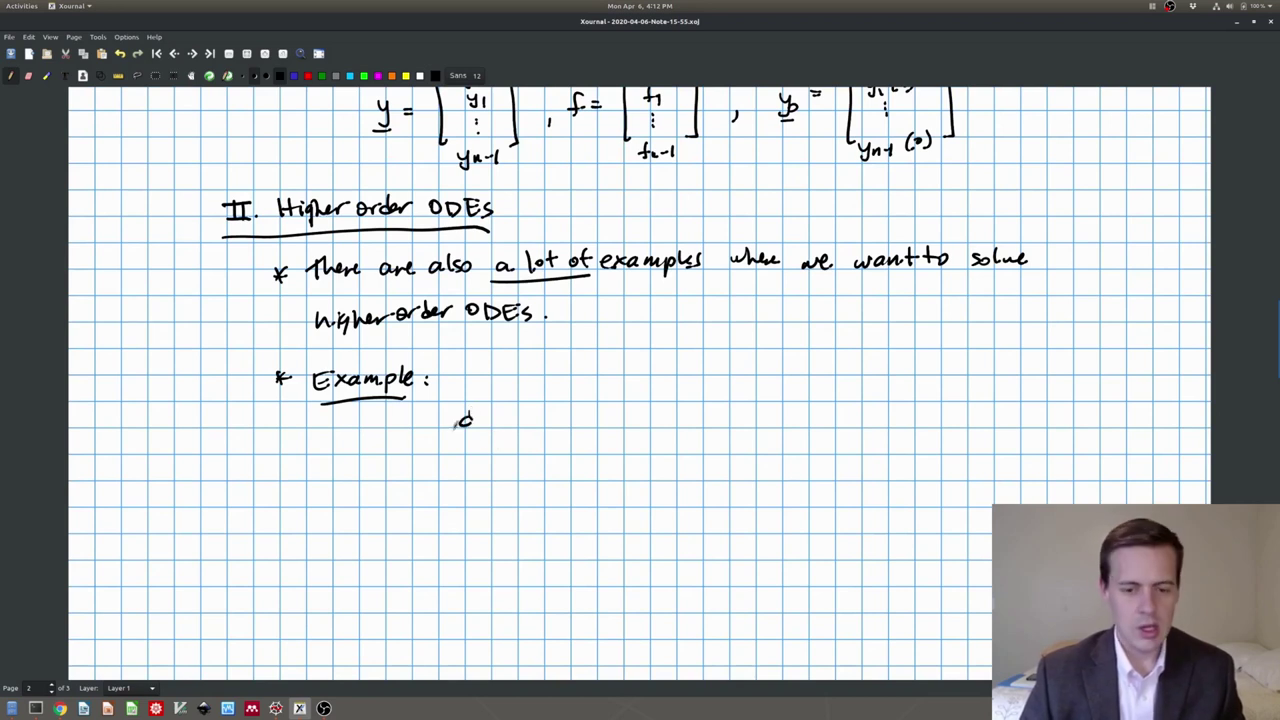
pyautogui.hotkey('ctrl', 'z')
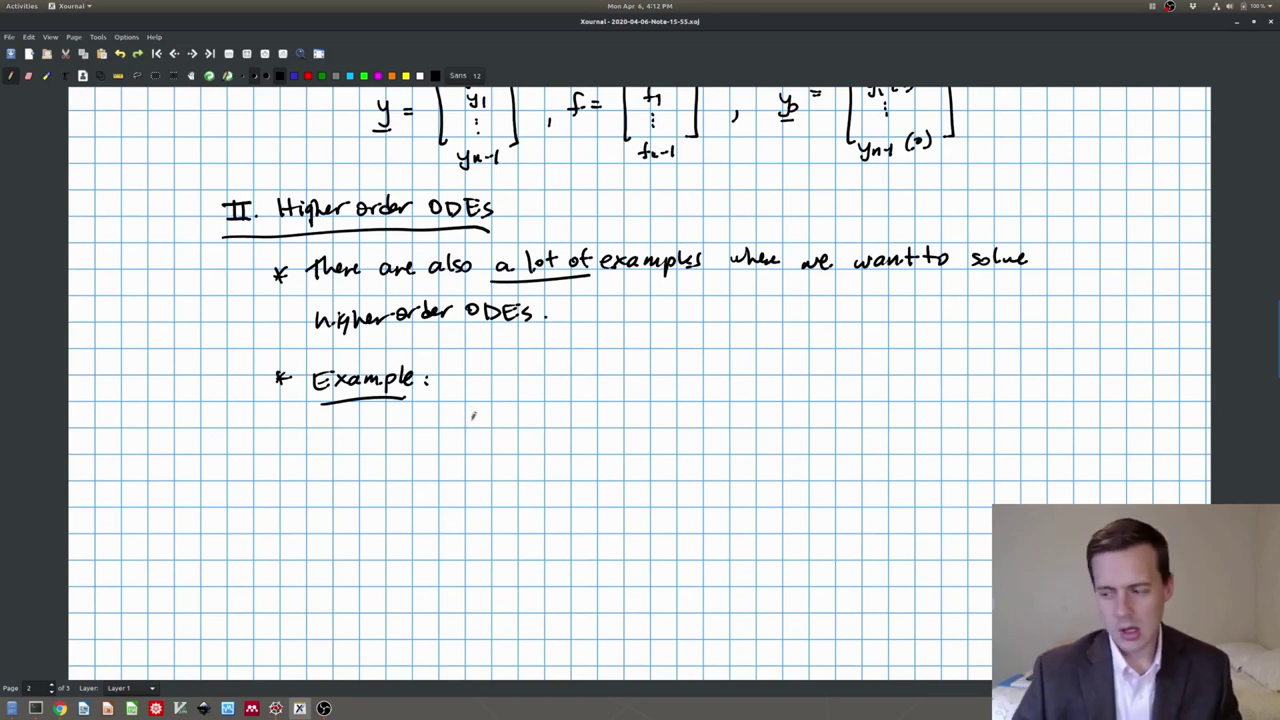
pyautogui.moveTo(432, 450); pyautogui.dragTo(452, 450)
pyautogui.moveTo(470, 422); pyautogui.dragTo(480, 406)
pyautogui.moveTo(484, 418); pyautogui.dragTo(490, 425)
pyautogui.moveTo(482, 424)
pyautogui.mouseDown()
pyautogui.moveTo(496, 440)
pyautogui.moveTo(484, 440)
pyautogui.mouseUp()
pyautogui.moveTo(458, 450)
pyautogui.mouseDown()
pyautogui.moveTo(500, 444)
pyautogui.moveTo(478, 480)
pyautogui.moveTo(490, 480)
pyautogui.mouseUp()
pyautogui.moveTo(482, 466)
pyautogui.mouseDown()
pyautogui.moveTo(538, 438)
pyautogui.moveTo(562, 443)
pyautogui.mouseUp()
pyautogui.moveTo(578, 440); pyautogui.dragTo(567, 466)
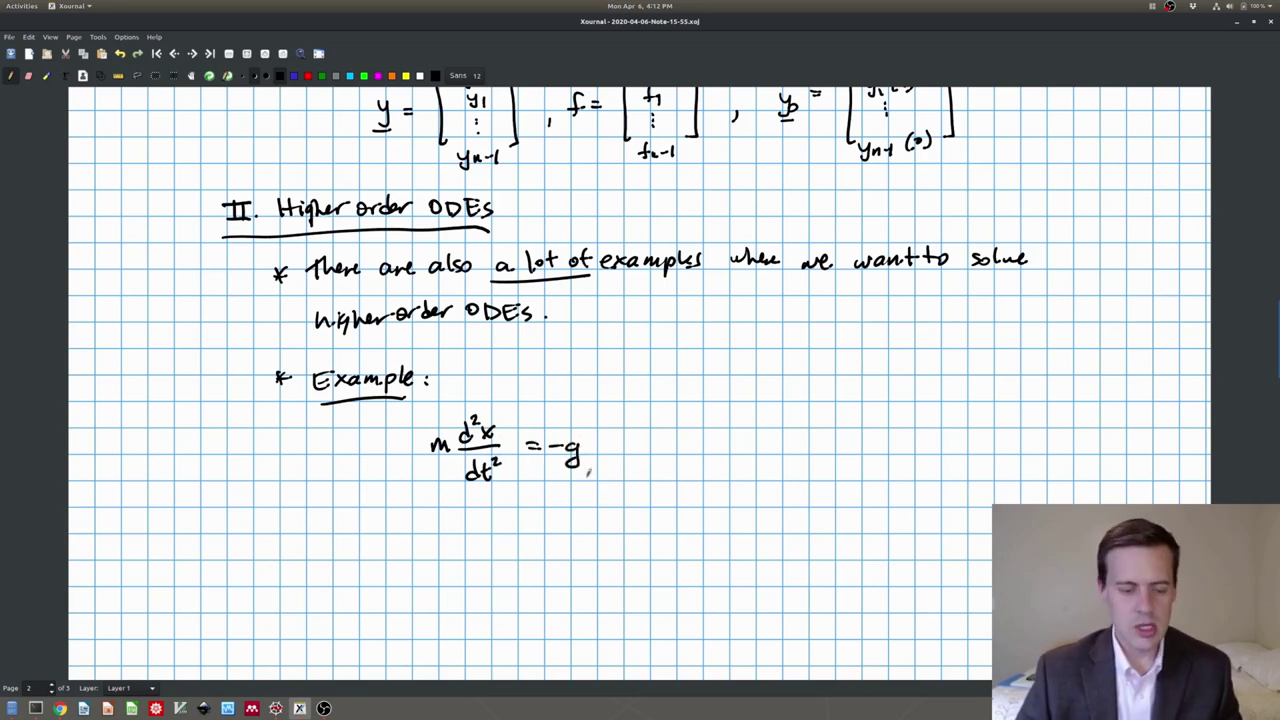
# - Write g = -9.8 m/s² to the right of the equation
pyautogui.moveTo(818, 397)
pyautogui.mouseDown()
pyautogui.moveTo(801, 416)
pyautogui.moveTo(835, 397)
pyautogui.mouseUp()
pyautogui.moveTo(825, 404); pyautogui.dragTo(854, 399)
pyautogui.moveTo(870, 386)
pyautogui.mouseDown()
pyautogui.moveTo(870, 407)
pyautogui.moveTo(916, 398)
pyautogui.mouseUp()
pyautogui.click(881, 403)
pyautogui.moveTo(927, 386); pyautogui.dragTo(928, 405)
pyautogui.moveTo(944, 388); pyautogui.dragTo(953, 395)
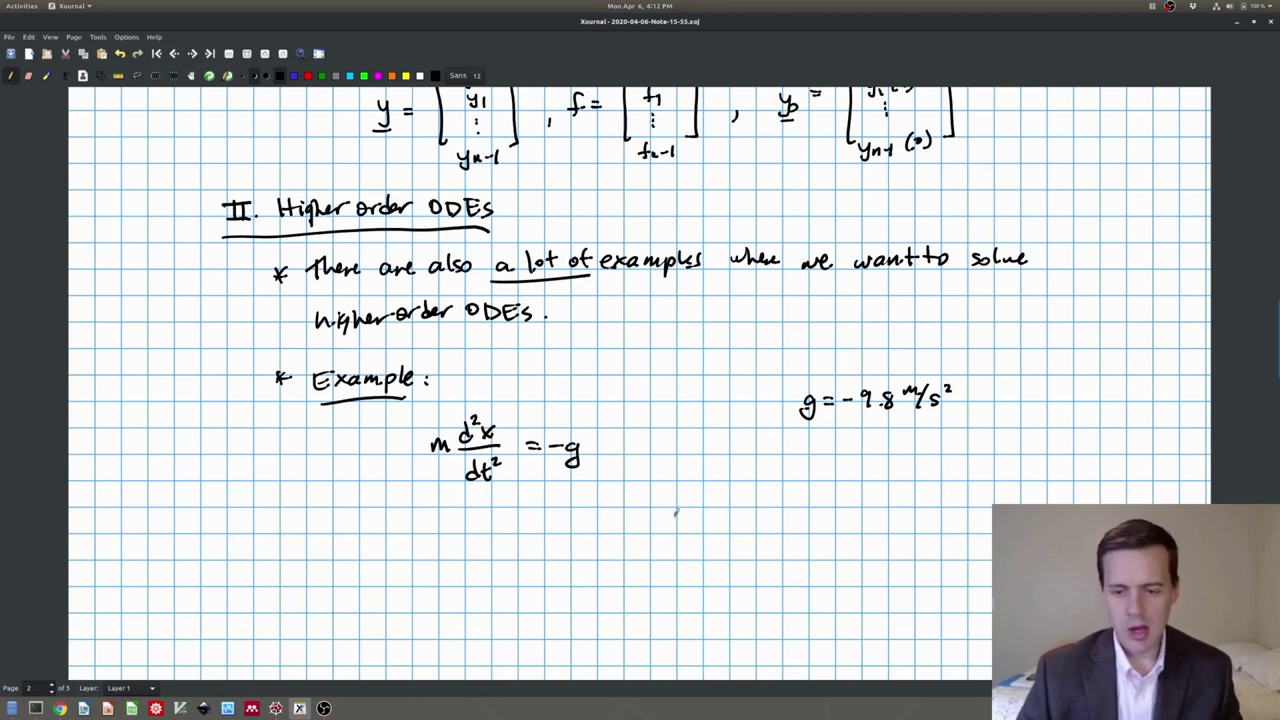
# - Write the initial conditions x(0) = 10 m and x'(0) = 0 m/s below
pyautogui.moveTo(422, 512)
pyautogui.mouseDown()
pyautogui.moveTo(436, 528)
pyautogui.moveTo(421, 530)
pyautogui.moveTo(445, 530)
pyautogui.mouseUp()
pyautogui.moveTo(455, 512)
pyautogui.mouseDown()
pyautogui.moveTo(463, 530)
pyautogui.moveTo(490, 515)
pyautogui.mouseUp()
pyautogui.moveTo(477, 525); pyautogui.dragTo(586, 522)
pyautogui.moveTo(601, 500); pyautogui.dragTo(607, 521)
pyautogui.moveTo(618, 507)
pyautogui.mouseDown()
pyautogui.moveTo(627, 521)
pyautogui.moveTo(648, 509)
pyautogui.mouseUp()
pyautogui.moveTo(637, 516); pyautogui.dragTo(663, 504)
pyautogui.moveTo(680, 495)
pyautogui.mouseDown()
pyautogui.moveTo(698, 496)
pyautogui.moveTo(686, 520)
pyautogui.mouseUp()
pyautogui.moveTo(704, 502); pyautogui.dragTo(692, 520)
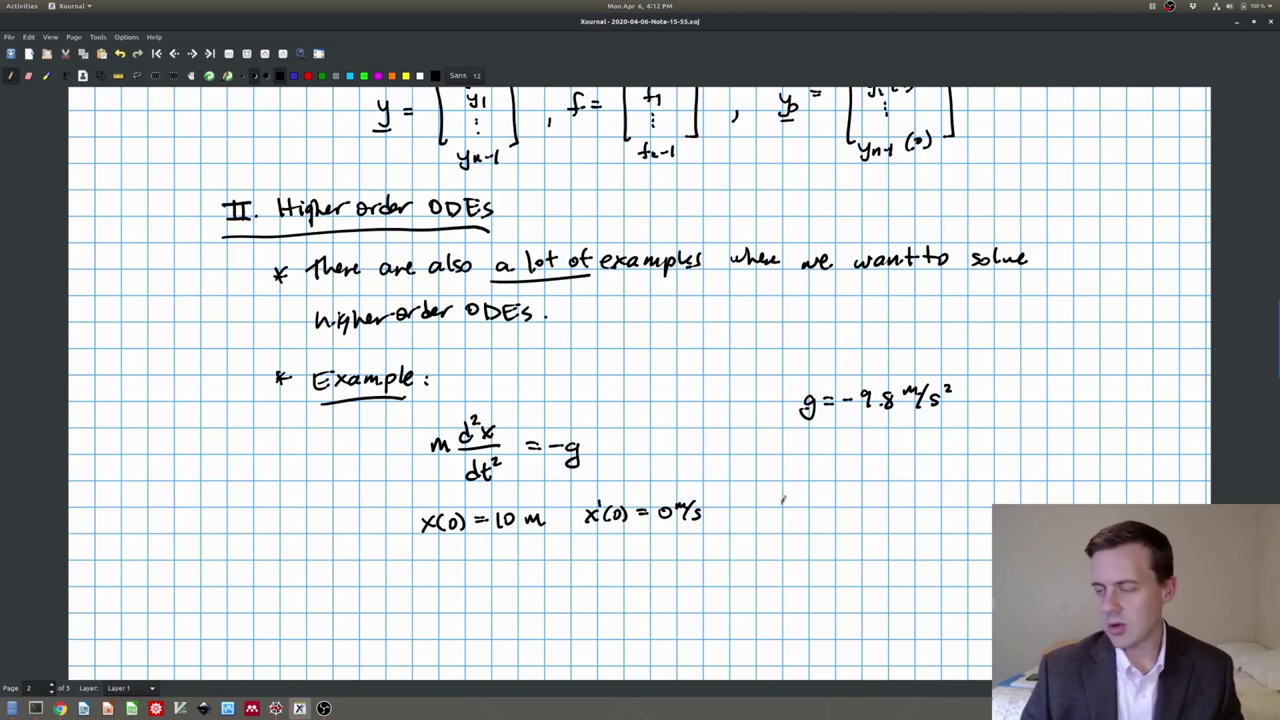
pyautogui.scroll(-3, 783, 499)
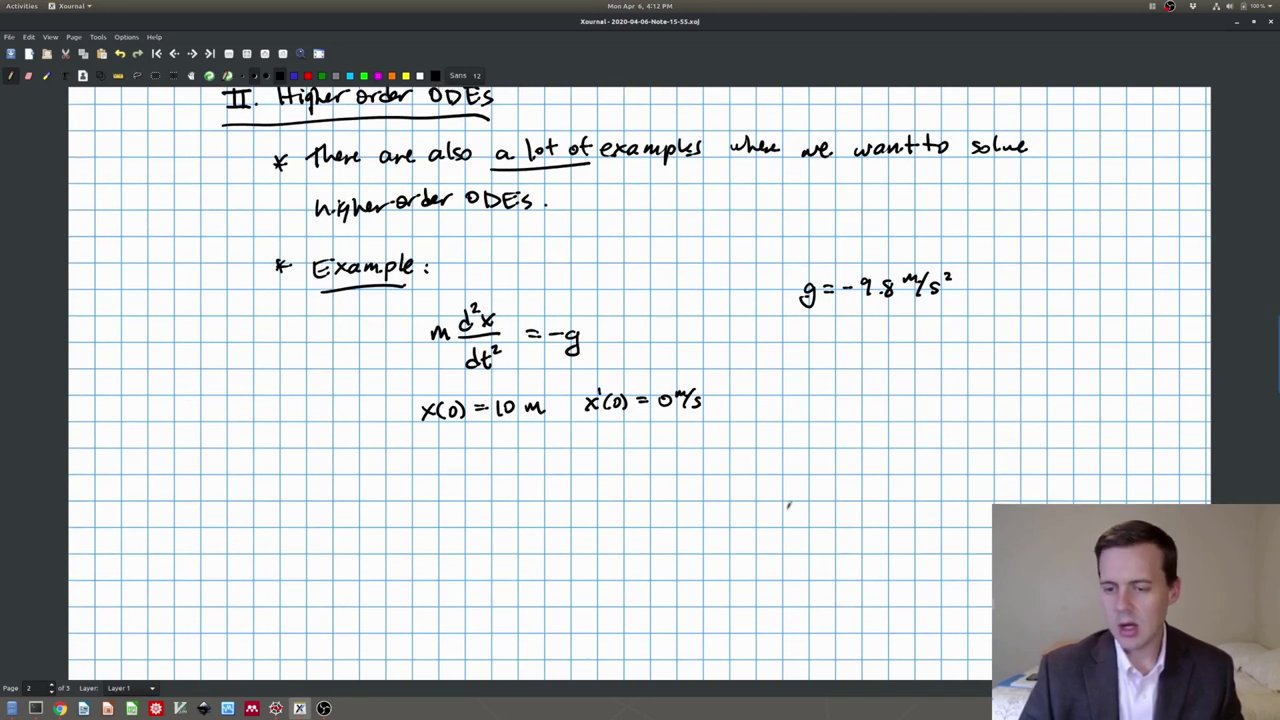
# - Draw the cliff, a falling arrow and a dashed 10 m height line with arrow
pyautogui.moveTo(774, 377)
pyautogui.mouseDown()
pyautogui.moveTo(922, 385)
pyautogui.moveTo(915, 507)
pyautogui.mouseUp()
pyautogui.moveTo(907, 331)
pyautogui.mouseDown()
pyautogui.moveTo(921, 334)
pyautogui.moveTo(909, 335)
pyautogui.moveTo(923, 375)
pyautogui.moveTo(930, 347)
pyautogui.moveTo(950, 356)
pyautogui.moveTo(941, 344)
pyautogui.mouseUp()
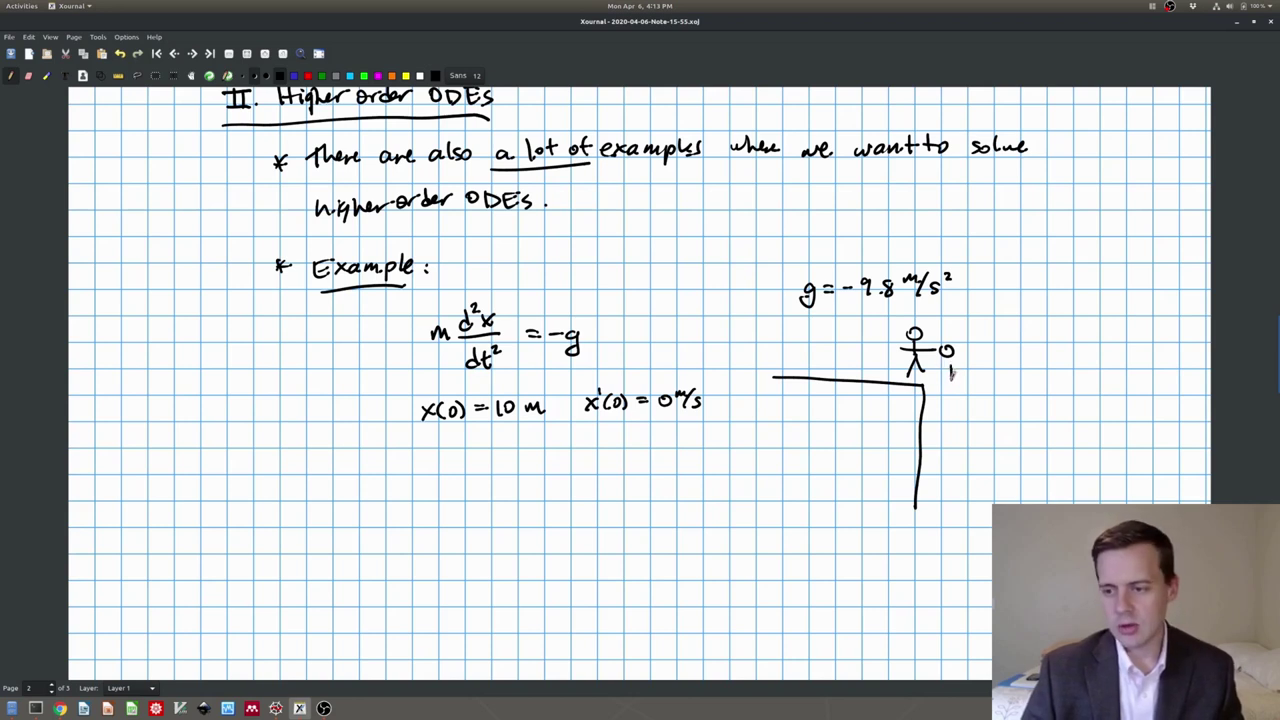
pyautogui.moveTo(946, 386); pyautogui.dragTo(975, 350)
pyautogui.moveTo(984, 351); pyautogui.dragTo(1040, 361)
pyautogui.moveTo(1050, 352); pyautogui.dragTo(1074, 364)
pyautogui.moveTo(1004, 378)
pyautogui.mouseDown()
pyautogui.moveTo(1013, 493)
pyautogui.moveTo(1022, 475)
pyautogui.mouseUp()
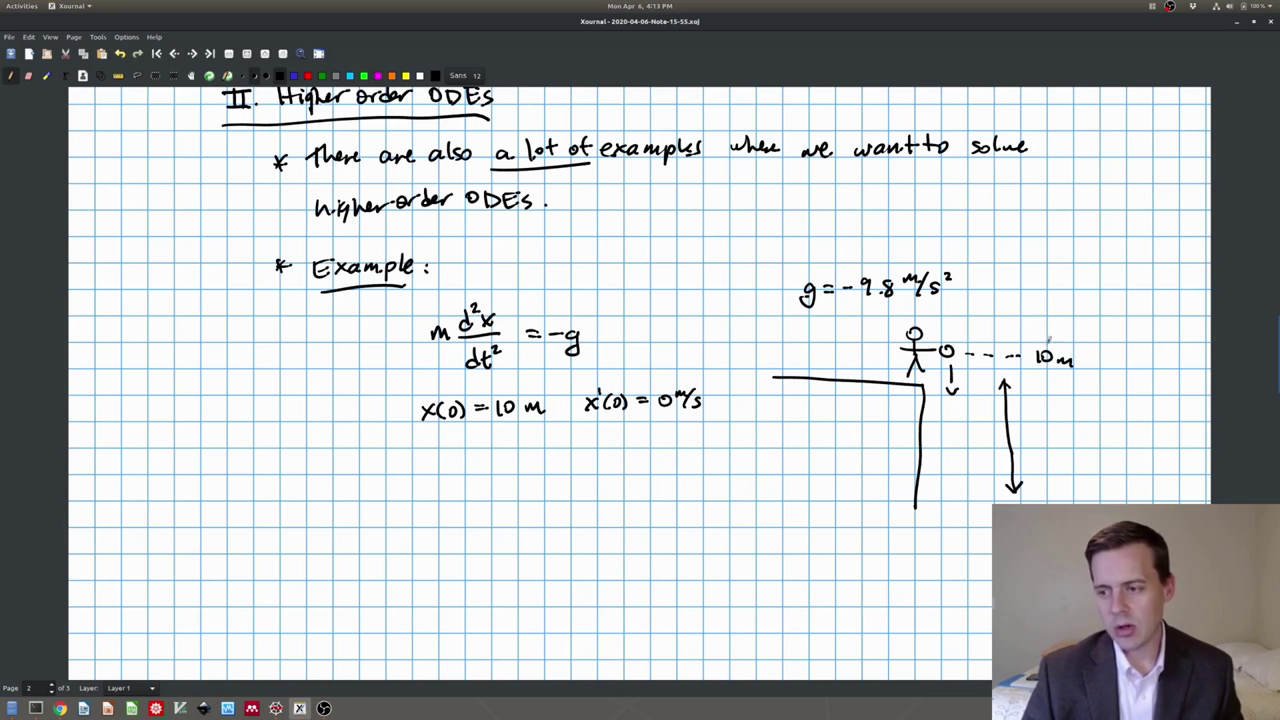
# - Point an arrow at the ball and label it v₀ = 0 m/s
pyautogui.moveTo(960, 338)
pyautogui.mouseDown()
pyautogui.moveTo(987, 315)
pyautogui.moveTo(972, 338)
pyautogui.moveTo(1022, 314)
pyautogui.mouseUp()
pyautogui.moveTo(1013, 319); pyautogui.dragTo(1066, 309)
pyautogui.moveTo(1072, 313); pyautogui.dragTo(1070, 320)
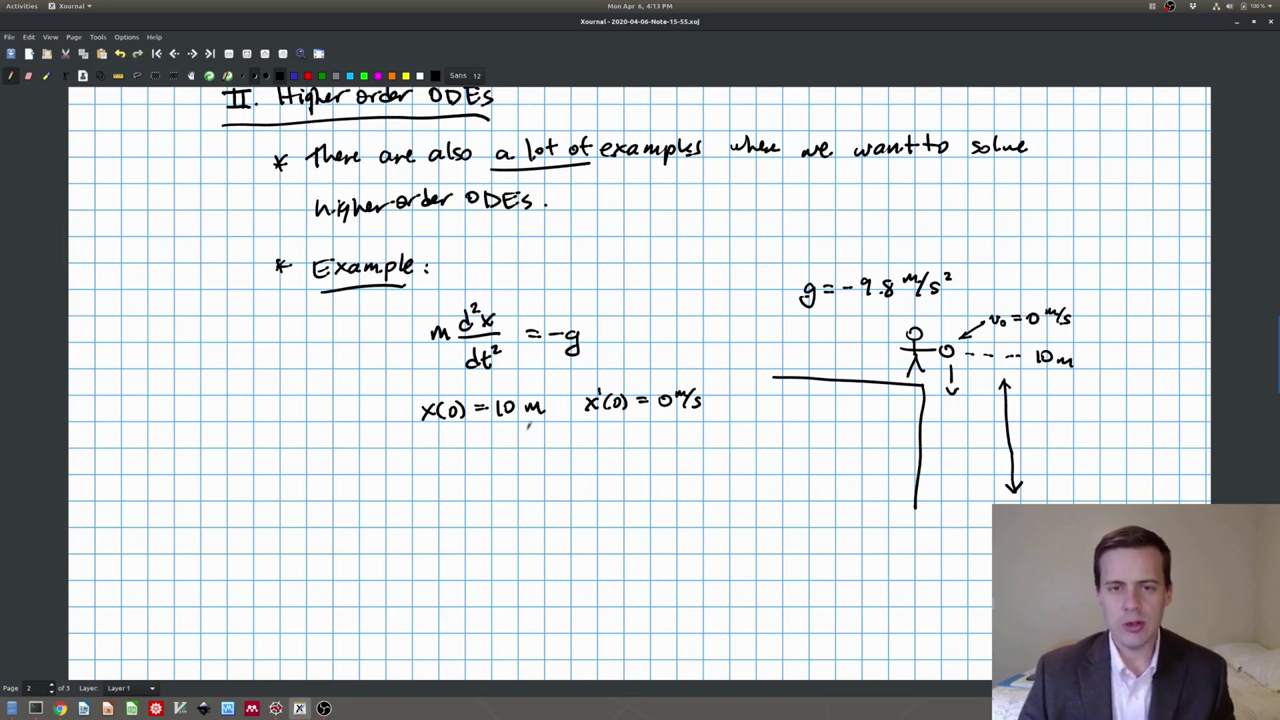
pyautogui.scroll(1, 530, 430)
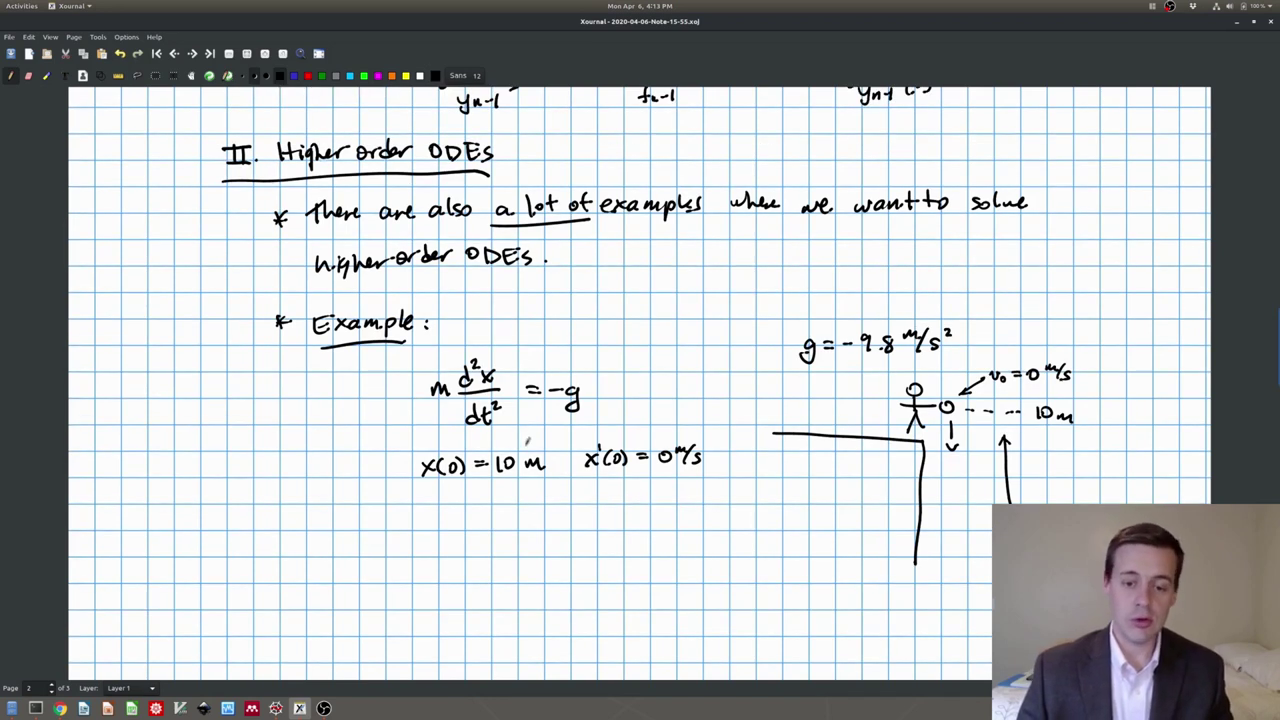
pyautogui.scroll(-1, 552, 490)
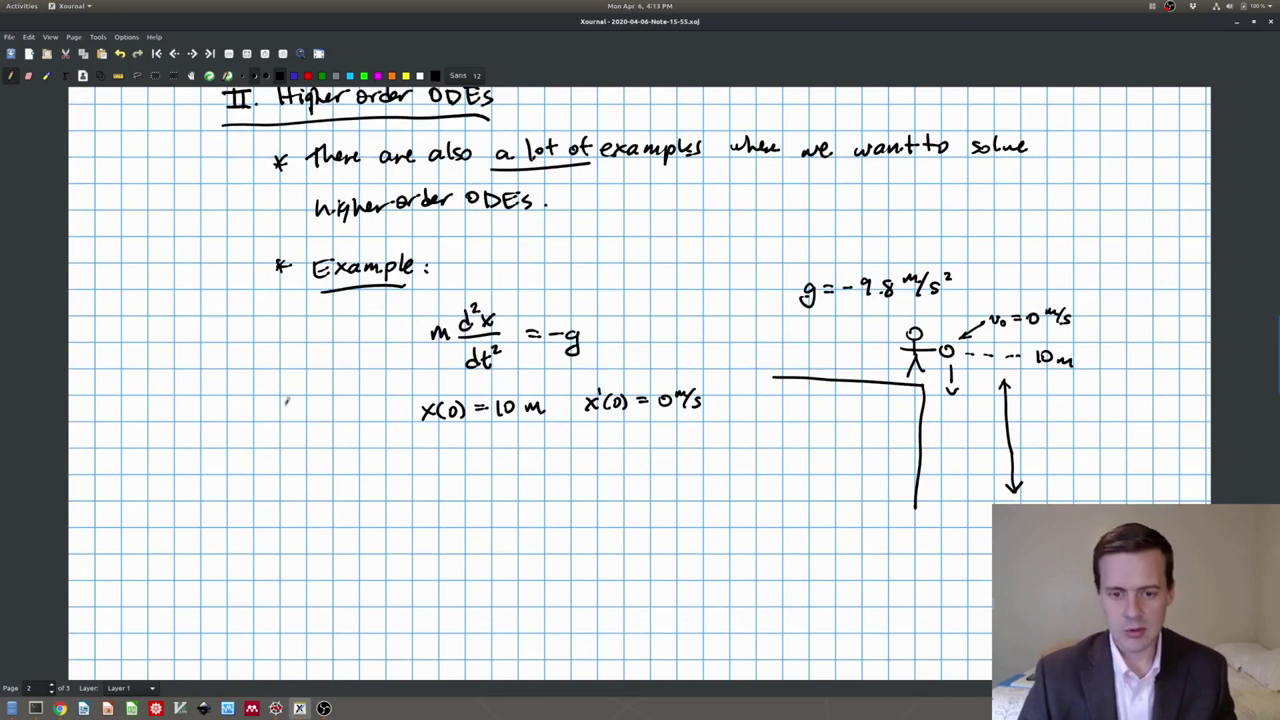
# - Write '2nd order, linear, ODE, IVP' with the note '(non-system) … yet.' beneath
pyautogui.moveTo(452, 456); pyautogui.dragTo(752, 446)
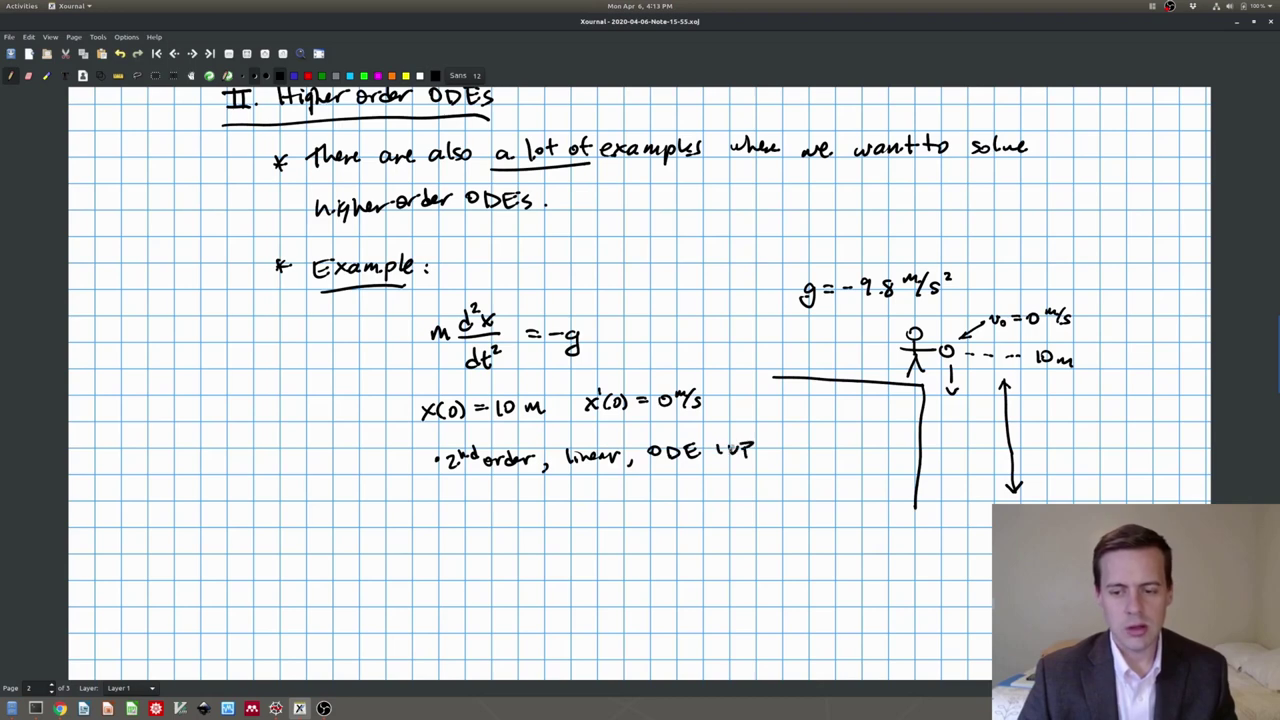
pyautogui.scroll(20, 822, 392)
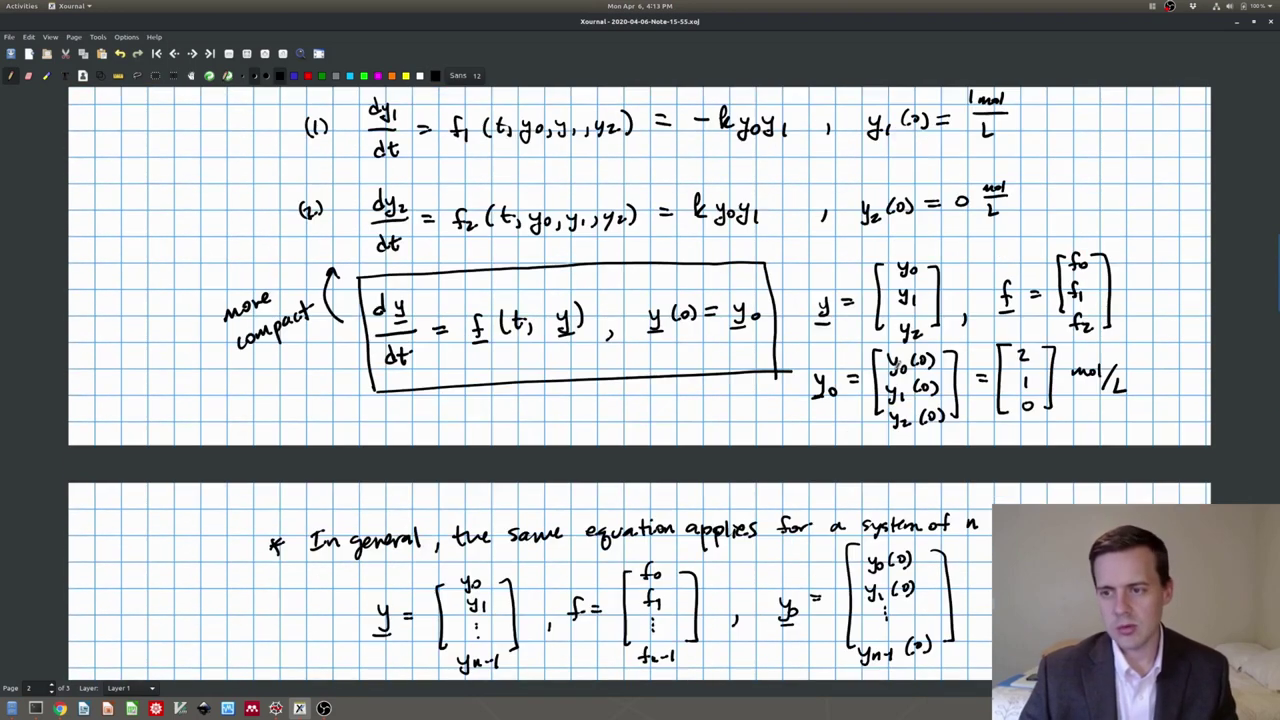
pyautogui.scroll(3, 897, 365)
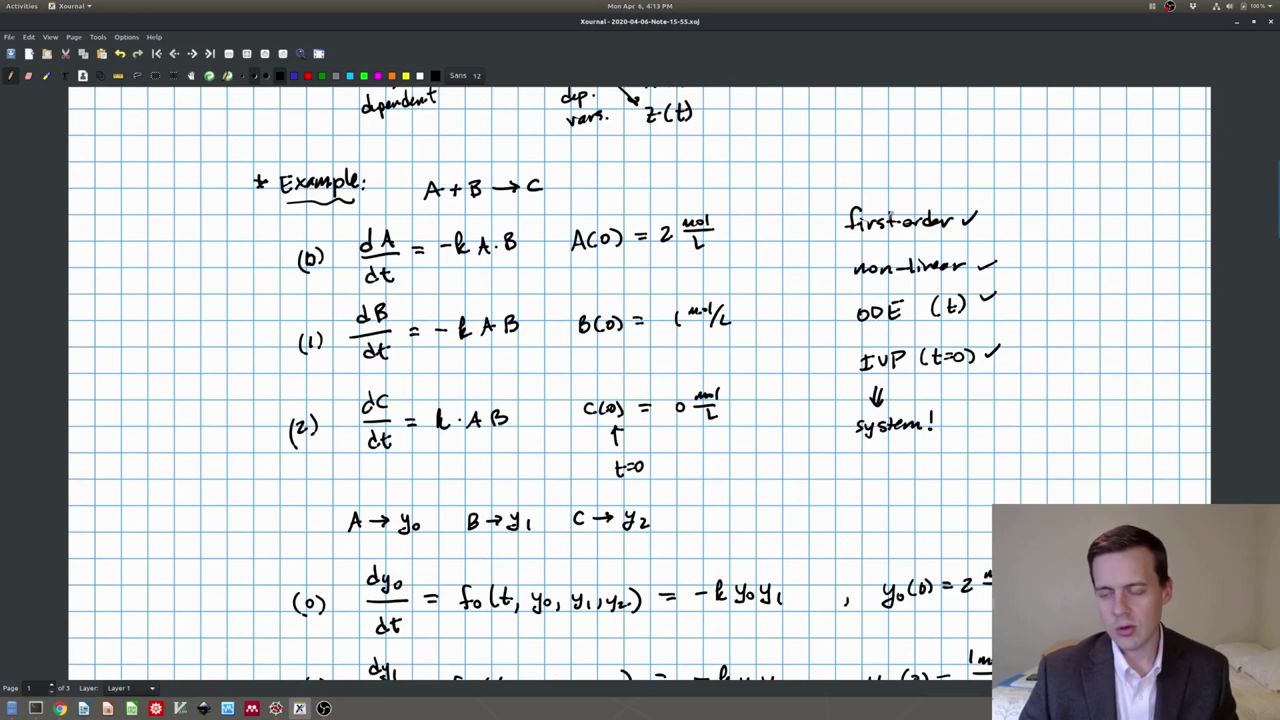
pyautogui.scroll(2, 751, 286)
pyautogui.scroll(-20, 720, 280)
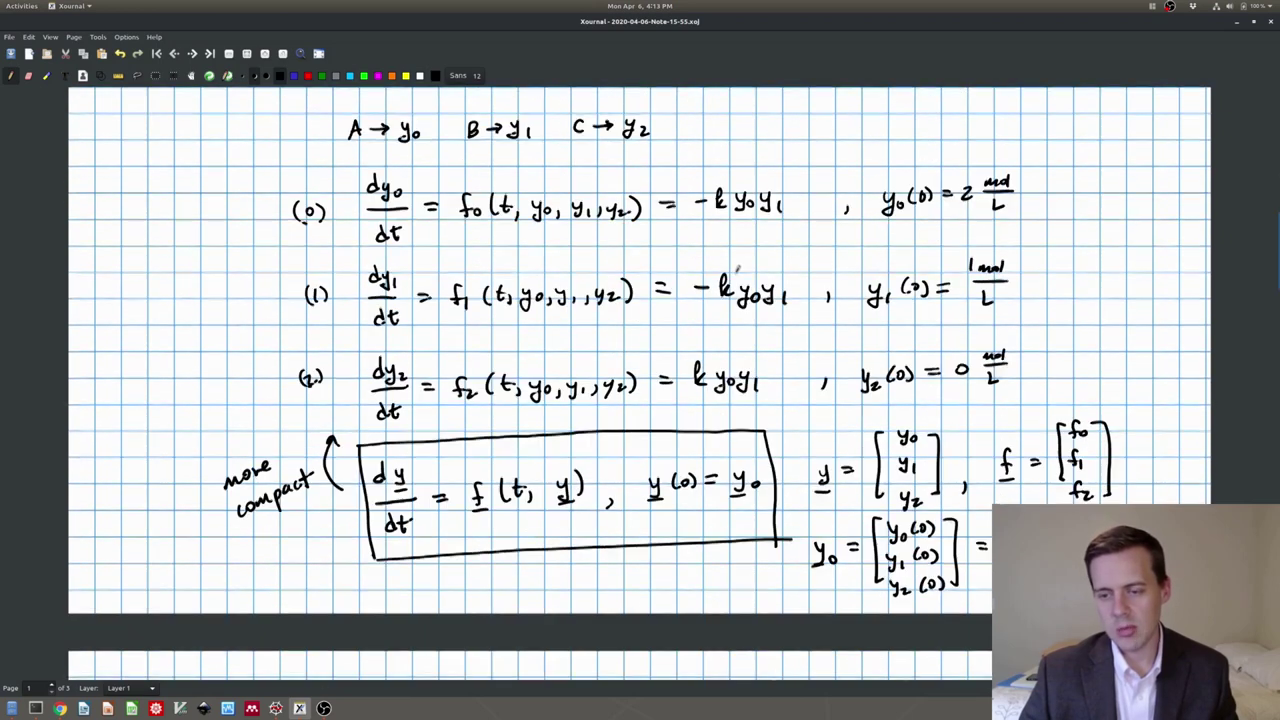
pyautogui.scroll(-3, 695, 272)
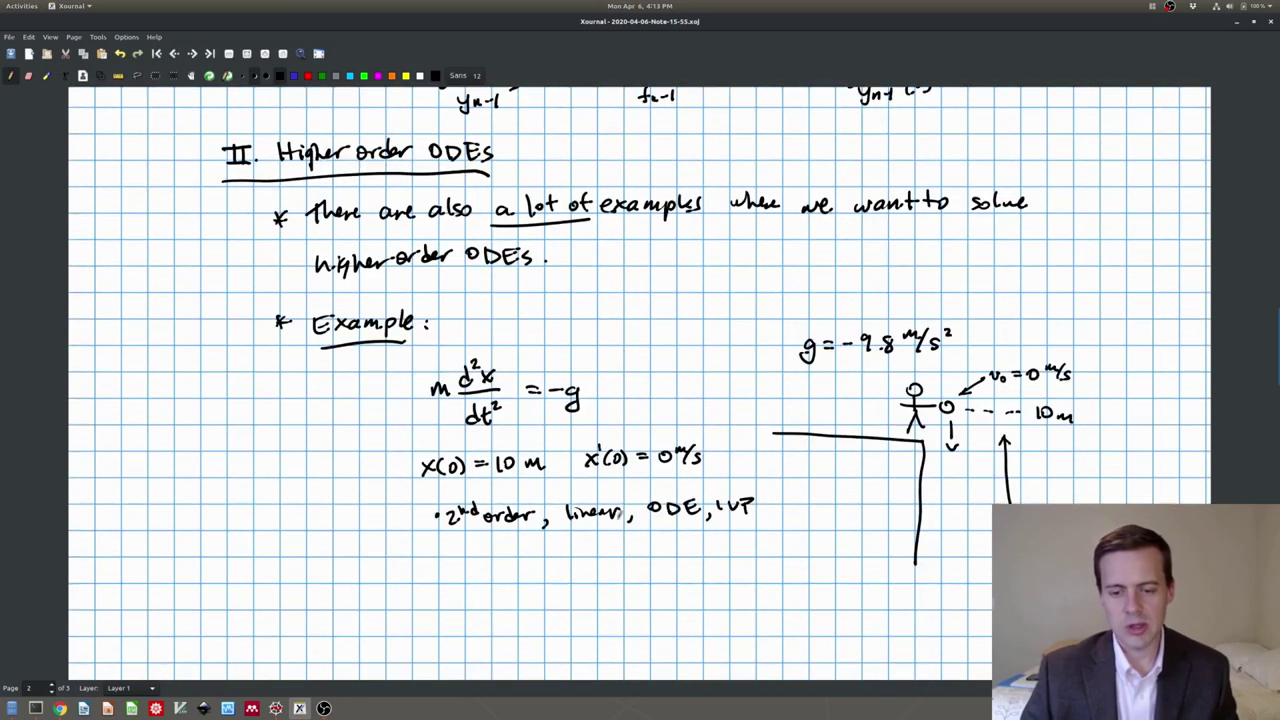
pyautogui.scroll(-3, 610, 508)
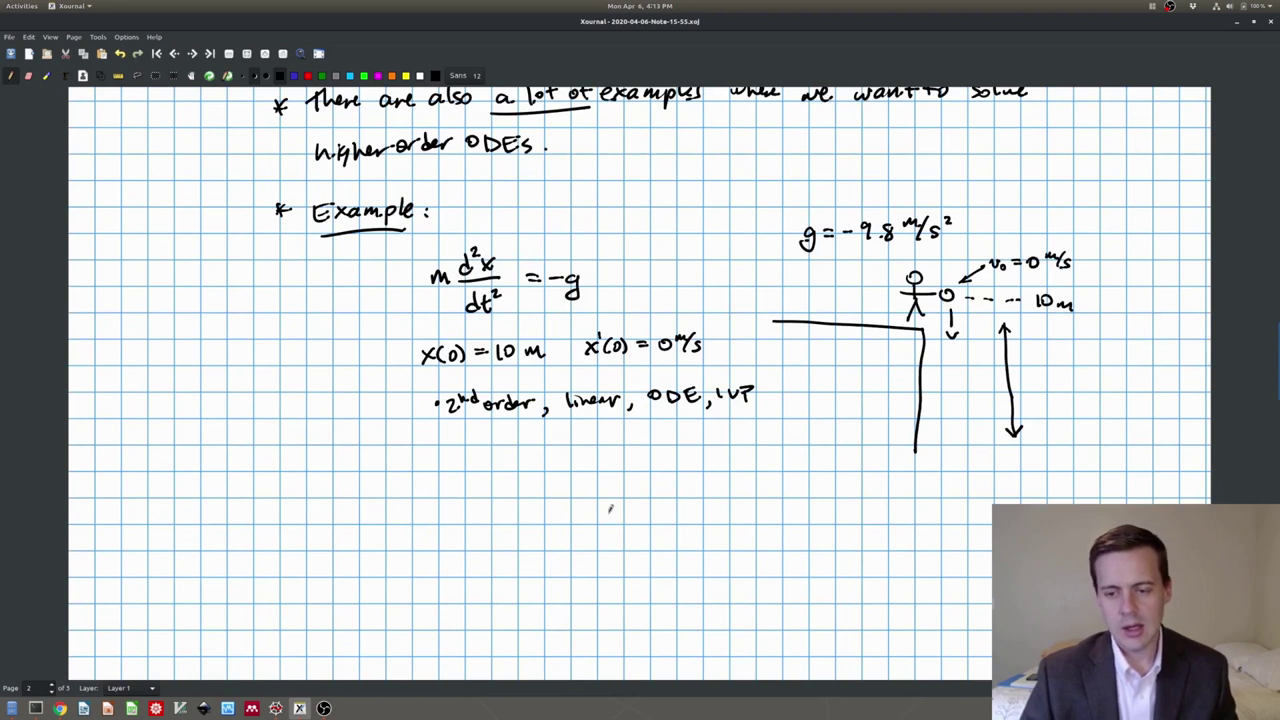
pyautogui.moveTo(507, 431)
pyautogui.mouseDown()
pyautogui.moveTo(507, 446)
pyautogui.moveTo(733, 432)
pyautogui.mouseUp()
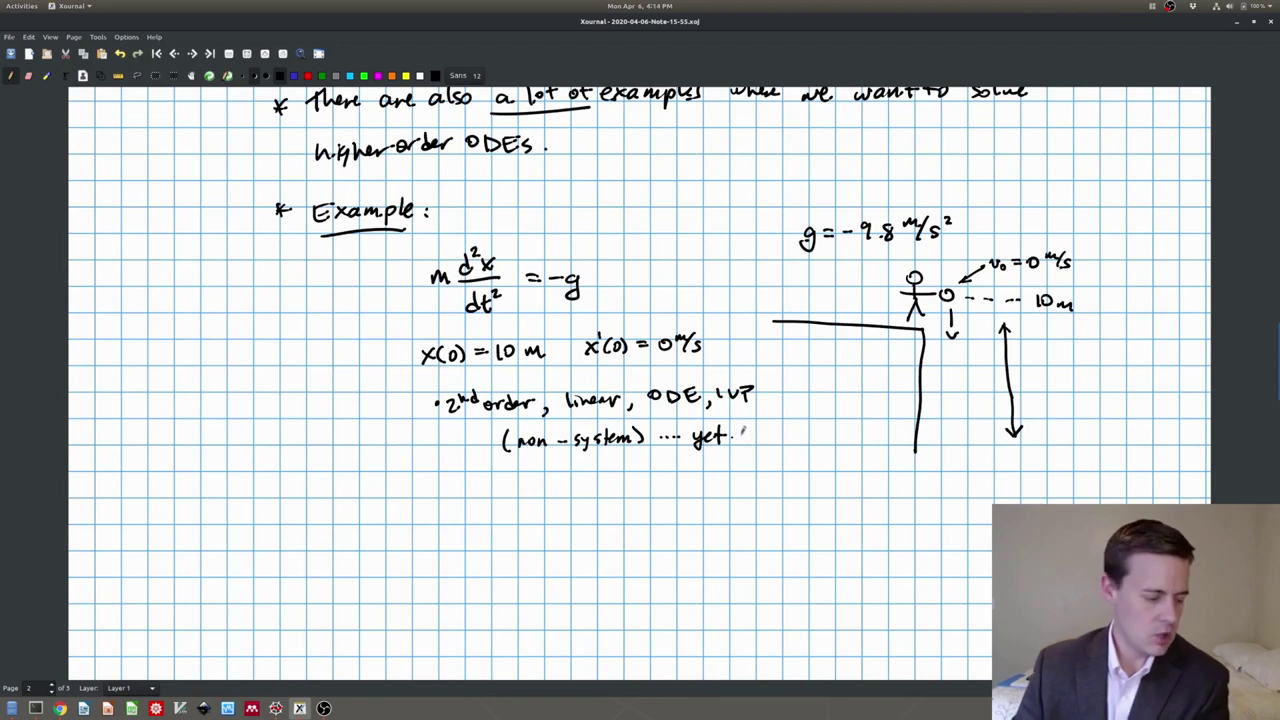
pyautogui.scroll(-2, 745, 431)
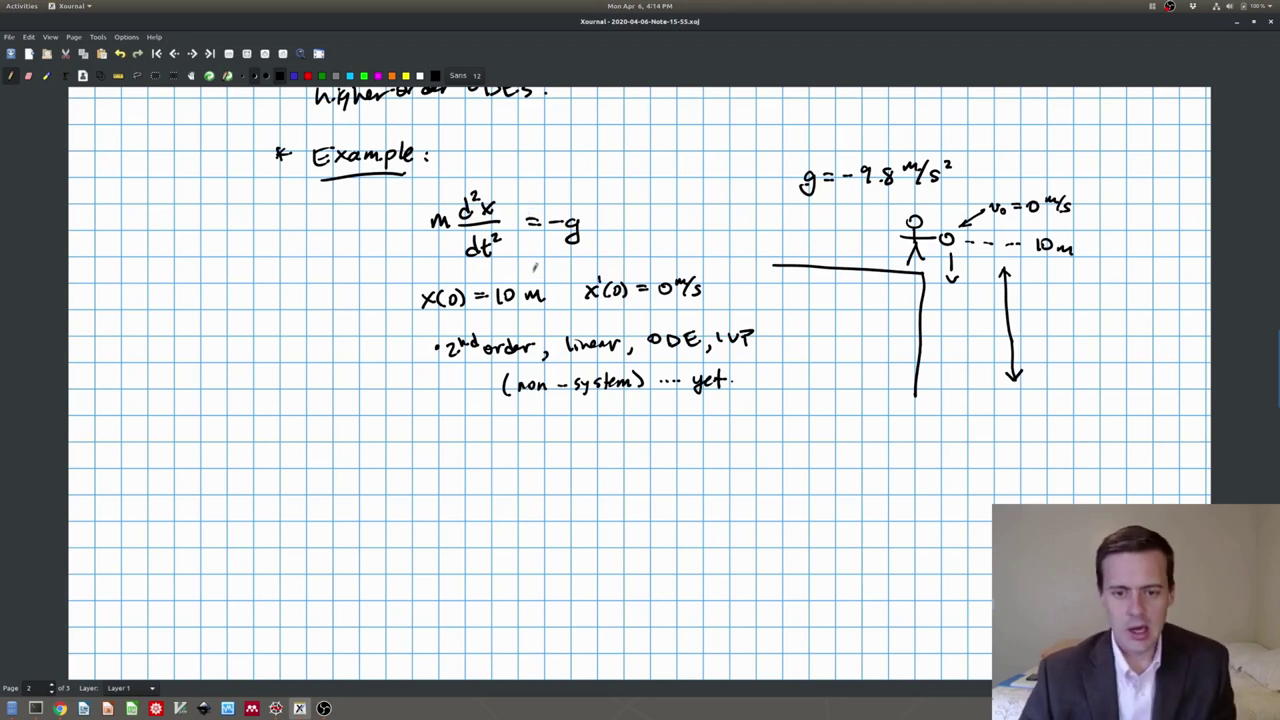
# - Write the definition v ≡ dx/dt, labelled '(define)'
pyautogui.moveTo(418, 446)
pyautogui.mouseDown()
pyautogui.moveTo(420, 459)
pyautogui.moveTo(436, 441)
pyautogui.moveTo(454, 456)
pyautogui.moveTo(478, 430)
pyautogui.mouseUp()
pyautogui.moveTo(482, 434)
pyautogui.mouseDown()
pyautogui.moveTo(494, 444)
pyautogui.moveTo(482, 444)
pyautogui.mouseUp()
pyautogui.moveTo(466, 450)
pyautogui.mouseDown()
pyautogui.moveTo(498, 446)
pyautogui.moveTo(484, 456)
pyautogui.mouseUp()
pyautogui.moveTo(490, 452); pyautogui.dragTo(493, 454)
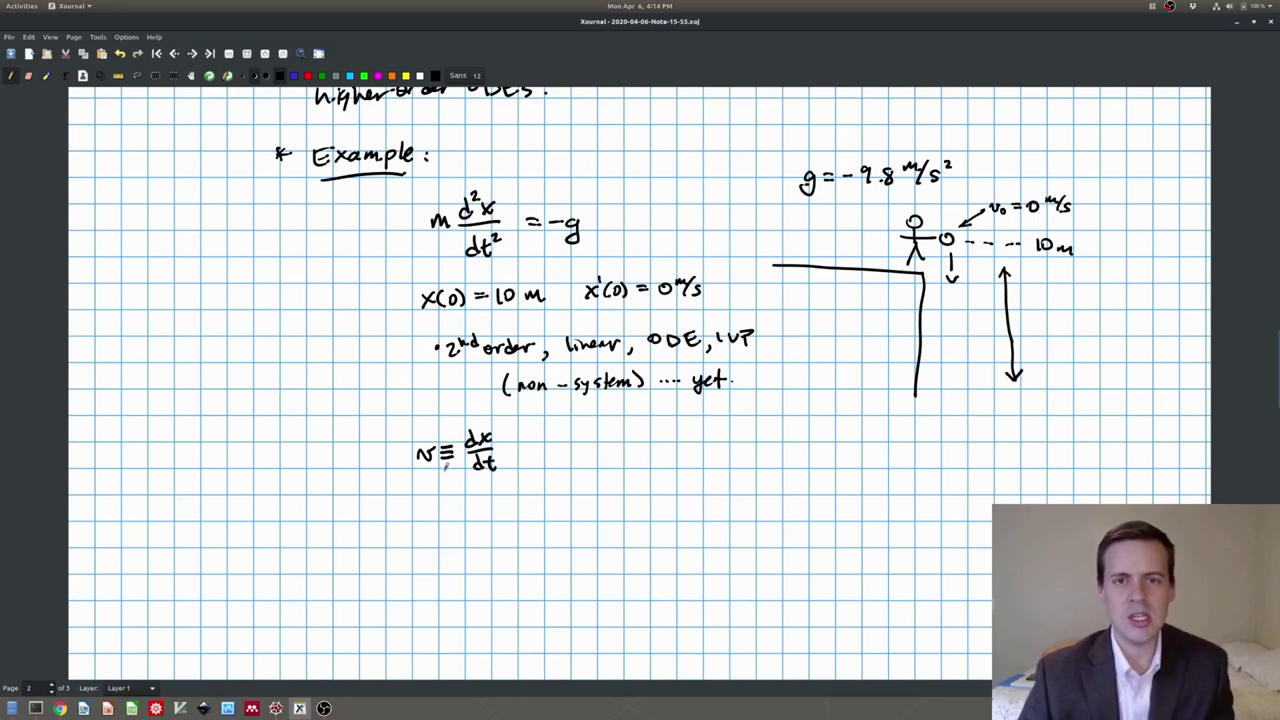
pyautogui.moveTo(540, 434)
pyautogui.mouseDown()
pyautogui.moveTo(537, 452)
pyautogui.moveTo(556, 434)
pyautogui.moveTo(578, 452)
pyautogui.mouseUp()
pyautogui.moveTo(588, 442); pyautogui.dragTo(600, 446)
pyautogui.moveTo(600, 444); pyautogui.dragTo(614, 452)
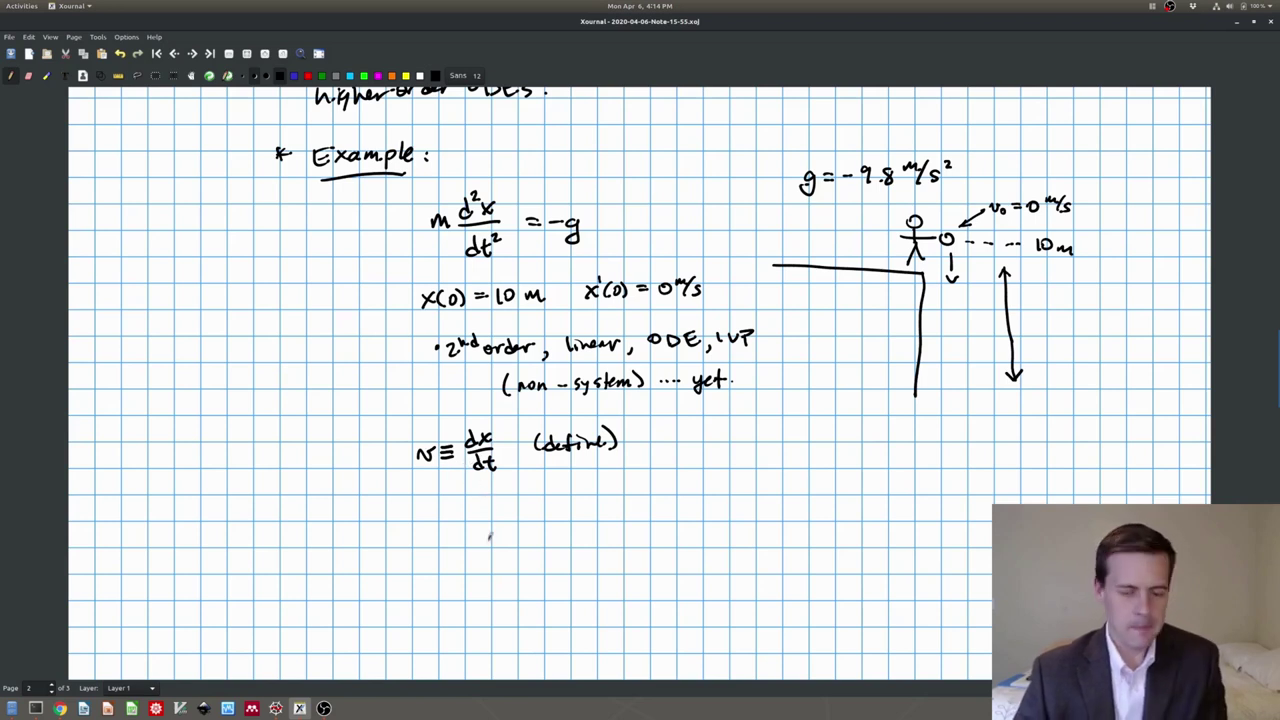
# - Rewrite m d²x/dt² as m d/dt(dx/dt) = m dv/dt
pyautogui.moveTo(418, 521)
pyautogui.mouseDown()
pyautogui.moveTo(434, 529)
pyautogui.moveTo(462, 498)
pyautogui.moveTo(492, 522)
pyautogui.moveTo(472, 550)
pyautogui.moveTo(526, 519)
pyautogui.mouseUp()
pyautogui.moveTo(512, 528)
pyautogui.mouseDown()
pyautogui.moveTo(556, 512)
pyautogui.moveTo(566, 522)
pyautogui.moveTo(590, 488)
pyautogui.moveTo(602, 510)
pyautogui.moveTo(586, 540)
pyautogui.mouseUp()
pyautogui.moveTo(590, 514); pyautogui.dragTo(597, 538)
pyautogui.moveTo(593, 524); pyautogui.dragTo(616, 536)
pyautogui.moveTo(640, 494); pyautogui.dragTo(638, 504)
pyautogui.moveTo(644, 494); pyautogui.dragTo(656, 504)
pyautogui.moveTo(656, 493)
pyautogui.mouseDown()
pyautogui.moveTo(645, 506)
pyautogui.moveTo(662, 507)
pyautogui.moveTo(637, 532)
pyautogui.mouseUp()
pyautogui.moveTo(652, 516)
pyautogui.mouseDown()
pyautogui.moveTo(676, 530)
pyautogui.moveTo(714, 501)
pyautogui.mouseUp()
pyautogui.moveTo(704, 508); pyautogui.dragTo(768, 497)
pyautogui.moveTo(782, 476)
pyautogui.mouseDown()
pyautogui.moveTo(783, 497)
pyautogui.moveTo(801, 478)
pyautogui.moveTo(806, 489)
pyautogui.moveTo(785, 525)
pyautogui.mouseUp()
pyautogui.moveTo(793, 504)
pyautogui.mouseDown()
pyautogui.moveTo(795, 526)
pyautogui.moveTo(800, 511)
pyautogui.mouseUp()
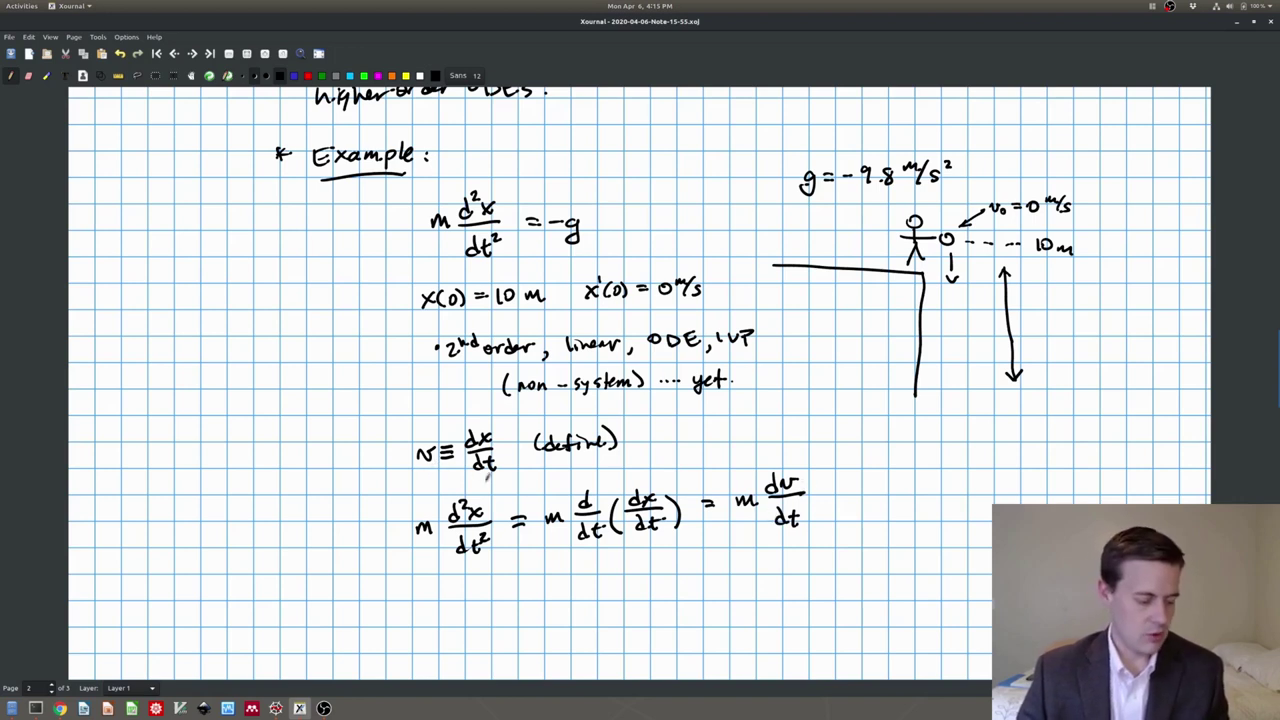
# - Write the first equation m dv/dt = -g
pyautogui.scroll(-3, 490, 476)
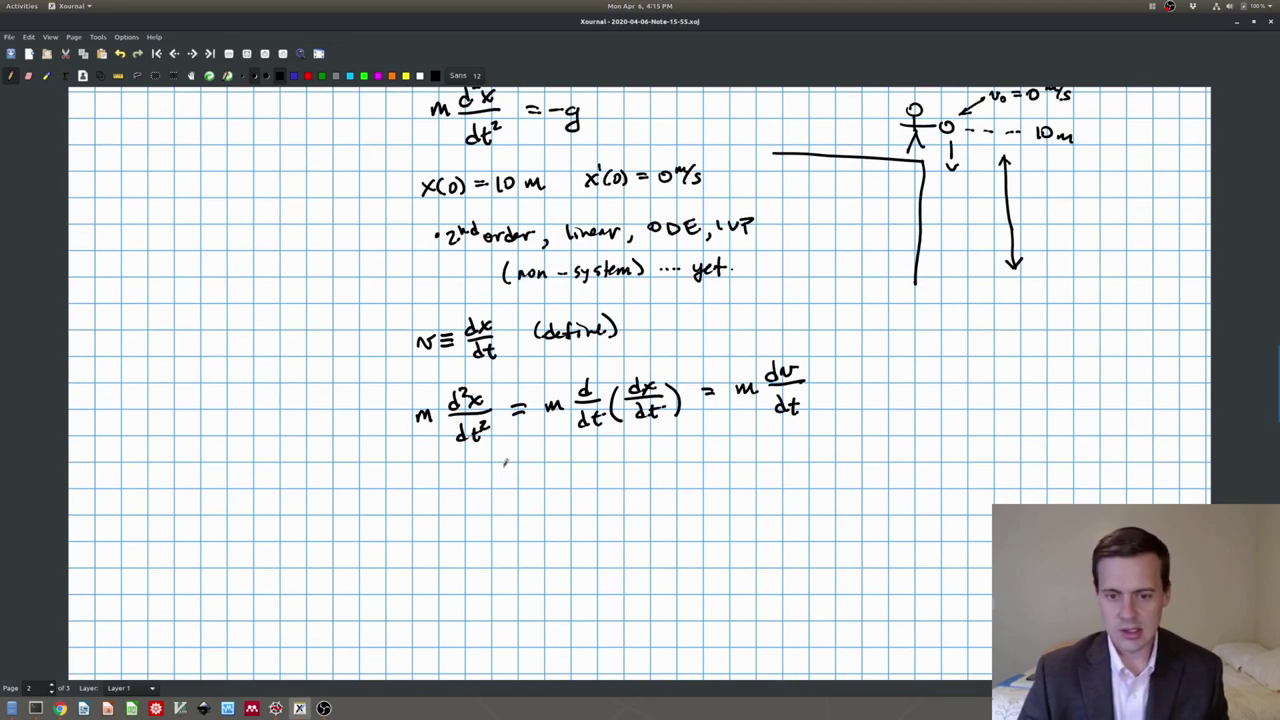
pyautogui.moveTo(479, 468)
pyautogui.mouseDown()
pyautogui.moveTo(489, 481)
pyautogui.moveTo(463, 504)
pyautogui.moveTo(505, 475)
pyautogui.moveTo(507, 499)
pyautogui.mouseUp()
pyautogui.moveTo(497, 504); pyautogui.dragTo(496, 528)
pyautogui.moveTo(489, 514); pyautogui.dragTo(528, 494)
pyautogui.moveTo(515, 502)
pyautogui.mouseDown()
pyautogui.moveTo(553, 499)
pyautogui.moveTo(556, 522)
pyautogui.mouseUp()
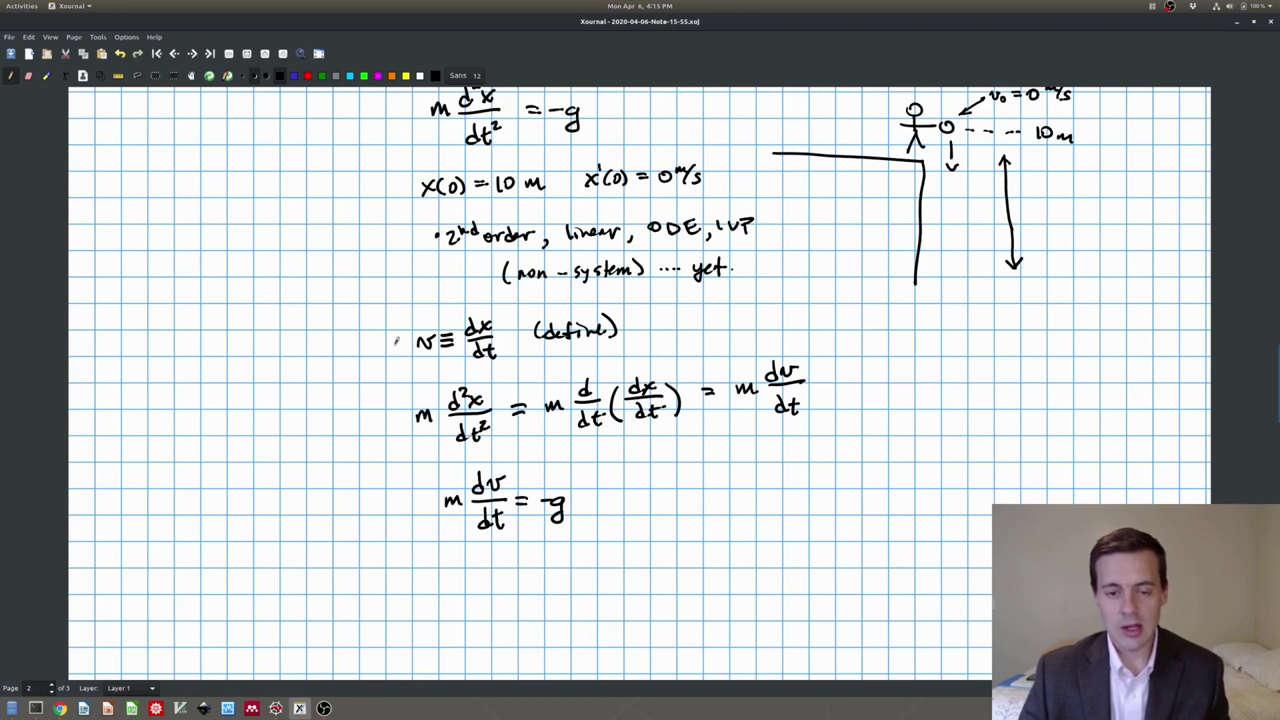
# - Write the second equation dx/dt = v below it
pyautogui.scroll(-1, 460, 350)
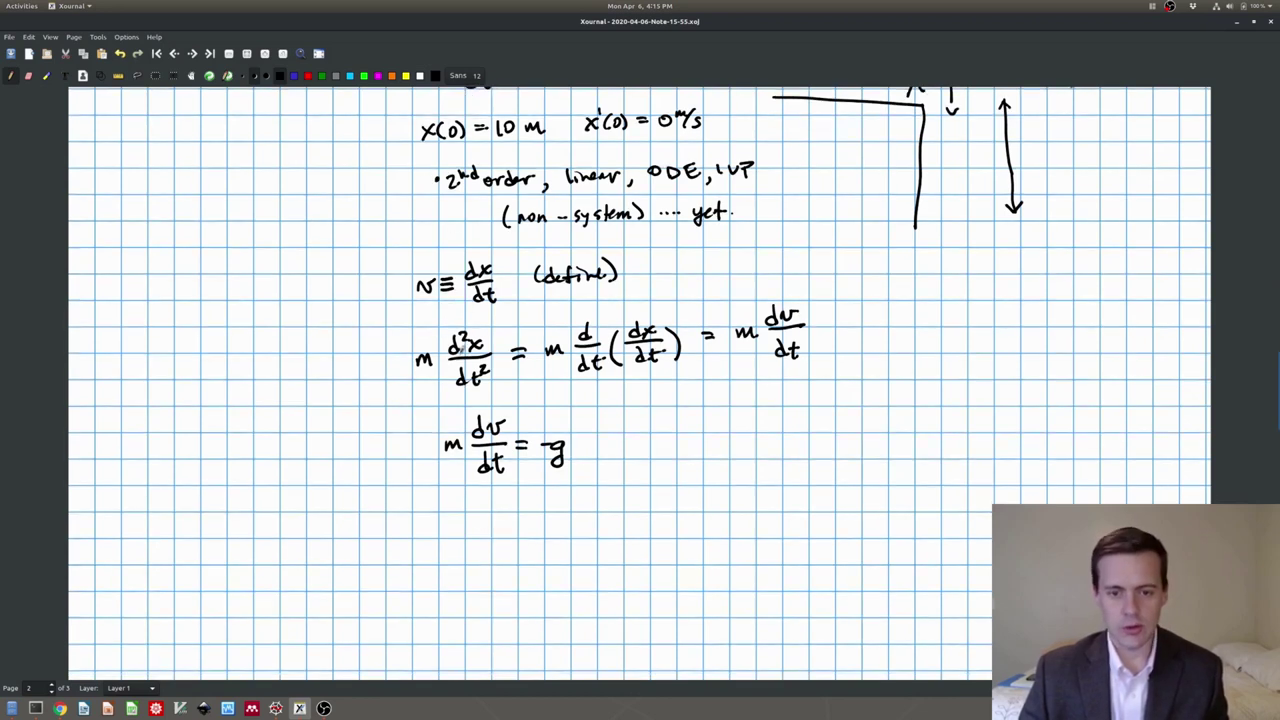
pyautogui.moveTo(487, 492); pyautogui.dragTo(489, 506)
pyautogui.moveTo(497, 494); pyautogui.dragTo(507, 513)
pyautogui.moveTo(492, 522); pyautogui.dragTo(484, 538)
pyautogui.moveTo(503, 526)
pyautogui.mouseDown()
pyautogui.moveTo(505, 540)
pyautogui.moveTo(558, 506)
pyautogui.mouseUp()
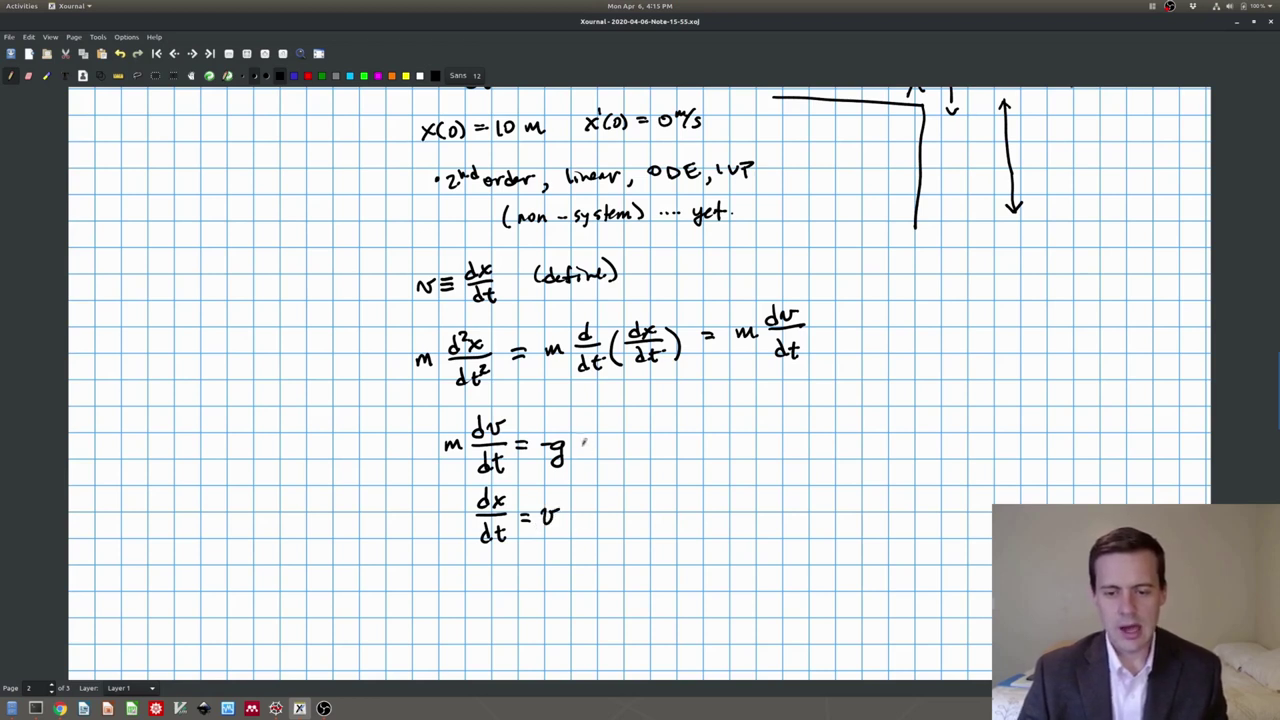
# - Bracket both equations, label them 'System of 1st order, linear, ODE w/ I.C.s', and add 'initial cond.?'
pyautogui.moveTo(433, 412)
pyautogui.mouseDown()
pyautogui.moveTo(416, 484)
pyautogui.moveTo(438, 530)
pyautogui.mouseUp()
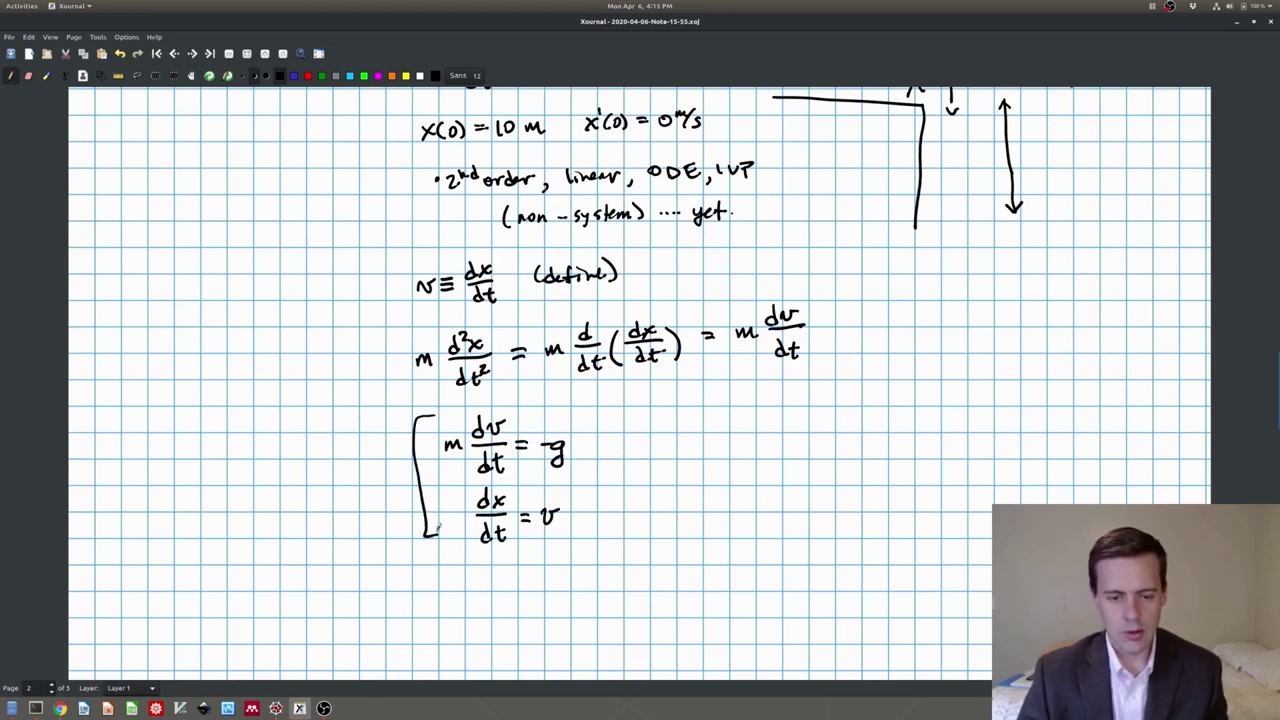
pyautogui.moveTo(305, 448)
pyautogui.mouseDown()
pyautogui.moveTo(314, 462)
pyautogui.moveTo(388, 436)
pyautogui.mouseUp()
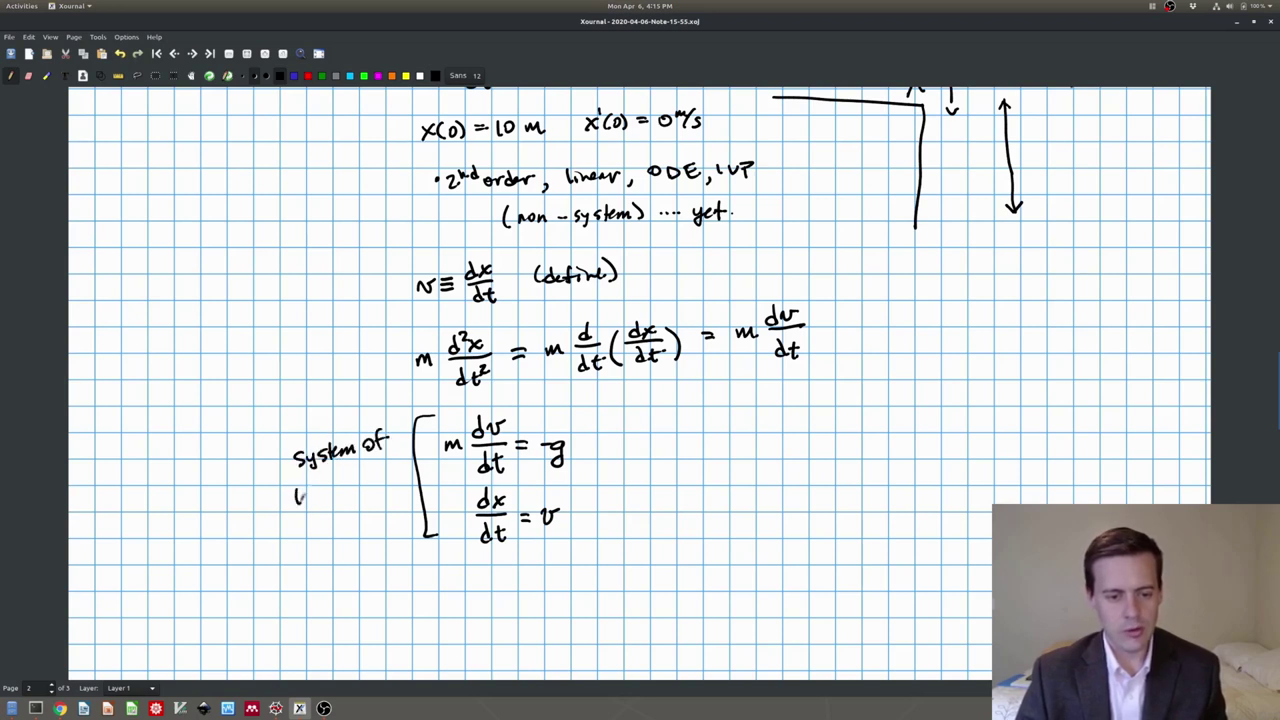
pyautogui.moveTo(312, 478)
pyautogui.mouseDown()
pyautogui.moveTo(370, 466)
pyautogui.moveTo(376, 484)
pyautogui.mouseUp()
pyautogui.moveTo(310, 526)
pyautogui.mouseDown()
pyautogui.moveTo(364, 516)
pyautogui.moveTo(361, 526)
pyautogui.mouseUp()
pyautogui.moveTo(308, 556)
pyautogui.mouseDown()
pyautogui.moveTo(316, 566)
pyautogui.moveTo(324, 550)
pyautogui.mouseUp()
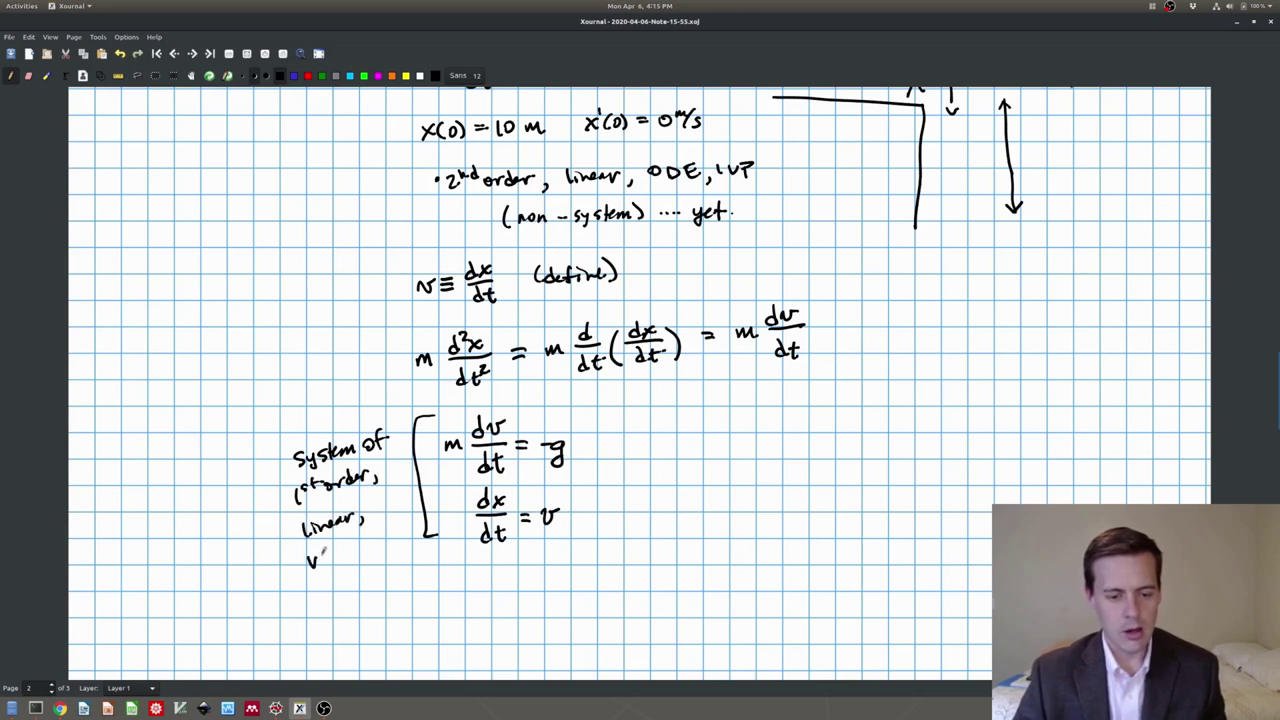
pyautogui.moveTo(380, 498); pyautogui.dragTo(406, 504)
pyautogui.moveTo(316, 556); pyautogui.dragTo(330, 548)
pyautogui.moveTo(328, 546); pyautogui.dragTo(326, 562)
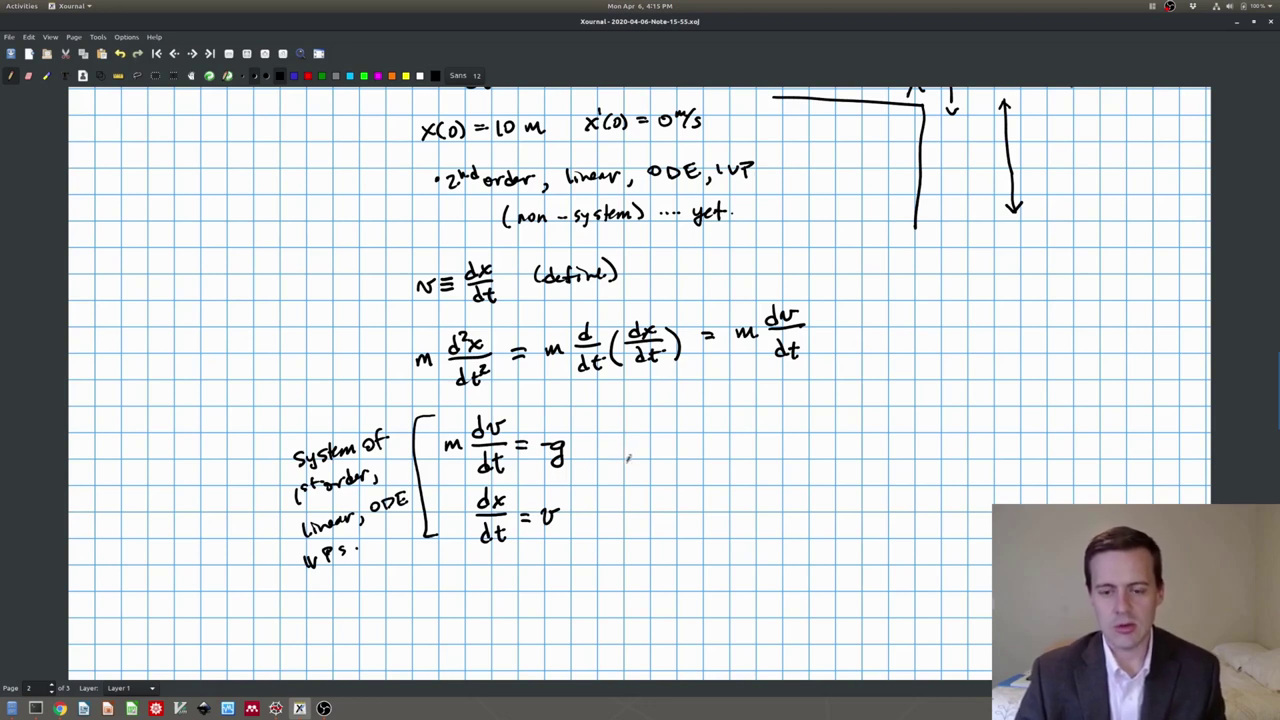
pyautogui.moveTo(657, 401); pyautogui.dragTo(768, 400)
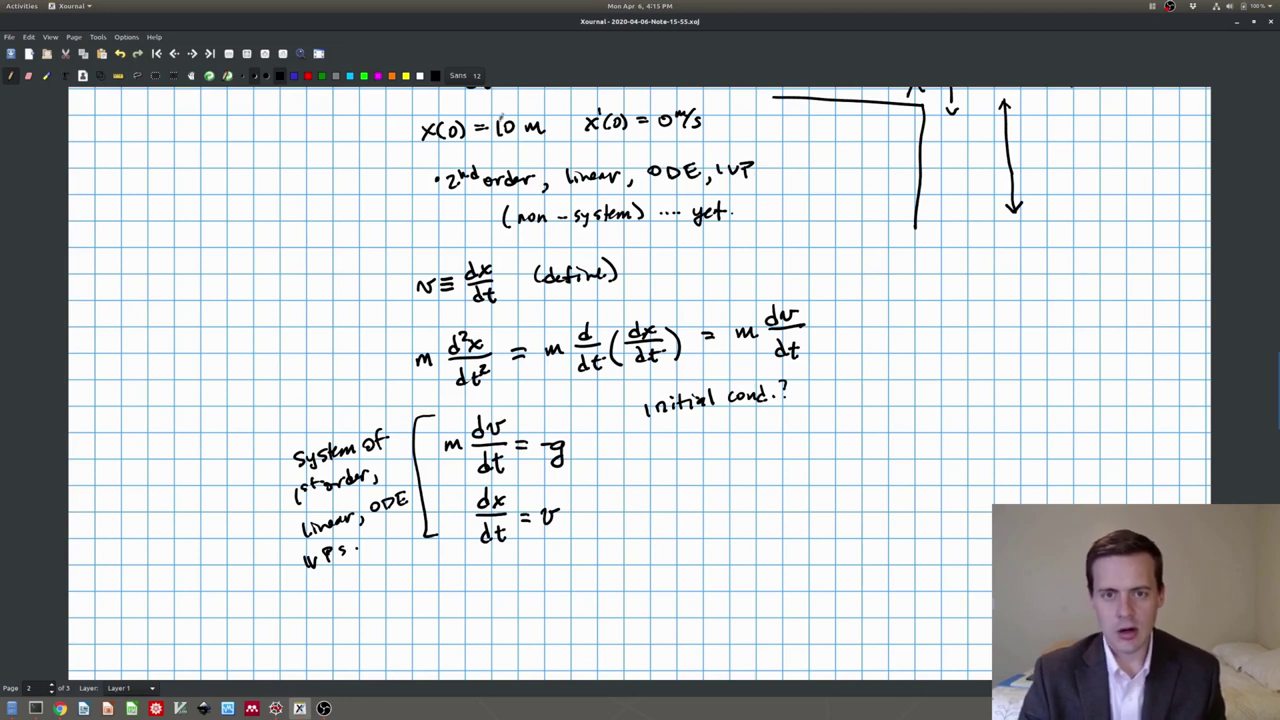
# - Write x(0) = 10 m beside dx/dt = v
pyautogui.moveTo(618, 500); pyautogui.dragTo(618, 513)
pyautogui.moveTo(640, 499)
pyautogui.mouseDown()
pyautogui.moveTo(638, 514)
pyautogui.moveTo(648, 502)
pyautogui.mouseUp()
pyautogui.moveTo(655, 499)
pyautogui.mouseDown()
pyautogui.moveTo(658, 513)
pyautogui.moveTo(683, 501)
pyautogui.mouseUp()
pyautogui.moveTo(669, 510); pyautogui.dragTo(707, 500)
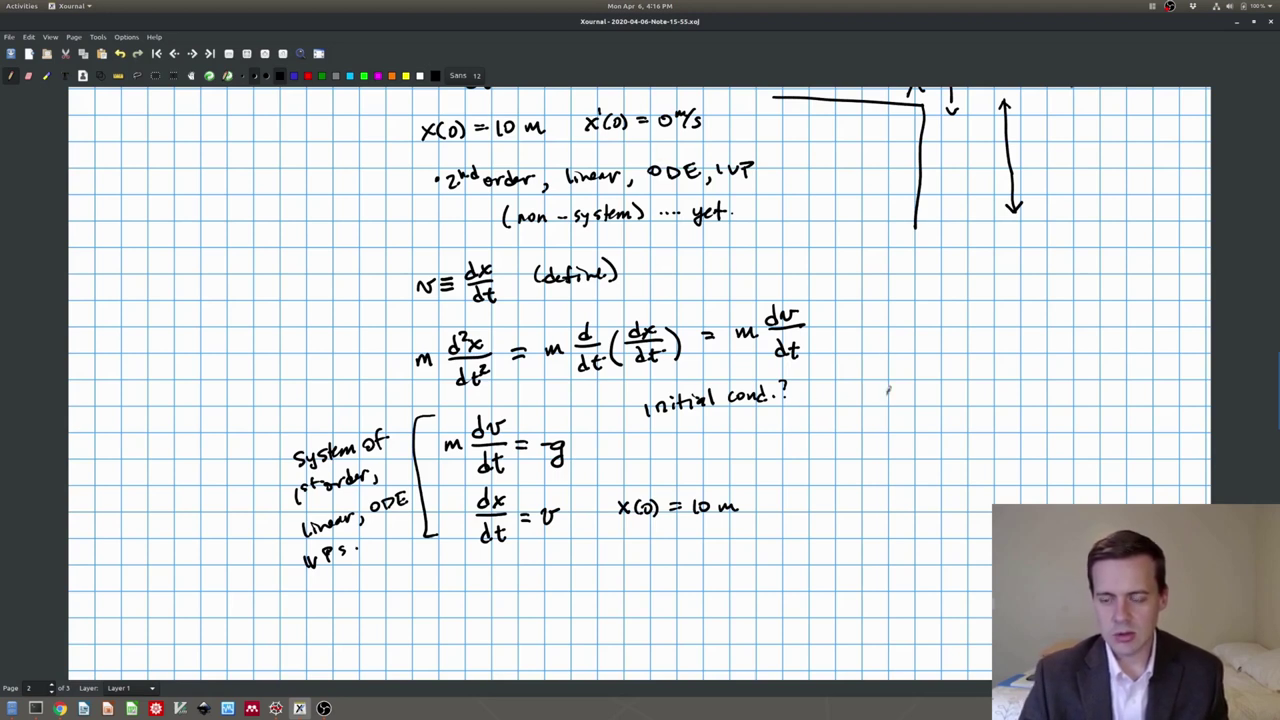
# - Write dx/dt(0) = 0 m/s = v(0) and tick off both conditions
pyautogui.moveTo(680, 433)
pyautogui.mouseDown()
pyautogui.moveTo(704, 462)
pyautogui.moveTo(714, 442)
pyautogui.moveTo(751, 446)
pyautogui.moveTo(776, 426)
pyautogui.moveTo(799, 436)
pyautogui.mouseUp()
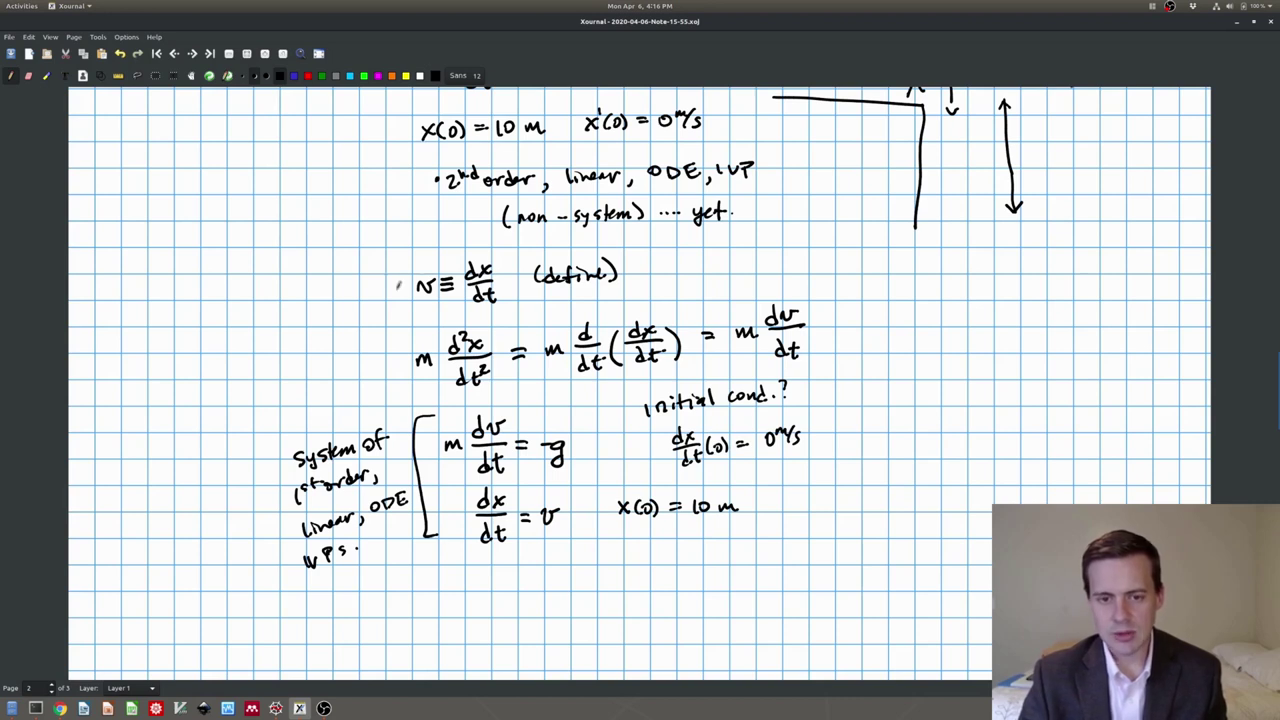
pyautogui.moveTo(806, 432); pyautogui.dragTo(818, 431)
pyautogui.moveTo(806, 438)
pyautogui.mouseDown()
pyautogui.moveTo(850, 425)
pyautogui.moveTo(857, 443)
pyautogui.moveTo(869, 431)
pyautogui.mouseUp()
pyautogui.moveTo(876, 427); pyautogui.dragTo(879, 443)
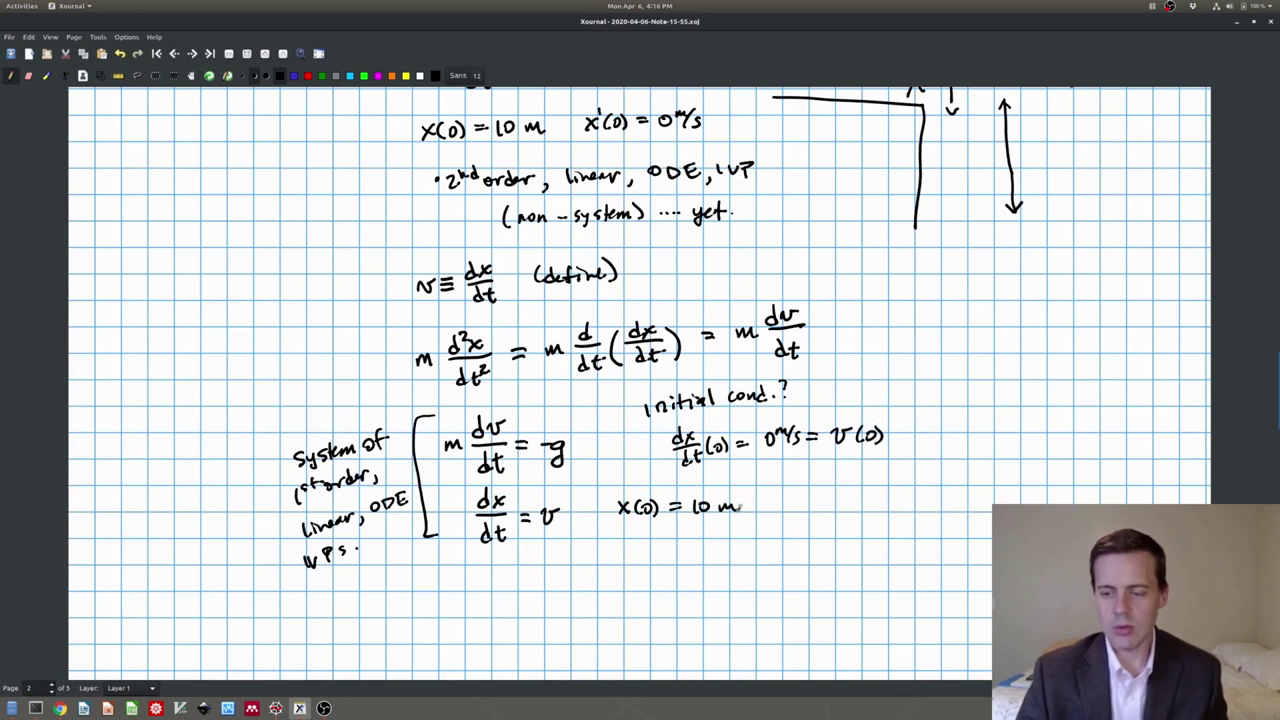
pyautogui.moveTo(771, 500); pyautogui.dragTo(789, 497)
pyautogui.moveTo(900, 436); pyautogui.dragTo(910, 430)
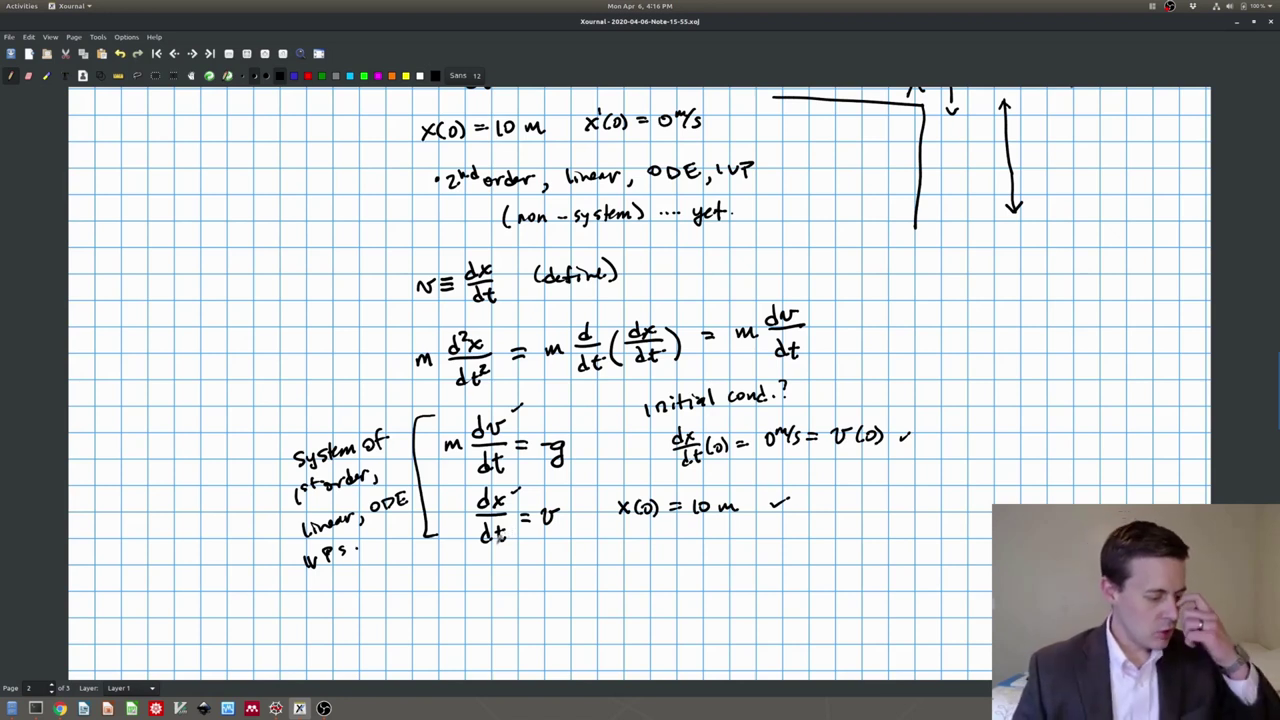
pyautogui.scroll(-5, 498, 540)
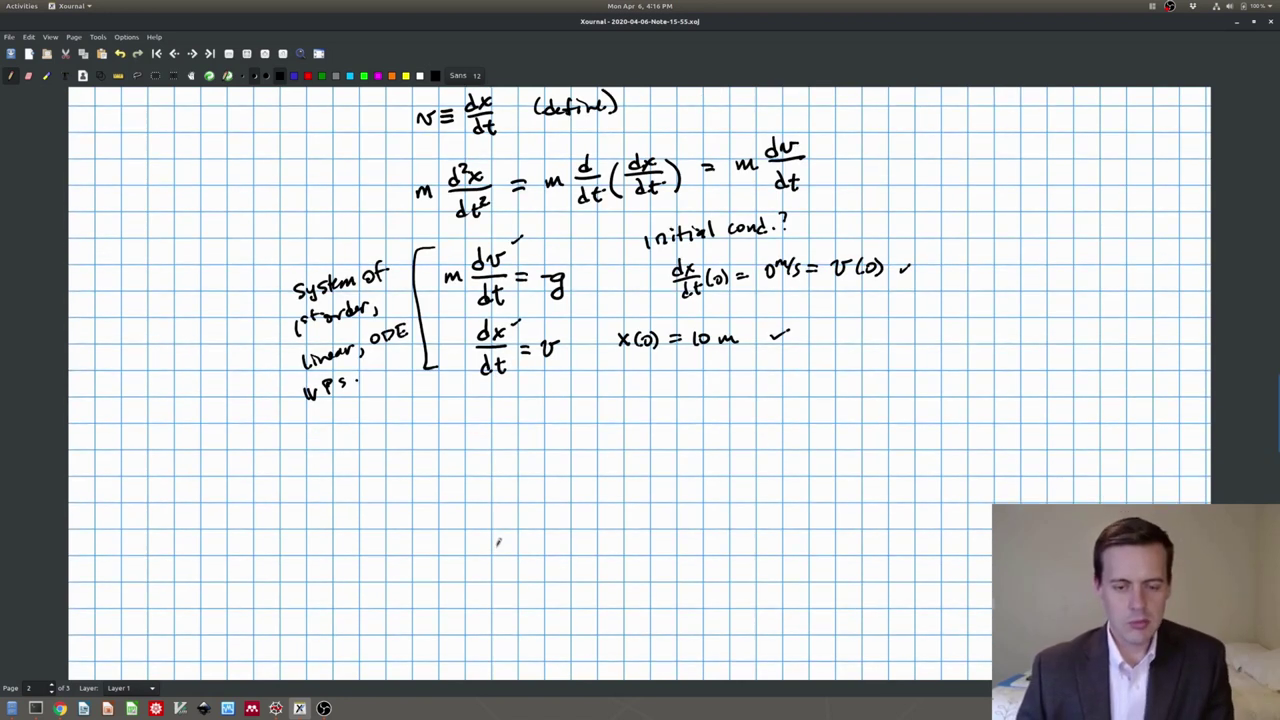
# - Write '* In general, we can turn any higher-order ODE into a system of 1st order ODEs', removing a stray letter
pyautogui.moveTo(298, 445); pyautogui.dragTo(327, 458)
pyautogui.moveTo(334, 446)
pyautogui.mouseDown()
pyautogui.moveTo(436, 445)
pyautogui.moveTo(443, 456)
pyautogui.moveTo(601, 438)
pyautogui.mouseUp()
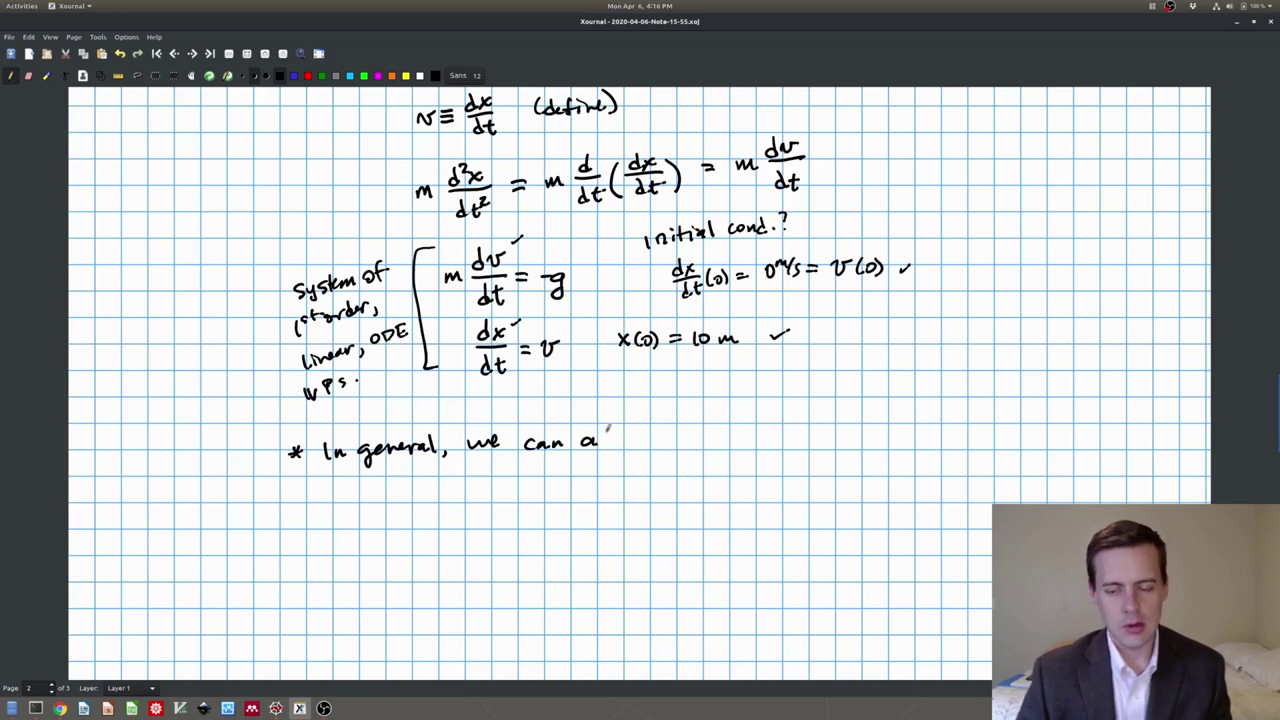
pyautogui.hotkey('ctrl', 'z')
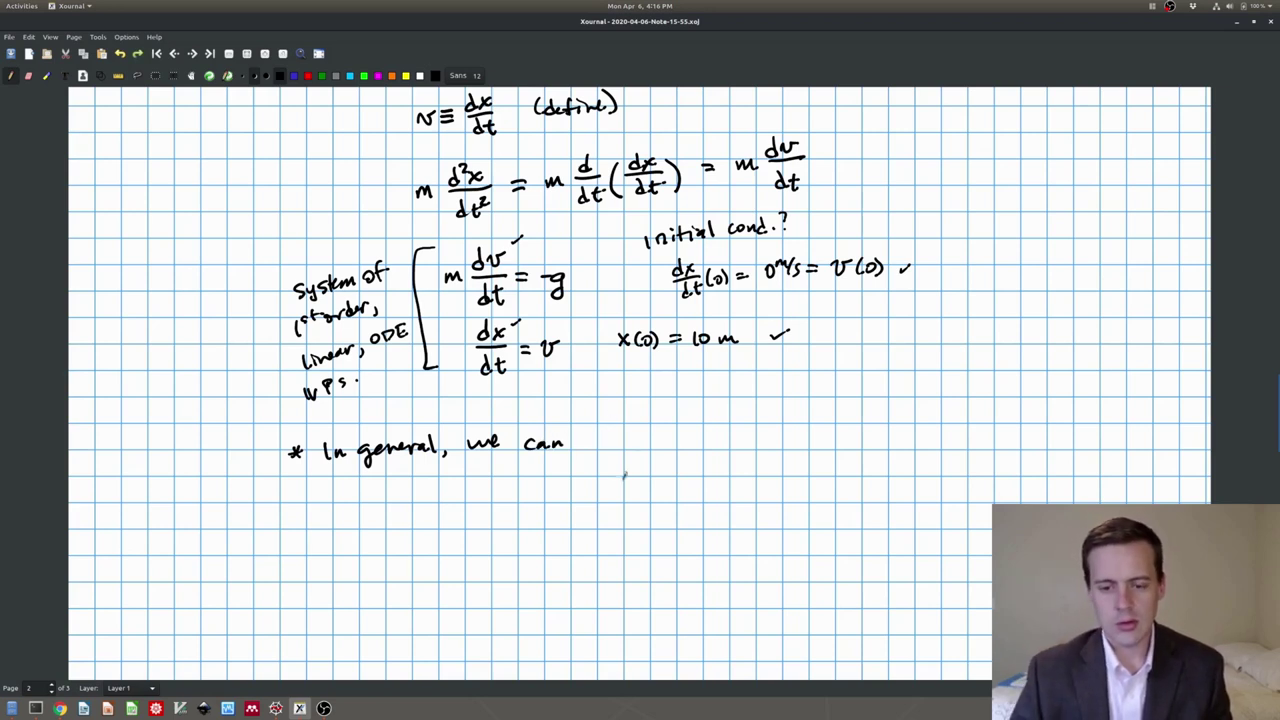
pyautogui.moveTo(578, 440); pyautogui.dragTo(626, 444)
pyautogui.moveTo(650, 438)
pyautogui.mouseDown()
pyautogui.moveTo(688, 457)
pyautogui.moveTo(727, 436)
pyautogui.moveTo(736, 452)
pyautogui.moveTo(756, 432)
pyautogui.moveTo(1004, 441)
pyautogui.mouseUp()
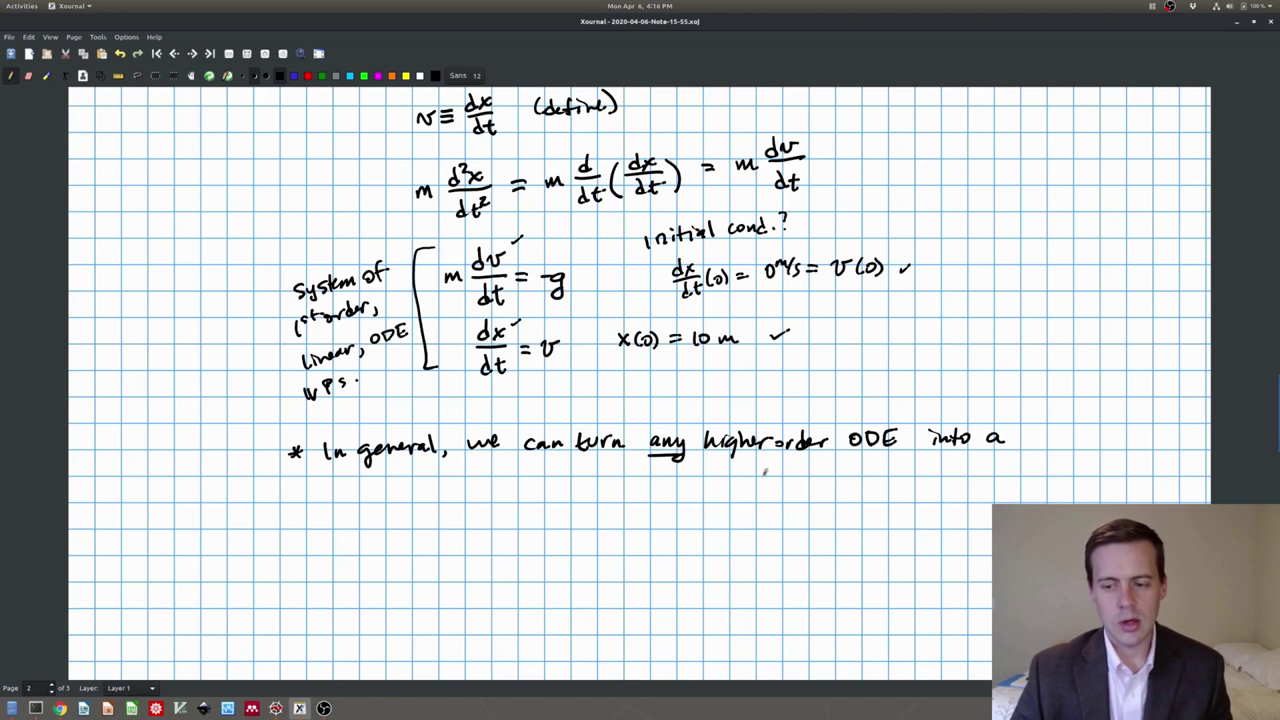
pyautogui.moveTo(322, 498); pyautogui.dragTo(408, 492)
pyautogui.moveTo(414, 500)
pyautogui.mouseDown()
pyautogui.moveTo(422, 482)
pyautogui.moveTo(456, 504)
pyautogui.mouseUp()
pyautogui.moveTo(468, 482); pyautogui.dragTo(606, 484)
pyautogui.moveTo(594, 500); pyautogui.dragTo(604, 502)
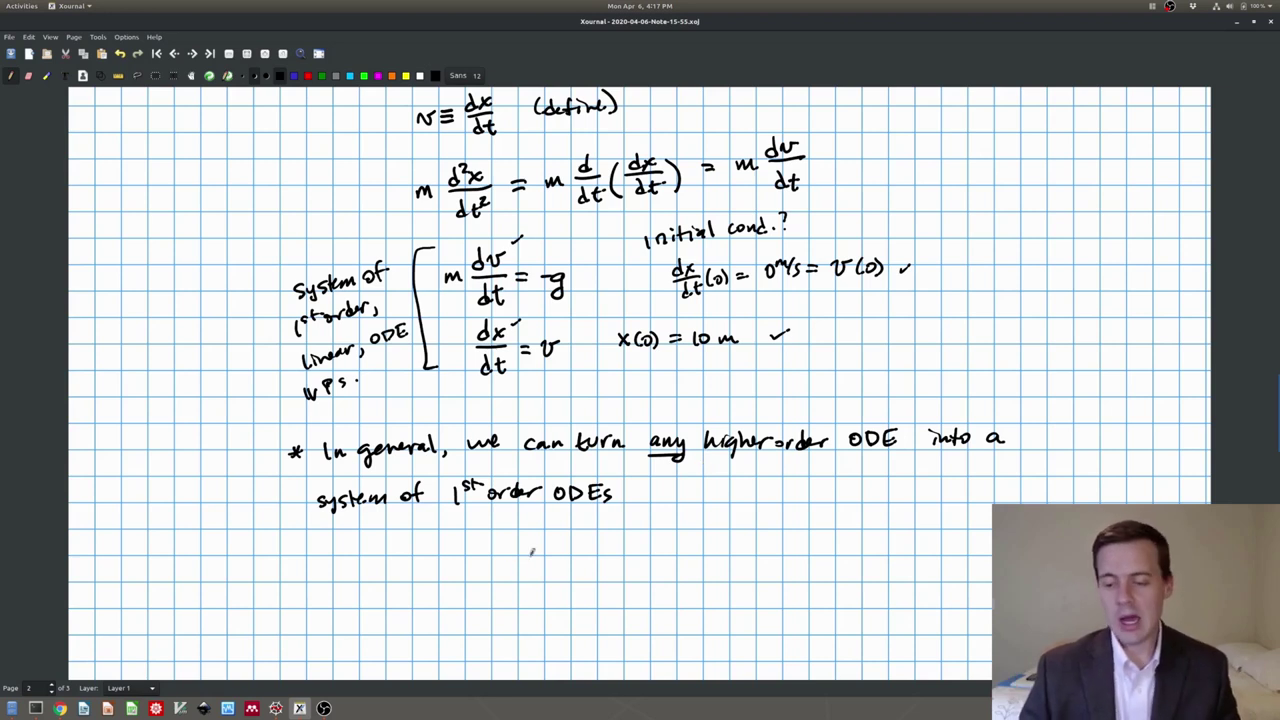
# - Add bullets 'many dependent vars' and 'high order derivatives' ⟹ 'system of first-order ODEs.'
pyautogui.scroll(-1, 532, 551)
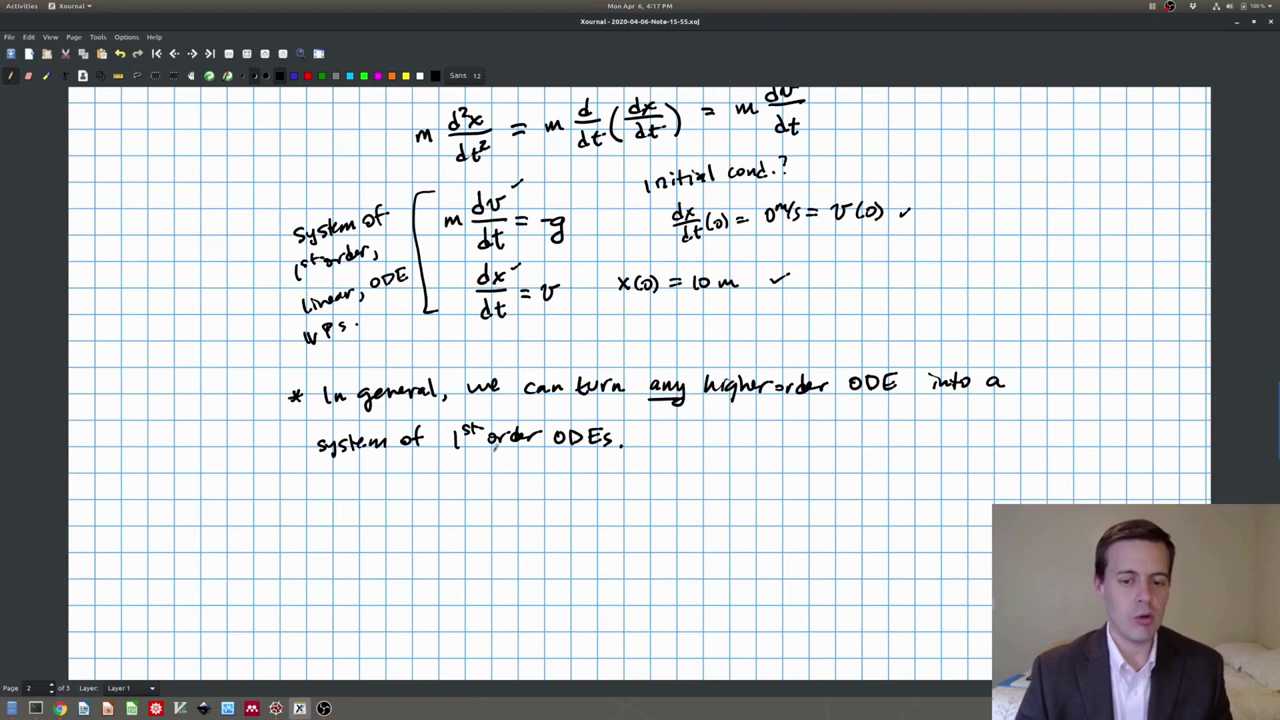
pyautogui.moveTo(516, 486); pyautogui.dragTo(743, 488)
pyautogui.click(498, 540)
pyautogui.moveTo(500, 540); pyautogui.dragTo(752, 526)
pyautogui.moveTo(772, 500)
pyautogui.mouseDown()
pyautogui.moveTo(832, 500)
pyautogui.moveTo(828, 512)
pyautogui.mouseUp()
pyautogui.moveTo(826, 492); pyautogui.dragTo(822, 518)
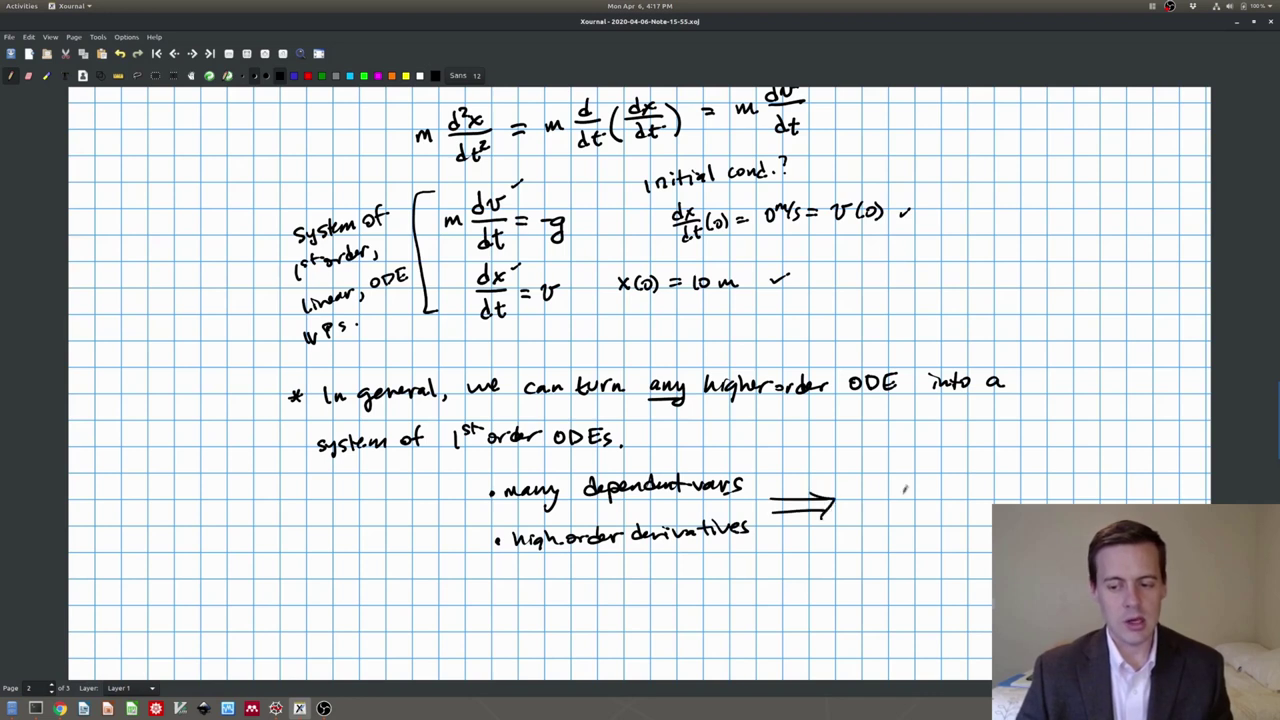
pyautogui.moveTo(862, 480); pyautogui.dragTo(970, 482)
pyautogui.moveTo(893, 506)
pyautogui.mouseDown()
pyautogui.moveTo(898, 518)
pyautogui.moveTo(976, 505)
pyautogui.moveTo(990, 515)
pyautogui.mouseUp()
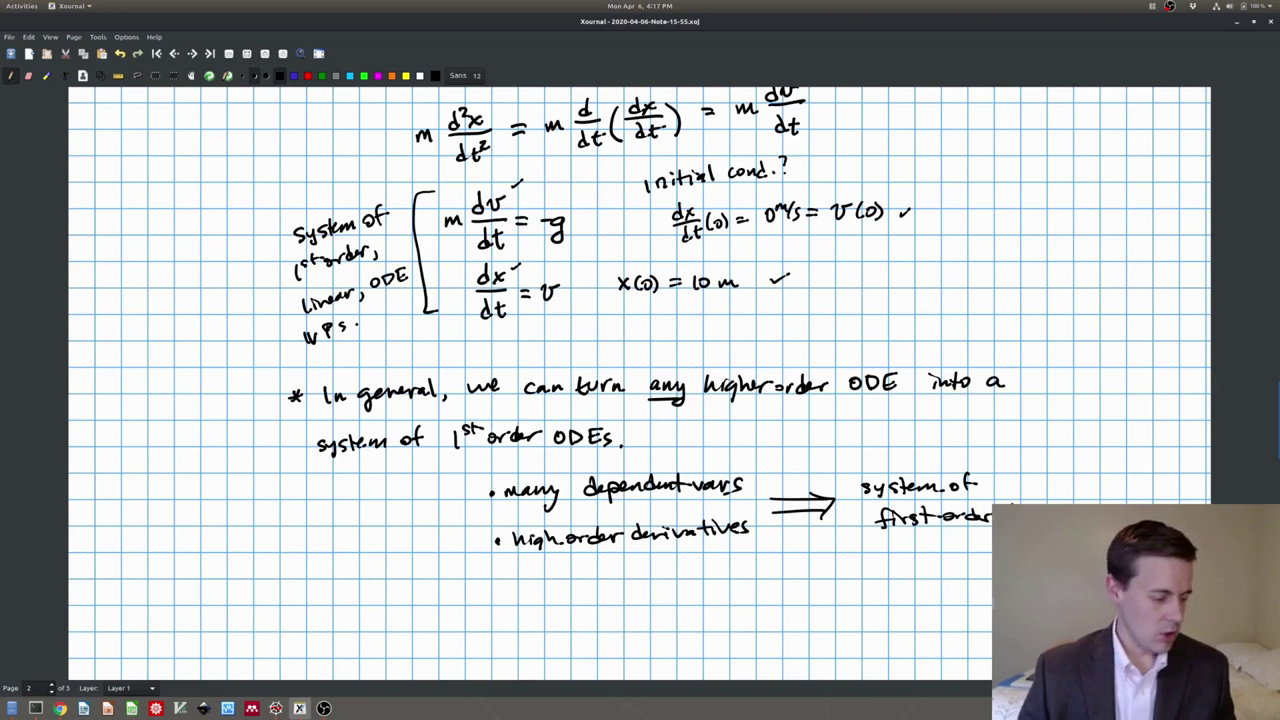
# - Write and underline the heading 'Practice another one:' below the bullet list
pyautogui.scroll(-2, 911, 519)
pyautogui.scroll(-6, 911, 519)
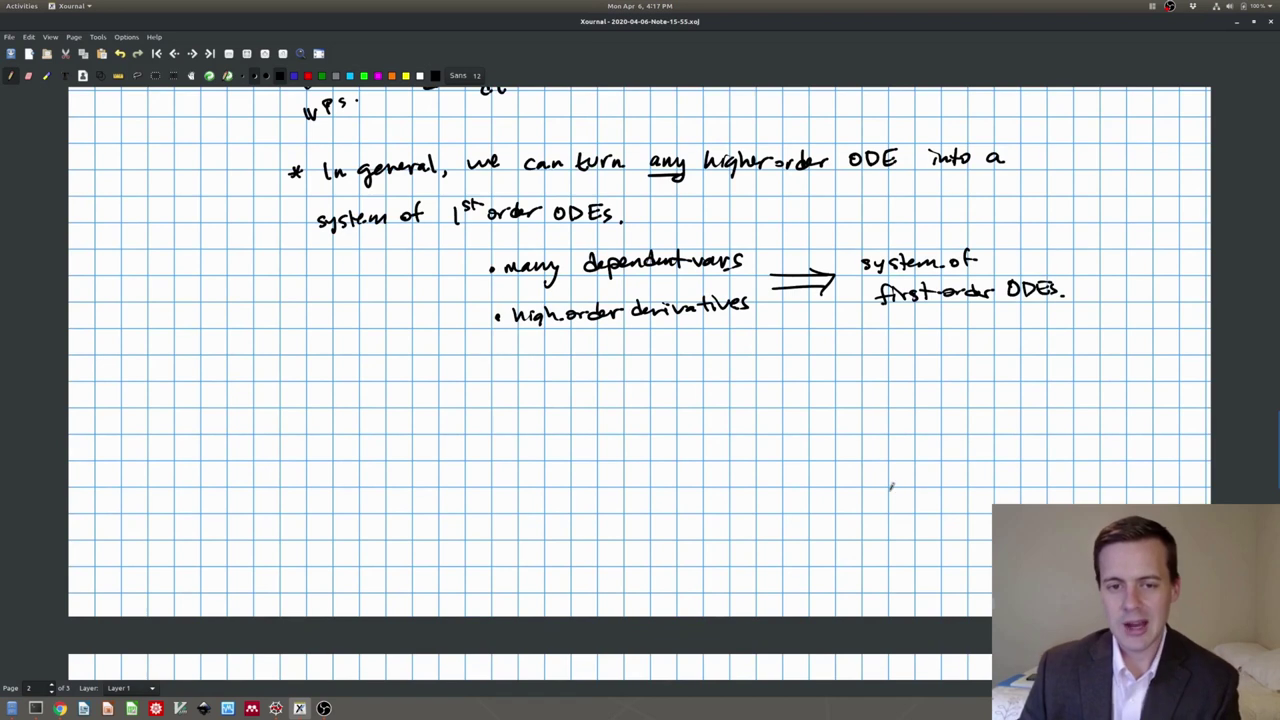
pyautogui.scroll(6, 880, 490)
pyautogui.scroll(8, 856, 494)
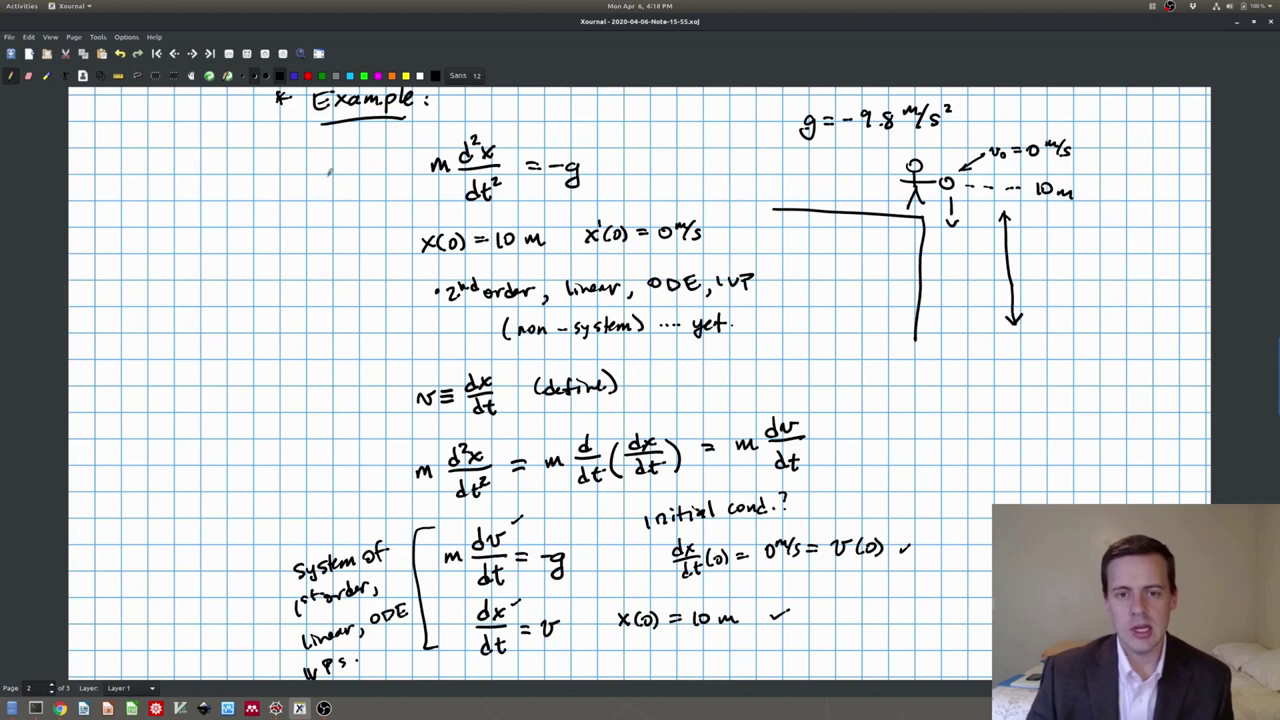
pyautogui.scroll(-2, 483, 452)
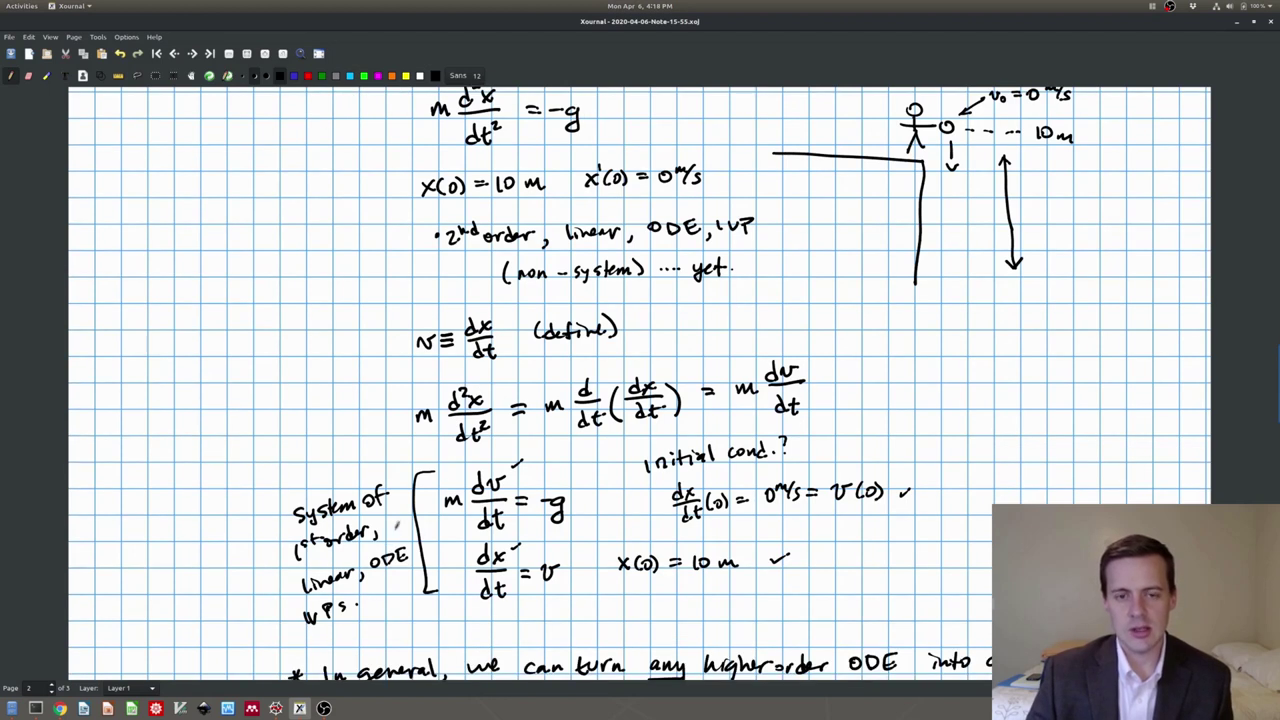
pyautogui.scroll(-15, 386, 500)
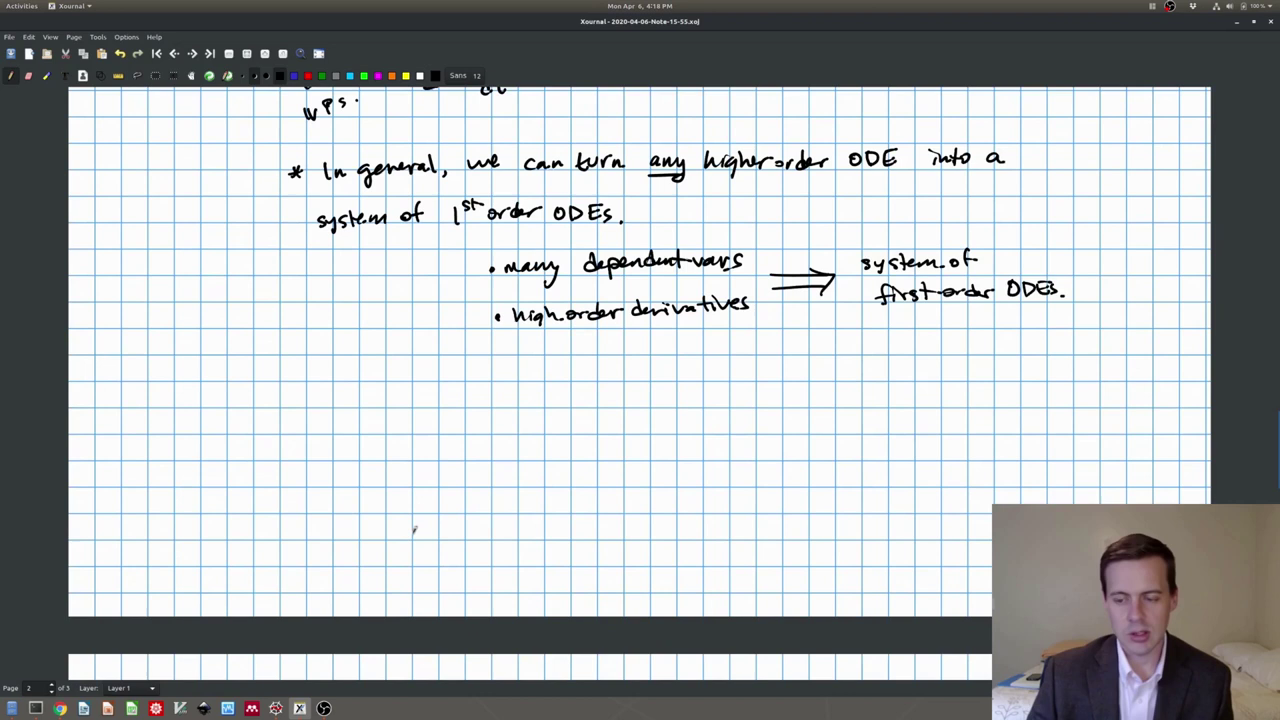
pyautogui.moveTo(264, 366)
pyautogui.mouseDown()
pyautogui.moveTo(262, 390)
pyautogui.moveTo(286, 376)
pyautogui.mouseUp()
pyautogui.moveTo(288, 374); pyautogui.dragTo(306, 382)
pyautogui.moveTo(310, 366); pyautogui.dragTo(312, 386)
pyautogui.moveTo(304, 372)
pyautogui.mouseDown()
pyautogui.moveTo(318, 368)
pyautogui.moveTo(324, 384)
pyautogui.mouseUp()
pyautogui.moveTo(334, 373)
pyautogui.mouseDown()
pyautogui.moveTo(332, 384)
pyautogui.moveTo(490, 368)
pyautogui.mouseUp()
pyautogui.click(487, 373)
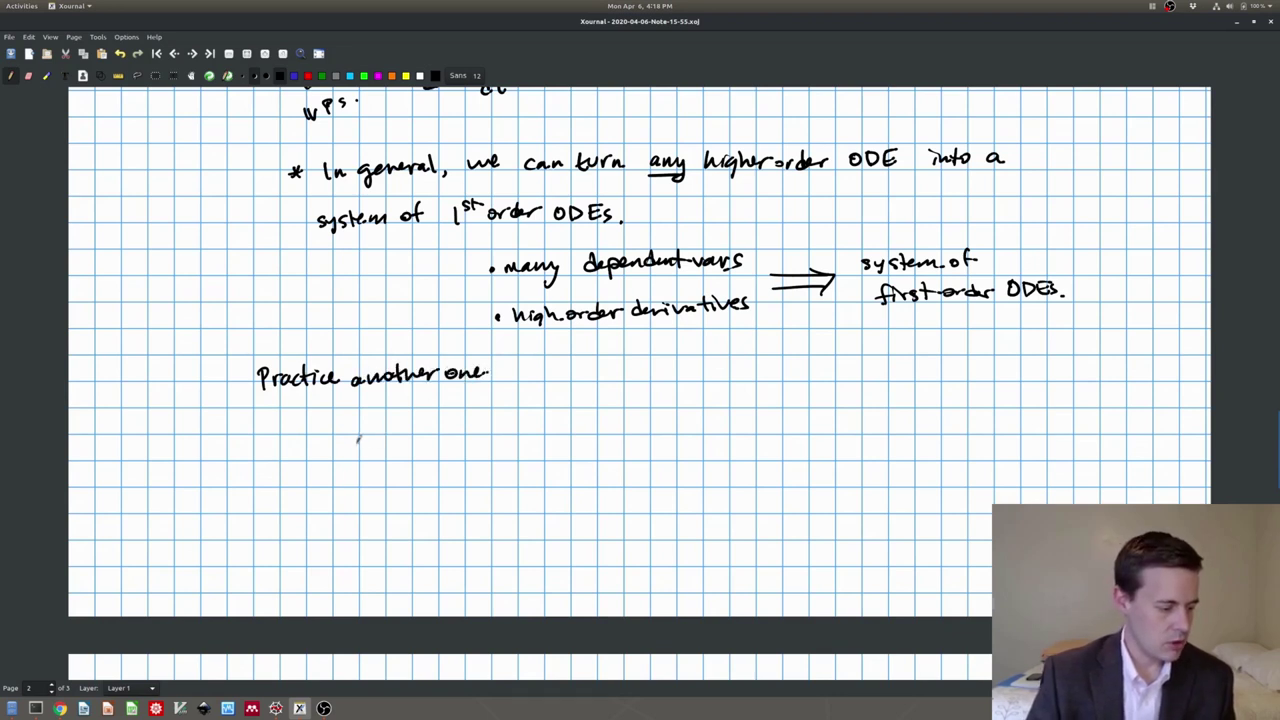
pyautogui.moveTo(262, 405); pyautogui.dragTo(500, 403)
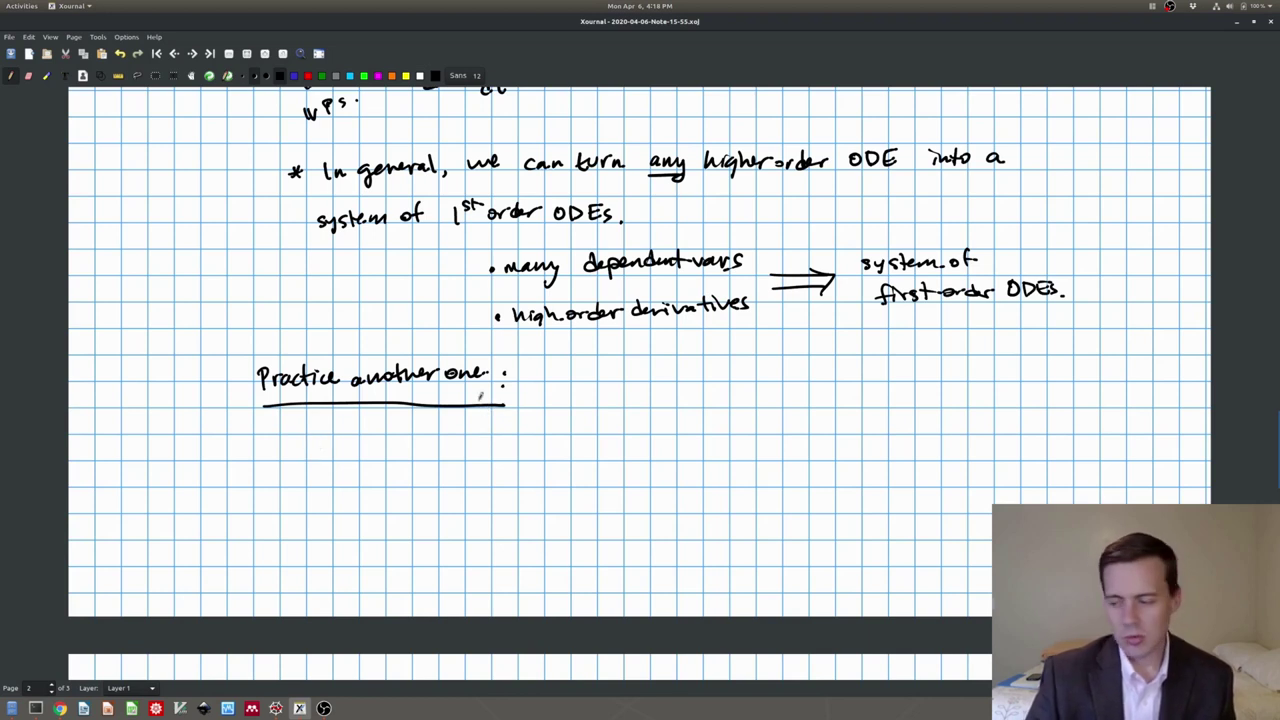
# - Undo that heading, write a starred, wavy-underlined 'What are the steps?', and begin step (1)
pyautogui.hotkey('ctrl', 'z')
pyautogui.hotkey('ctrl', 'z')
pyautogui.hotkey('ctrl', 'z')
pyautogui.hotkey('ctrl', 'z')
pyautogui.hotkey('ctrl', 'z')
pyautogui.hotkey('ctrl', 'z')
pyautogui.hotkey('ctrl', 'z')
pyautogui.hotkey('ctrl', 'z')
pyautogui.hotkey('ctrl', 'z')
pyautogui.hotkey('ctrl', 'z')
pyautogui.hotkey('ctrl', 'z')
pyautogui.hotkey('ctrl', 'z')
pyautogui.hotkey('ctrl', 'z')
pyautogui.hotkey('ctrl', 'z')
pyautogui.hotkey('ctrl', 'z')
pyautogui.hotkey('ctrl', 'z')
pyautogui.hotkey('ctrl', 'z')
pyautogui.hotkey('ctrl', 'z')
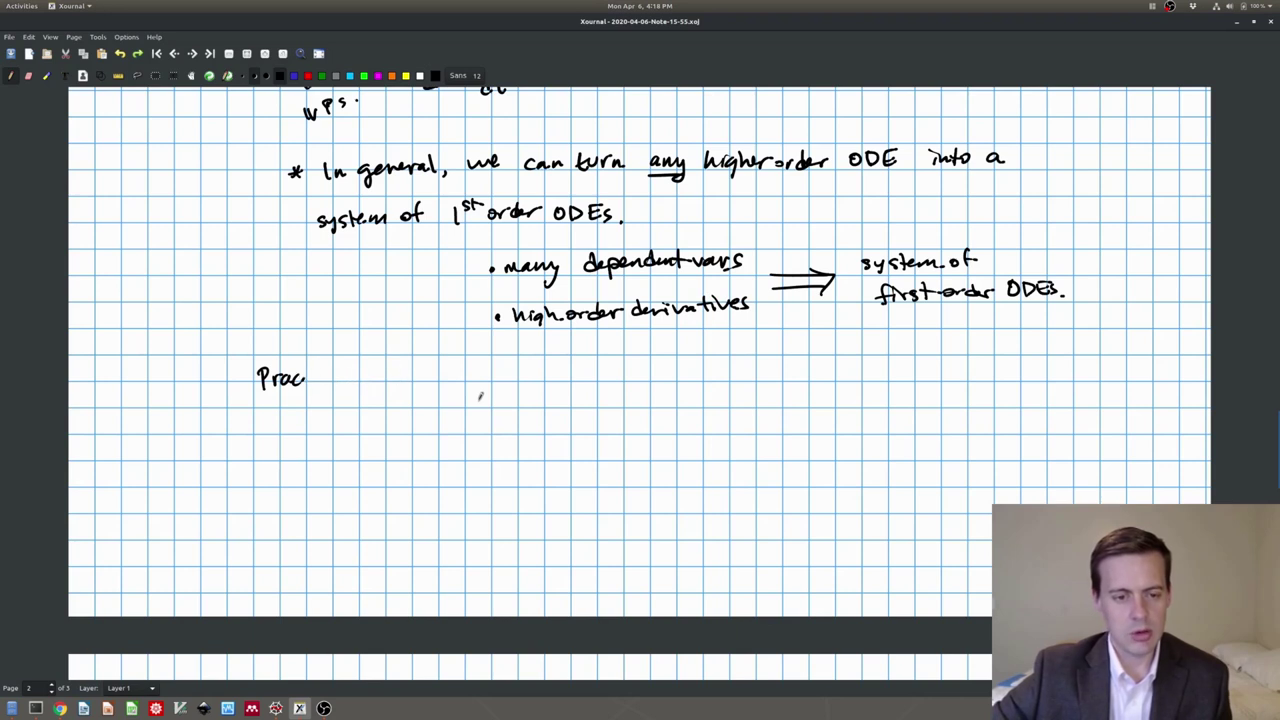
pyautogui.hotkey('ctrl', 'z')
pyautogui.hotkey('ctrl', 'z')
pyautogui.hotkey('ctrl', 'z')
pyautogui.moveTo(256, 366); pyautogui.dragTo(321, 366)
pyautogui.moveTo(344, 368)
pyautogui.mouseDown()
pyautogui.moveTo(504, 366)
pyautogui.moveTo(519, 350)
pyautogui.mouseUp()
pyautogui.moveTo(270, 386); pyautogui.dragTo(536, 384)
pyautogui.moveTo(256, 362)
pyautogui.mouseDown()
pyautogui.moveTo(250, 376)
pyautogui.moveTo(316, 440)
pyautogui.moveTo(386, 426)
pyautogui.moveTo(514, 430)
pyautogui.moveTo(526, 418)
pyautogui.moveTo(556, 430)
pyautogui.moveTo(584, 412)
pyautogui.moveTo(594, 430)
pyautogui.moveTo(692, 412)
pyautogui.moveTo(710, 422)
pyautogui.moveTo(748, 402)
pyautogui.moveTo(764, 430)
pyautogui.moveTo(774, 408)
pyautogui.moveTo(774, 432)
pyautogui.mouseUp()
# - Finish step (1) as '(v) for each order of derivative', inserting 'order of' with a caret
pyautogui.moveTo(746, 426); pyautogui.dragTo(754, 428)
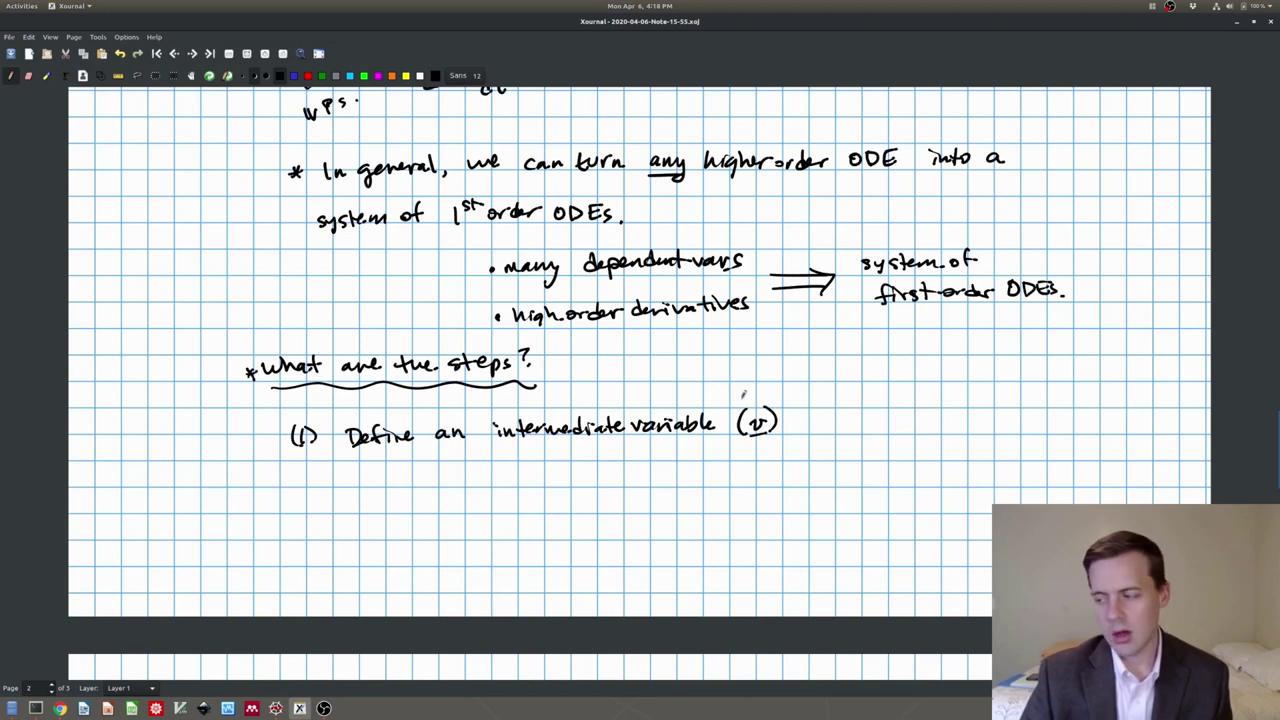
pyautogui.hotkey('ctrl', 'z')
pyautogui.hotkey('ctrl', 'z')
pyautogui.moveTo(770, 405)
pyautogui.mouseDown()
pyautogui.moveTo(775, 431)
pyautogui.moveTo(796, 431)
pyautogui.mouseUp()
pyautogui.moveTo(792, 421); pyautogui.dragTo(805, 420)
pyautogui.moveTo(815, 419); pyautogui.dragTo(1030, 420)
pyautogui.moveTo(921, 410); pyautogui.dragTo(919, 422)
pyautogui.moveTo(896, 378); pyautogui.dragTo(968, 376)
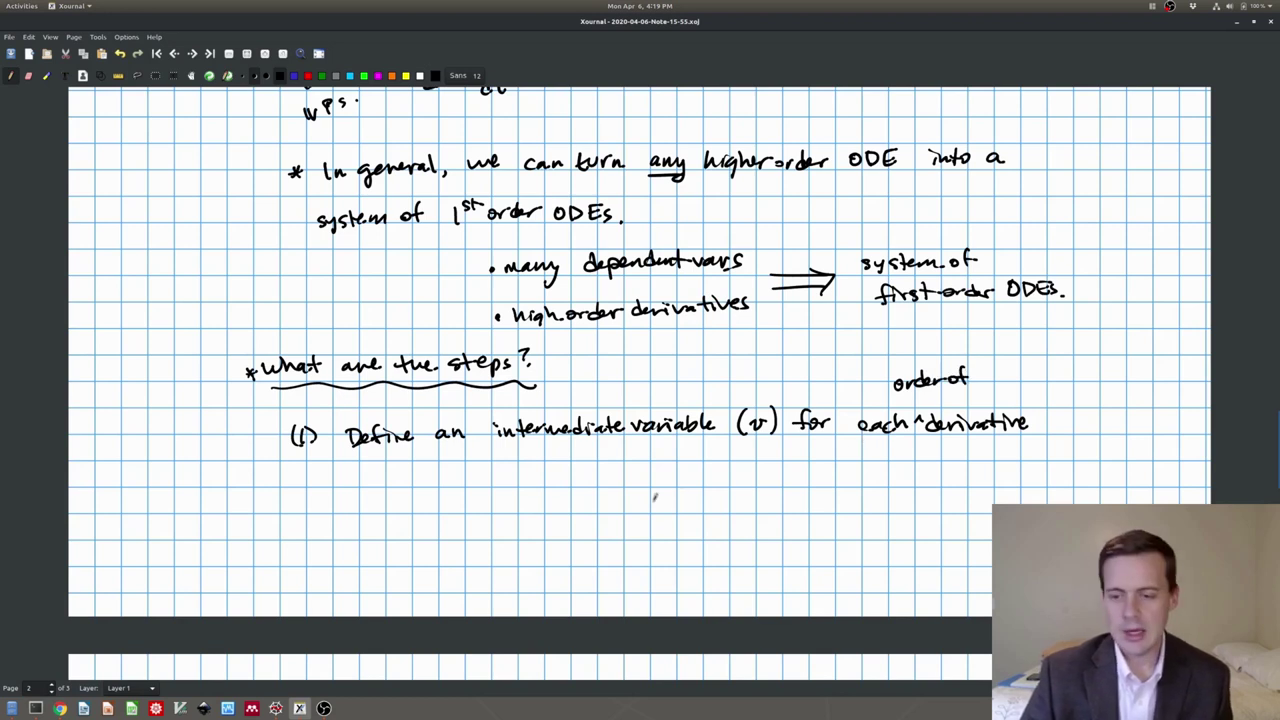
# - Write step (2): 'substitute our definition into orig. EQ & ICs'
pyautogui.moveTo(300, 486)
pyautogui.mouseDown()
pyautogui.moveTo(314, 505)
pyautogui.moveTo(291, 506)
pyautogui.mouseUp()
pyautogui.moveTo(362, 483)
pyautogui.mouseDown()
pyautogui.moveTo(348, 500)
pyautogui.moveTo(384, 497)
pyautogui.mouseUp()
pyautogui.moveTo(388, 486)
pyautogui.mouseDown()
pyautogui.moveTo(604, 478)
pyautogui.moveTo(602, 465)
pyautogui.mouseUp()
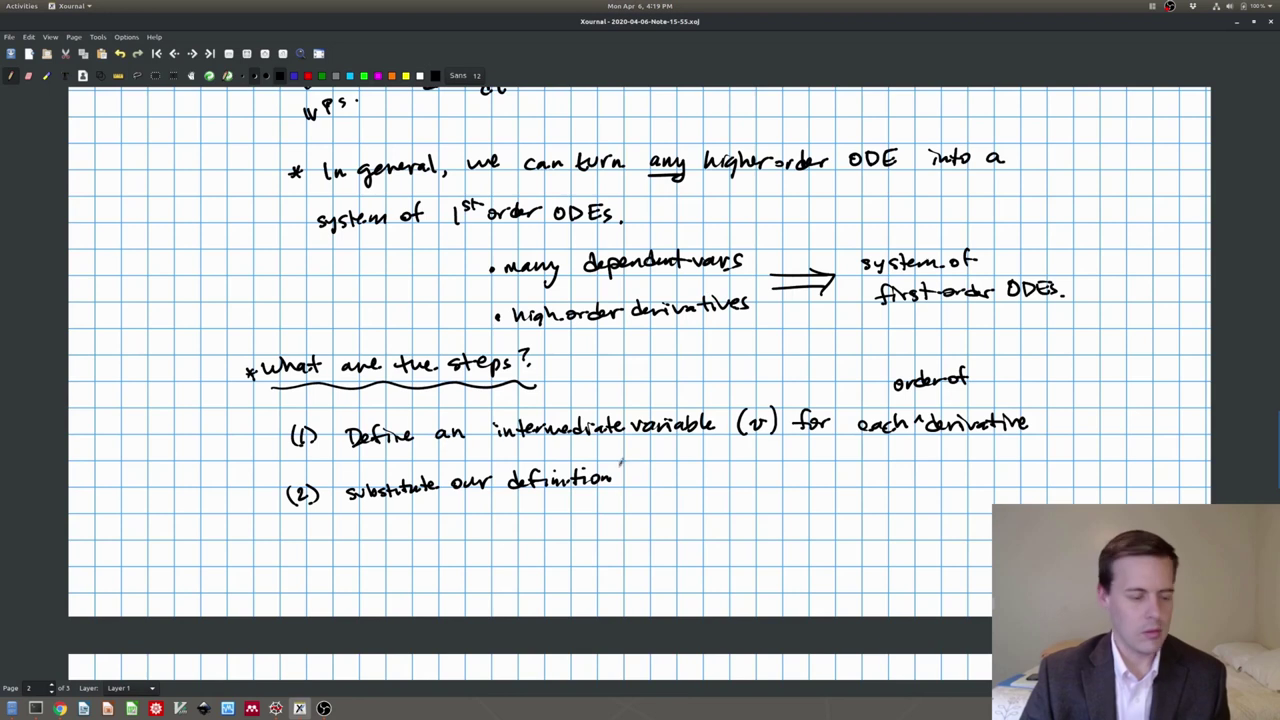
pyautogui.moveTo(628, 481)
pyautogui.mouseDown()
pyautogui.moveTo(636, 468)
pyautogui.moveTo(738, 482)
pyautogui.moveTo(785, 463)
pyautogui.moveTo(818, 486)
pyautogui.mouseUp()
pyautogui.moveTo(845, 470)
pyautogui.mouseDown()
pyautogui.moveTo(845, 486)
pyautogui.moveTo(860, 470)
pyautogui.moveTo(874, 486)
pyautogui.mouseUp()
pyautogui.moveTo(884, 468); pyautogui.dragTo(882, 476)
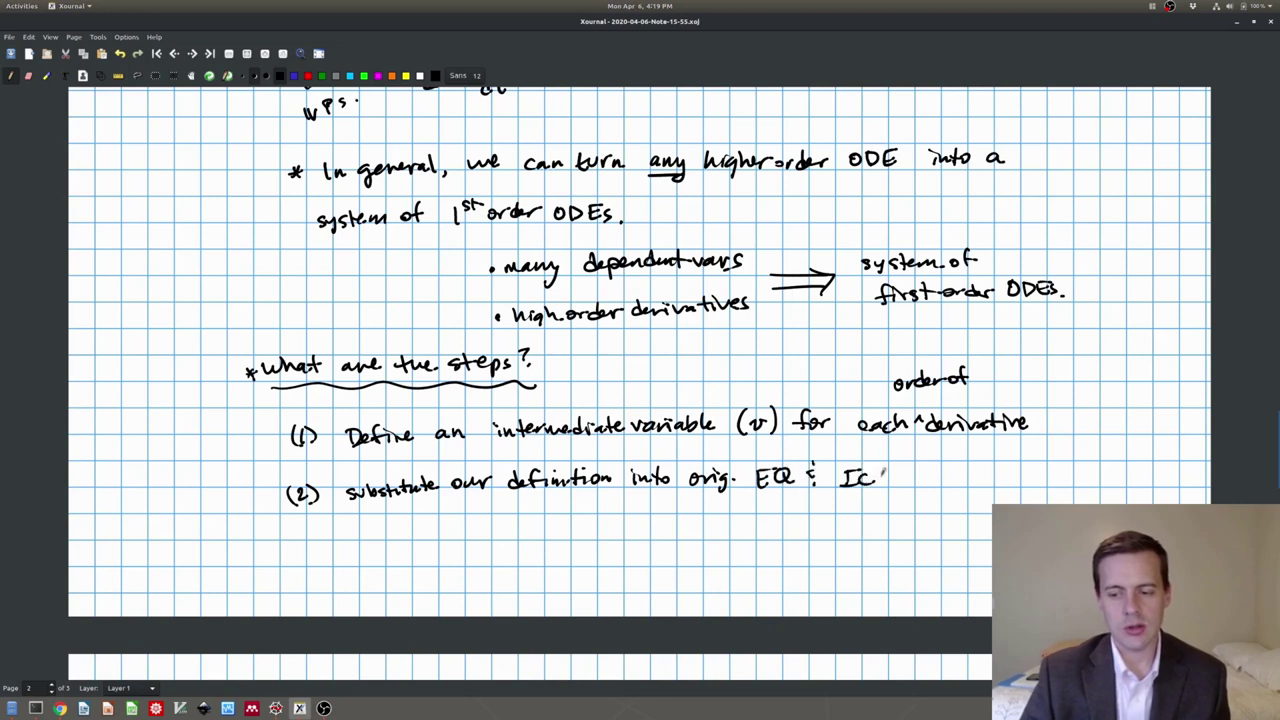
# - Write and underline a 'Practice:' heading on the next page
pyautogui.scroll(-5, 905, 468)
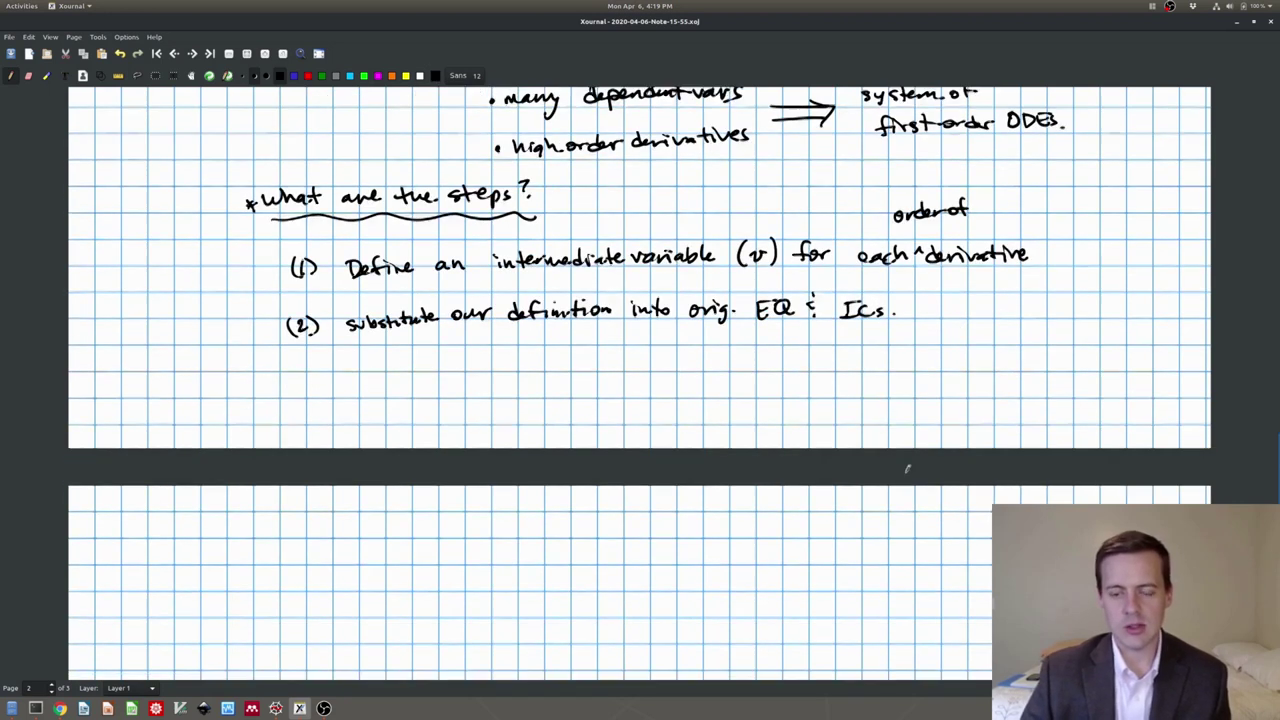
pyautogui.moveTo(242, 408)
pyautogui.mouseDown()
pyautogui.moveTo(262, 428)
pyautogui.moveTo(322, 425)
pyautogui.mouseUp()
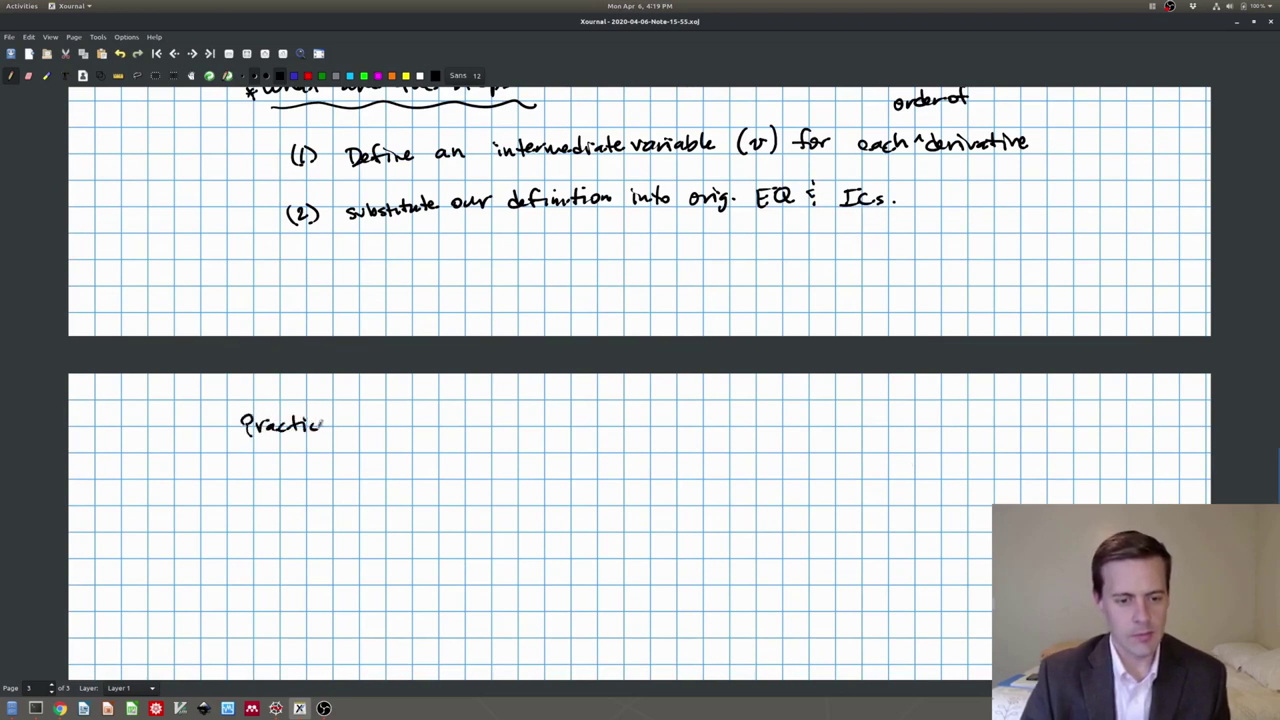
pyautogui.moveTo(244, 449); pyautogui.dragTo(335, 440)
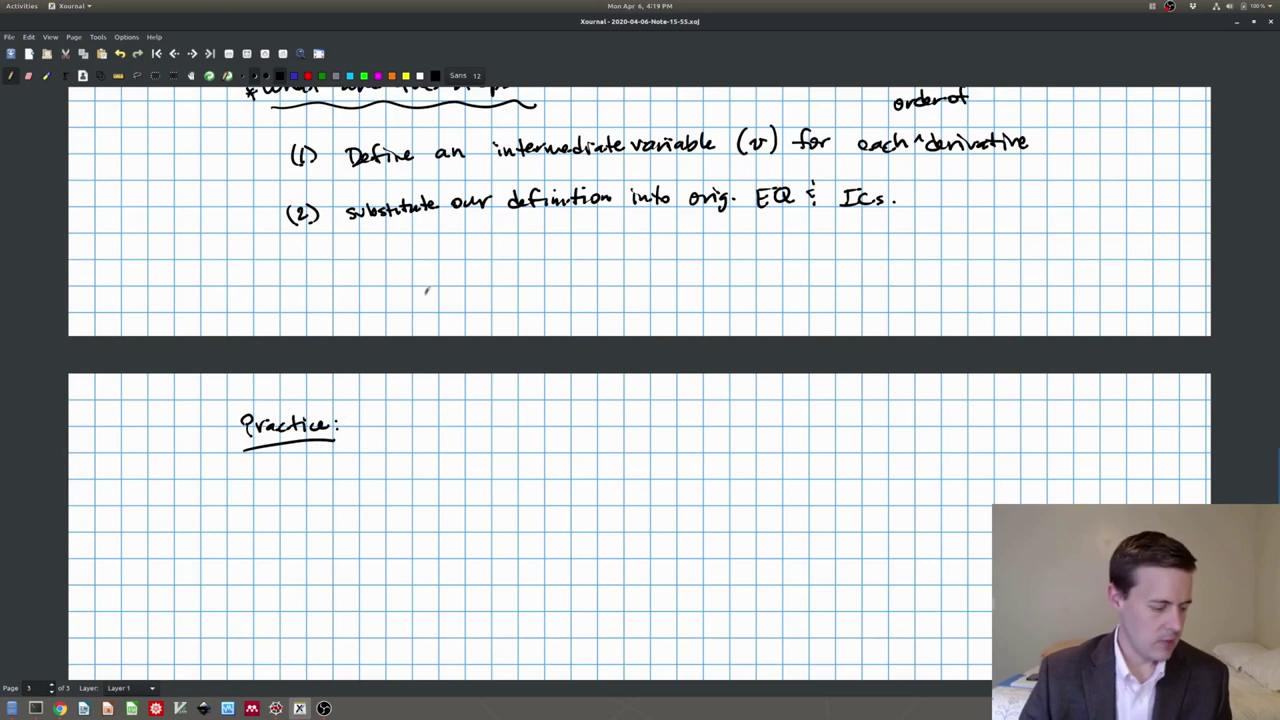
pyautogui.scroll(-1, 493, 357)
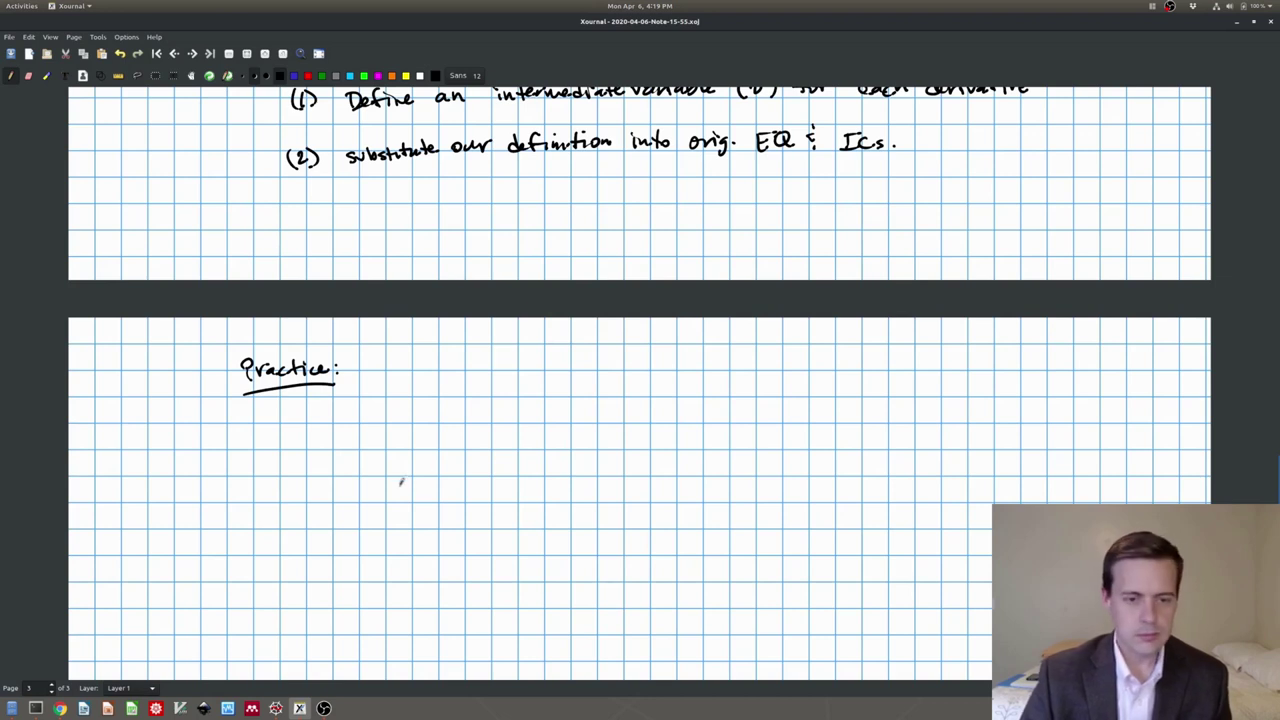
# - Write the third-order ODE d³y/dt³ = f(t,y)
pyautogui.moveTo(346, 409)
pyautogui.mouseDown()
pyautogui.moveTo(348, 420)
pyautogui.moveTo(355, 409)
pyautogui.mouseUp()
pyautogui.moveTo(362, 404); pyautogui.dragTo(367, 436)
pyautogui.moveTo(338, 437)
pyautogui.mouseDown()
pyautogui.moveTo(381, 434)
pyautogui.moveTo(356, 452)
pyautogui.moveTo(372, 457)
pyautogui.mouseUp()
pyautogui.moveTo(371, 443); pyautogui.dragTo(404, 428)
pyautogui.moveTo(395, 437); pyautogui.dragTo(461, 441)
pyautogui.moveTo(456, 428)
pyautogui.mouseDown()
pyautogui.moveTo(472, 427)
pyautogui.moveTo(474, 445)
pyautogui.moveTo(487, 436)
pyautogui.mouseUp()
pyautogui.moveTo(493, 421)
pyautogui.mouseDown()
pyautogui.moveTo(483, 448)
pyautogui.moveTo(500, 443)
pyautogui.mouseUp()
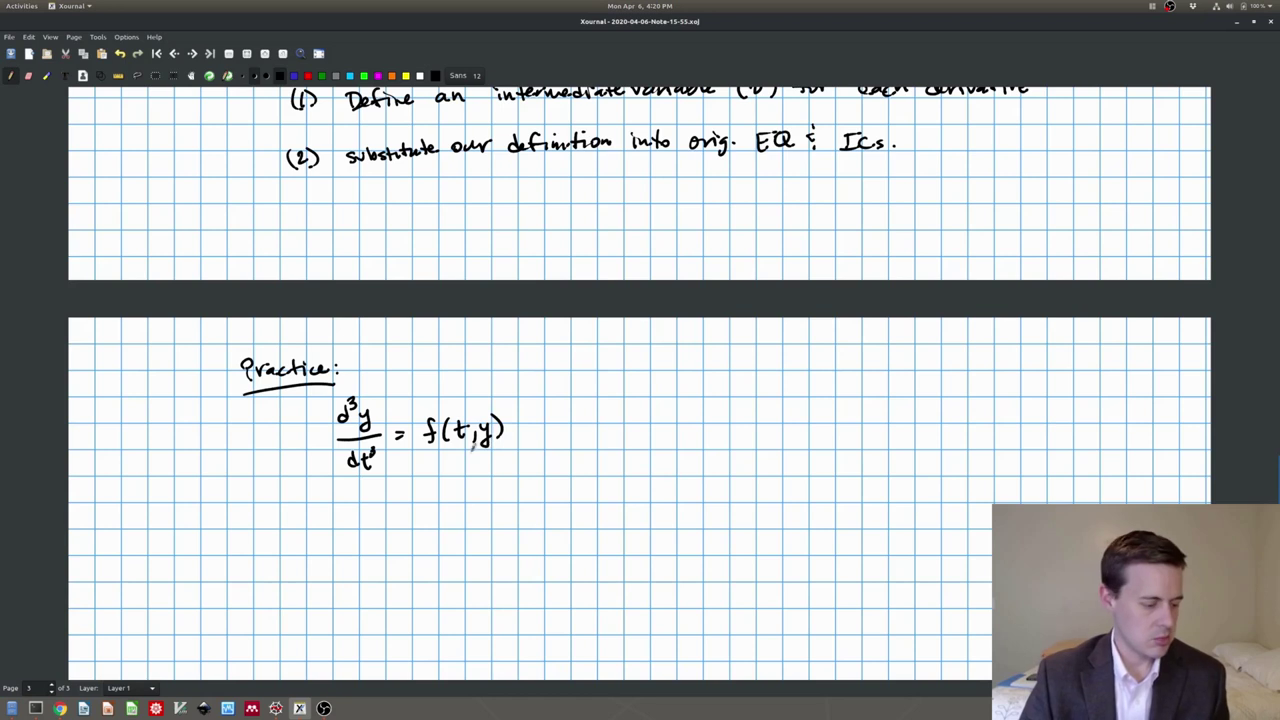
# - Add the initial conditions y''(0) = A, y'(0) = B, y(0) = C
pyautogui.moveTo(581, 420); pyautogui.dragTo(584, 446)
pyautogui.moveTo(605, 415); pyautogui.dragTo(607, 414)
pyautogui.moveTo(616, 411)
pyautogui.mouseDown()
pyautogui.moveTo(615, 428)
pyautogui.moveTo(625, 415)
pyautogui.moveTo(631, 428)
pyautogui.mouseUp()
pyautogui.moveTo(644, 415); pyautogui.dragTo(655, 414)
pyautogui.moveTo(645, 421); pyautogui.dragTo(716, 429)
pyautogui.moveTo(733, 407)
pyautogui.mouseDown()
pyautogui.moveTo(748, 408)
pyautogui.moveTo(740, 432)
pyautogui.mouseUp()
pyautogui.moveTo(761, 396); pyautogui.dragTo(765, 422)
pyautogui.moveTo(779, 410); pyautogui.dragTo(777, 421)
pyautogui.moveTo(788, 405)
pyautogui.mouseDown()
pyautogui.moveTo(789, 421)
pyautogui.moveTo(806, 410)
pyautogui.mouseUp()
pyautogui.moveTo(795, 418); pyautogui.dragTo(818, 422)
pyautogui.moveTo(843, 413)
pyautogui.mouseDown()
pyautogui.moveTo(840, 425)
pyautogui.moveTo(880, 418)
pyautogui.mouseUp()
pyautogui.moveTo(888, 404)
pyautogui.mouseDown()
pyautogui.moveTo(873, 431)
pyautogui.moveTo(908, 407)
pyautogui.mouseUp()
pyautogui.moveTo(918, 400)
pyautogui.mouseDown()
pyautogui.moveTo(920, 422)
pyautogui.moveTo(941, 409)
pyautogui.mouseUp()
pyautogui.moveTo(929, 417); pyautogui.dragTo(960, 422)
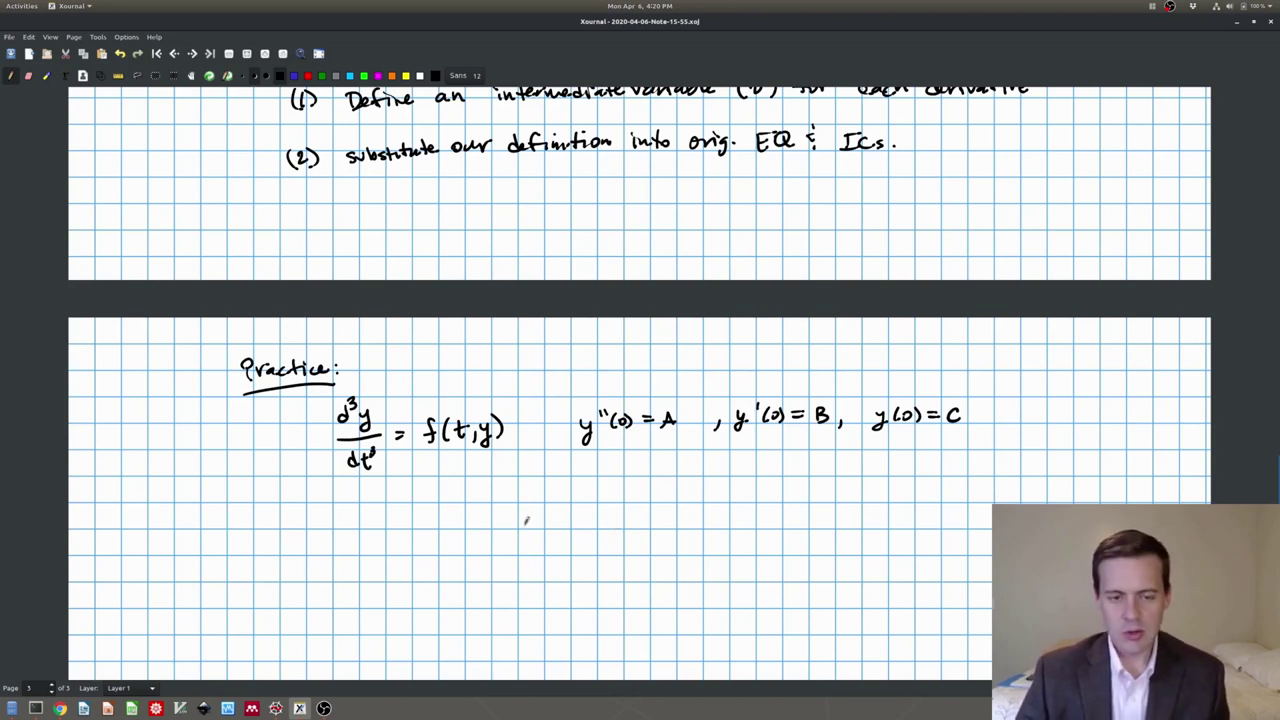
# - Below, list the derivatives d²y/dt², dy/dt separated by a comma
pyautogui.scroll(1, 525, 520)
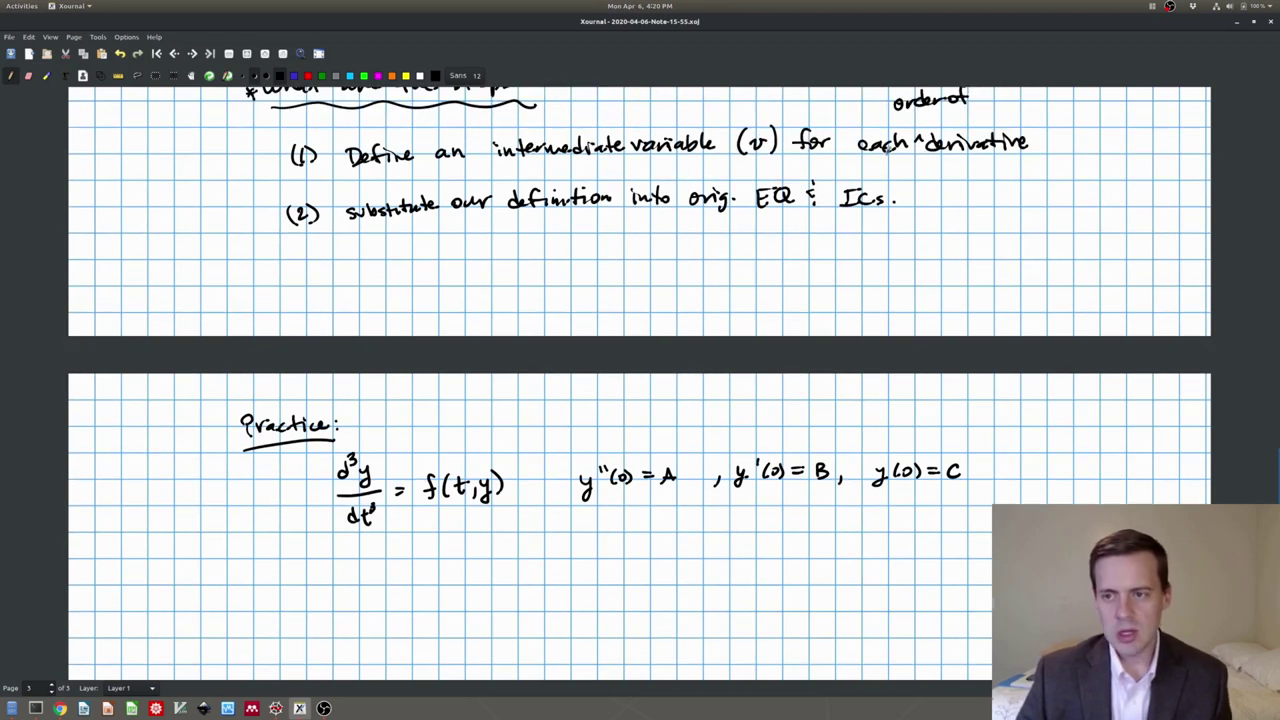
pyautogui.scroll(-1, 846, 340)
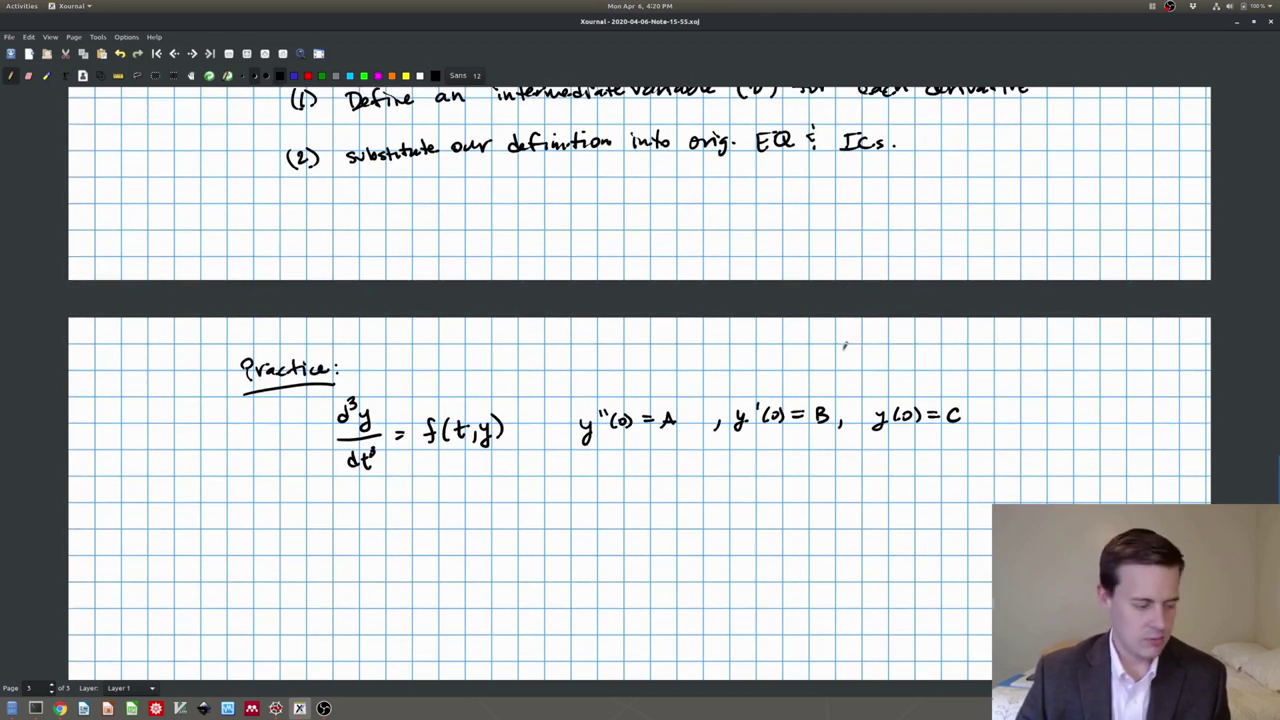
pyautogui.scroll(-1, 845, 346)
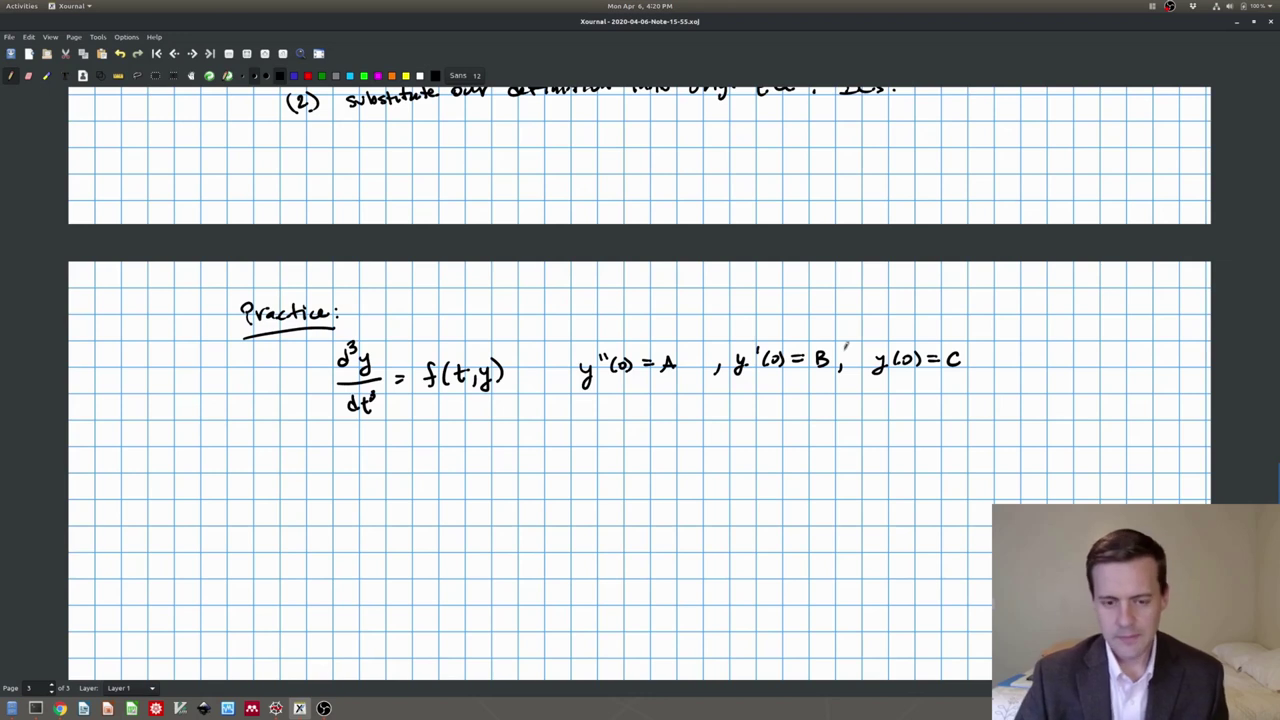
pyautogui.moveTo(407, 443)
pyautogui.mouseDown()
pyautogui.moveTo(412, 454)
pyautogui.moveTo(419, 438)
pyautogui.moveTo(438, 468)
pyautogui.mouseUp()
pyautogui.moveTo(414, 482); pyautogui.dragTo(418, 498)
pyautogui.moveTo(424, 478)
pyautogui.mouseDown()
pyautogui.moveTo(428, 500)
pyautogui.moveTo(428, 486)
pyautogui.mouseUp()
pyautogui.moveTo(431, 470)
pyautogui.mouseDown()
pyautogui.moveTo(440, 484)
pyautogui.moveTo(503, 449)
pyautogui.moveTo(512, 460)
pyautogui.mouseUp()
pyautogui.moveTo(519, 448)
pyautogui.mouseDown()
pyautogui.moveTo(502, 466)
pyautogui.moveTo(528, 466)
pyautogui.mouseUp()
pyautogui.moveTo(512, 470); pyautogui.dragTo(508, 488)
pyautogui.moveTo(520, 472)
pyautogui.mouseDown()
pyautogui.moveTo(526, 492)
pyautogui.moveTo(532, 480)
pyautogui.mouseUp()
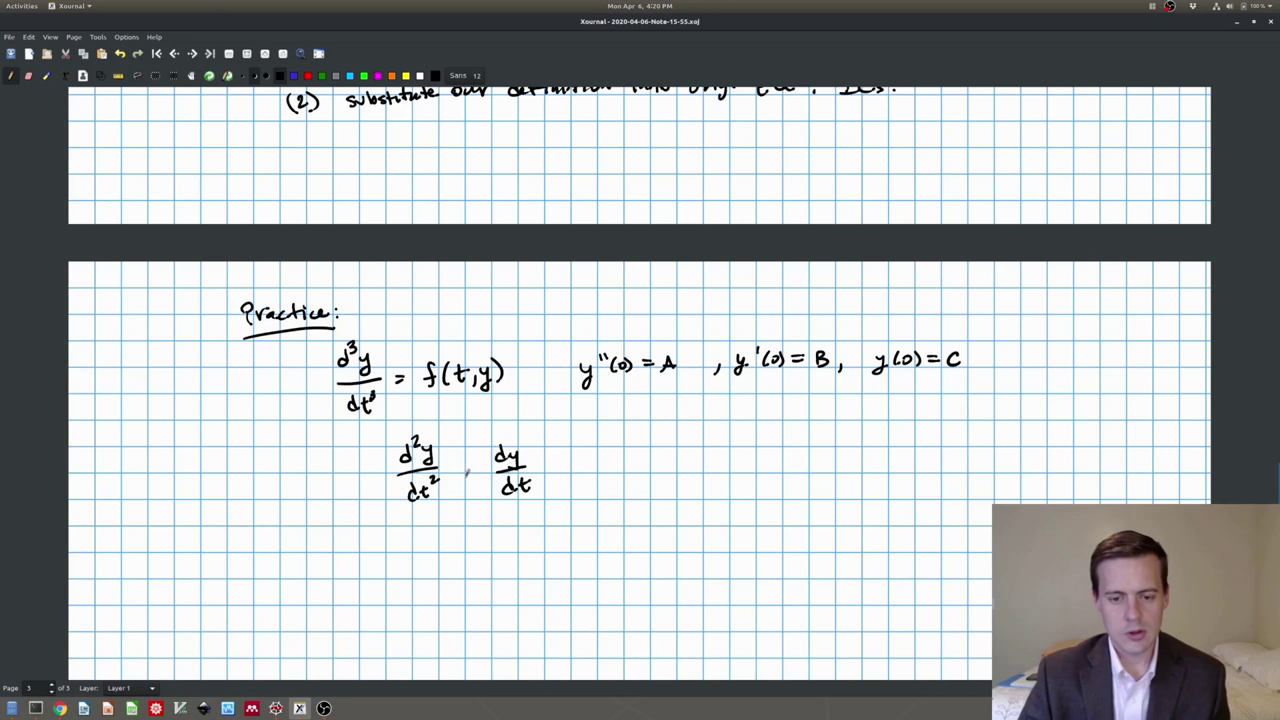
pyautogui.moveTo(467, 479); pyautogui.dragTo(465, 489)
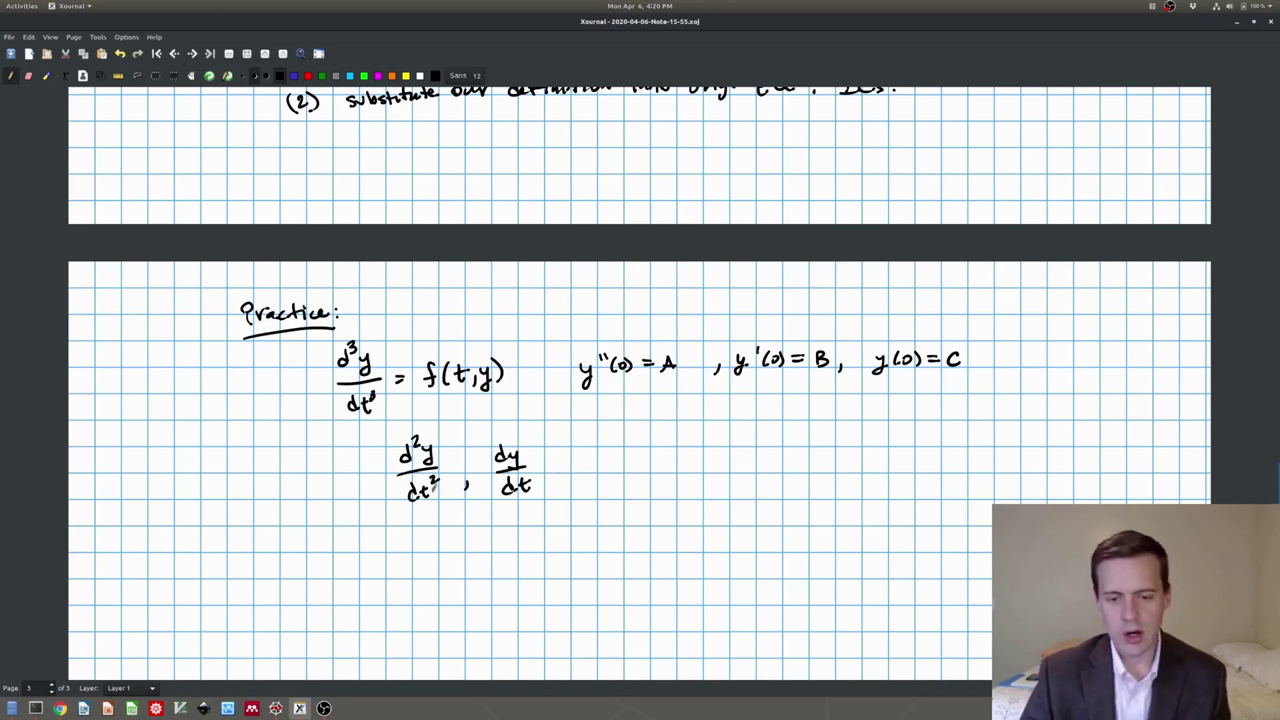
# - Draw an arrow and define a = d²y/dt²
pyautogui.moveTo(575, 467); pyautogui.dragTo(613, 468)
pyautogui.moveTo(703, 459); pyautogui.dragTo(707, 467)
pyautogui.moveTo(716, 460)
pyautogui.mouseDown()
pyautogui.moveTo(752, 450)
pyautogui.moveTo(772, 455)
pyautogui.moveTo(757, 478)
pyautogui.moveTo(764, 466)
pyautogui.mouseUp()
pyautogui.moveTo(771, 467); pyautogui.dragTo(772, 483)
pyautogui.moveTo(766, 473); pyautogui.dragTo(778, 472)
pyautogui.moveTo(779, 462); pyautogui.dragTo(781, 465)
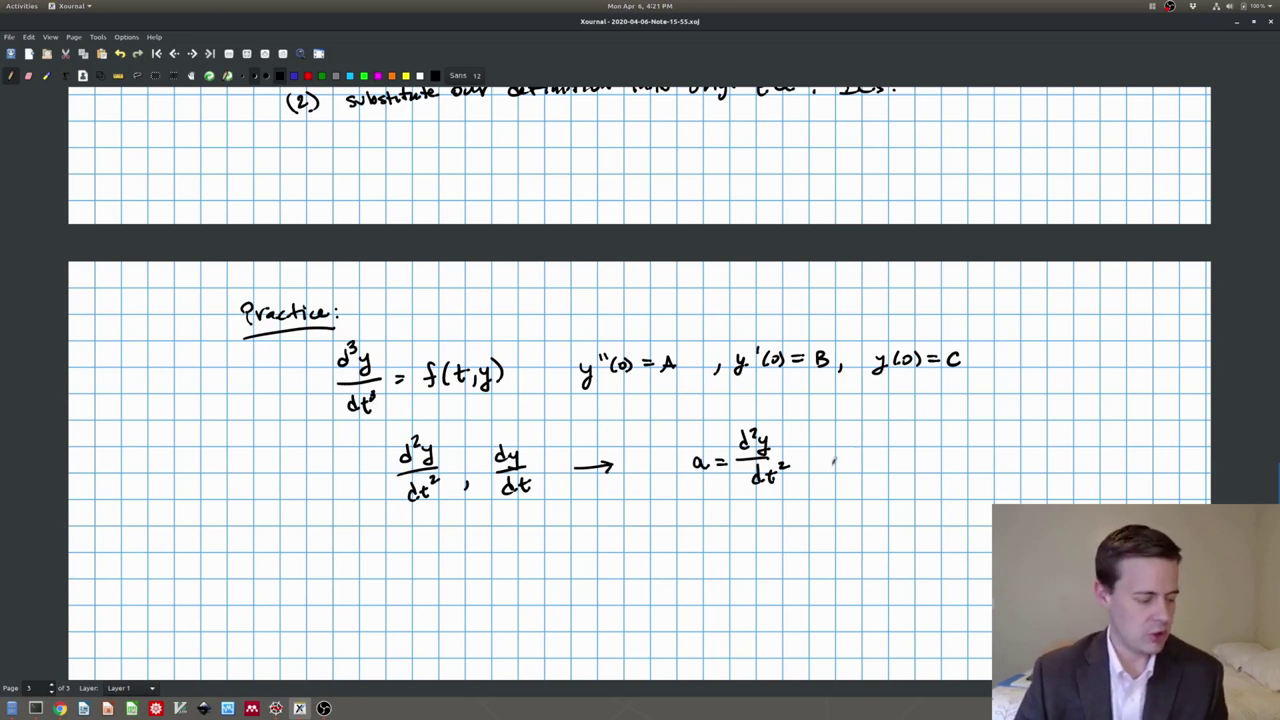
# - Define v = dy/dt, label the line step (1), and tick it off
pyautogui.moveTo(842, 456); pyautogui.dragTo(839, 474)
pyautogui.moveTo(862, 450)
pyautogui.mouseDown()
pyautogui.moveTo(868, 462)
pyautogui.moveTo(891, 453)
pyautogui.mouseUp()
pyautogui.moveTo(881, 460)
pyautogui.mouseDown()
pyautogui.moveTo(930, 442)
pyautogui.moveTo(910, 450)
pyautogui.moveTo(933, 463)
pyautogui.moveTo(930, 478)
pyautogui.mouseUp()
pyautogui.moveTo(924, 465); pyautogui.dragTo(940, 464)
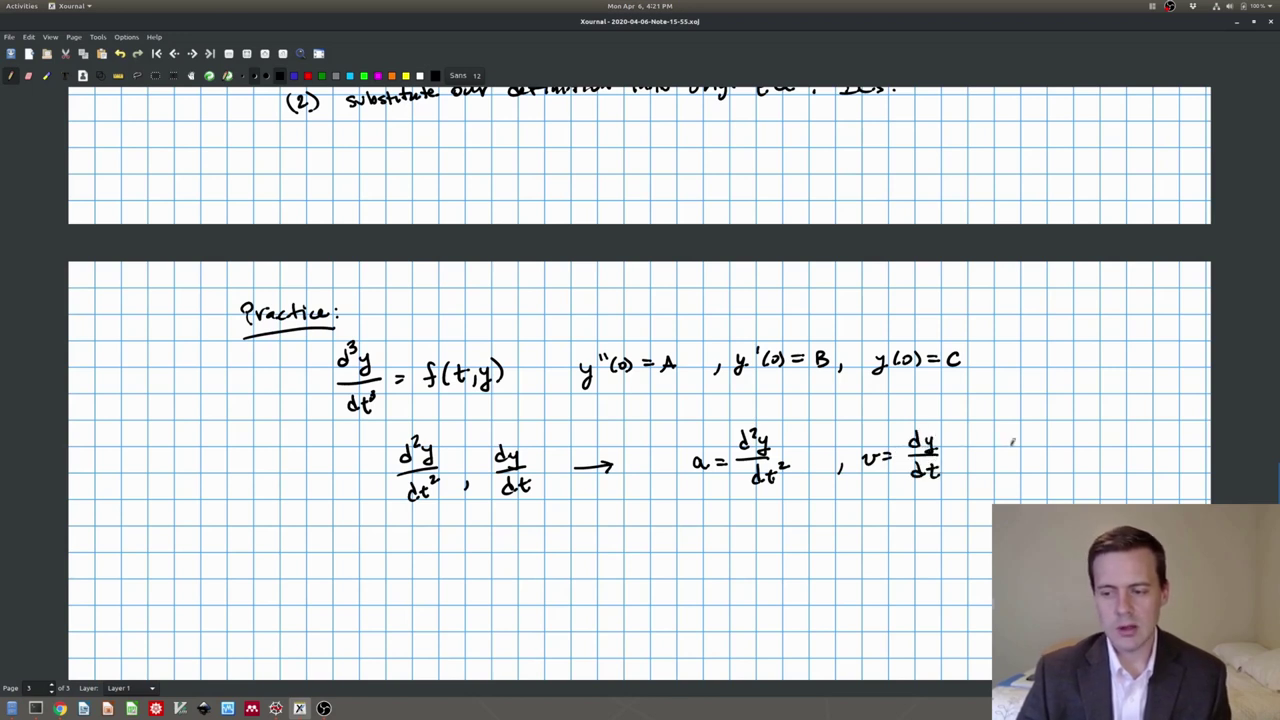
pyautogui.moveTo(334, 462); pyautogui.dragTo(341, 480)
pyautogui.moveTo(321, 464); pyautogui.dragTo(318, 481)
pyautogui.moveTo(979, 449); pyautogui.dragTo(1000, 437)
# - Number the next line as step (2)
pyautogui.scroll(-1, 1017, 445)
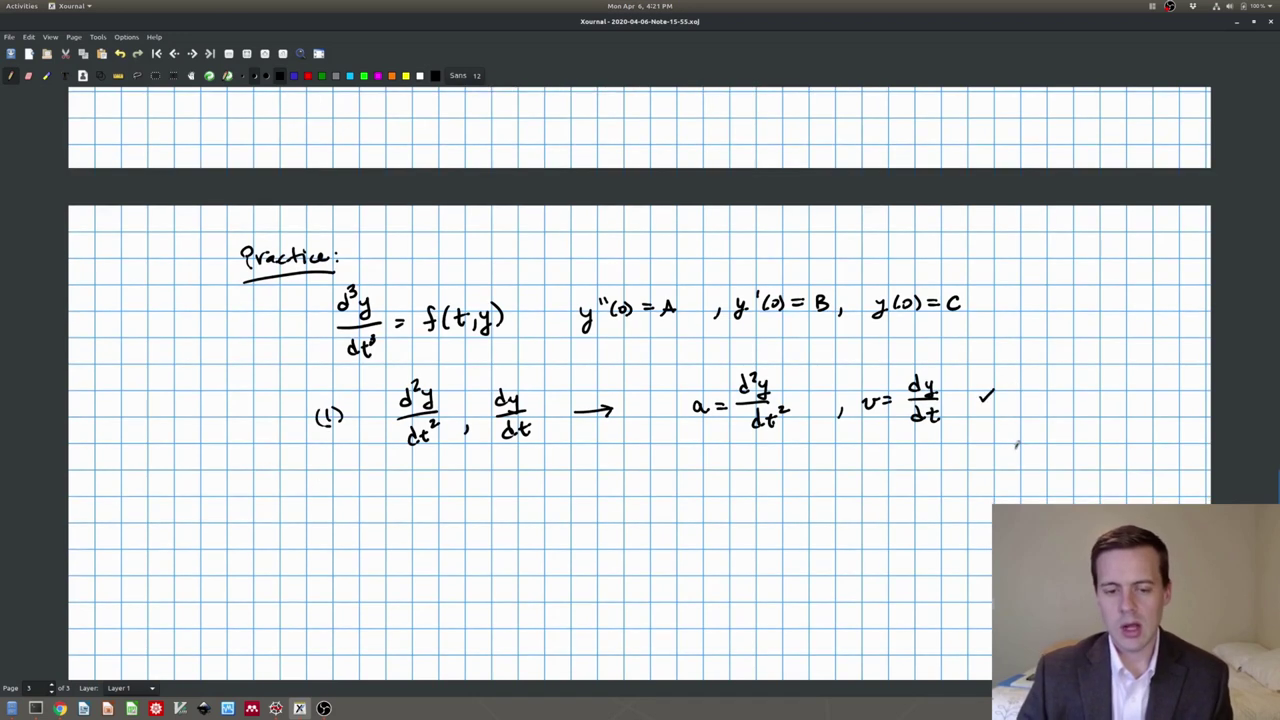
pyautogui.moveTo(324, 468); pyautogui.dragTo(342, 488)
pyautogui.moveTo(319, 463); pyautogui.dragTo(317, 490)
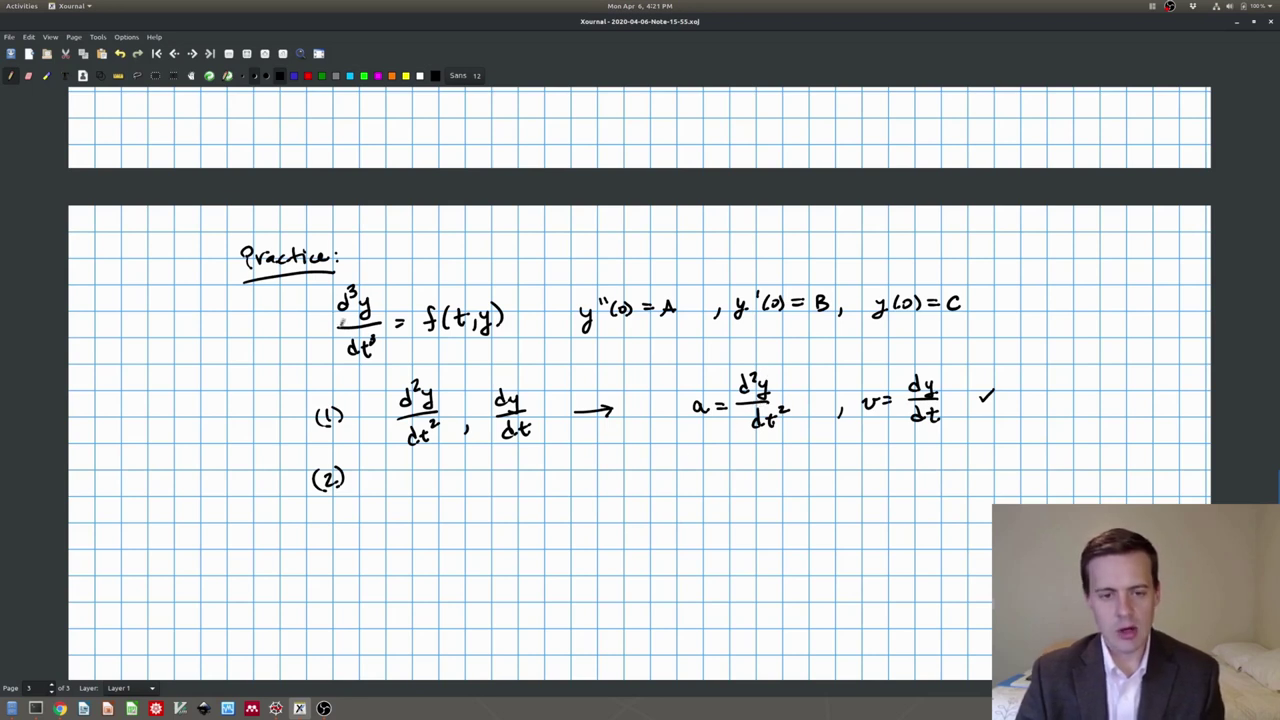
# - Write d/dt(d²y/dt²) = f(t,y) for step (2)
pyautogui.moveTo(408, 487)
pyautogui.mouseDown()
pyautogui.moveTo(412, 472)
pyautogui.moveTo(404, 497)
pyautogui.moveTo(420, 516)
pyautogui.mouseUp()
pyautogui.moveTo(440, 484); pyautogui.dragTo(440, 530)
pyautogui.moveTo(455, 480)
pyautogui.mouseDown()
pyautogui.moveTo(450, 490)
pyautogui.moveTo(462, 470)
pyautogui.moveTo(462, 492)
pyautogui.mouseUp()
pyautogui.moveTo(464, 468)
pyautogui.mouseDown()
pyautogui.moveTo(478, 494)
pyautogui.moveTo(458, 524)
pyautogui.moveTo(483, 507)
pyautogui.moveTo(497, 518)
pyautogui.mouseUp()
pyautogui.moveTo(490, 474)
pyautogui.mouseDown()
pyautogui.moveTo(497, 524)
pyautogui.moveTo(528, 496)
pyautogui.mouseUp()
pyautogui.moveTo(552, 482)
pyautogui.mouseDown()
pyautogui.moveTo(546, 500)
pyautogui.moveTo(562, 488)
pyautogui.mouseUp()
pyautogui.moveTo(576, 474)
pyautogui.mouseDown()
pyautogui.moveTo(570, 500)
pyautogui.moveTo(584, 500)
pyautogui.mouseUp()
pyautogui.moveTo(578, 484); pyautogui.dragTo(592, 484)
pyautogui.moveTo(600, 494); pyautogui.dragTo(610, 490)
pyautogui.moveTo(620, 476)
pyautogui.mouseDown()
pyautogui.moveTo(612, 508)
pyautogui.moveTo(632, 500)
pyautogui.mouseUp()
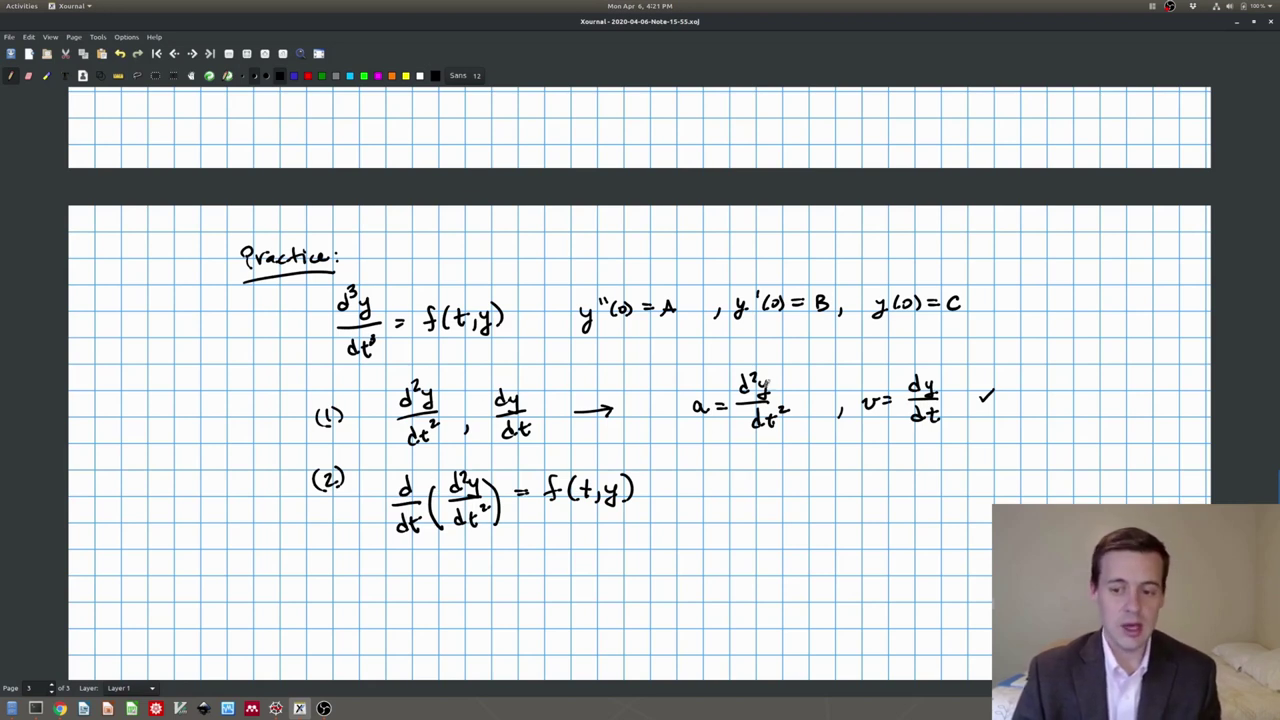
# - Add an arrow leading to da/dt = f(t,y)
pyautogui.moveTo(661, 494)
pyautogui.mouseDown()
pyautogui.moveTo(691, 492)
pyautogui.moveTo(680, 501)
pyautogui.mouseUp()
pyautogui.moveTo(752, 455)
pyautogui.mouseDown()
pyautogui.moveTo(750, 486)
pyautogui.moveTo(780, 489)
pyautogui.moveTo(752, 520)
pyautogui.moveTo(766, 518)
pyautogui.mouseUp()
pyautogui.moveTo(758, 506); pyautogui.dragTo(808, 487)
pyautogui.moveTo(797, 494); pyautogui.dragTo(846, 498)
pyautogui.moveTo(860, 472)
pyautogui.mouseDown()
pyautogui.moveTo(858, 496)
pyautogui.moveTo(864, 481)
pyautogui.mouseUp()
pyautogui.moveTo(868, 490)
pyautogui.mouseDown()
pyautogui.moveTo(888, 484)
pyautogui.moveTo(884, 505)
pyautogui.mouseUp()
pyautogui.moveTo(903, 476); pyautogui.dragTo(902, 503)
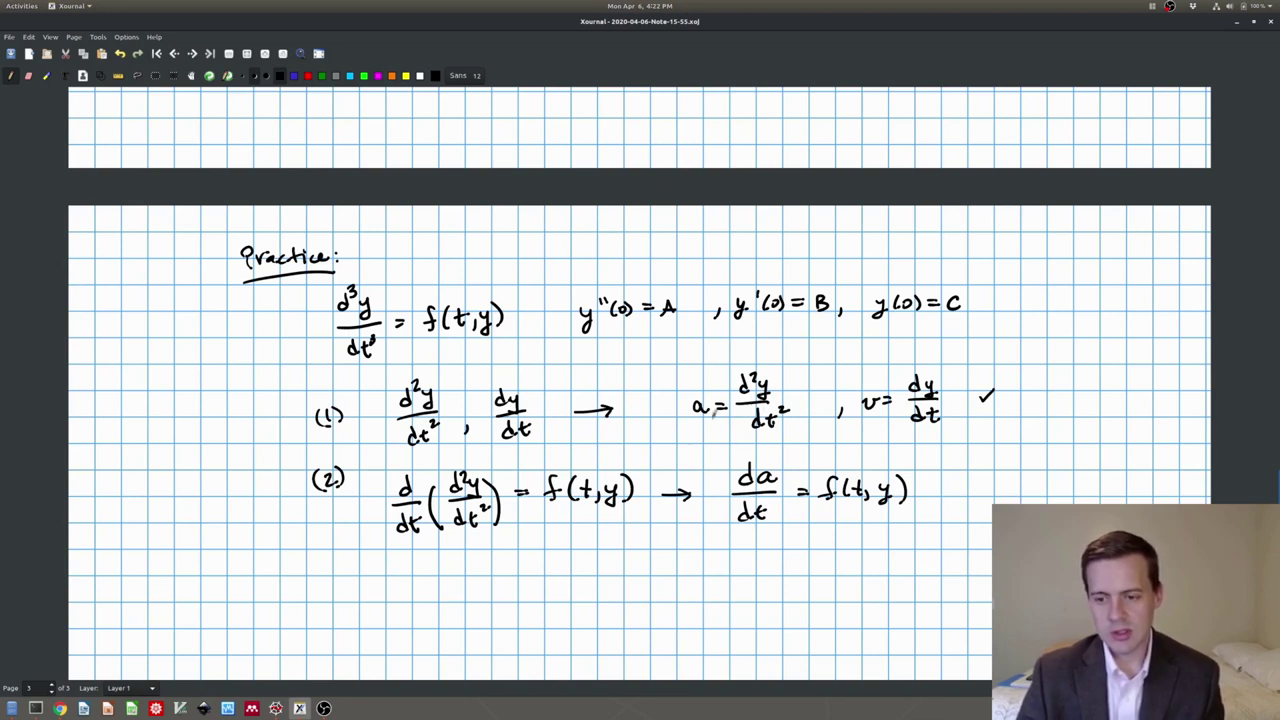
# - On the next line, write d/dt(dy/dt) = a
pyautogui.scroll(-3, 446, 575)
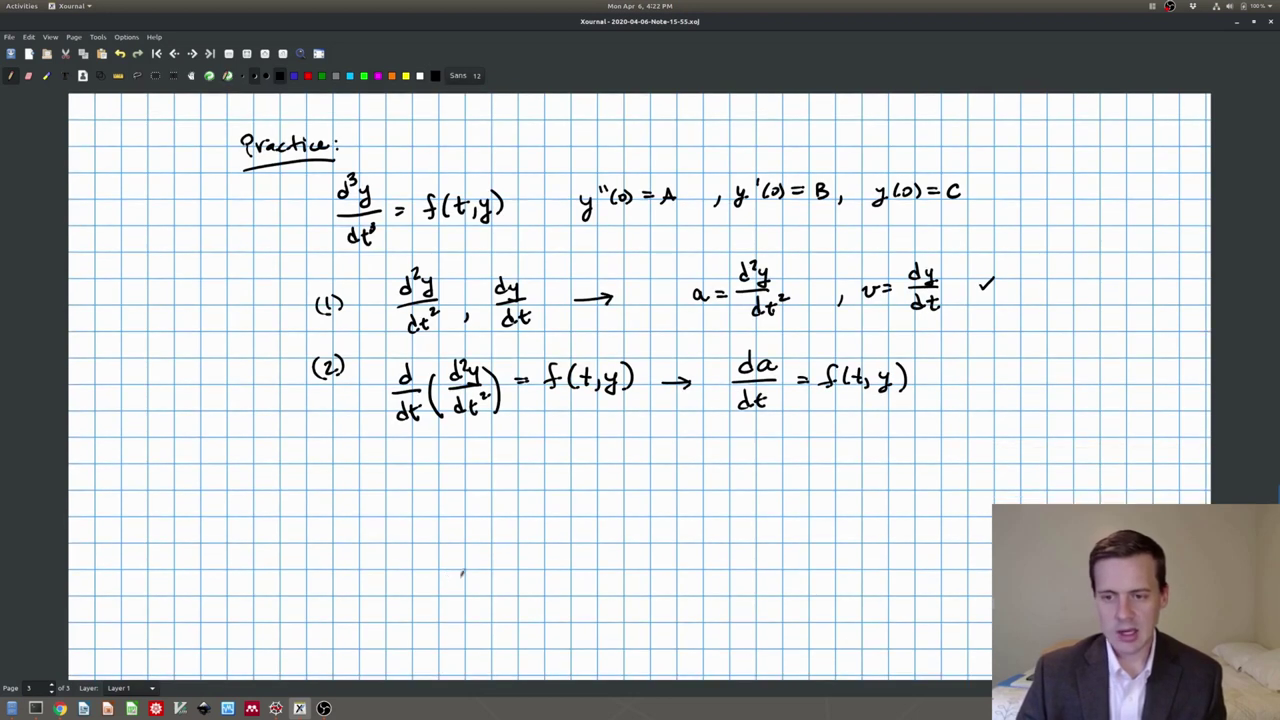
pyautogui.moveTo(424, 456)
pyautogui.mouseDown()
pyautogui.moveTo(436, 479)
pyautogui.moveTo(418, 506)
pyautogui.mouseUp()
pyautogui.moveTo(432, 488)
pyautogui.mouseDown()
pyautogui.moveTo(434, 508)
pyautogui.moveTo(440, 494)
pyautogui.mouseUp()
pyautogui.moveTo(452, 460); pyautogui.dragTo(456, 506)
pyautogui.moveTo(472, 455); pyautogui.dragTo(476, 470)
pyautogui.moveTo(480, 458); pyautogui.dragTo(490, 476)
pyautogui.moveTo(480, 486); pyautogui.dragTo(482, 506)
pyautogui.moveTo(488, 480)
pyautogui.mouseDown()
pyautogui.moveTo(490, 504)
pyautogui.moveTo(494, 487)
pyautogui.mouseUp()
pyautogui.moveTo(490, 446)
pyautogui.mouseDown()
pyautogui.moveTo(500, 498)
pyautogui.moveTo(532, 464)
pyautogui.mouseUp()
pyautogui.moveTo(519, 471); pyautogui.dragTo(560, 474)
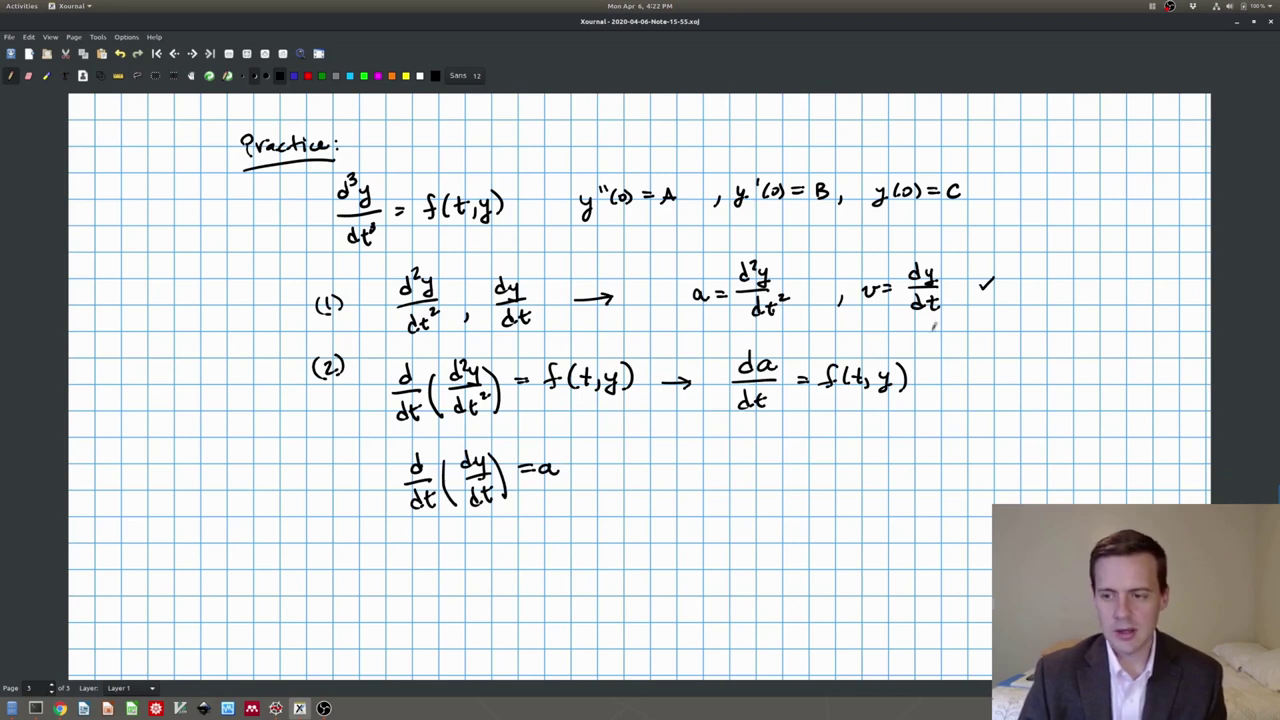
# - Add an arrow leading to dv/dt = a
pyautogui.moveTo(622, 464)
pyautogui.mouseDown()
pyautogui.moveTo(673, 456)
pyautogui.moveTo(660, 468)
pyautogui.mouseUp()
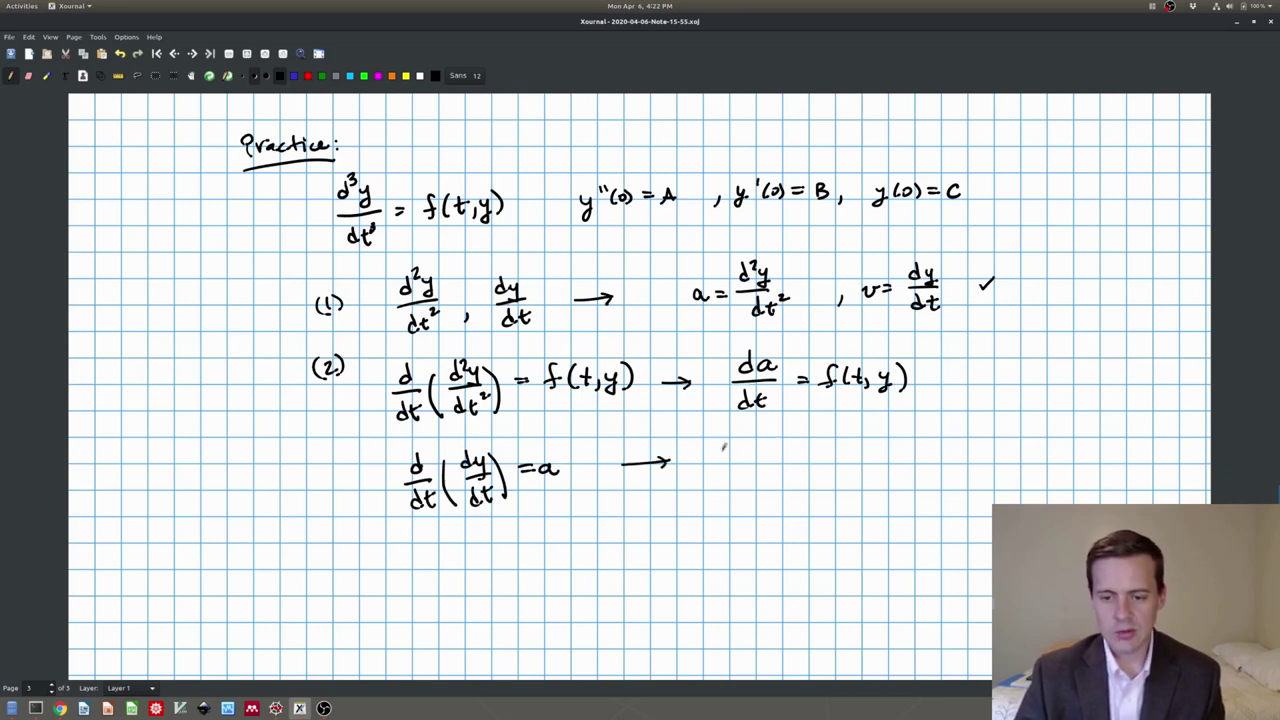
pyautogui.moveTo(748, 440); pyautogui.dragTo(756, 456)
pyautogui.moveTo(760, 440)
pyautogui.mouseDown()
pyautogui.moveTo(778, 438)
pyautogui.moveTo(782, 458)
pyautogui.moveTo(766, 468)
pyautogui.moveTo(768, 488)
pyautogui.mouseUp()
pyautogui.moveTo(762, 474); pyautogui.dragTo(820, 451)
pyautogui.moveTo(806, 459); pyautogui.dragTo(846, 466)
# - Write dy/dt = v beneath dv/dt = a
pyautogui.scroll(-1, 836, 364)
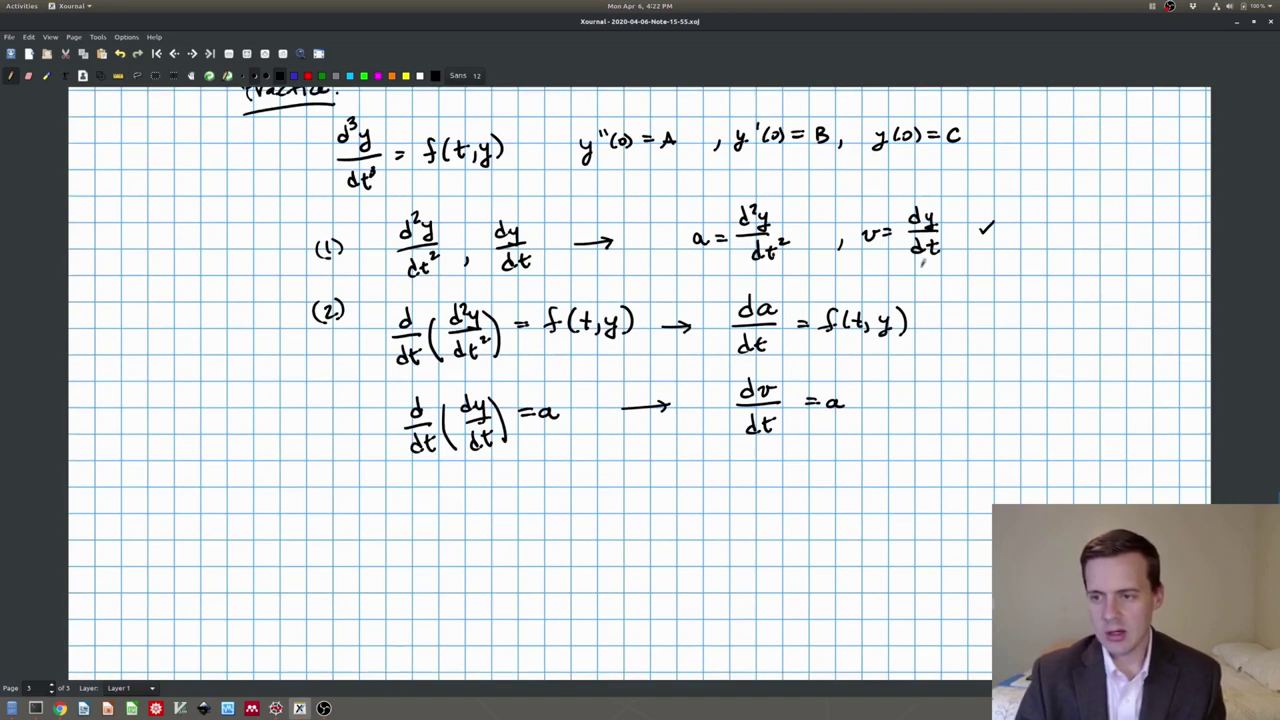
pyautogui.moveTo(752, 458)
pyautogui.mouseDown()
pyautogui.moveTo(775, 486)
pyautogui.moveTo(755, 518)
pyautogui.moveTo(770, 518)
pyautogui.mouseUp()
pyautogui.moveTo(758, 506); pyautogui.dragTo(830, 484)
pyautogui.moveTo(846, 476)
pyautogui.mouseDown()
pyautogui.moveTo(856, 490)
pyautogui.moveTo(868, 472)
pyautogui.mouseUp()
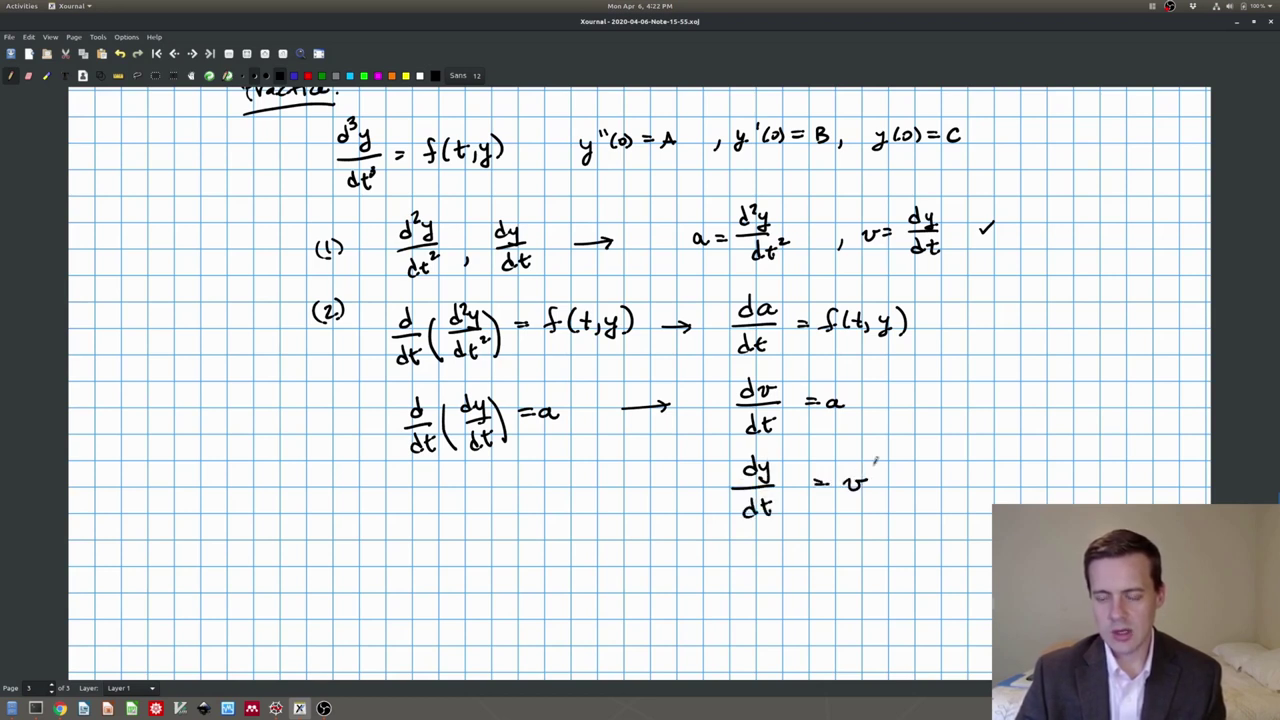
pyautogui.scroll(1, 876, 461)
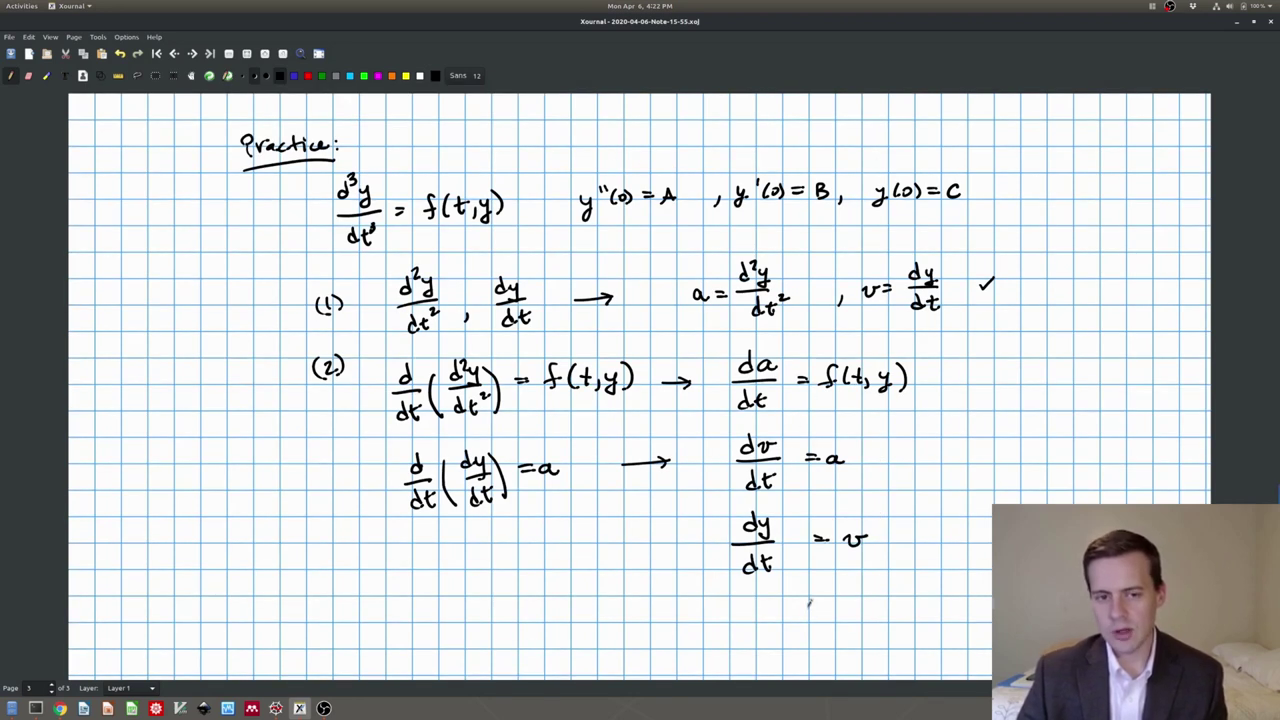
pyautogui.scroll(-2, 810, 603)
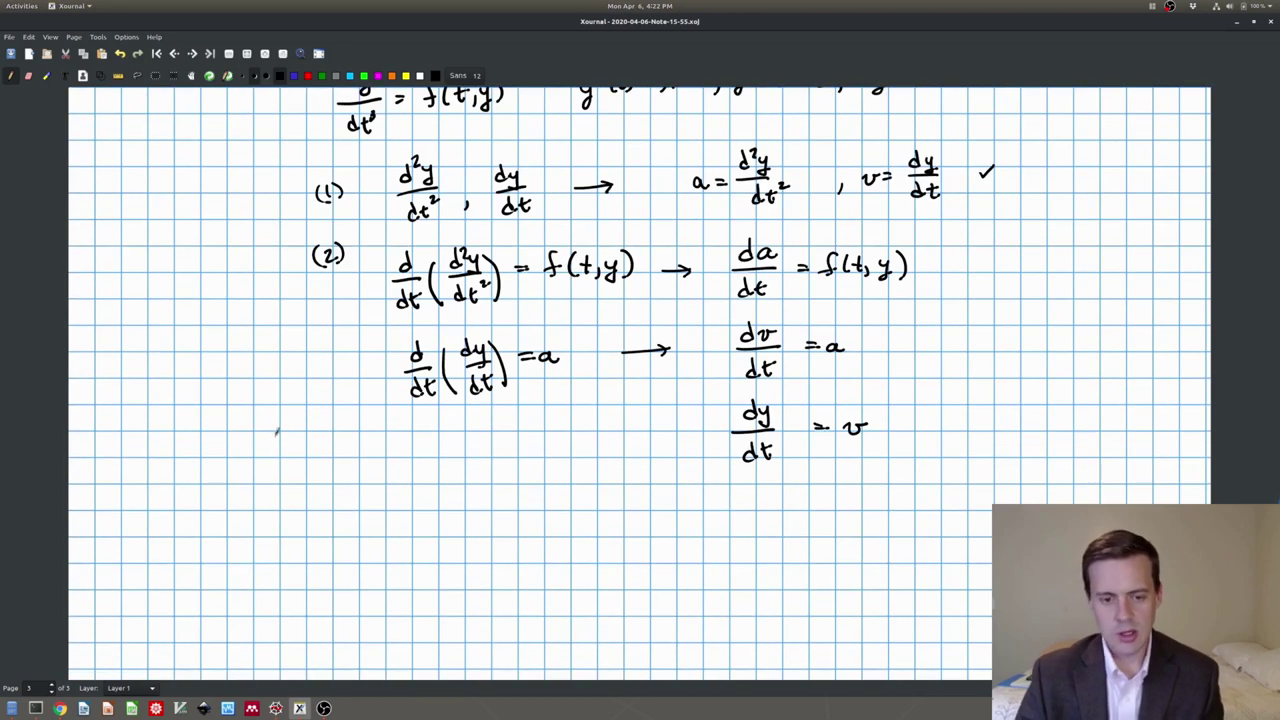
pyautogui.moveTo(274, 455)
pyautogui.mouseDown()
pyautogui.moveTo(286, 440)
pyautogui.moveTo(316, 456)
pyautogui.moveTo(418, 442)
pyautogui.moveTo(432, 460)
pyautogui.moveTo(478, 440)
pyautogui.moveTo(510, 452)
pyautogui.mouseUp()
pyautogui.moveTo(274, 488)
pyautogui.mouseDown()
pyautogui.moveTo(276, 510)
pyautogui.moveTo(306, 482)
pyautogui.moveTo(332, 496)
pyautogui.moveTo(436, 486)
pyautogui.moveTo(440, 498)
pyautogui.moveTo(486, 482)
pyautogui.moveTo(520, 492)
pyautogui.mouseUp()
pyautogui.click(317, 526)
pyautogui.click(317, 539)
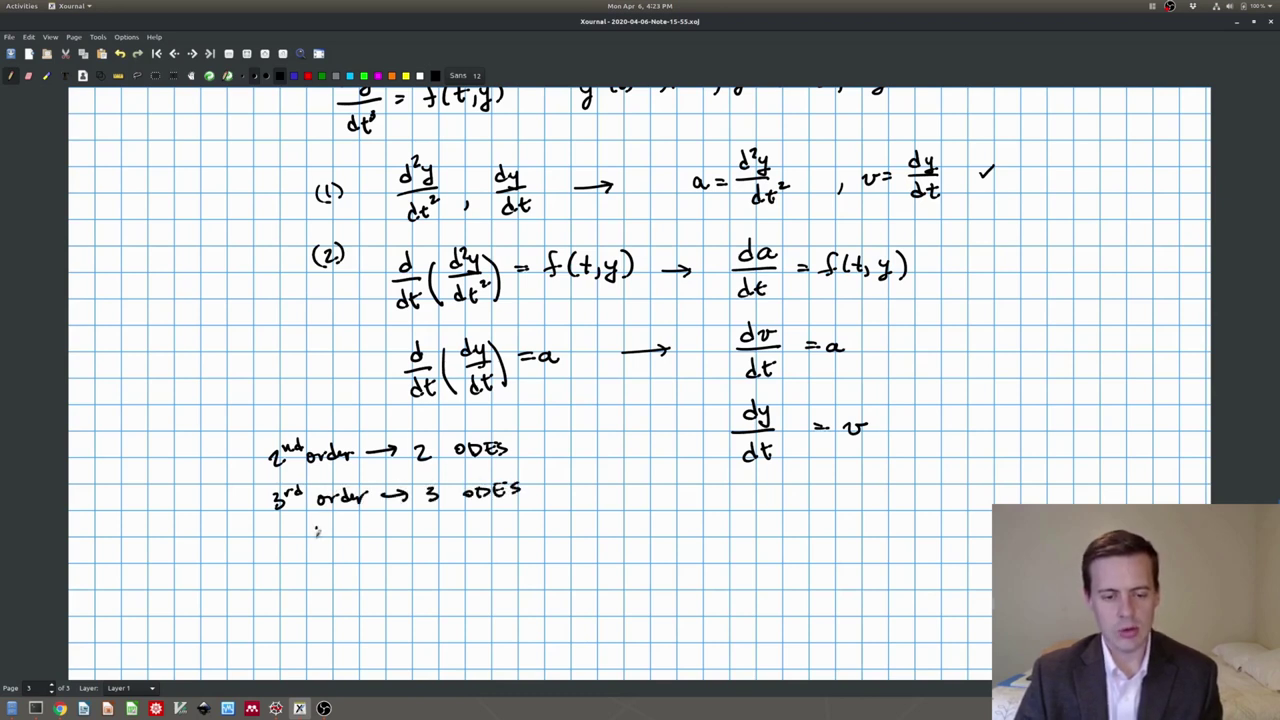
pyautogui.moveTo(277, 571)
pyautogui.mouseDown()
pyautogui.moveTo(527, 538)
pyautogui.moveTo(524, 556)
pyautogui.mouseUp()
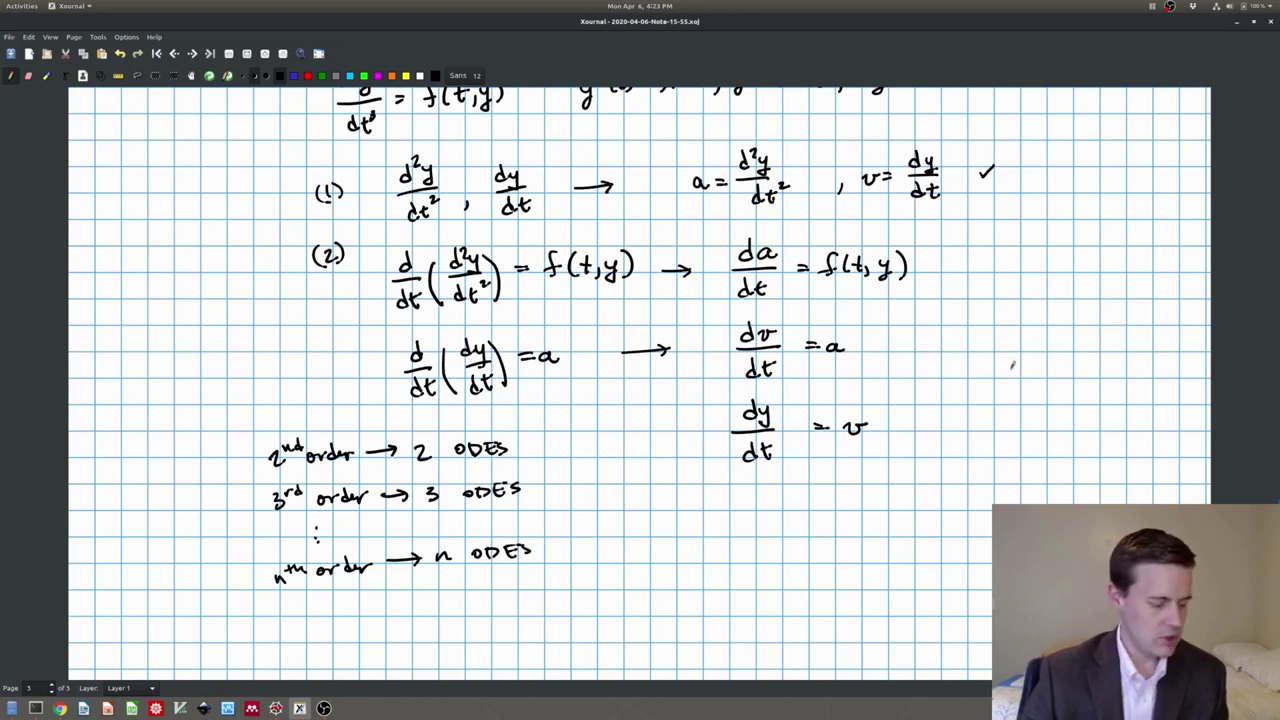
pyautogui.scroll(3, 866, 311)
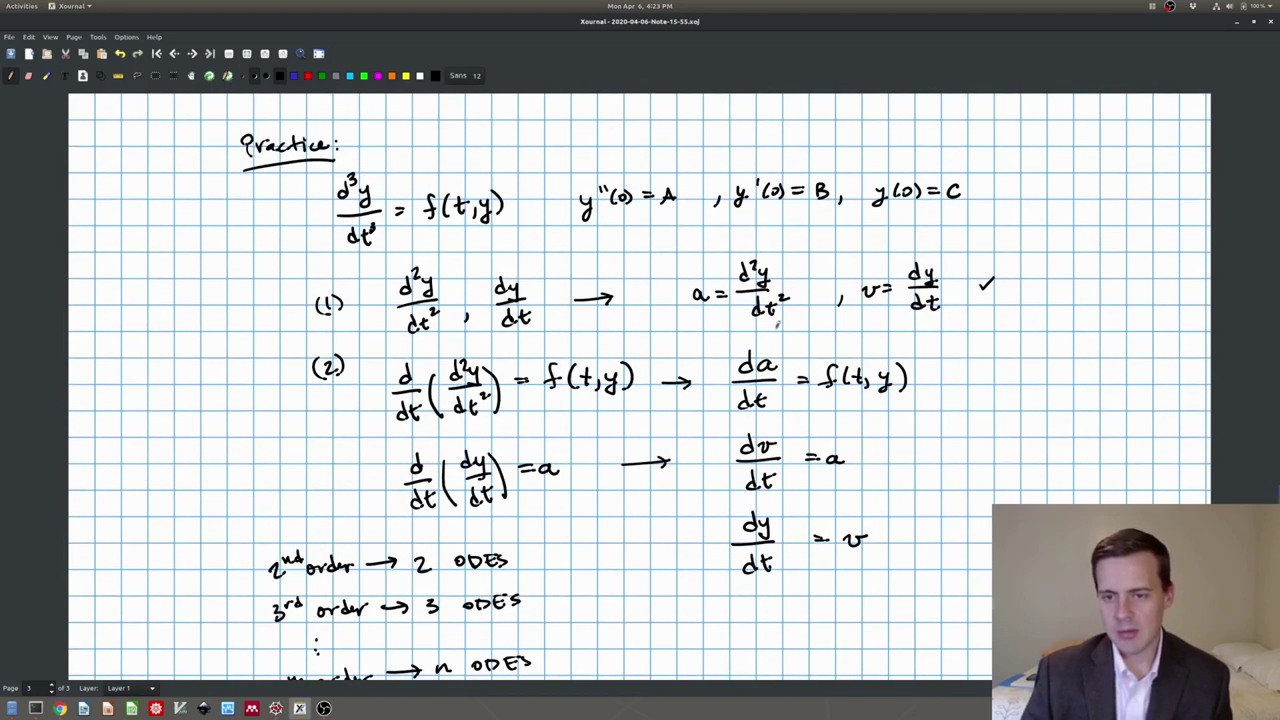
# - Write the conditions a(0) = A, v(0) = B and y(0) = C beside the three equations
pyautogui.moveTo(964, 368); pyautogui.dragTo(966, 378)
pyautogui.moveTo(974, 366); pyautogui.dragTo(981, 368)
pyautogui.moveTo(988, 364)
pyautogui.mouseDown()
pyautogui.moveTo(990, 380)
pyautogui.moveTo(1016, 366)
pyautogui.mouseUp()
pyautogui.moveTo(1002, 375); pyautogui.dragTo(1044, 372)
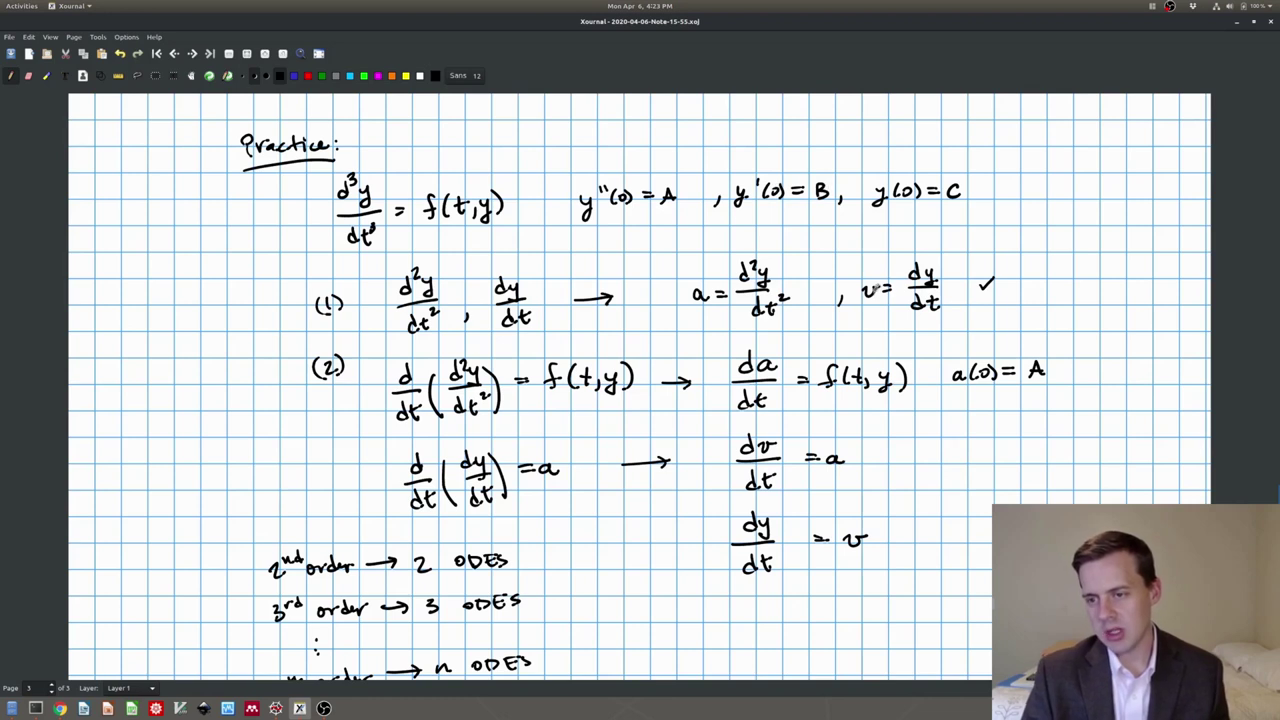
pyautogui.moveTo(956, 451); pyautogui.dragTo(1046, 456)
pyautogui.moveTo(956, 536)
pyautogui.mouseDown()
pyautogui.moveTo(965, 556)
pyautogui.moveTo(987, 531)
pyautogui.mouseUp()
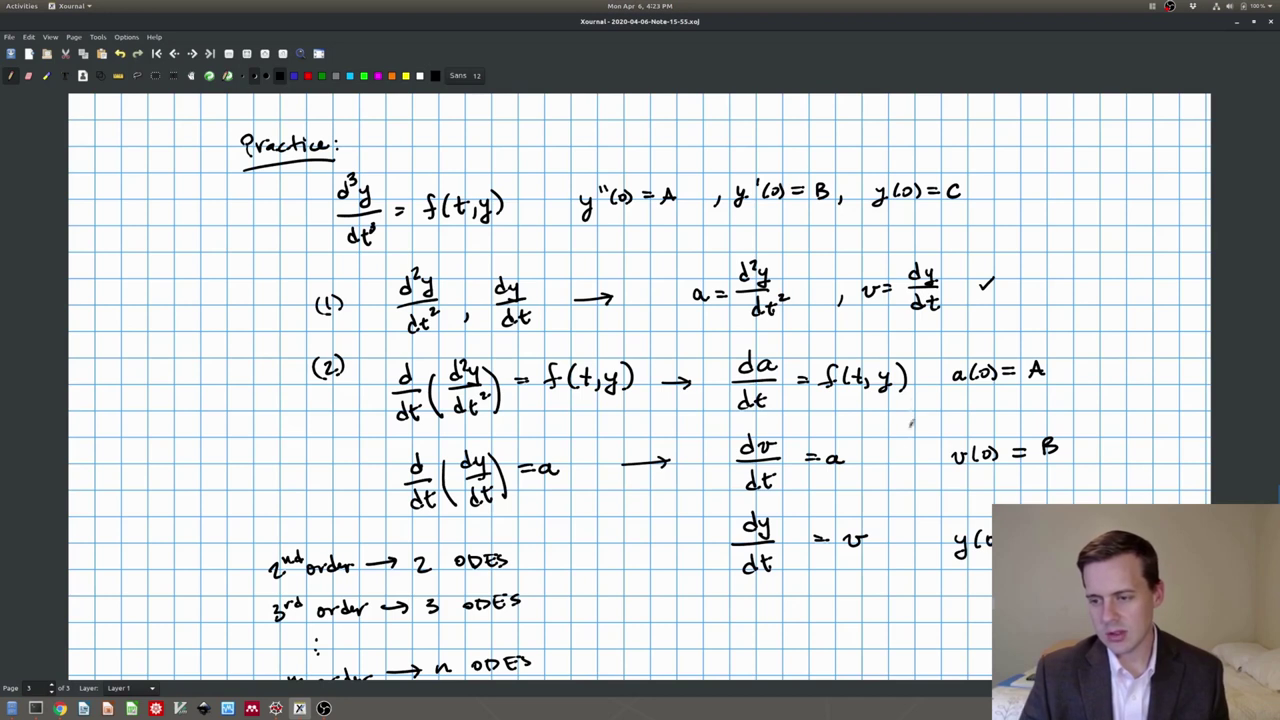
# - Add commas after the equations and draw a box around the whole system
pyautogui.moveTo(924, 378); pyautogui.dragTo(920, 393)
pyautogui.moveTo(897, 528); pyautogui.dragTo(893, 548)
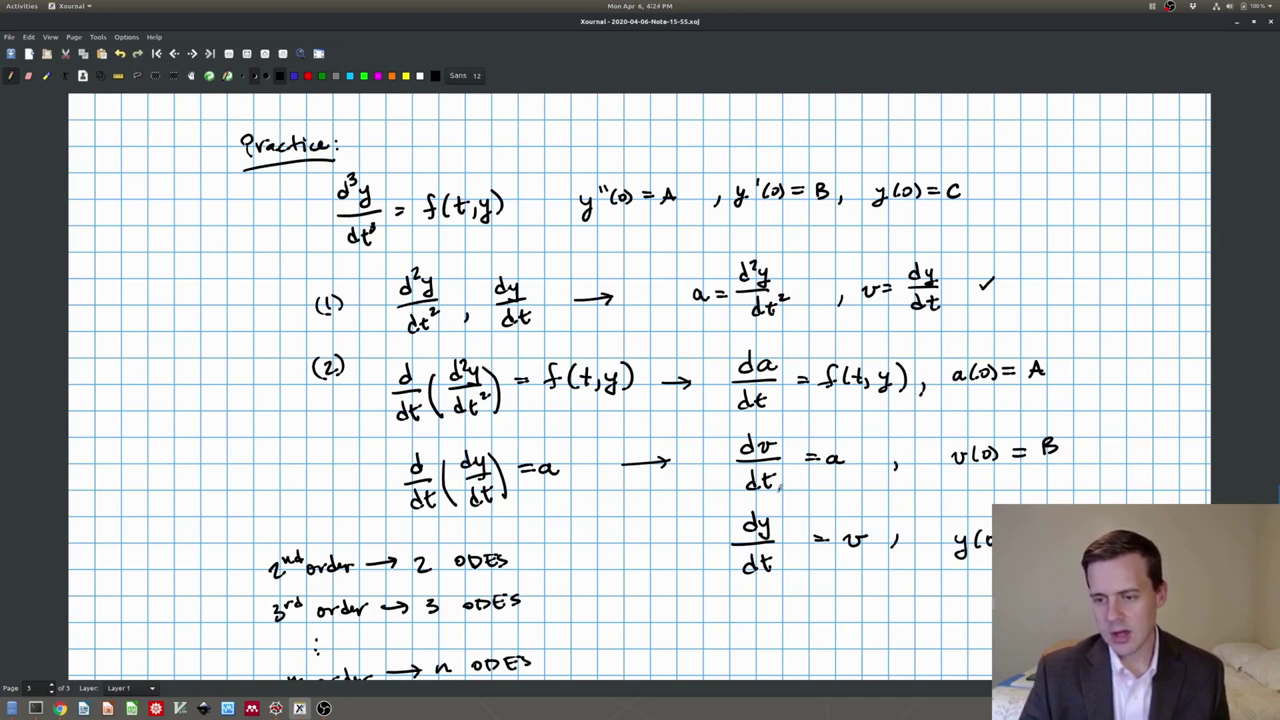
pyautogui.moveTo(710, 348); pyautogui.dragTo(722, 575)
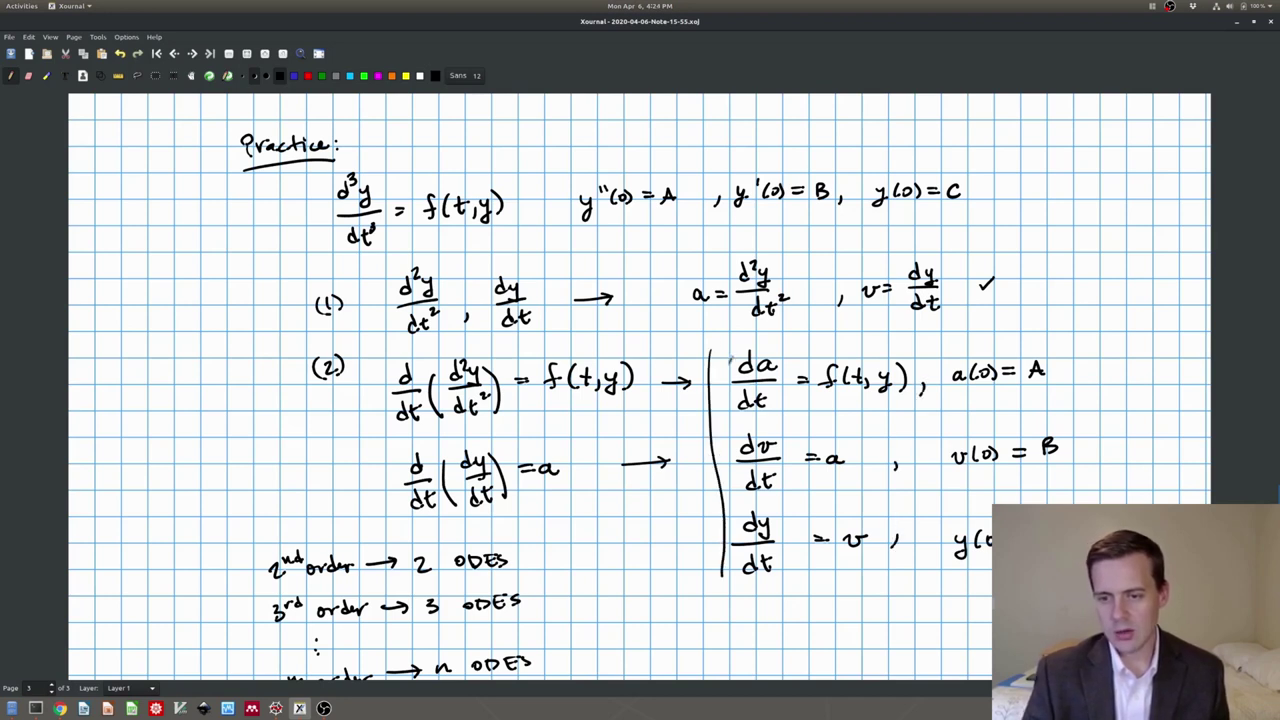
pyautogui.moveTo(711, 344)
pyautogui.mouseDown()
pyautogui.moveTo(1062, 346)
pyautogui.moveTo(1078, 500)
pyautogui.mouseUp()
pyautogui.moveTo(722, 578); pyautogui.dragTo(992, 572)
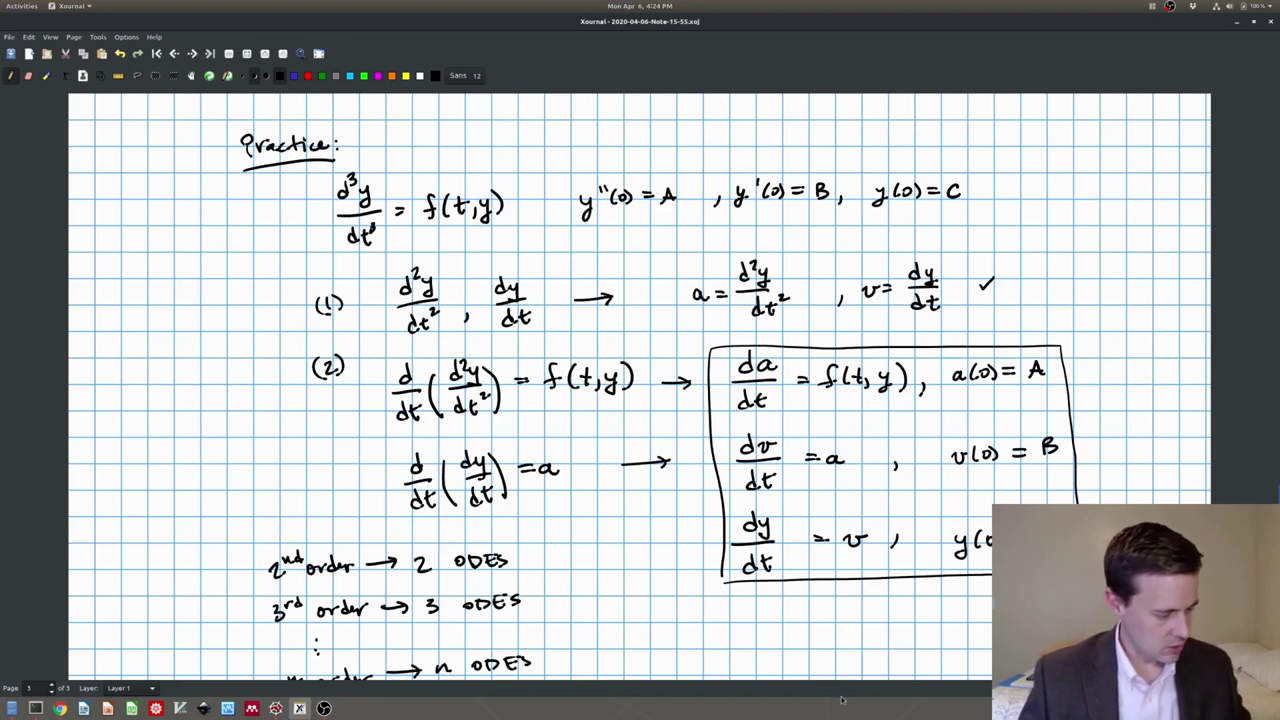
pyautogui.scroll(-10, 670, 575)
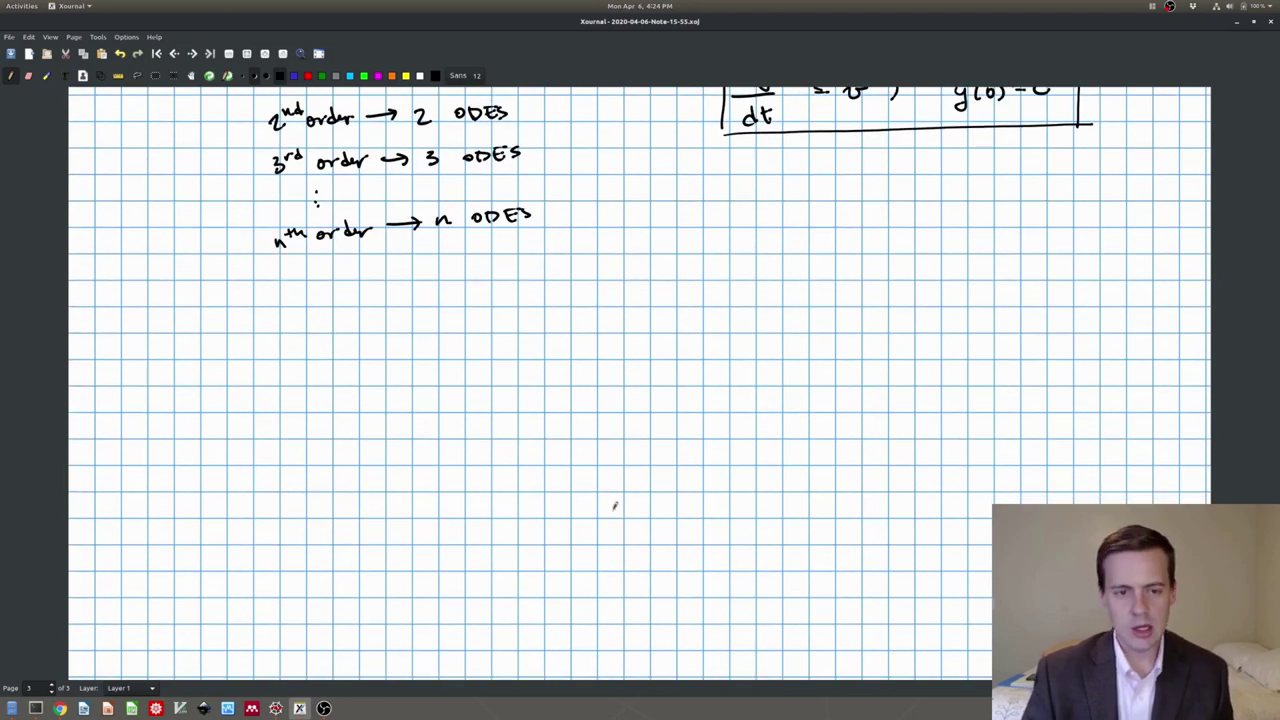
# - Write and underline the heading 'Practice #2:' and begin the equation with d²y/dt²
pyautogui.moveTo(276, 288)
pyautogui.mouseDown()
pyautogui.moveTo(386, 274)
pyautogui.moveTo(393, 294)
pyautogui.mouseUp()
pyautogui.moveTo(284, 323); pyautogui.dragTo(405, 298)
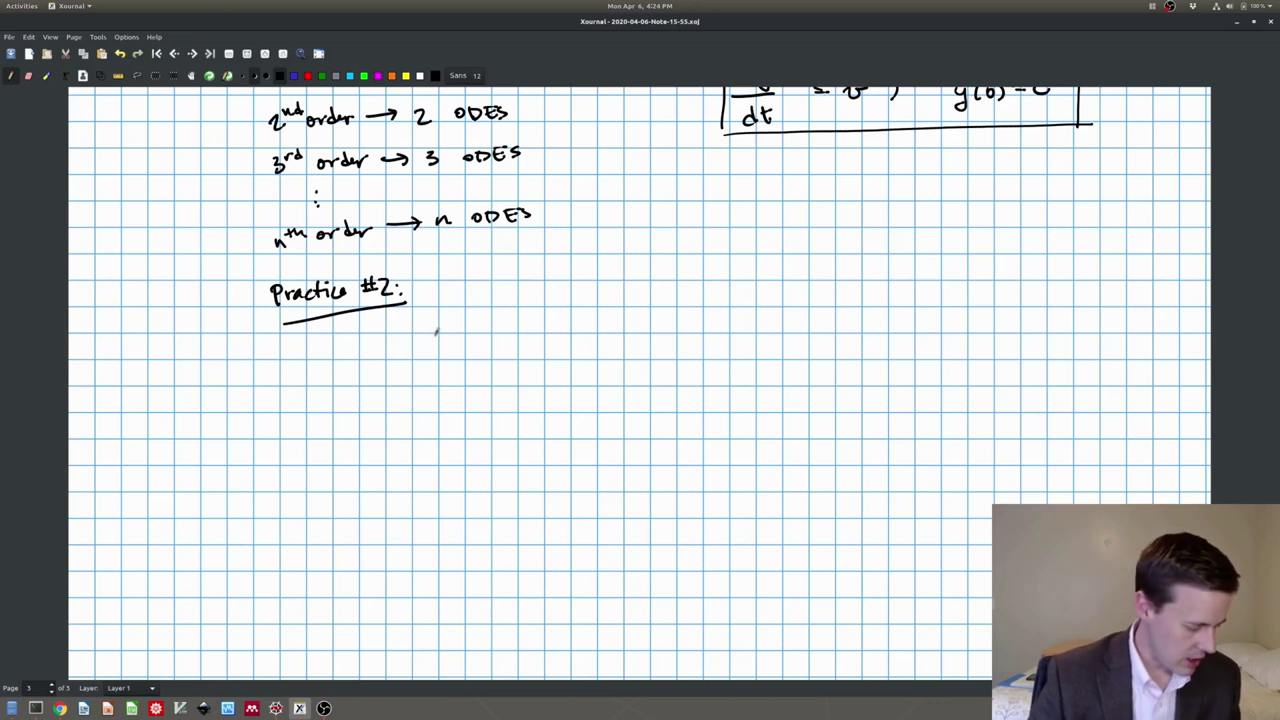
pyautogui.moveTo(441, 336)
pyautogui.mouseDown()
pyautogui.moveTo(446, 351)
pyautogui.moveTo(456, 339)
pyautogui.moveTo(456, 360)
pyautogui.moveTo(471, 358)
pyautogui.moveTo(445, 388)
pyautogui.moveTo(454, 396)
pyautogui.mouseUp()
pyautogui.moveTo(461, 378)
pyautogui.mouseDown()
pyautogui.moveTo(463, 396)
pyautogui.moveTo(468, 384)
pyautogui.mouseUp()
pyautogui.moveTo(467, 366)
pyautogui.mouseDown()
pyautogui.moveTo(530, 368)
pyautogui.moveTo(558, 338)
pyautogui.moveTo(577, 359)
pyautogui.mouseUp()
# - Continue the equation with + 3 dy/dt + ty = cos(t)
pyautogui.moveTo(560, 375); pyautogui.dragTo(553, 387)
pyautogui.moveTo(566, 364); pyautogui.dragTo(566, 388)
pyautogui.moveTo(575, 368)
pyautogui.mouseDown()
pyautogui.moveTo(576, 387)
pyautogui.moveTo(612, 359)
pyautogui.mouseUp()
pyautogui.moveTo(630, 344)
pyautogui.mouseDown()
pyautogui.moveTo(632, 372)
pyautogui.moveTo(638, 351)
pyautogui.mouseUp()
pyautogui.moveTo(638, 350)
pyautogui.mouseDown()
pyautogui.moveTo(651, 348)
pyautogui.moveTo(644, 377)
pyautogui.moveTo(683, 346)
pyautogui.moveTo(718, 354)
pyautogui.mouseUp()
pyautogui.moveTo(728, 344); pyautogui.dragTo(758, 354)
pyautogui.moveTo(770, 330)
pyautogui.mouseDown()
pyautogui.moveTo(772, 352)
pyautogui.moveTo(779, 341)
pyautogui.mouseUp()
pyautogui.moveTo(783, 335); pyautogui.dragTo(786, 355)
# - Write the initial conditions y'(0) = -2 and y(0) = 2 below the equation
pyautogui.moveTo(500, 427)
pyautogui.mouseDown()
pyautogui.moveTo(514, 442)
pyautogui.moveTo(506, 454)
pyautogui.mouseUp()
pyautogui.moveTo(521, 424); pyautogui.dragTo(531, 450)
pyautogui.moveTo(542, 428); pyautogui.dragTo(546, 428)
pyautogui.moveTo(553, 424)
pyautogui.mouseDown()
pyautogui.moveTo(555, 445)
pyautogui.moveTo(590, 419)
pyautogui.mouseUp()
pyautogui.moveTo(579, 428); pyautogui.dragTo(592, 427)
pyautogui.moveTo(601, 424); pyautogui.dragTo(624, 430)
pyautogui.moveTo(645, 416)
pyautogui.mouseDown()
pyautogui.moveTo(643, 436)
pyautogui.moveTo(699, 426)
pyautogui.mouseUp()
pyautogui.moveTo(708, 412); pyautogui.dragTo(692, 441)
pyautogui.moveTo(717, 409)
pyautogui.mouseDown()
pyautogui.moveTo(714, 428)
pyautogui.moveTo(725, 411)
pyautogui.mouseUp()
pyautogui.moveTo(733, 404)
pyautogui.mouseDown()
pyautogui.moveTo(735, 424)
pyautogui.moveTo(756, 410)
pyautogui.mouseUp()
pyautogui.moveTo(747, 418); pyautogui.dragTo(791, 418)
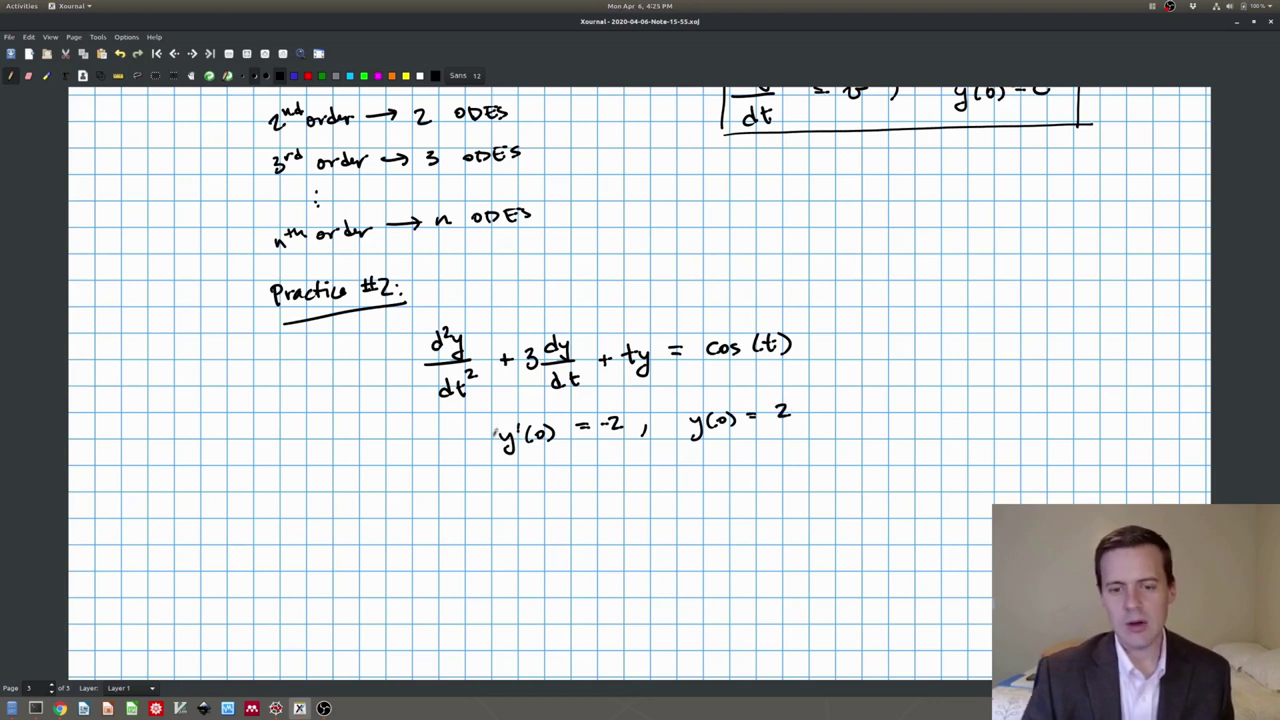
pyautogui.scroll(3, 527, 398)
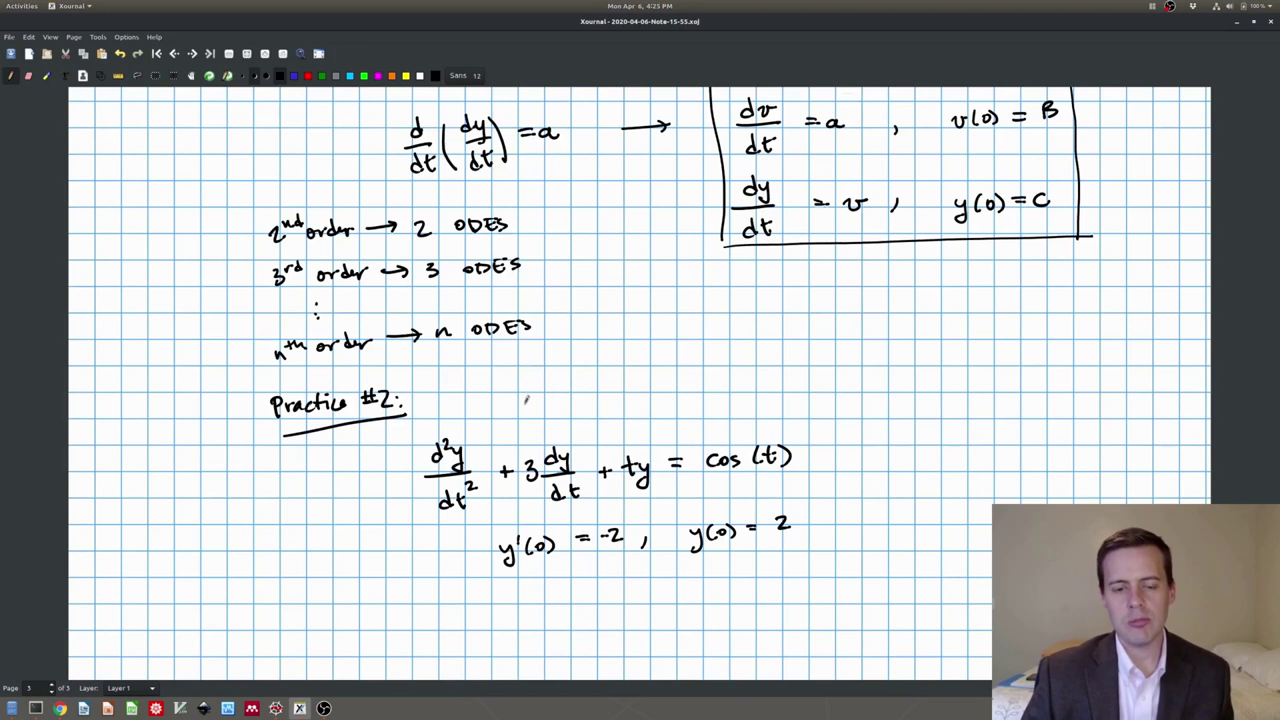
pyautogui.scroll(-2, 521, 398)
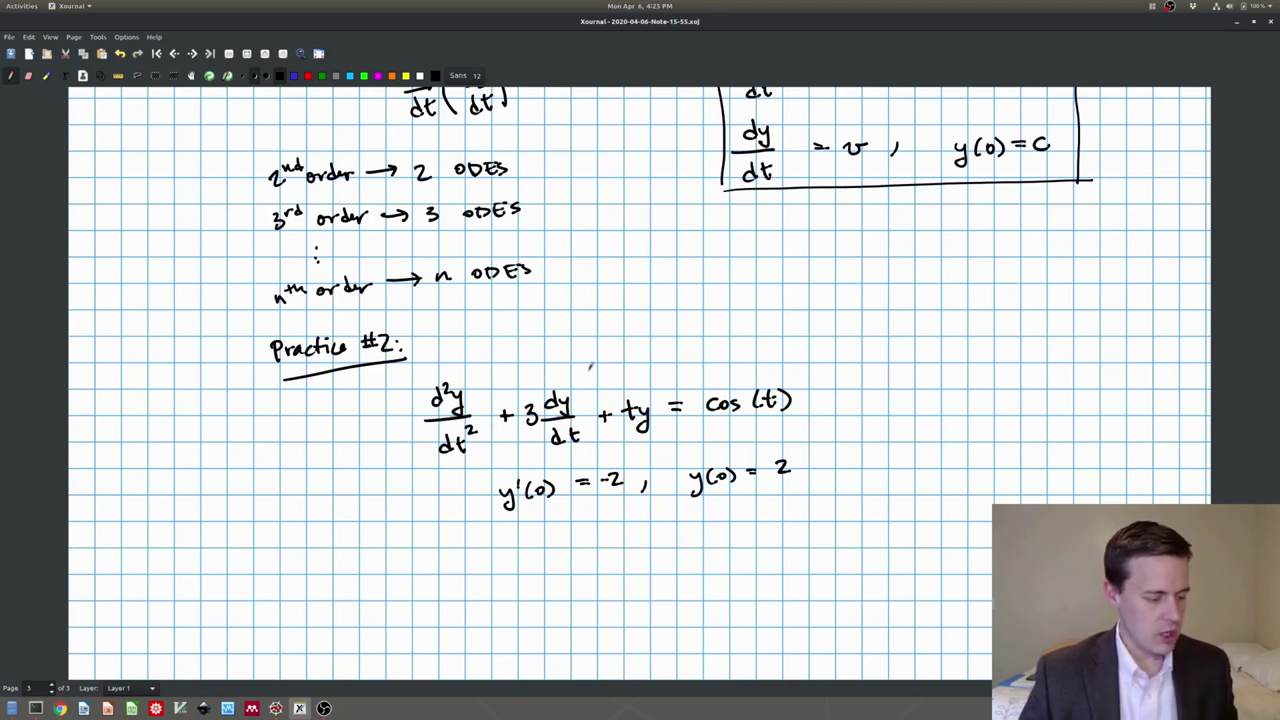
pyautogui.scroll(-1, 591, 367)
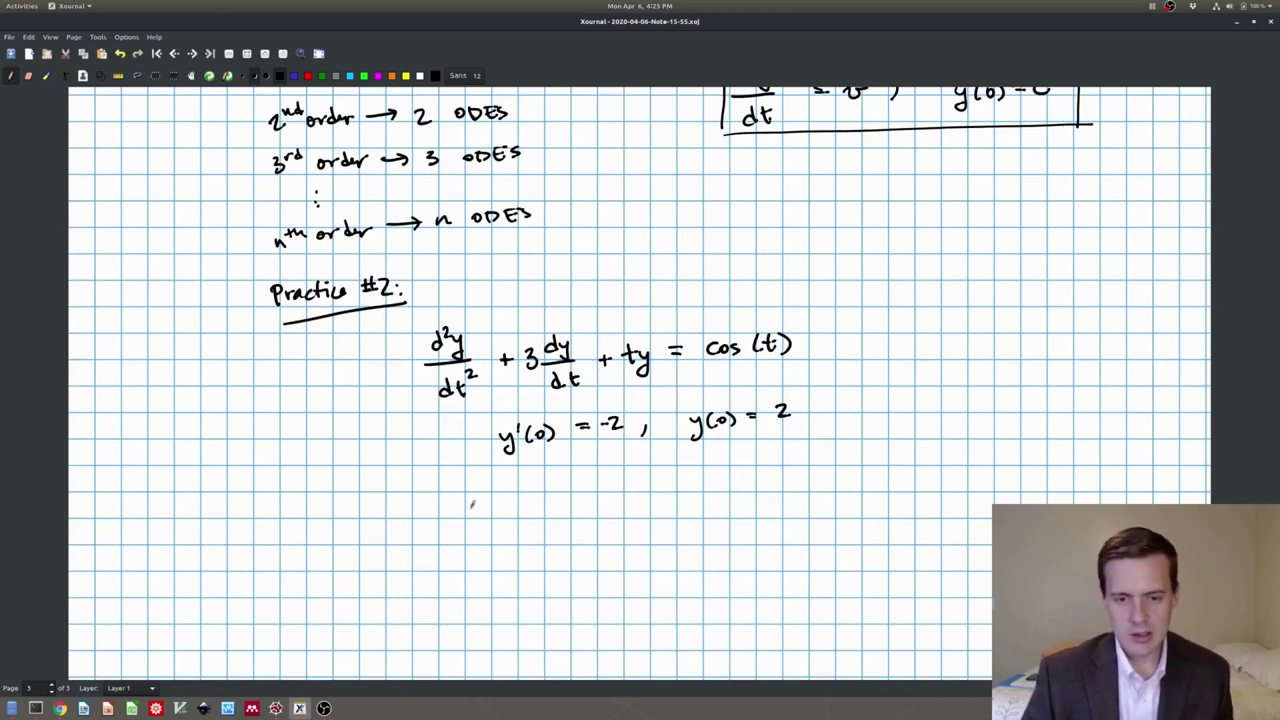
# - Define the new variable with dy/dt = v
pyautogui.moveTo(465, 491); pyautogui.dragTo(474, 514)
pyautogui.moveTo(450, 515)
pyautogui.mouseDown()
pyautogui.moveTo(490, 512)
pyautogui.moveTo(466, 535)
pyautogui.moveTo(476, 512)
pyautogui.mouseUp()
pyautogui.moveTo(480, 510)
pyautogui.mouseDown()
pyautogui.moveTo(478, 533)
pyautogui.moveTo(486, 520)
pyautogui.mouseUp()
pyautogui.moveTo(494, 507); pyautogui.dragTo(527, 494)
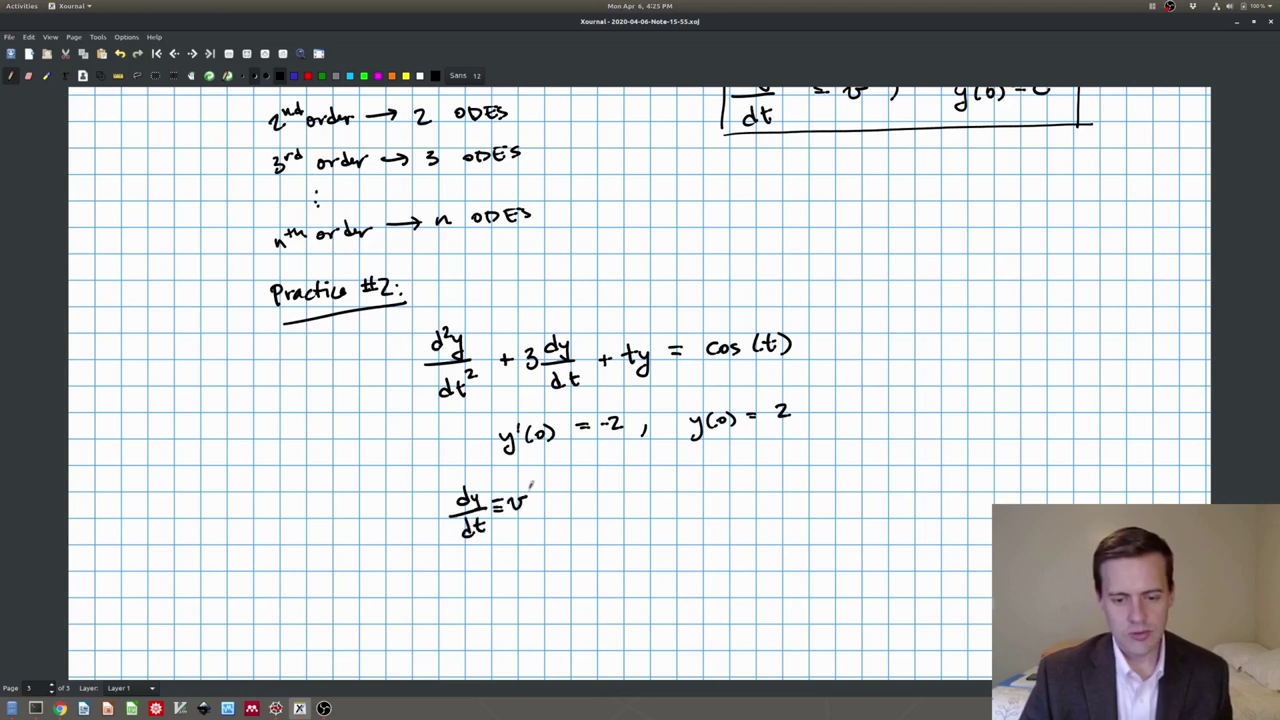
pyautogui.scroll(-2, 538, 478)
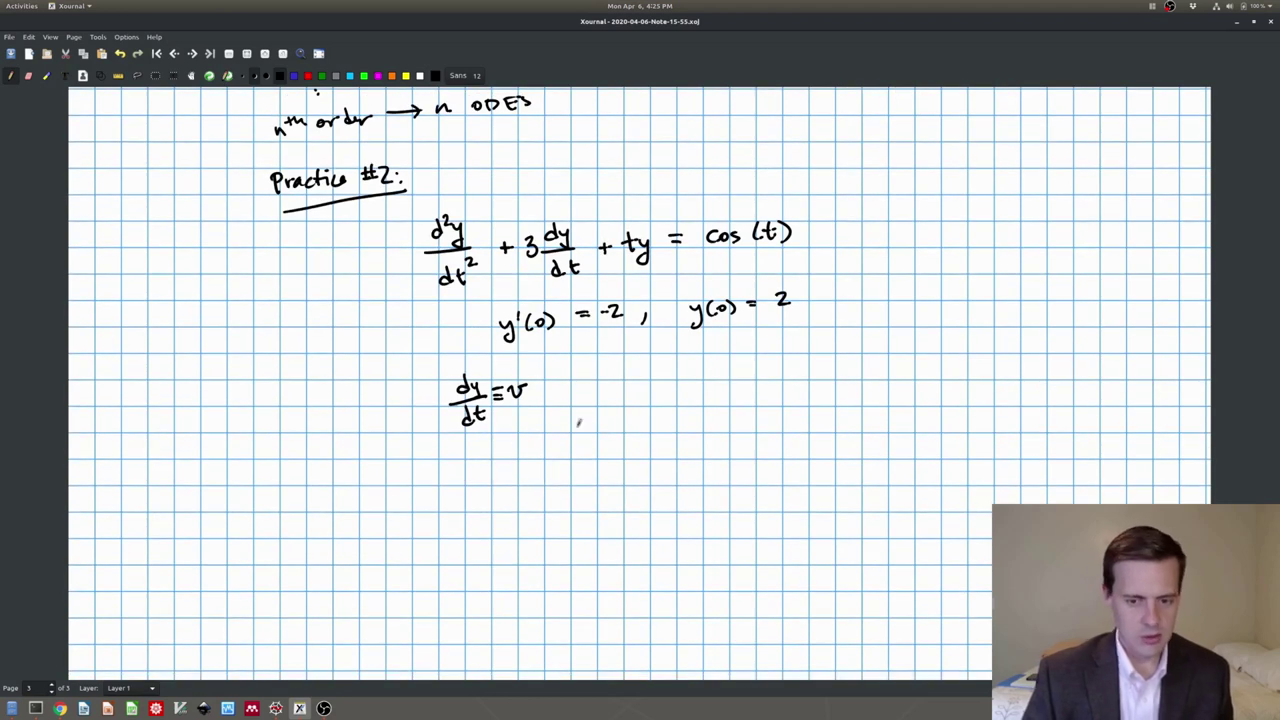
# - Write the first equation dv/dt = -3v - ty - cos t
pyautogui.moveTo(644, 390)
pyautogui.mouseDown()
pyautogui.moveTo(672, 384)
pyautogui.moveTo(670, 432)
pyautogui.mouseUp()
pyautogui.moveTo(662, 414); pyautogui.dragTo(697, 397)
pyautogui.moveTo(687, 404)
pyautogui.mouseDown()
pyautogui.moveTo(745, 393)
pyautogui.moveTo(738, 406)
pyautogui.mouseUp()
pyautogui.moveTo(751, 389)
pyautogui.mouseDown()
pyautogui.moveTo(758, 403)
pyautogui.moveTo(770, 384)
pyautogui.moveTo(808, 402)
pyautogui.mouseUp()
pyautogui.moveTo(803, 388); pyautogui.dragTo(825, 396)
pyautogui.moveTo(835, 385)
pyautogui.mouseDown()
pyautogui.moveTo(826, 408)
pyautogui.moveTo(891, 385)
pyautogui.mouseUp()
pyautogui.moveTo(905, 381)
pyautogui.mouseDown()
pyautogui.moveTo(898, 393)
pyautogui.moveTo(913, 394)
pyautogui.mouseUp()
pyautogui.moveTo(909, 377); pyautogui.dragTo(923, 376)
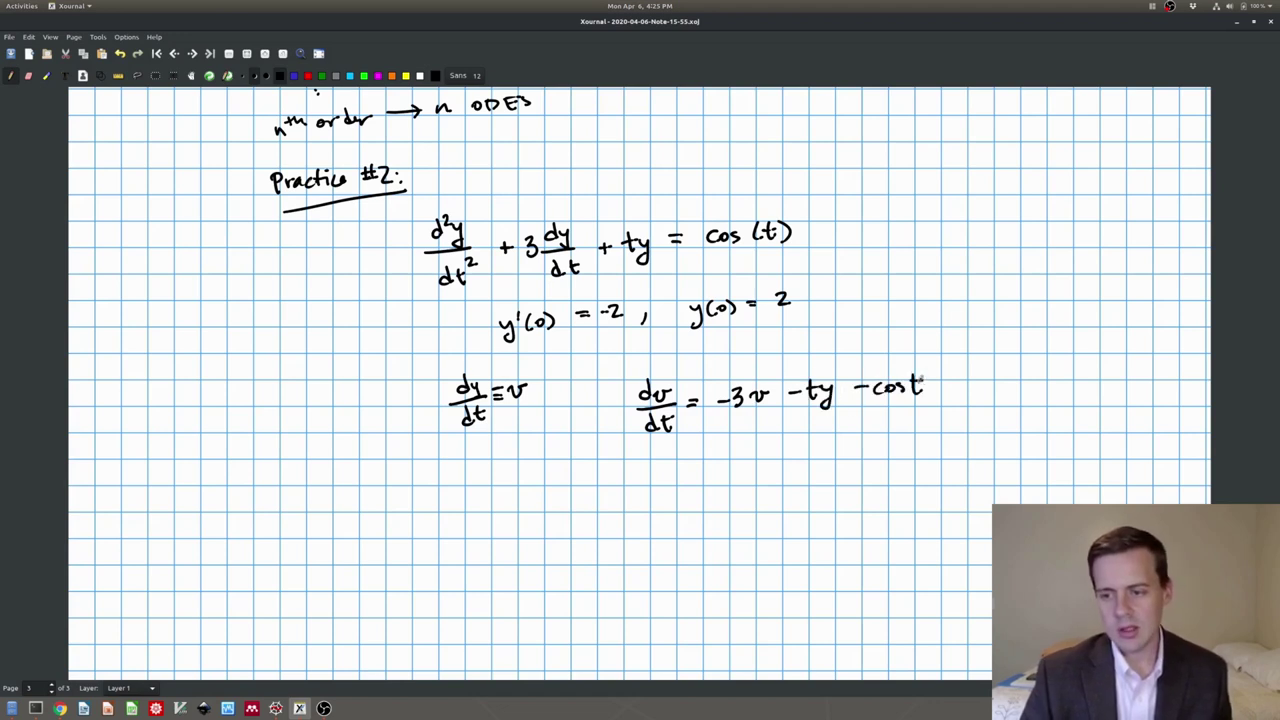
# - Write the second equation dy/dt = v beneath it
pyautogui.moveTo(656, 462)
pyautogui.mouseDown()
pyautogui.moveTo(670, 476)
pyautogui.moveTo(662, 496)
pyautogui.mouseUp()
pyautogui.moveTo(646, 484)
pyautogui.mouseDown()
pyautogui.moveTo(680, 482)
pyautogui.moveTo(664, 510)
pyautogui.mouseUp()
pyautogui.moveTo(674, 490)
pyautogui.mouseDown()
pyautogui.moveTo(678, 508)
pyautogui.moveTo(686, 494)
pyautogui.mouseUp()
pyautogui.moveTo(692, 472); pyautogui.dragTo(702, 477)
pyautogui.moveTo(693, 482); pyautogui.dragTo(740, 471)
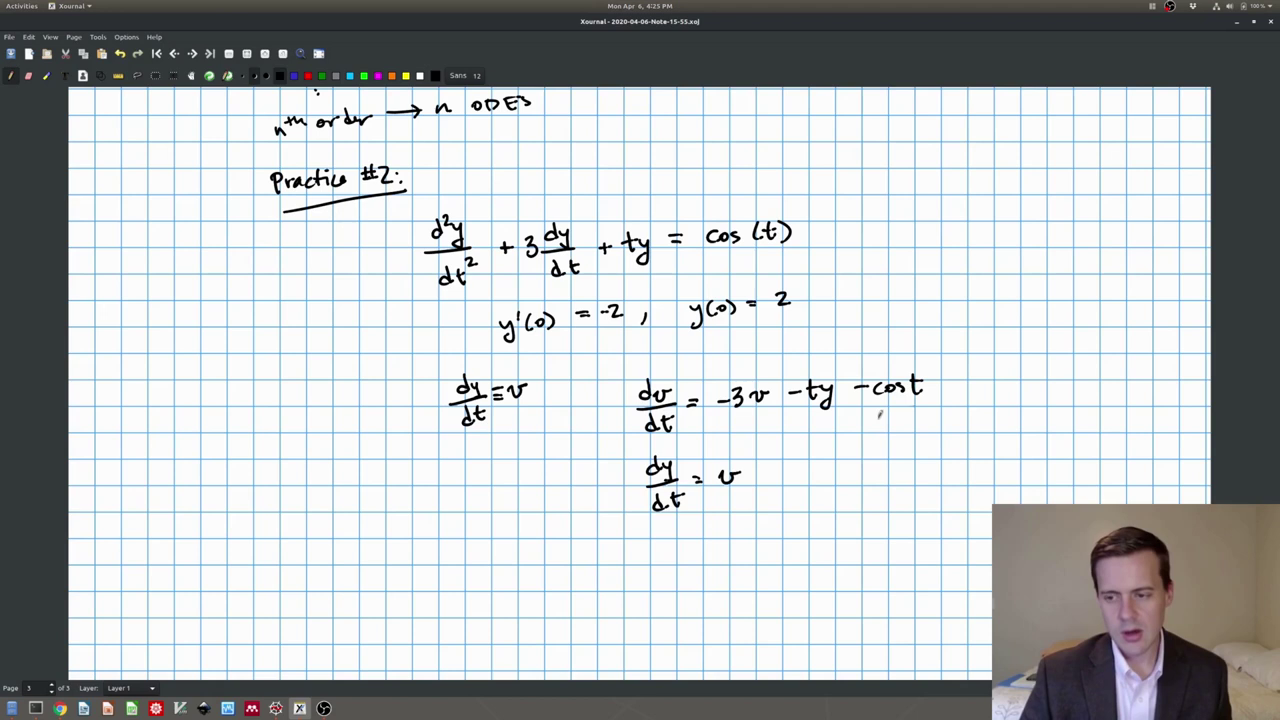
# - Add the initial conditions v(0) = -2 and y(0) = 2 beside the two equations
pyautogui.moveTo(943, 391); pyautogui.dragTo(1014, 384)
pyautogui.moveTo(1025, 370); pyautogui.dragTo(1035, 384)
pyautogui.moveTo(1050, 371); pyautogui.dragTo(1062, 377)
pyautogui.moveTo(1076, 371); pyautogui.dragTo(1100, 377)
pyautogui.moveTo(942, 466); pyautogui.dragTo(946, 478)
pyautogui.moveTo(1008, 450)
pyautogui.mouseDown()
pyautogui.moveTo(1012, 476)
pyautogui.moveTo(1025, 462)
pyautogui.mouseUp()
pyautogui.moveTo(1032, 450); pyautogui.dragTo(1045, 462)
pyautogui.moveTo(1056, 451); pyautogui.dragTo(1104, 457)
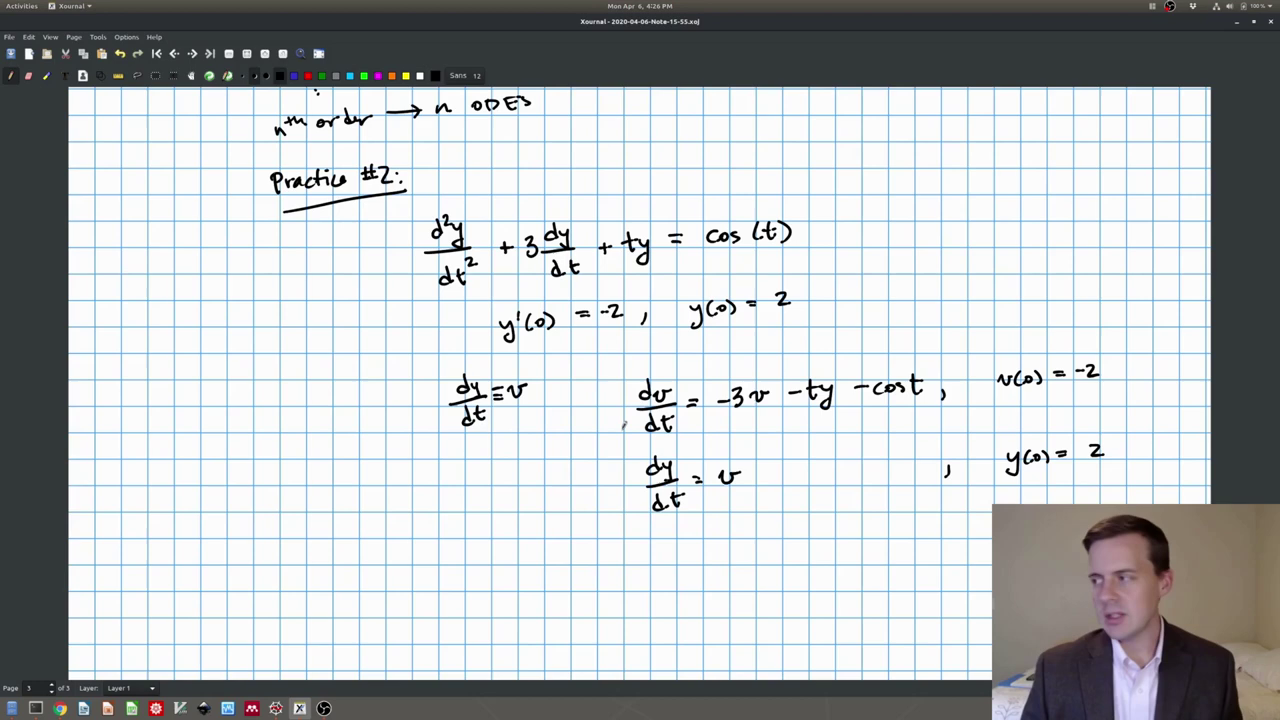
# - Scroll up to page 1, then back down to the boxed form dy/dt = f(t, y), y(0) = y0
pyautogui.scroll(1, 520, 425)
pyautogui.scroll(20, 520, 425)
pyautogui.scroll(20, 503, 426)
pyautogui.scroll(10, 503, 426)
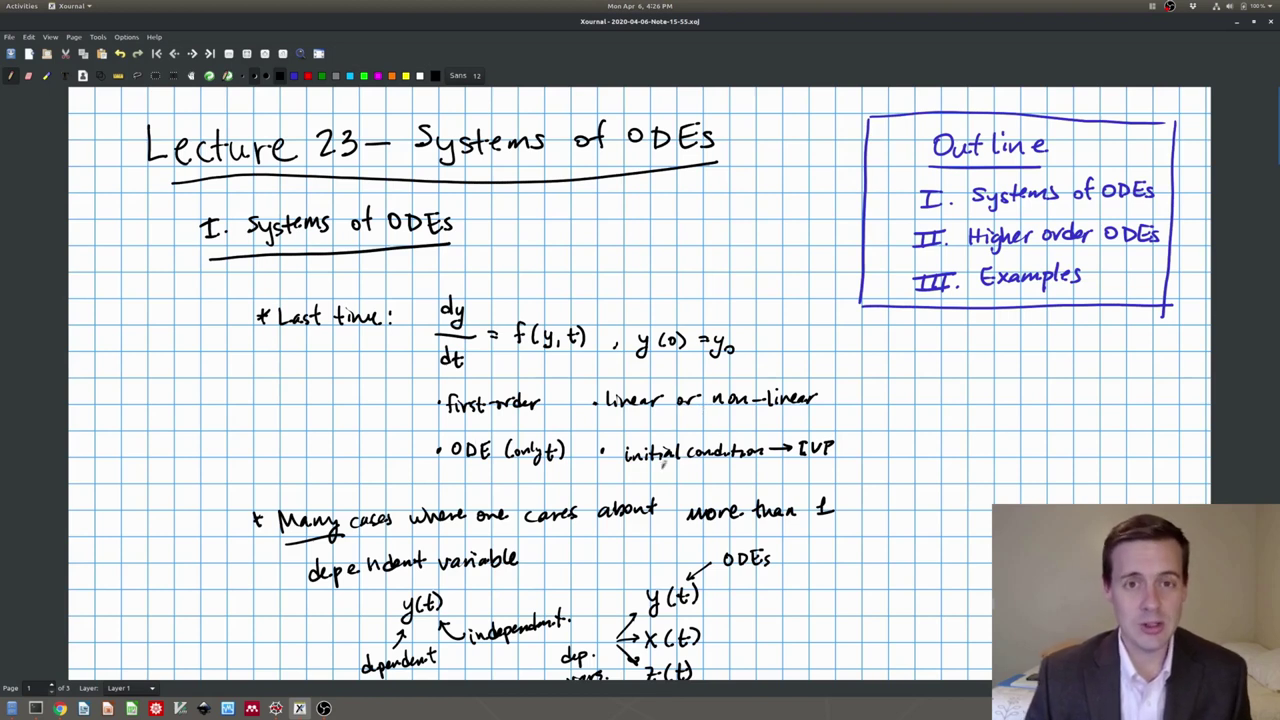
pyautogui.scroll(-10, 663, 460)
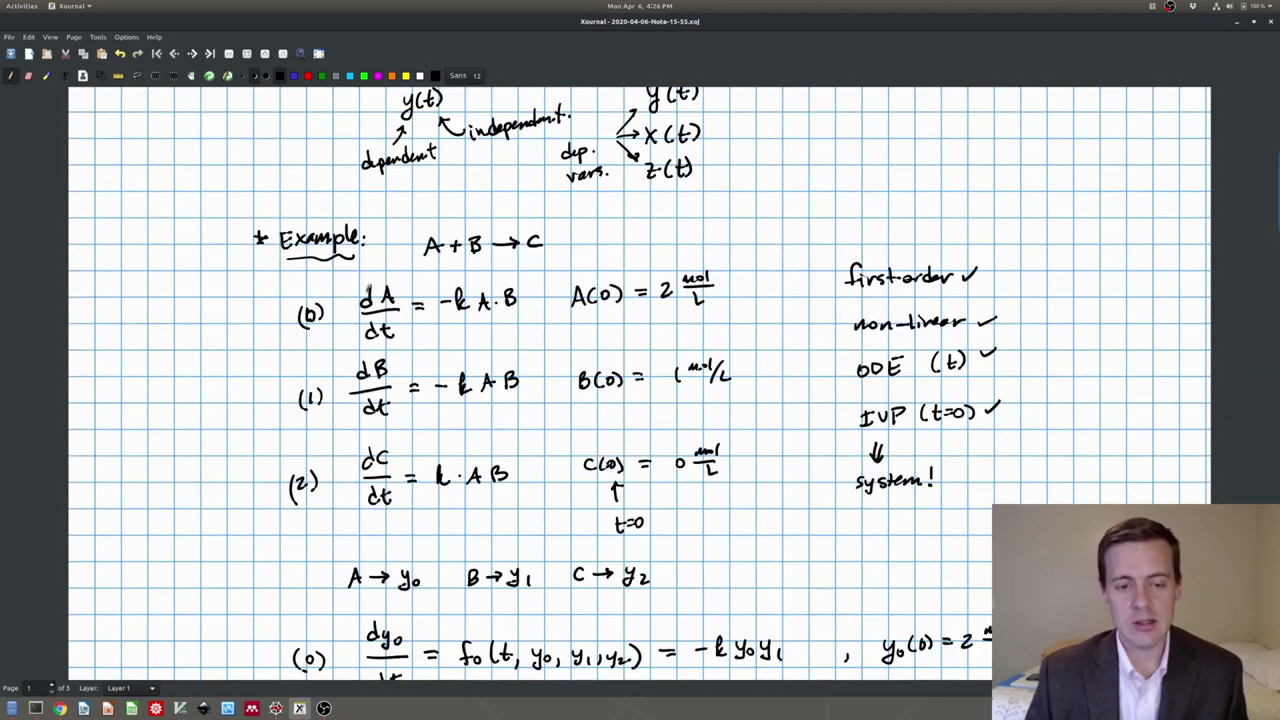
pyautogui.scroll(-10, 404, 317)
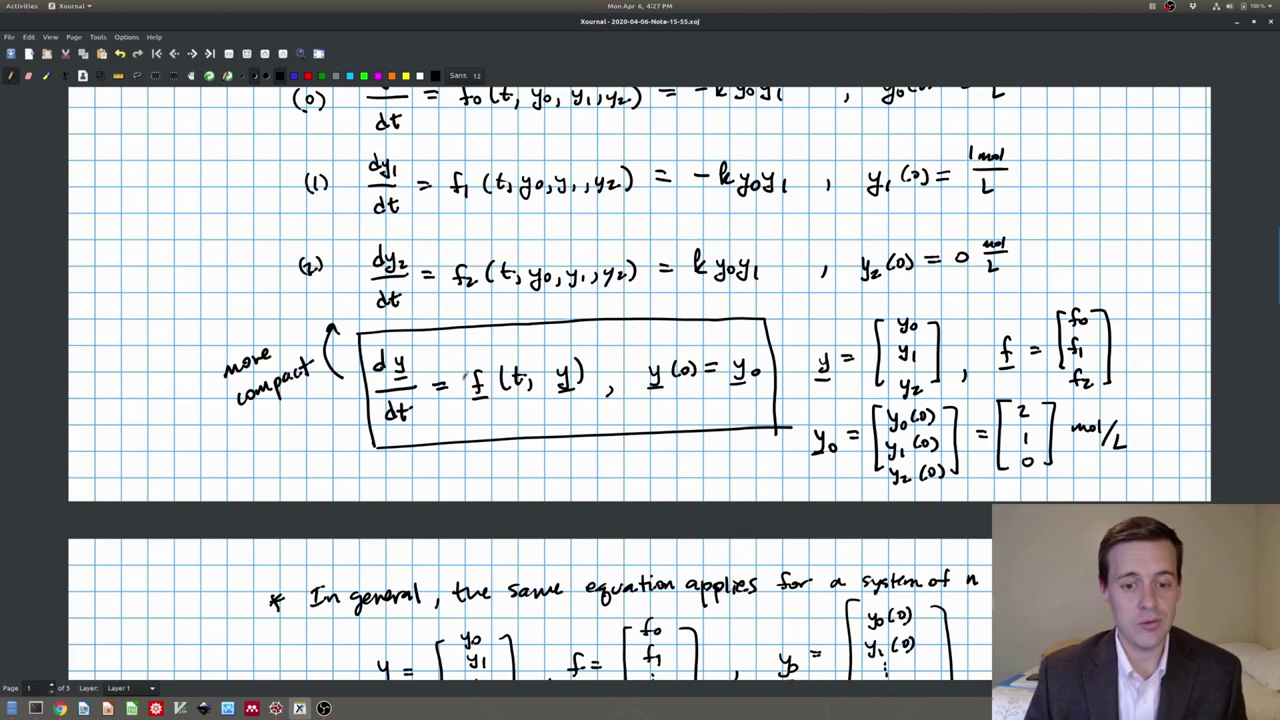
pyautogui.scroll(-9, 465, 375)
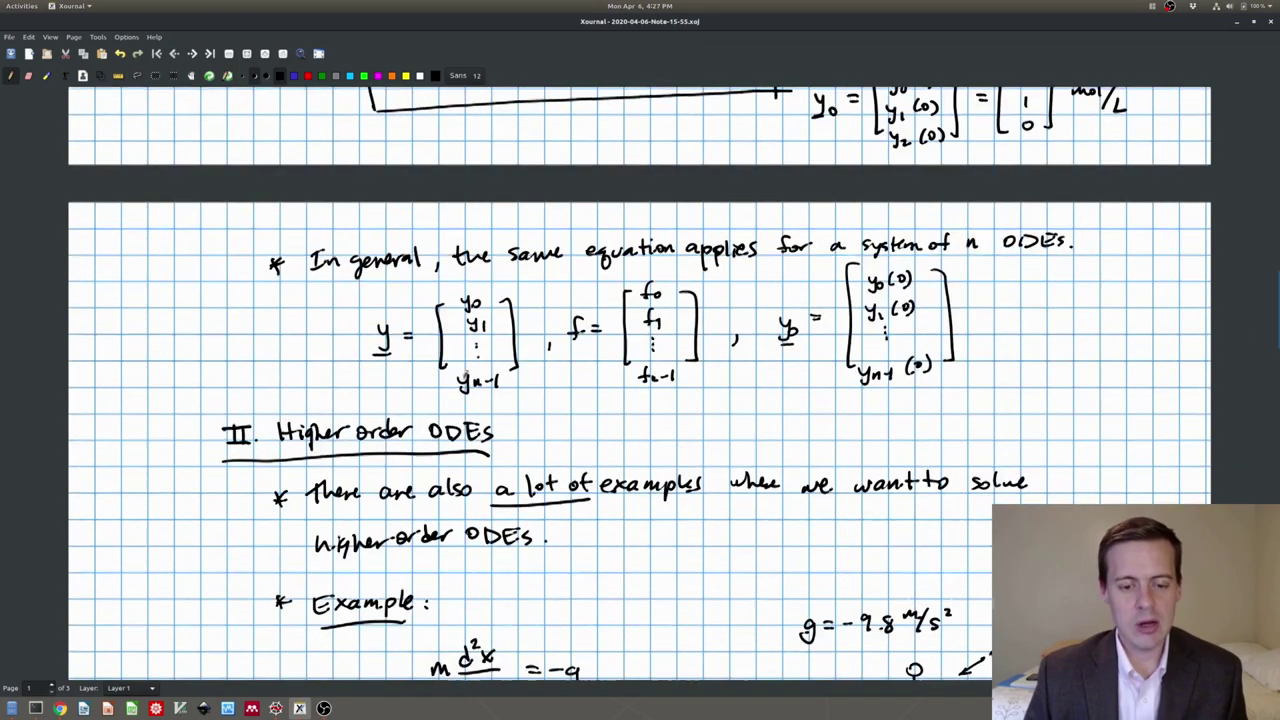
pyautogui.scroll(-9, 496, 362)
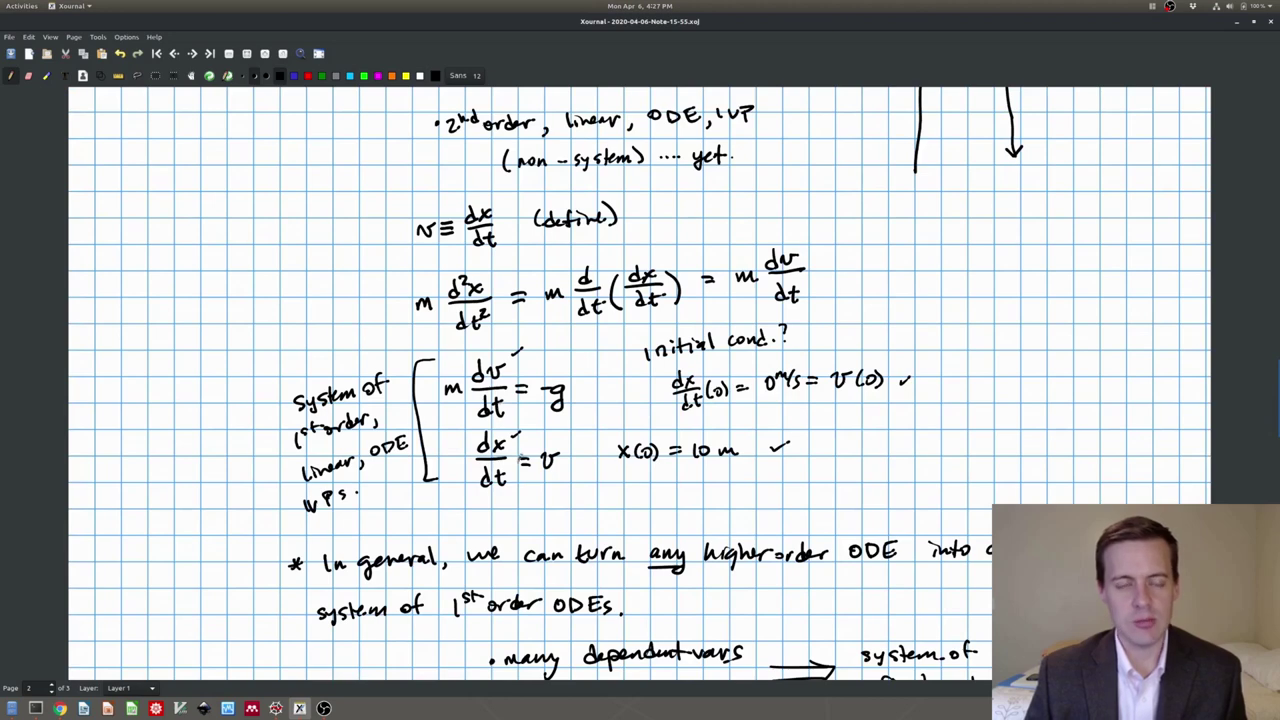
pyautogui.scroll(10, 530, 440)
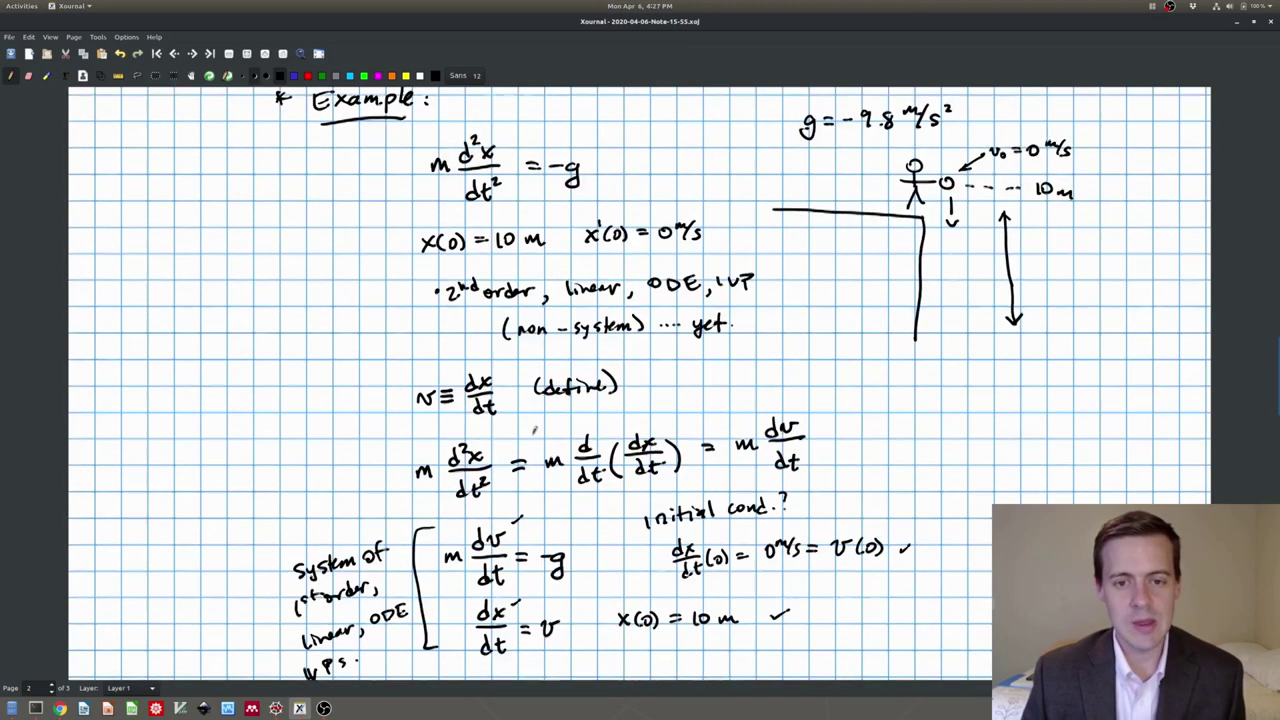
pyautogui.scroll(6, 541, 426)
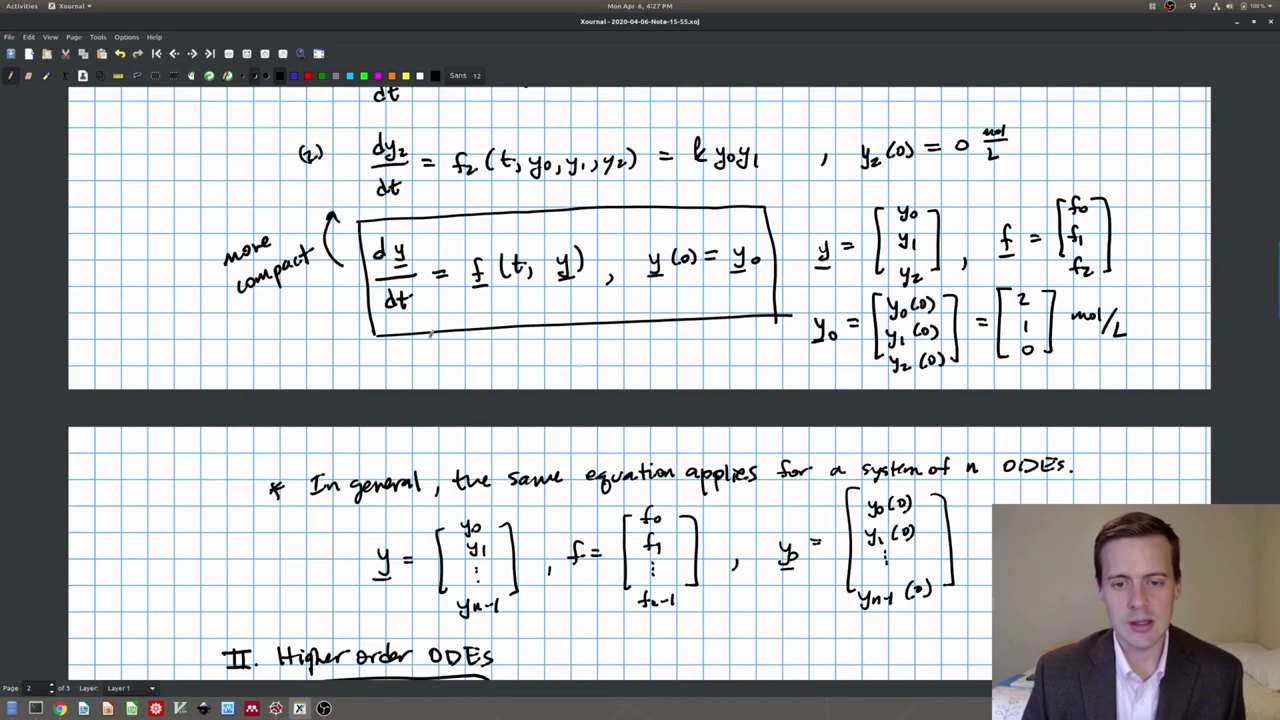